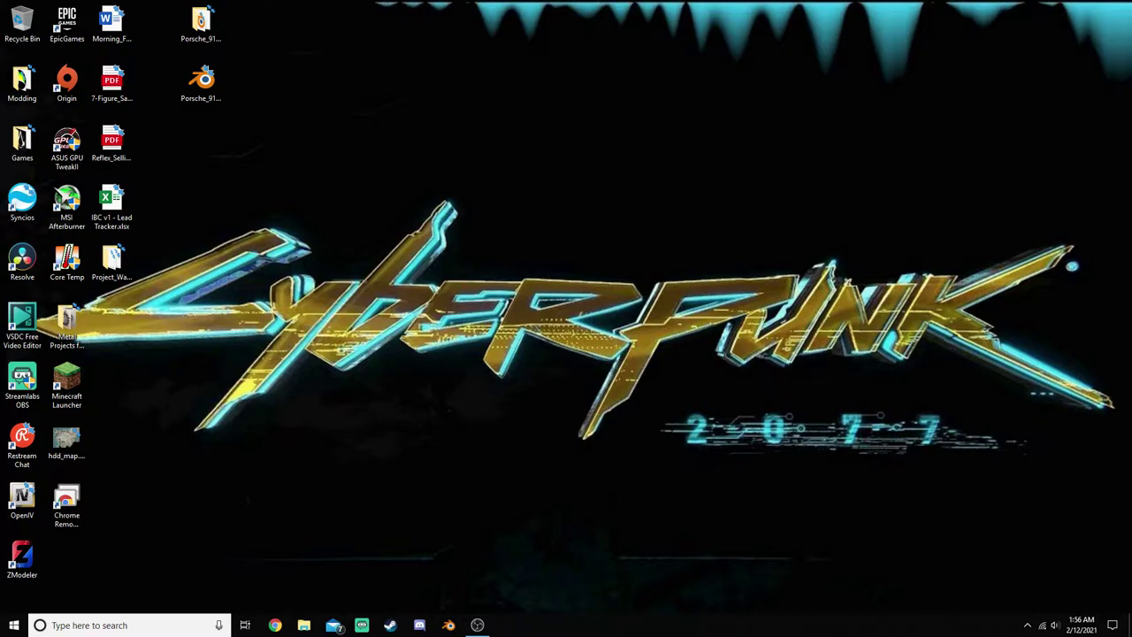
- Open Porsche_911_GT3_Cup_2021.blend from the desktop in Blender
key(ctrl+v)
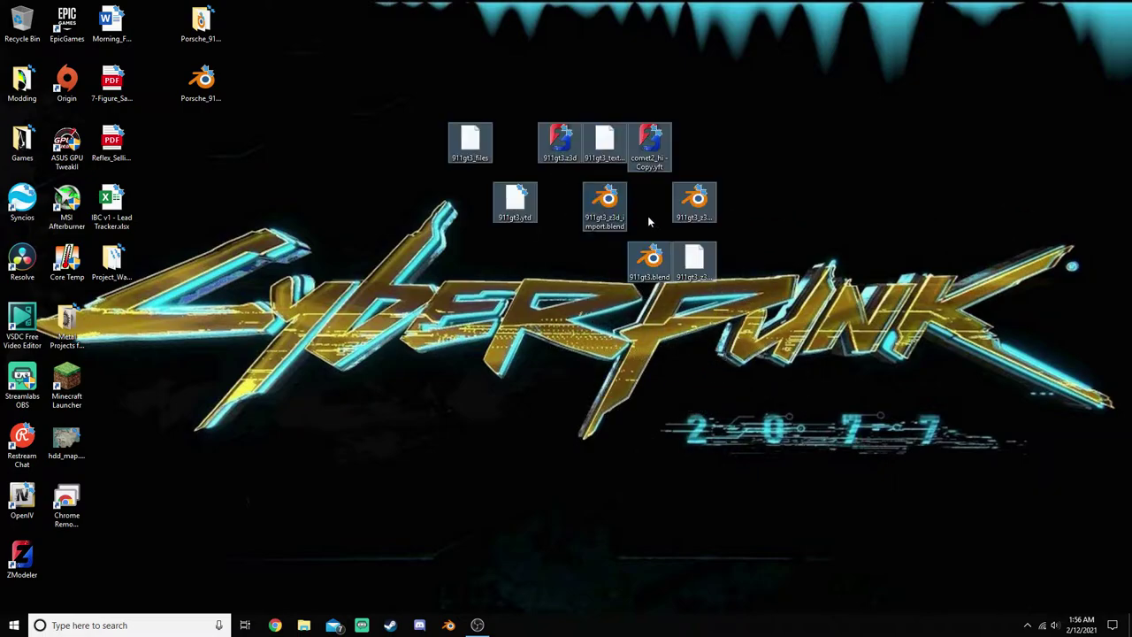
click(891, 387)
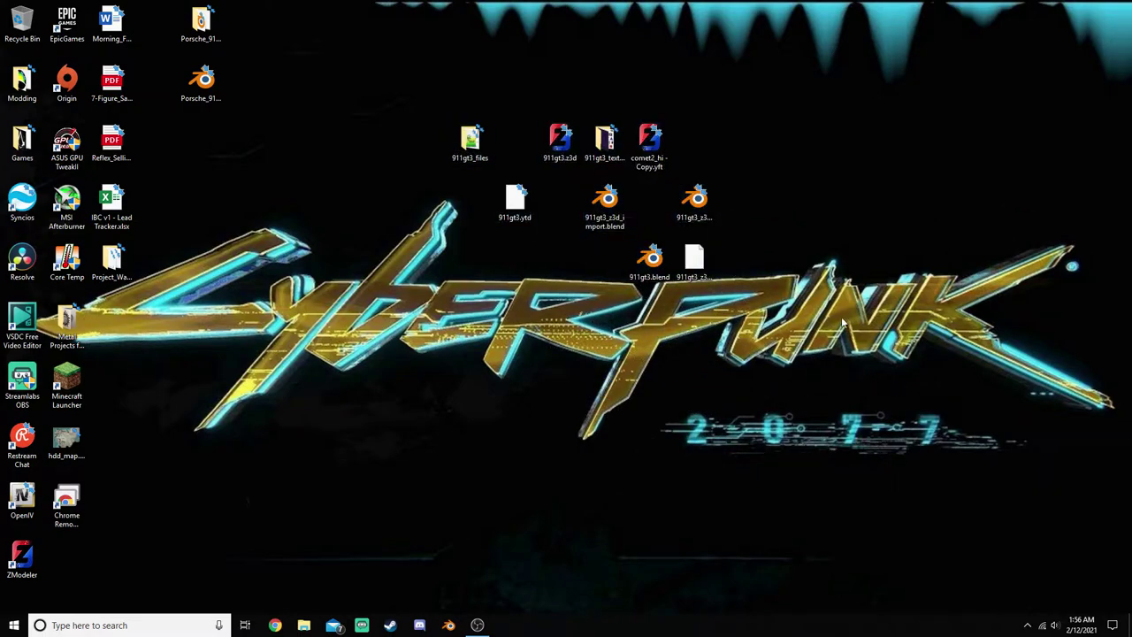
click(217, 81)
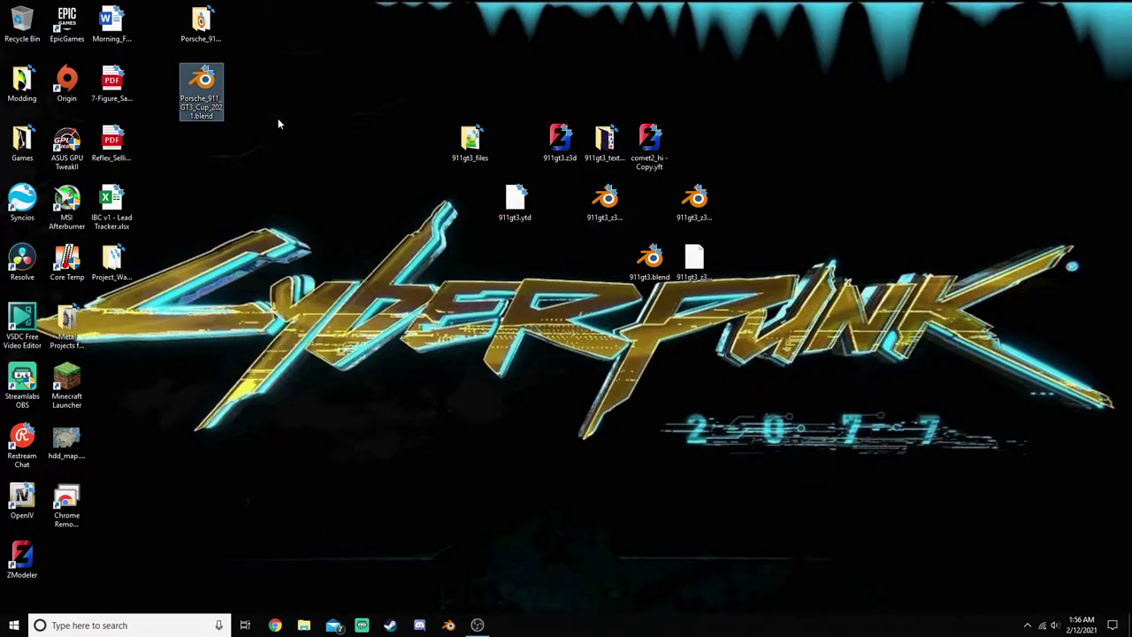
key(Return)
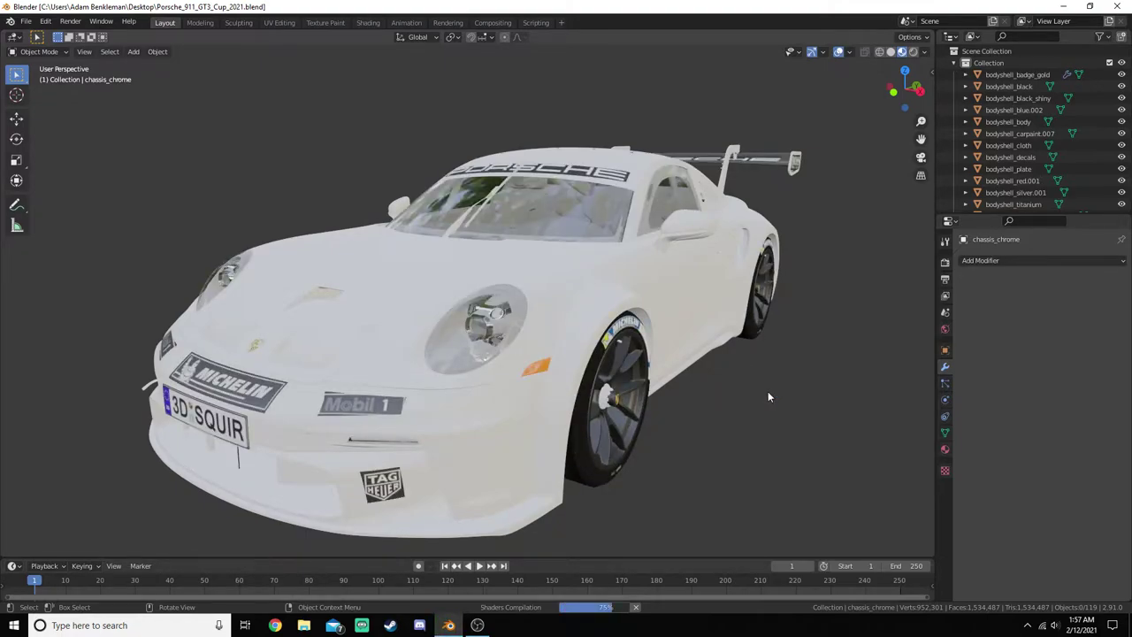
- Orbit and zoom the shaded car from the headlight round to a front three-quarter view
drag(791, 398, 833, 479)
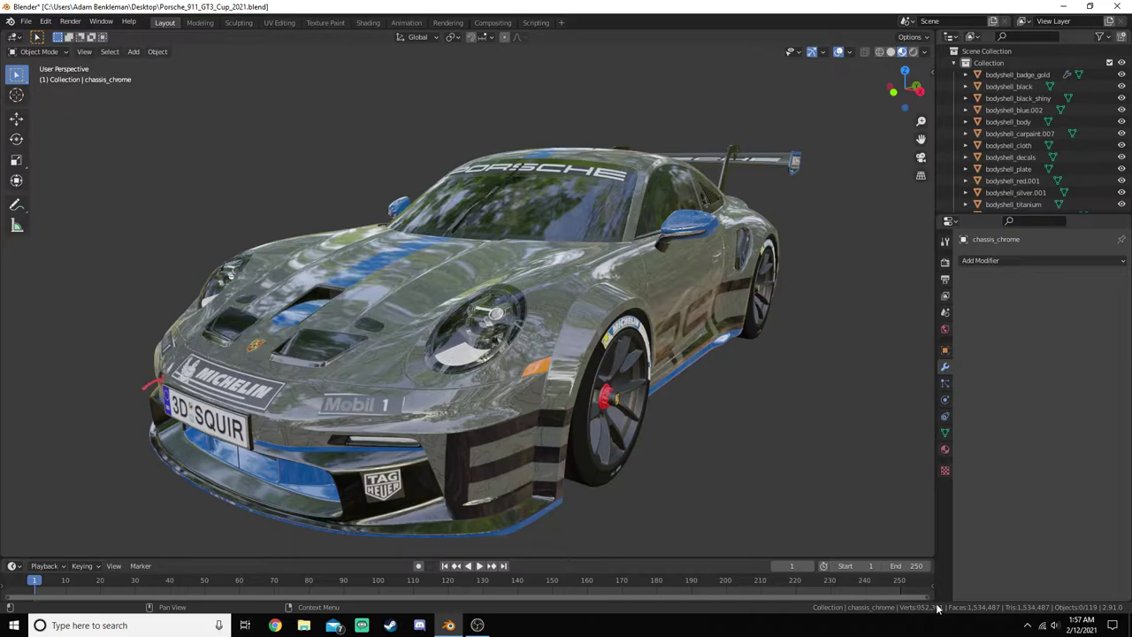
scroll(805, 342, up, 6)
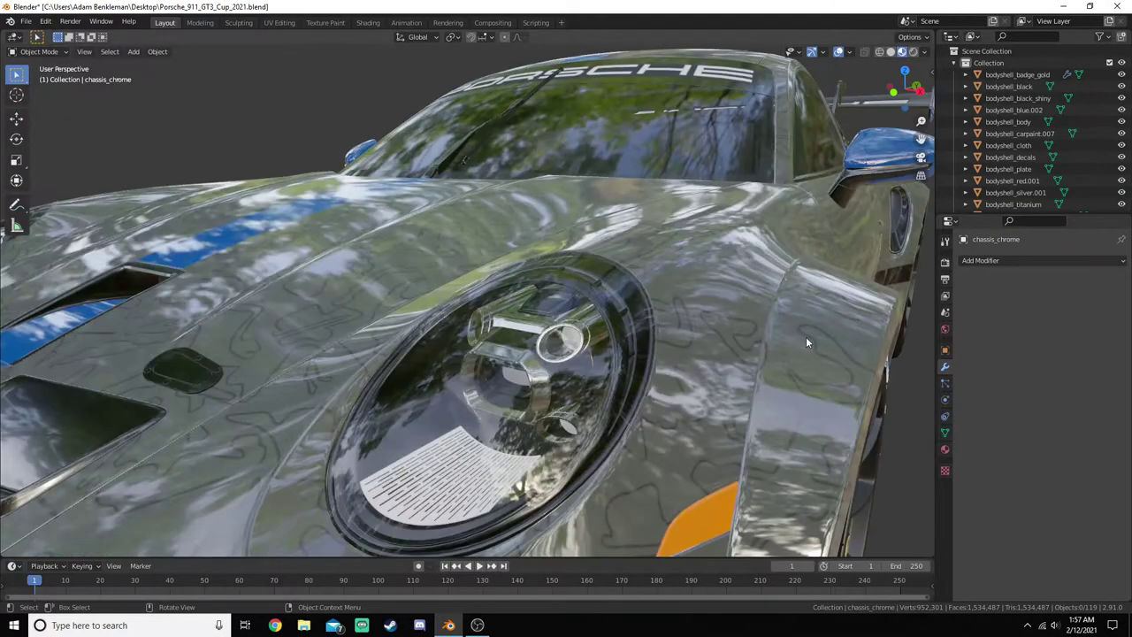
middle_drag(806, 343, 741, 341)
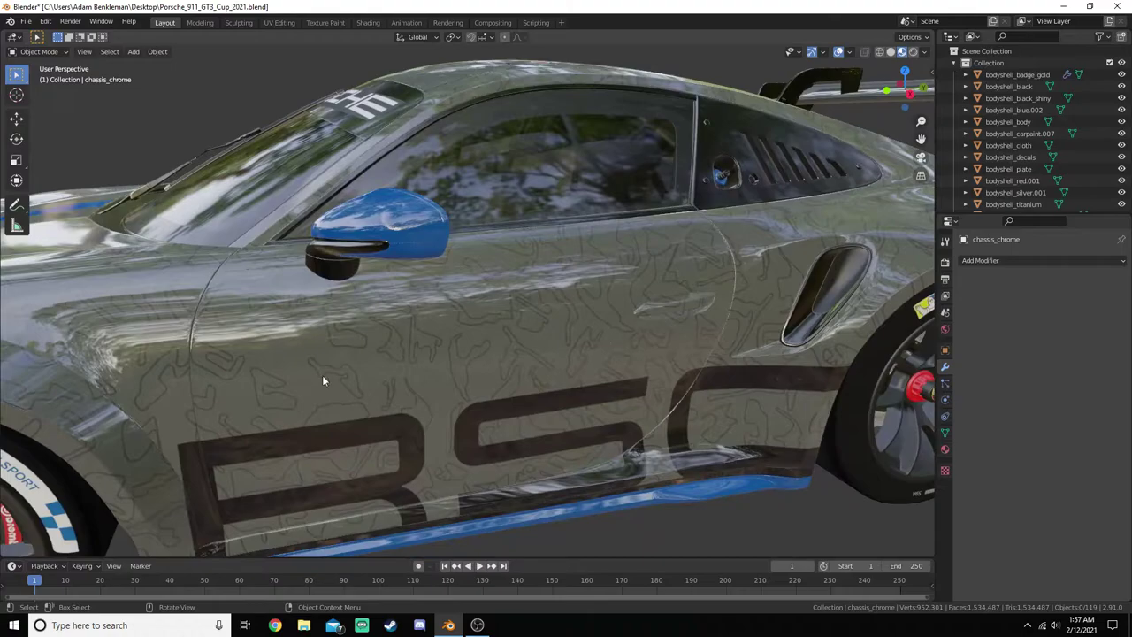
scroll(664, 306, down, 5)
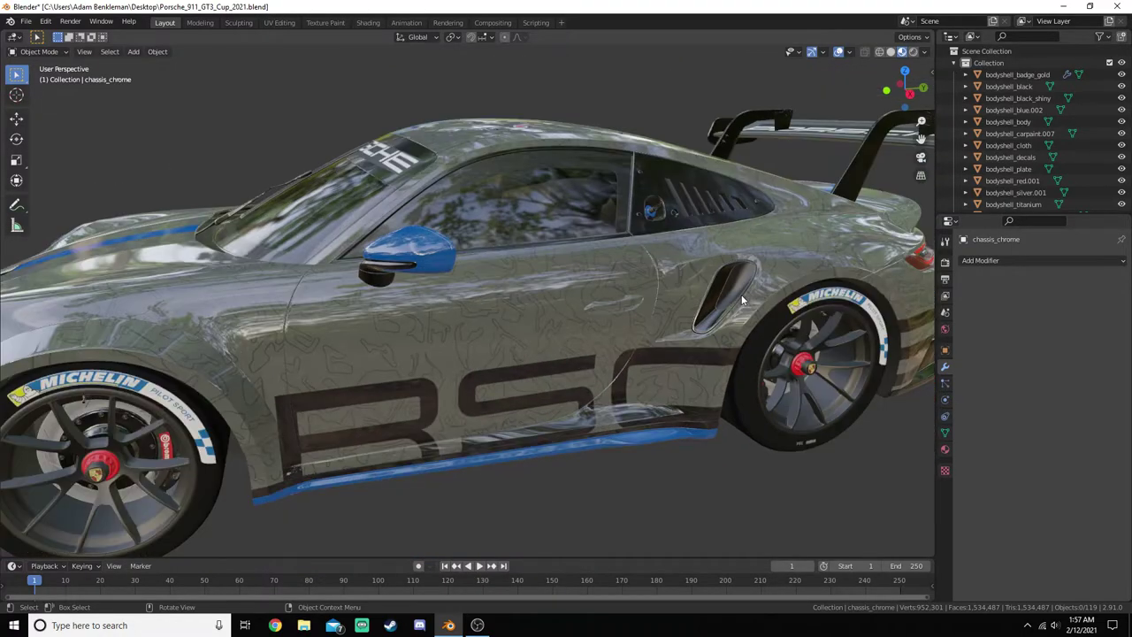
middle_drag(619, 311, 644, 404)
scroll(620, 340, up, 5)
scroll(663, 333, down, 4)
scroll(603, 403, down, 3)
scroll(804, 447, up, 10)
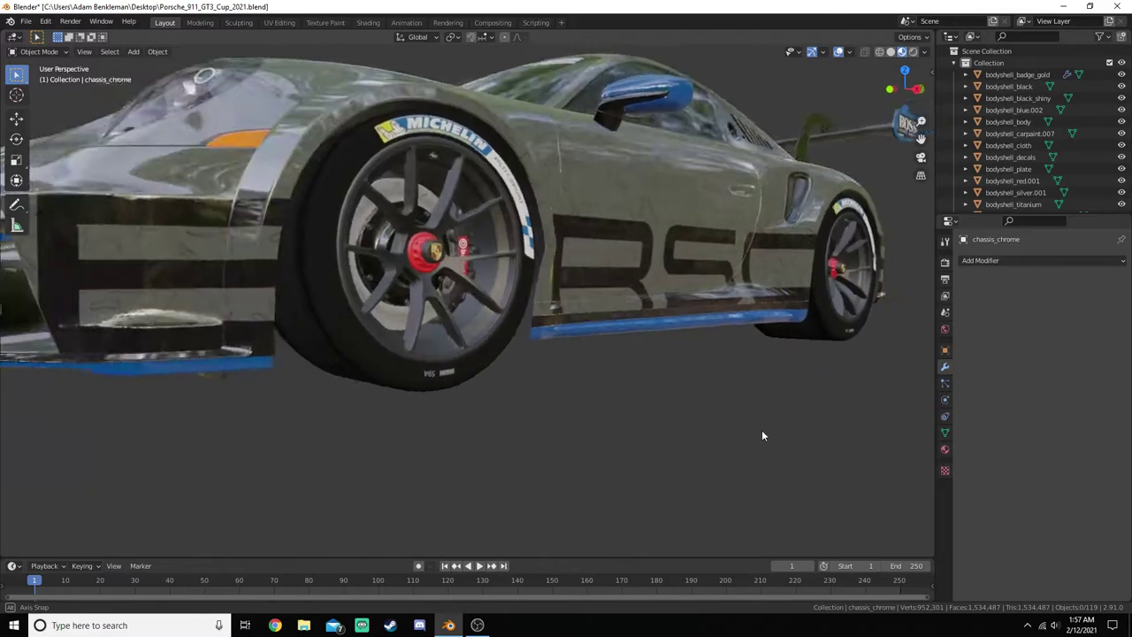
- Zoom in on the front wheel spokes, Brembo caliper and brake disc
middle_drag(762, 430, 723, 424)
scroll(772, 430, down, 6)
scroll(602, 366, up, 6)
middle_drag(594, 342, 553, 327)
scroll(580, 349, down, 5)
scroll(580, 351, up, 4)
scroll(582, 340, down, 6)
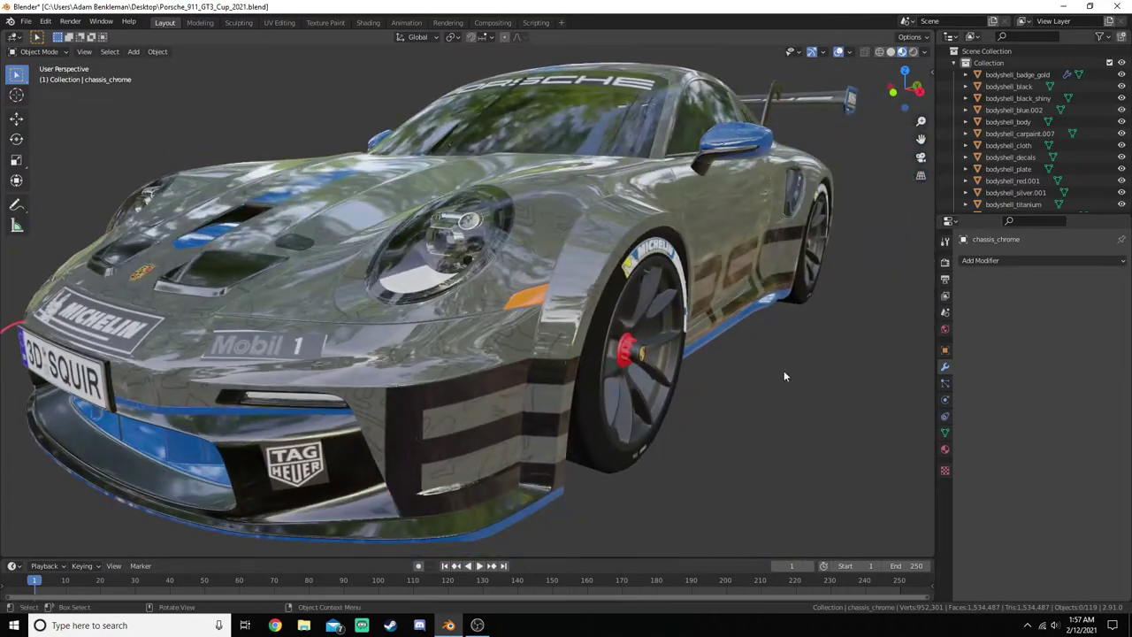
- Check bodyshell_badge_gold's Decimate modifier at ratio 0.2000 (2233 faces), then deselect everything
click(1036, 73)
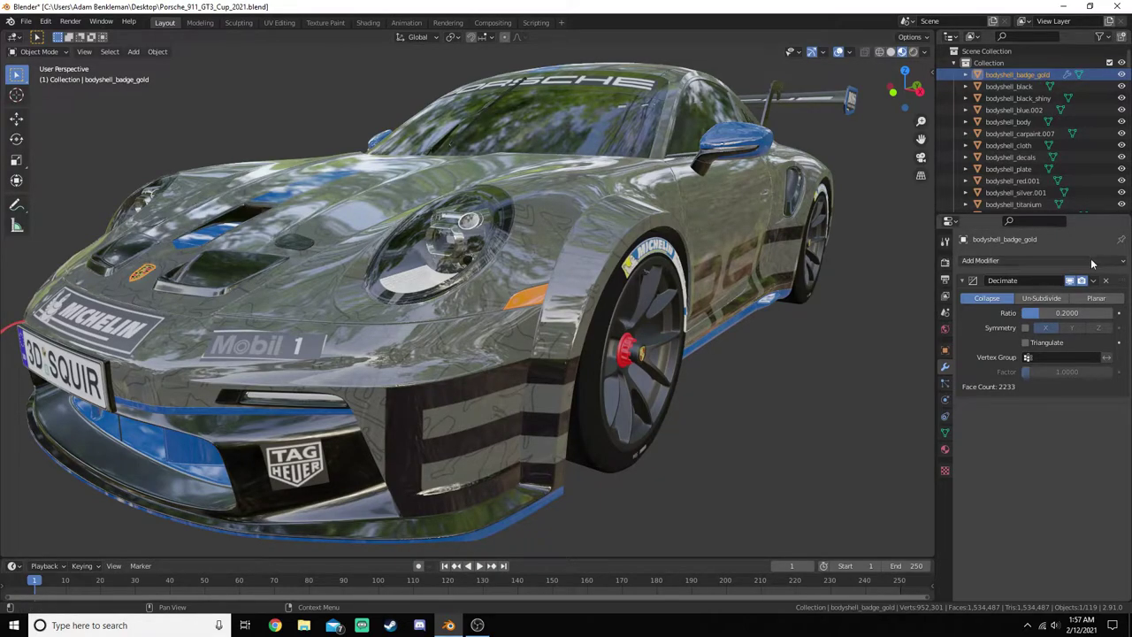
click(828, 447)
middle_drag(315, 311, 348, 315)
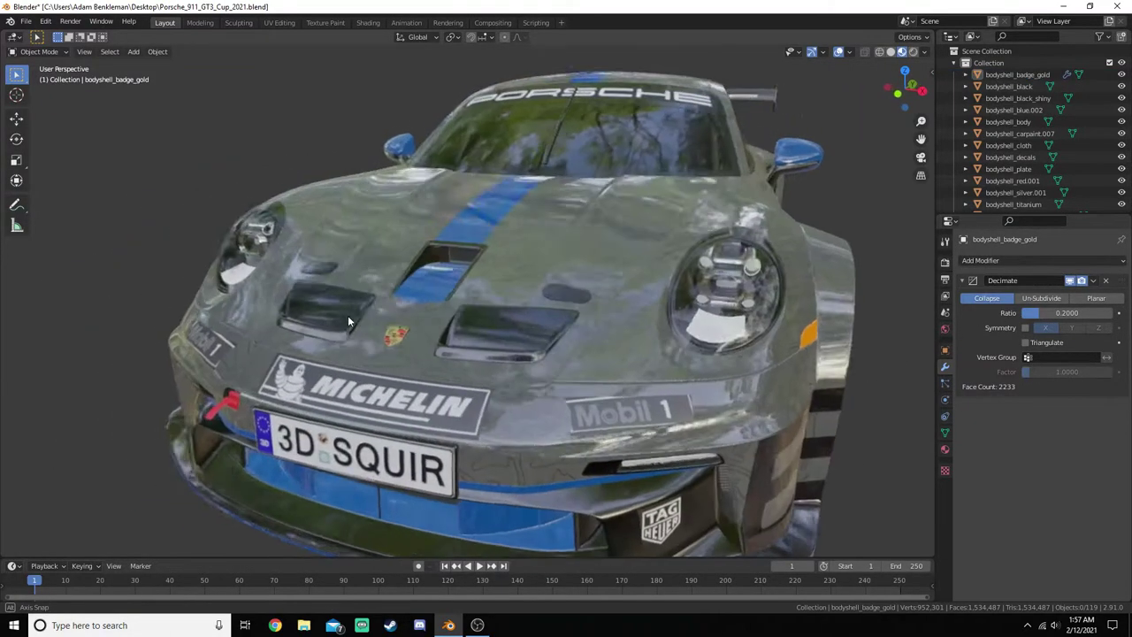
scroll(412, 319, up, 8)
scroll(400, 271, down, 8)
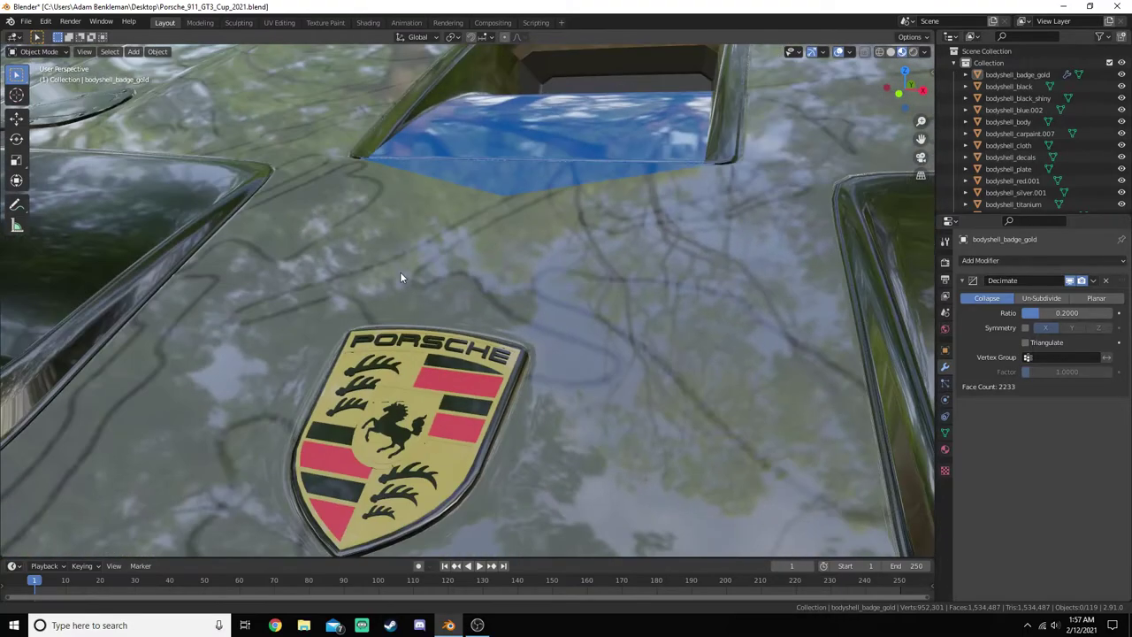
scroll(400, 311, down, 3)
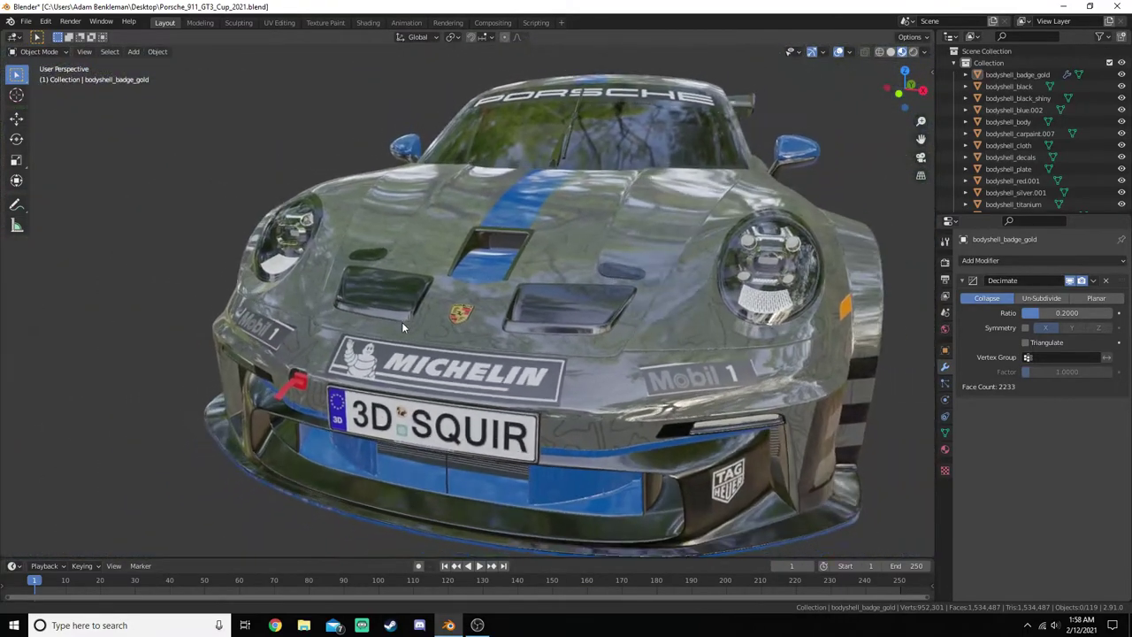
- Inspect the right headlight from a three-quarter side view, then frame the whole car
middle_drag(645, 315, 640, 272)
scroll(626, 292, up, 10)
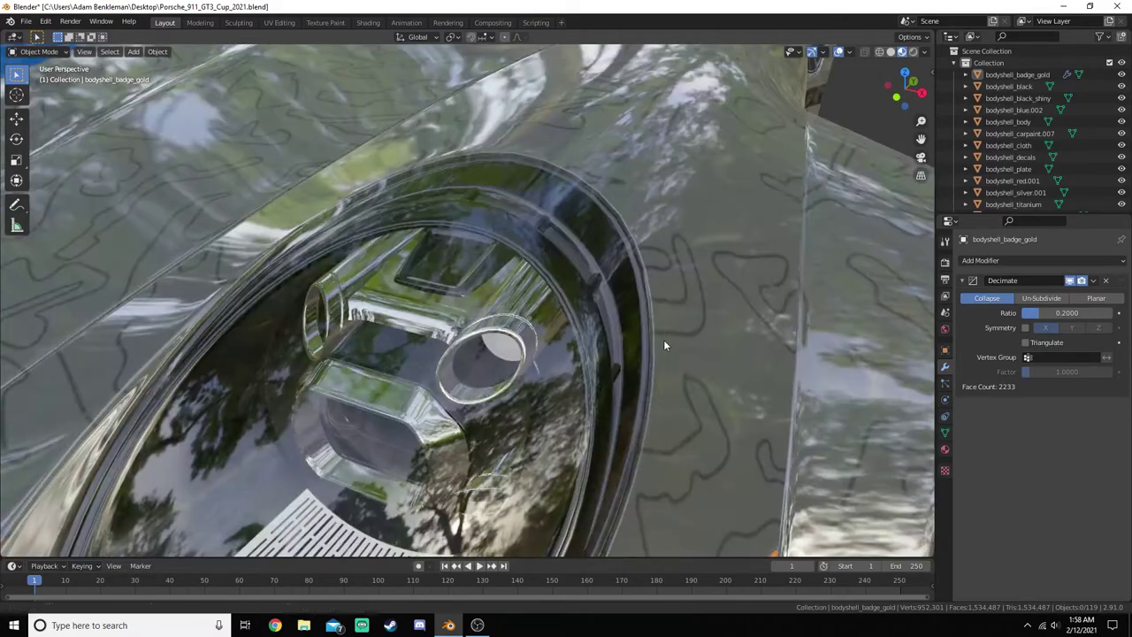
middle_drag(665, 345, 591, 204)
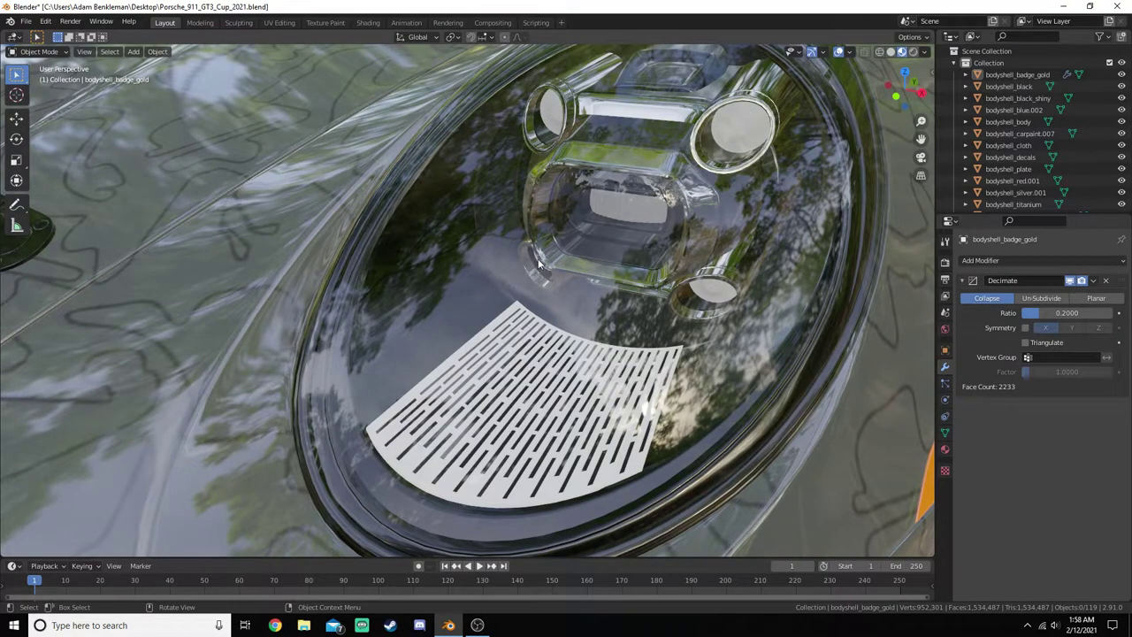
scroll(513, 376, down, 2)
key(Home)
scroll(602, 372, up, 6)
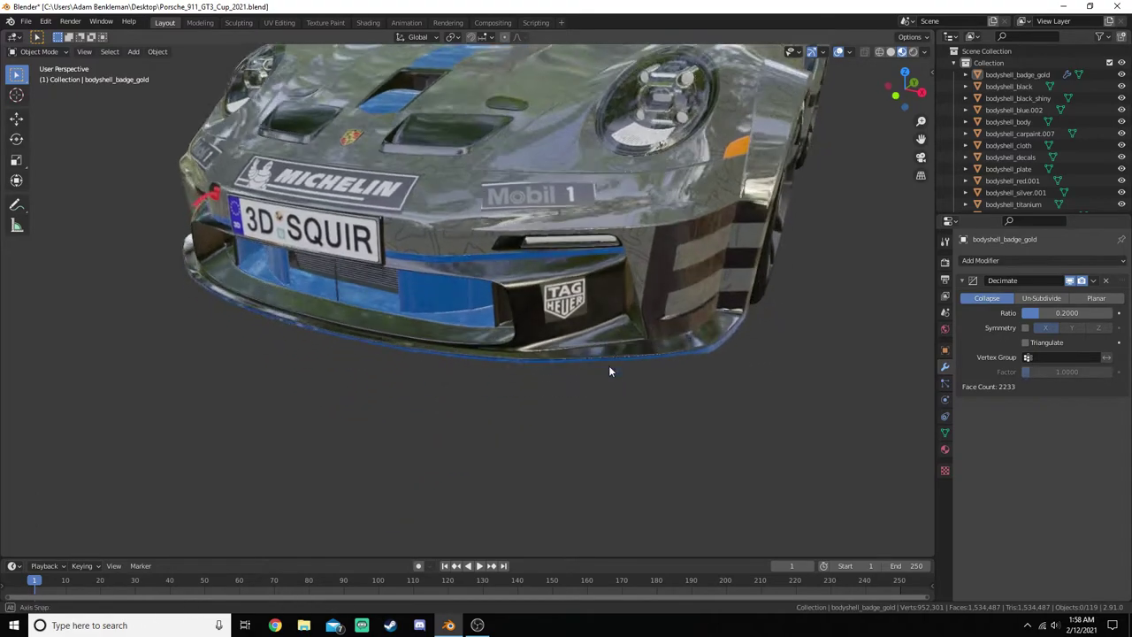
- Survey the livery across the front bumper, the side and the rear three-quarter view
shift+middle_drag(608, 365, 521, 326)
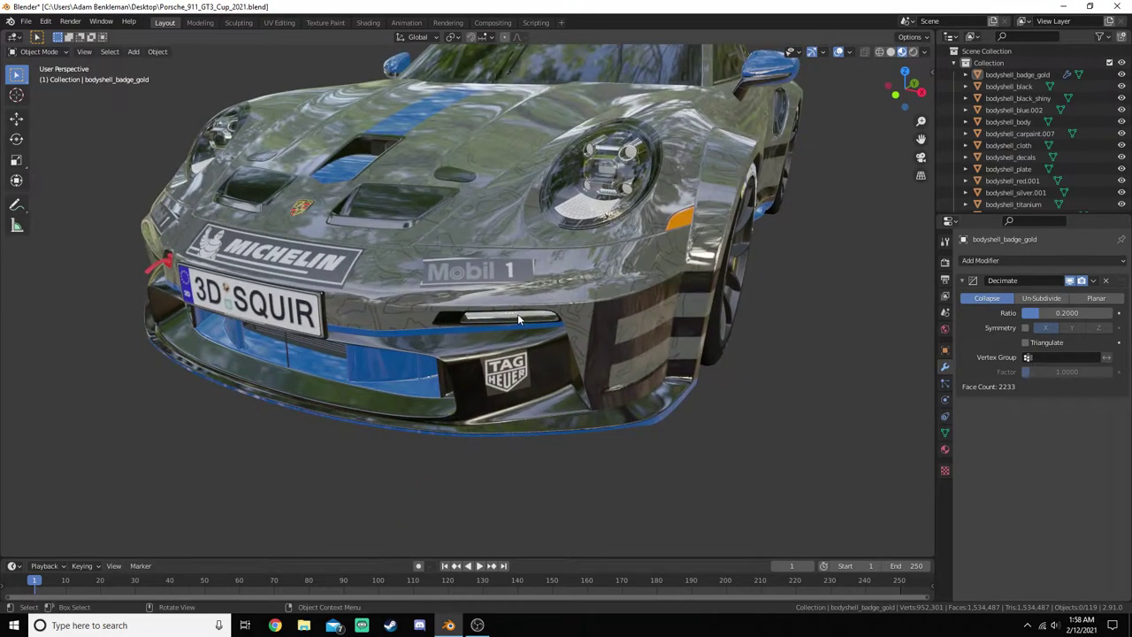
middle_drag(350, 301, 602, 223)
scroll(488, 306, up, 8)
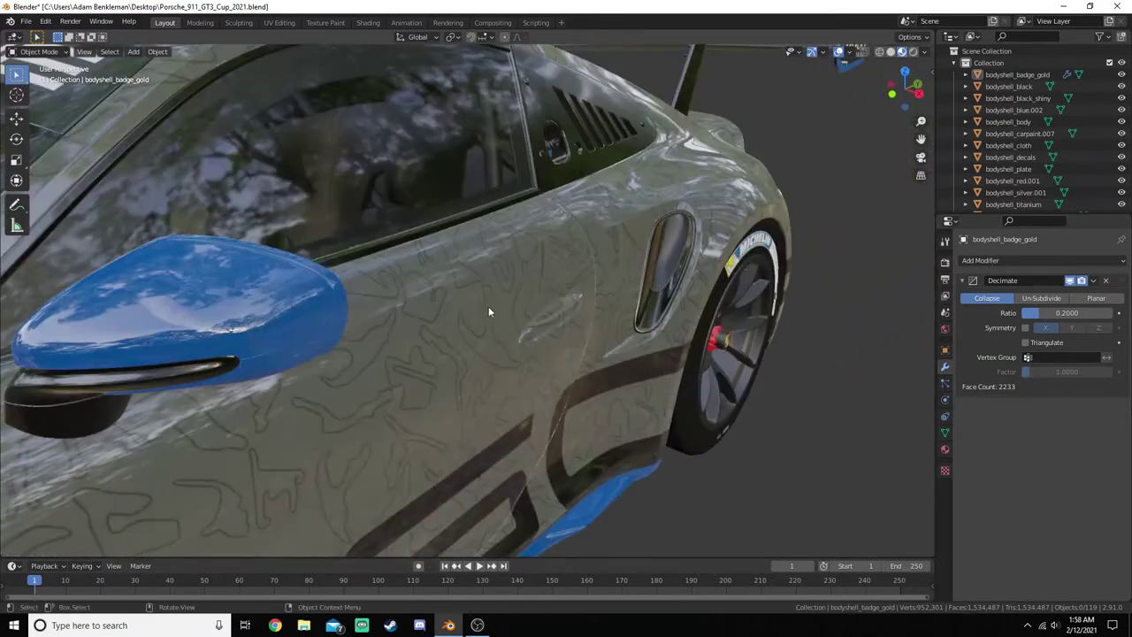
scroll(528, 285, down, 6)
scroll(511, 300, up, 5)
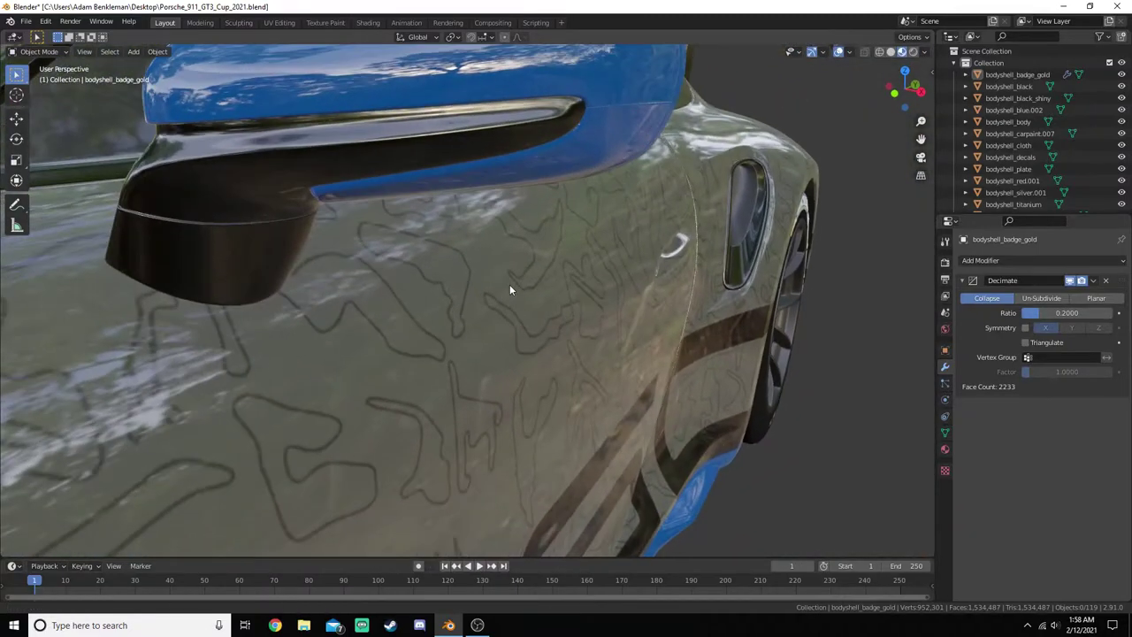
scroll(529, 278, down, 6)
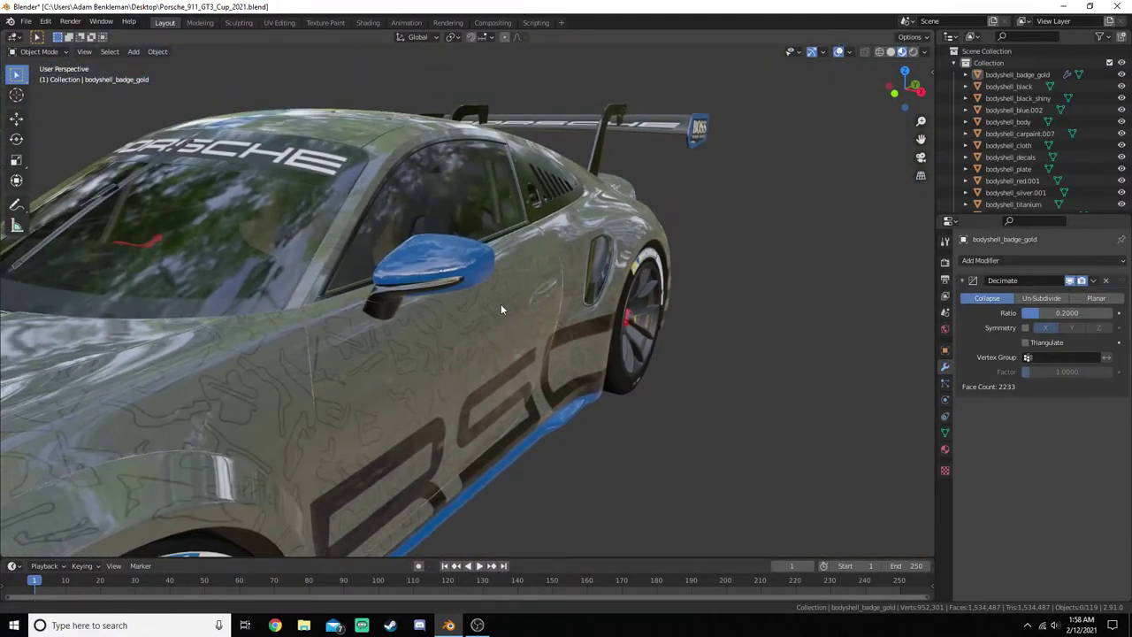
middle_drag(501, 306, 474, 282)
scroll(447, 281, up, 6)
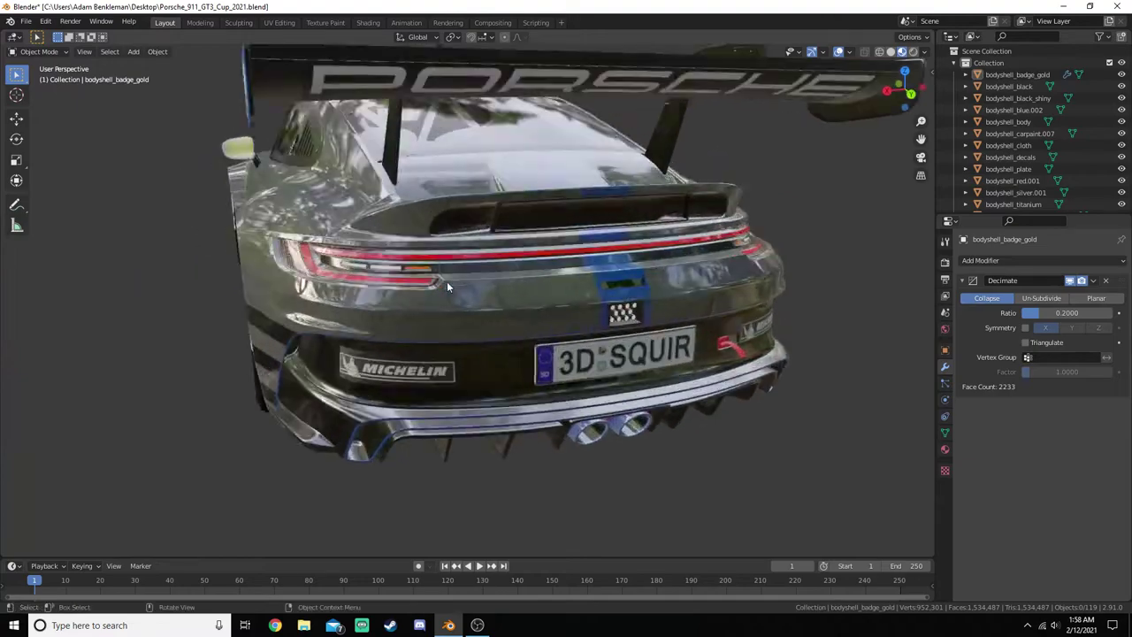
scroll(432, 279, up, 4)
scroll(567, 209, up, 3)
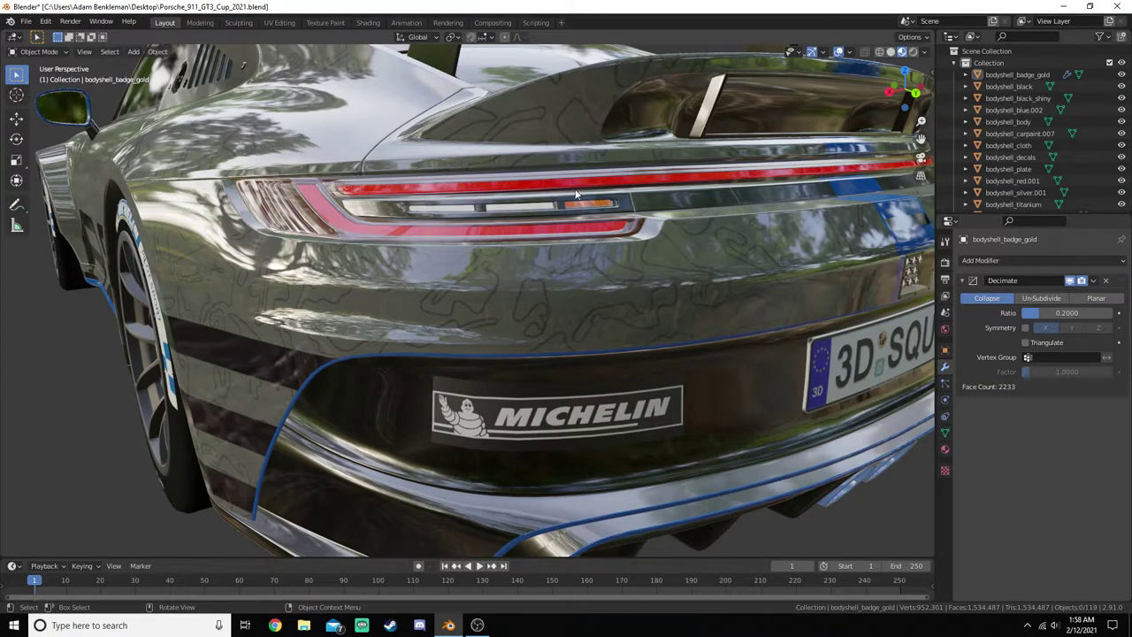
scroll(1048, 146, down, 10)
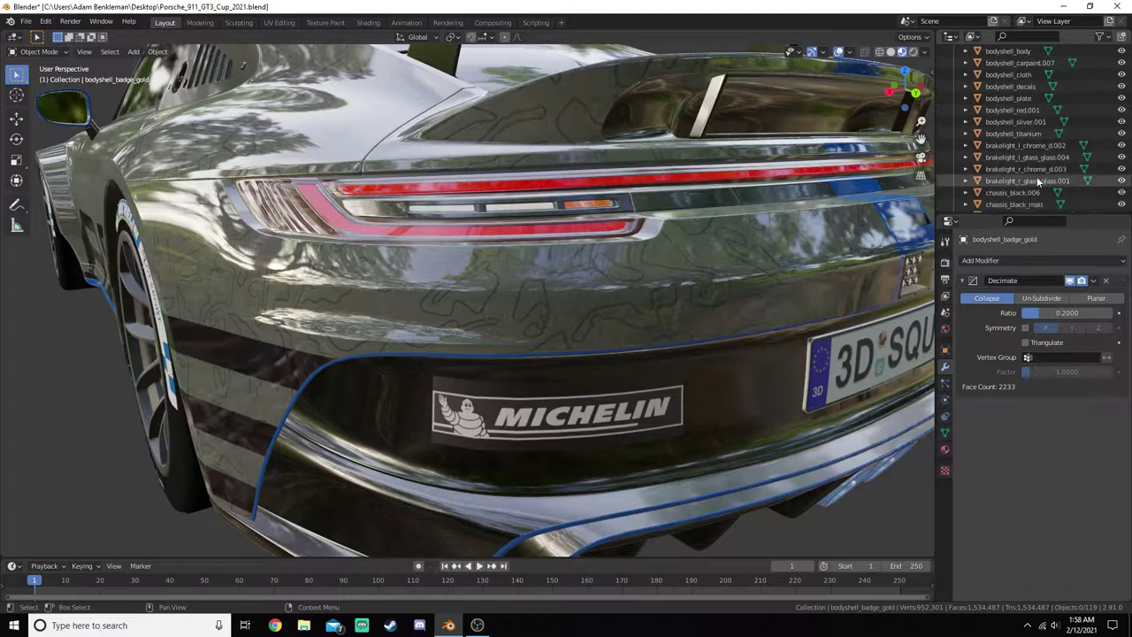
scroll(1053, 159, down, 5)
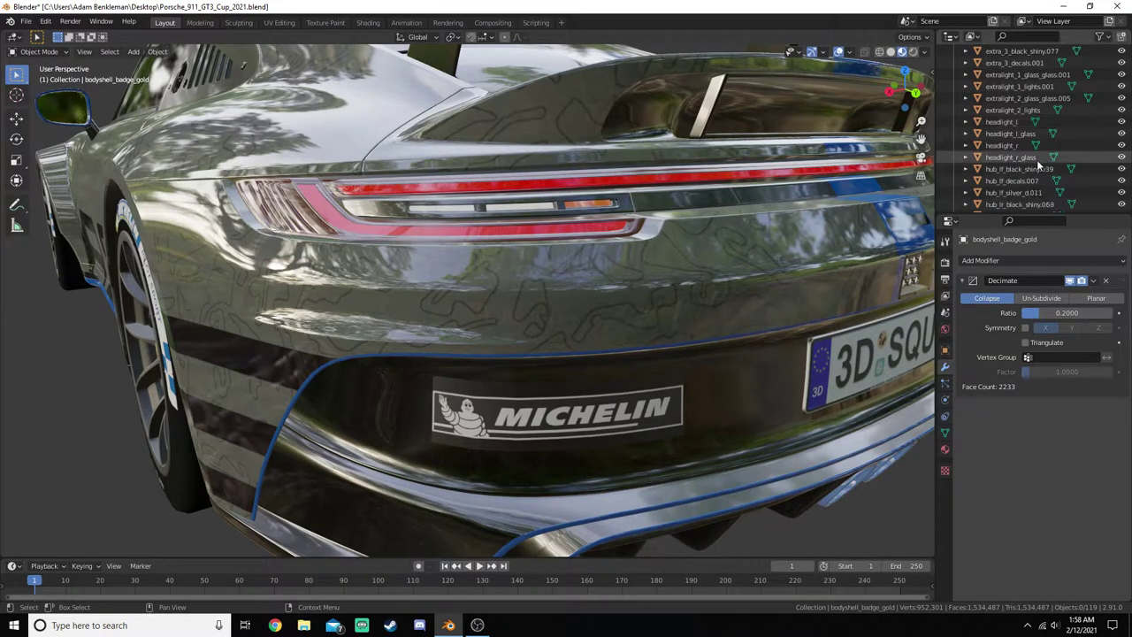
scroll(1038, 181, down, 4)
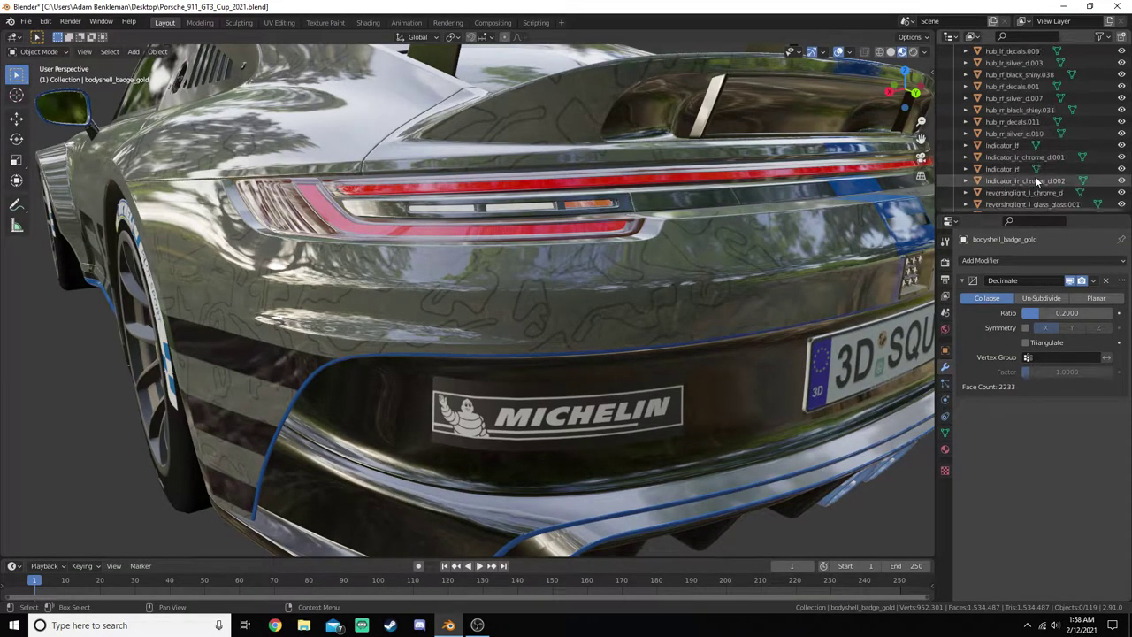
click(1032, 179)
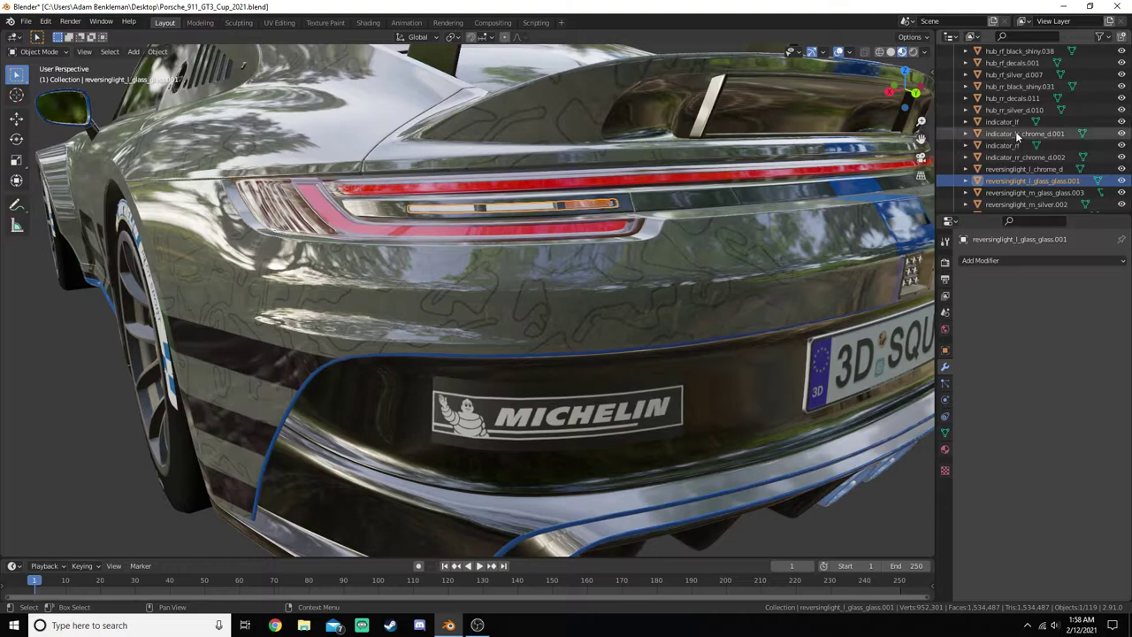
scroll(1044, 174, down, 5)
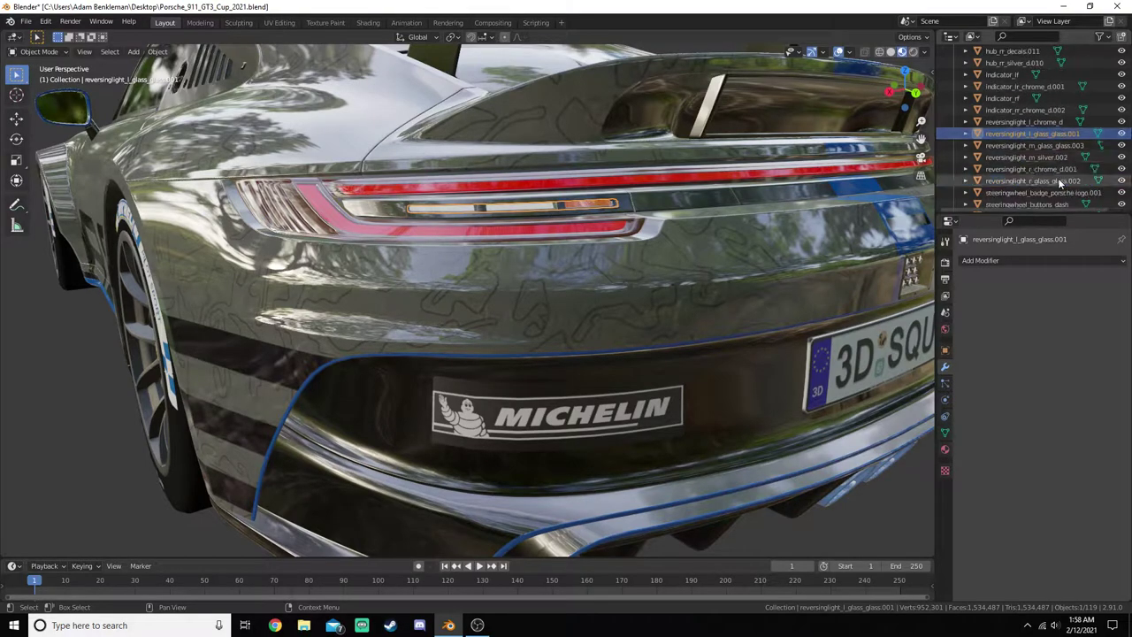
scroll(1060, 182, down, 4)
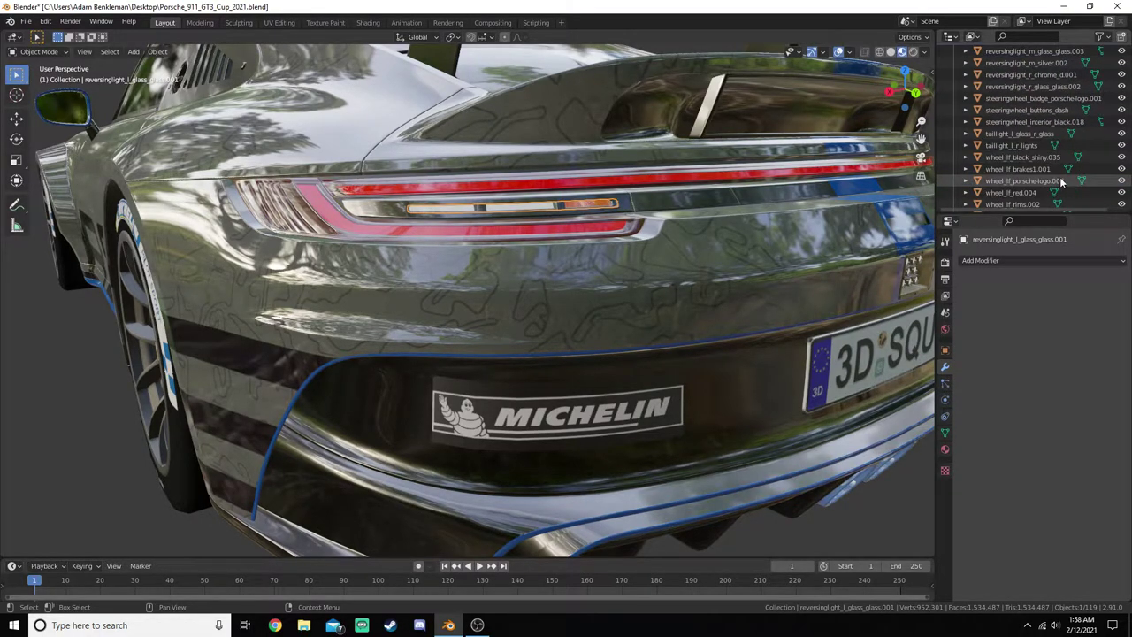
scroll(1066, 180, down, 12)
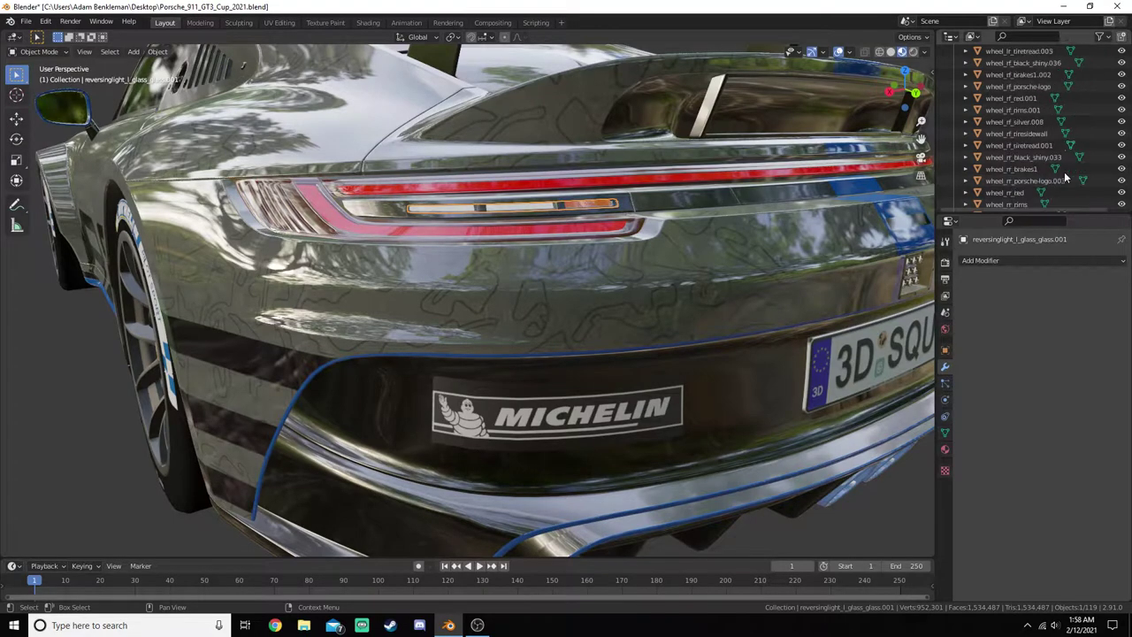
middle_drag(865, 216, 803, 235)
scroll(1030, 180, up, 10)
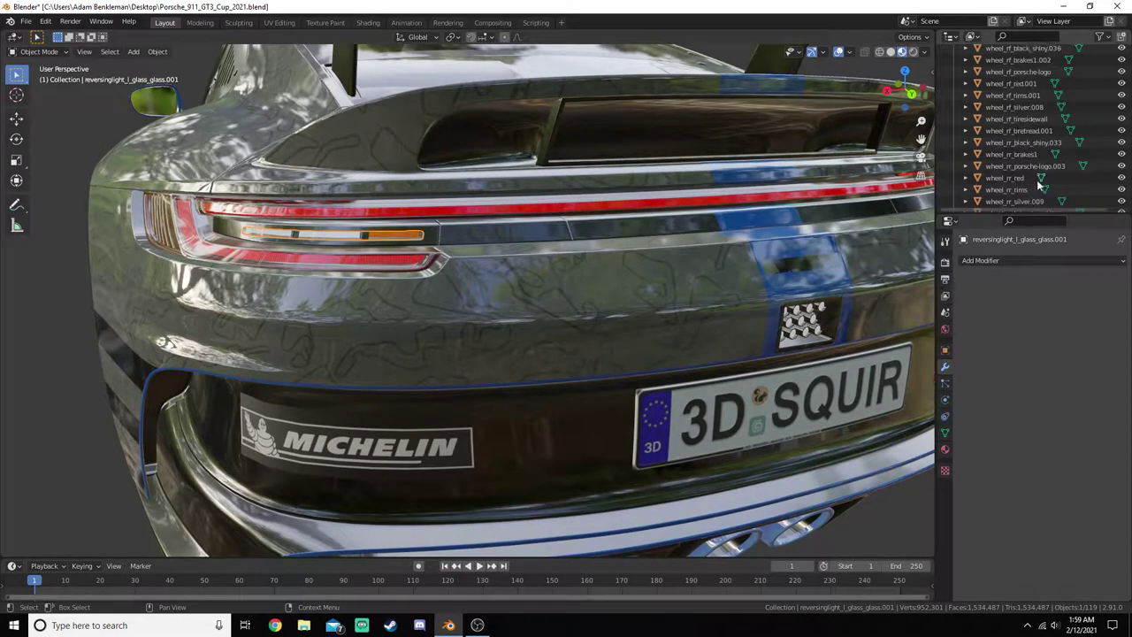
scroll(1034, 179, up, 8)
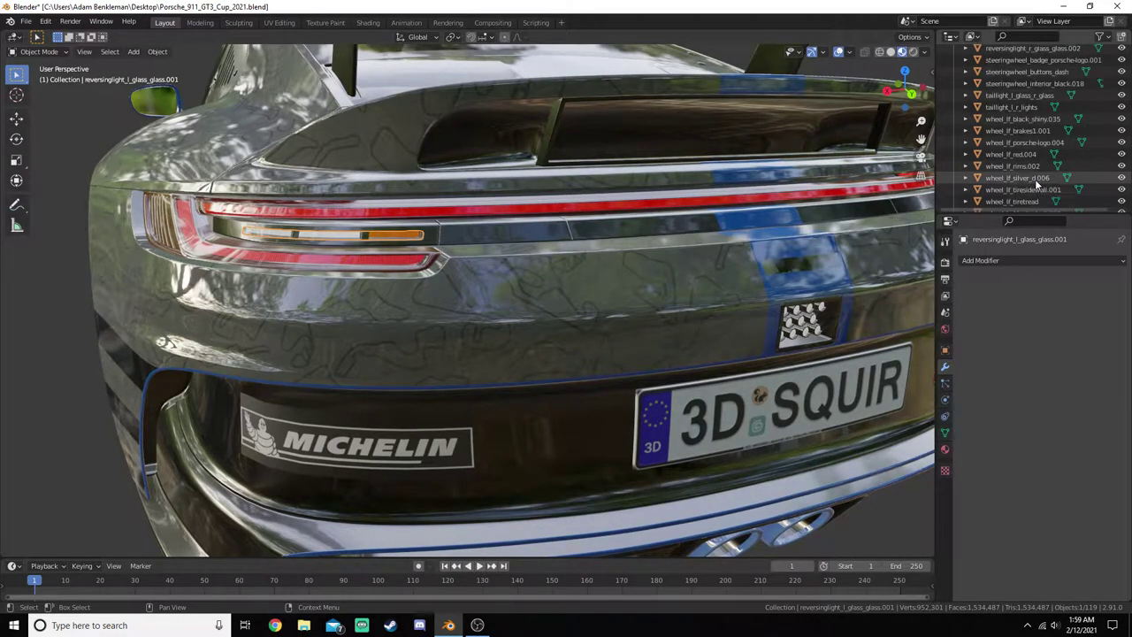
click(1020, 167)
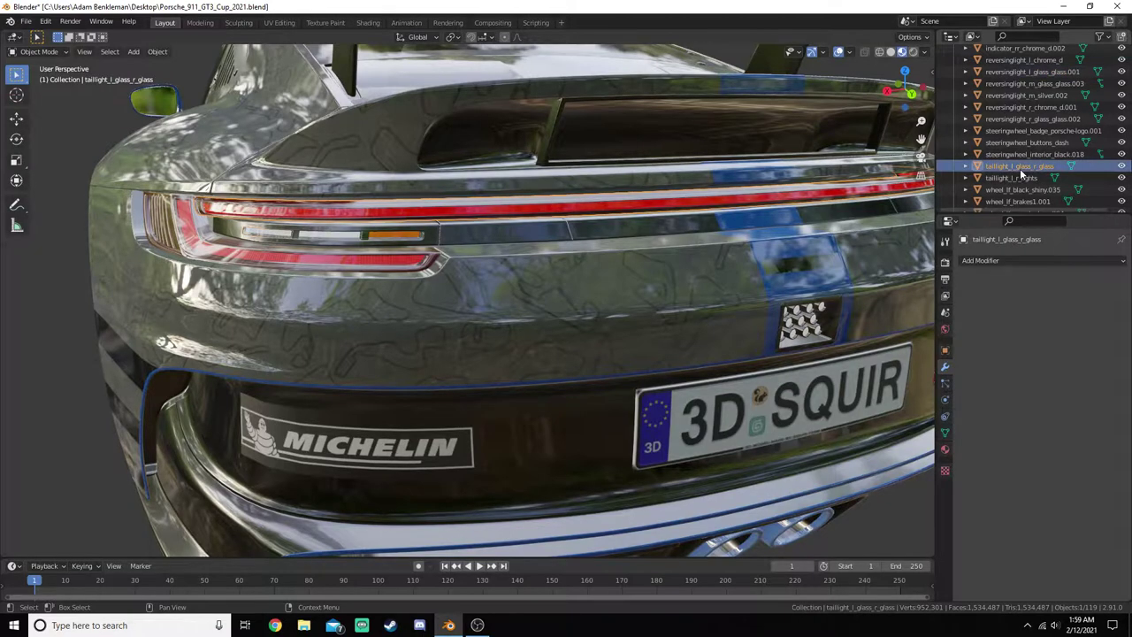
click(1013, 178)
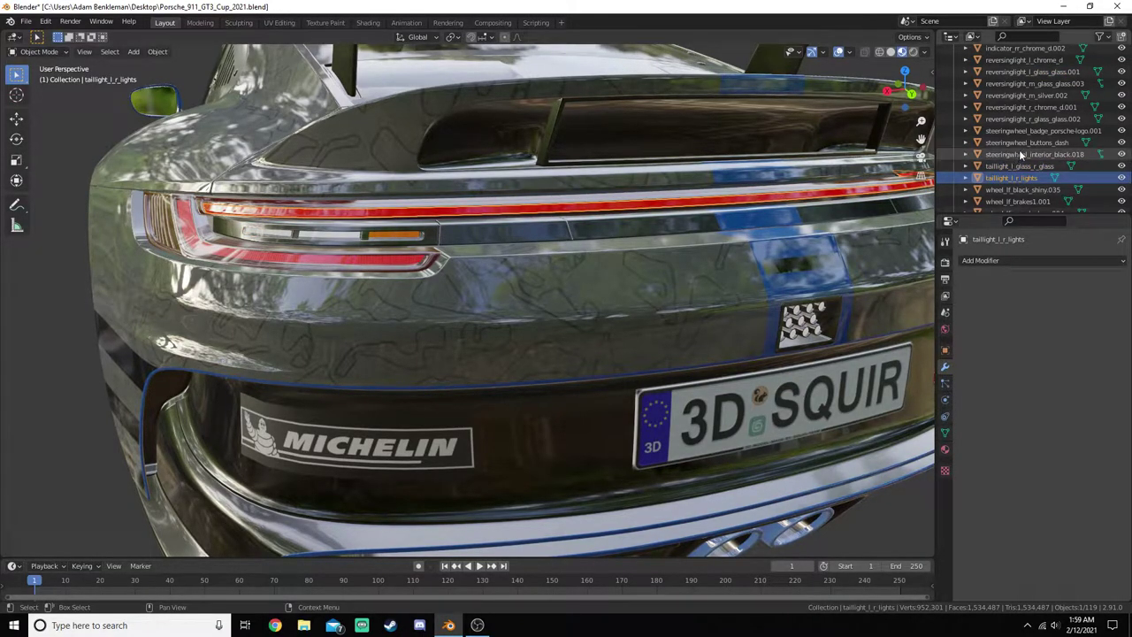
scroll(1021, 155, up, 4)
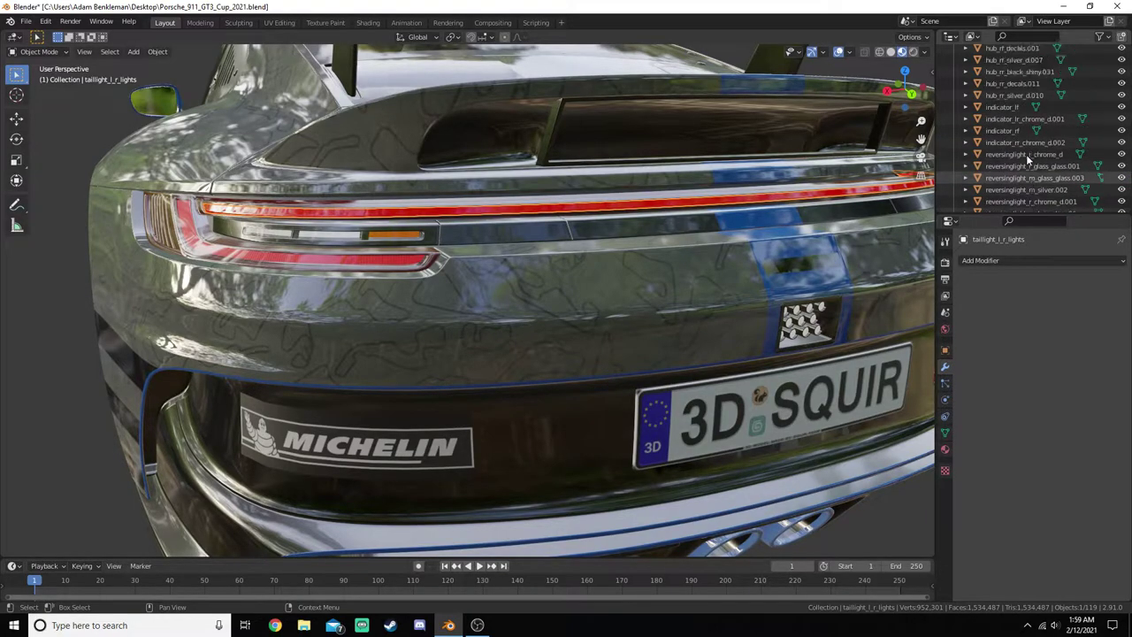
click(1030, 154)
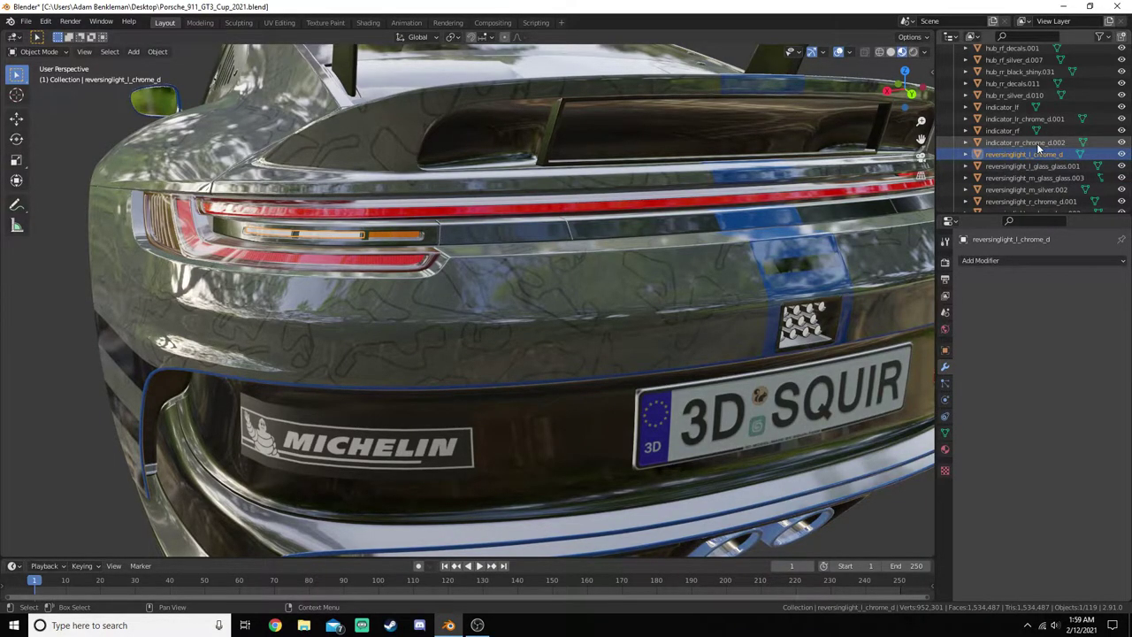
click(1009, 131)
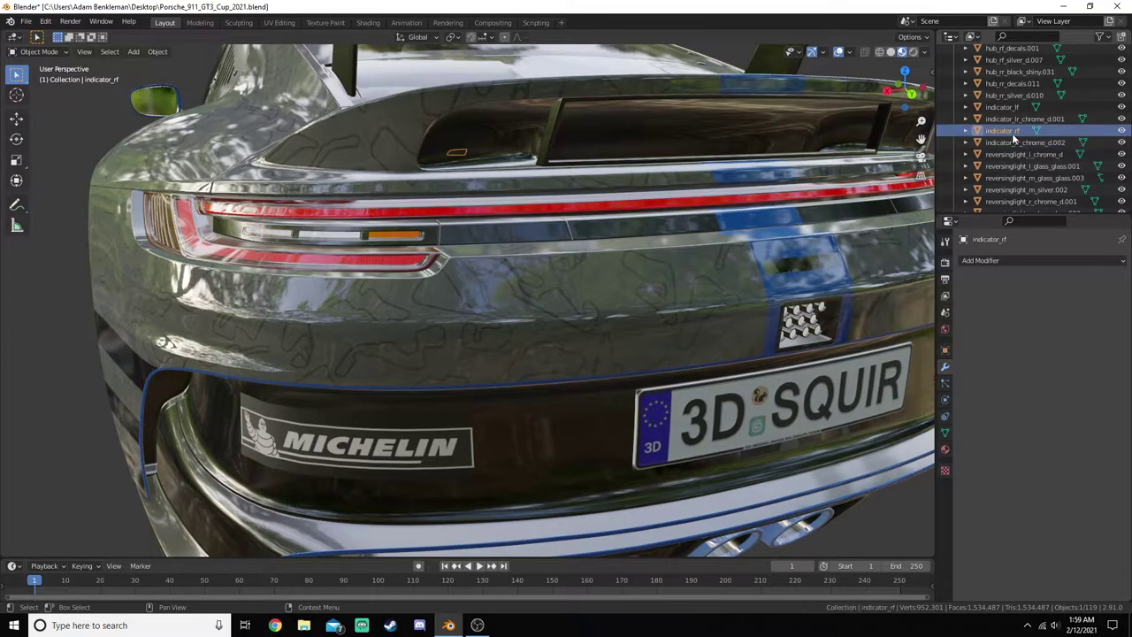
click(1015, 144)
middle_drag(548, 186, 822, 202)
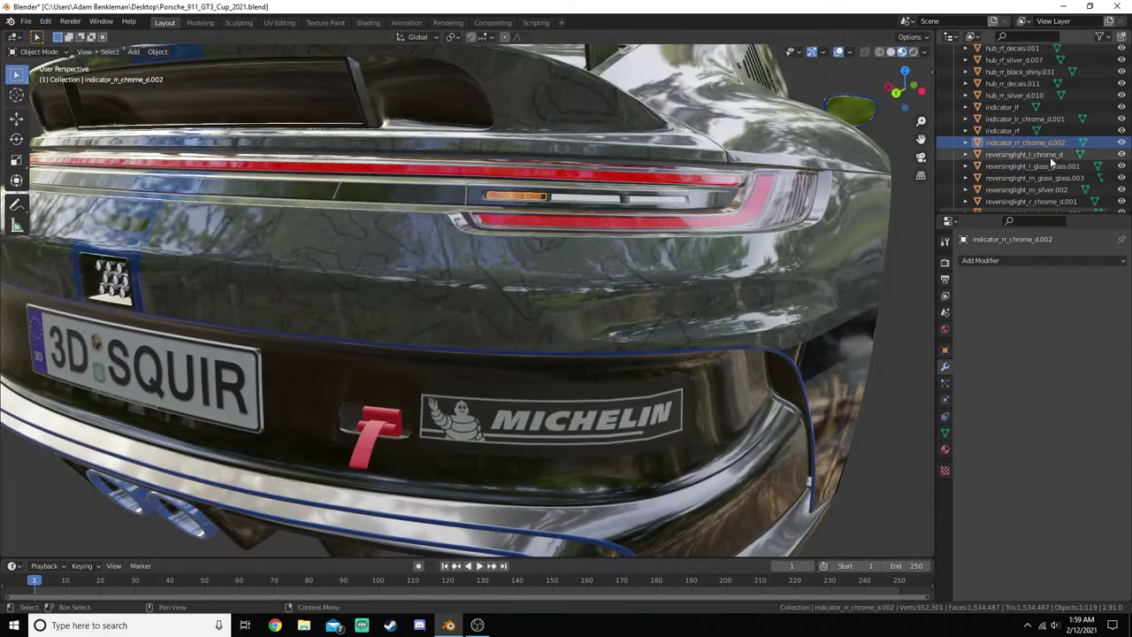
scroll(1024, 136, up, 8)
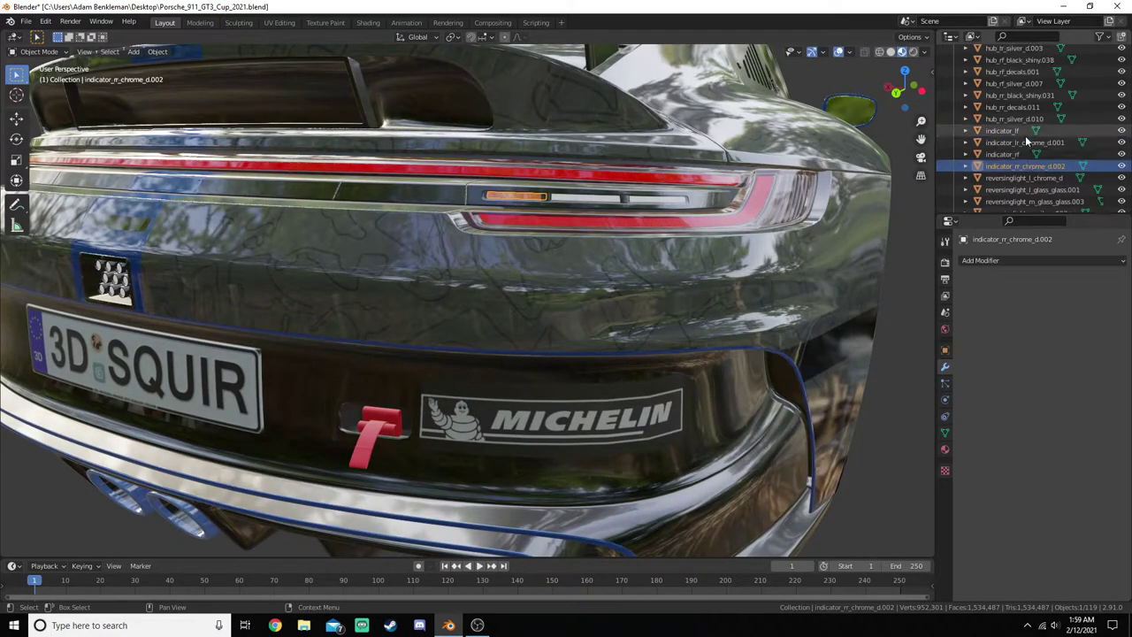
scroll(1056, 131, up, 4)
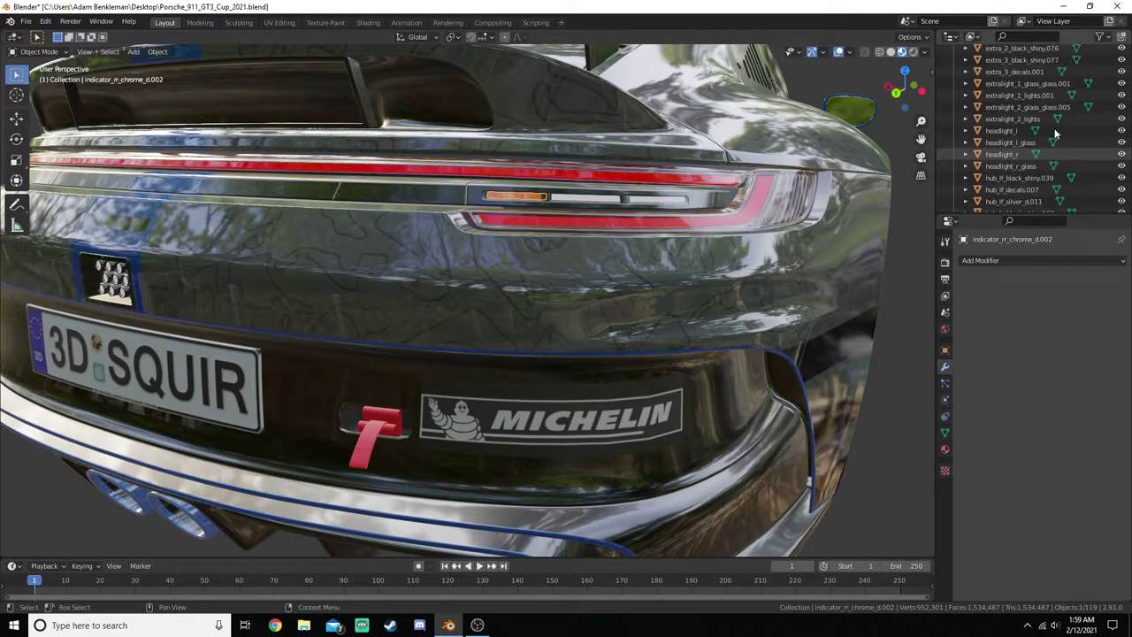
scroll(1055, 128, down, 10)
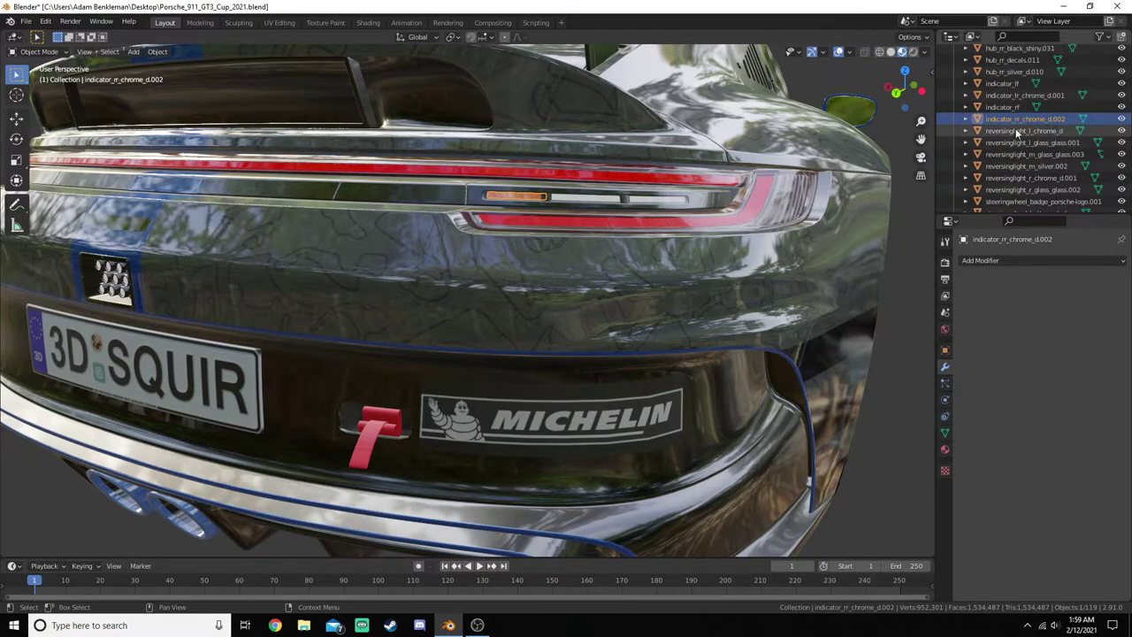
click(1017, 133)
mouse_move(904, 156)
middle_down()
mouse_move(764, 170)
mouse_move(916, 164)
middle_up()
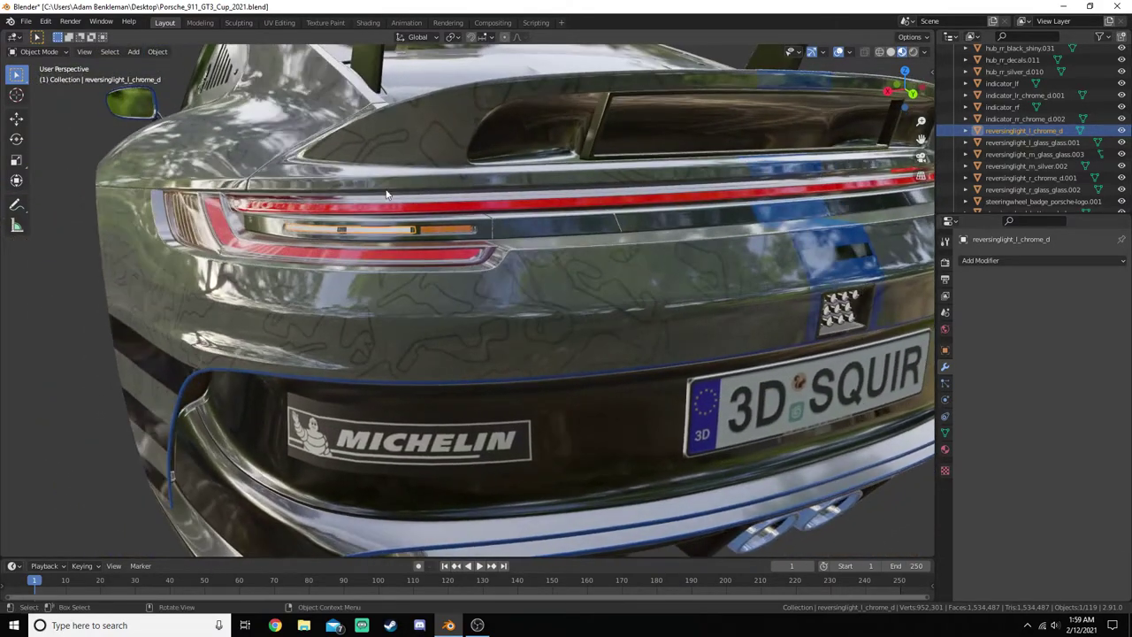
click(1038, 143)
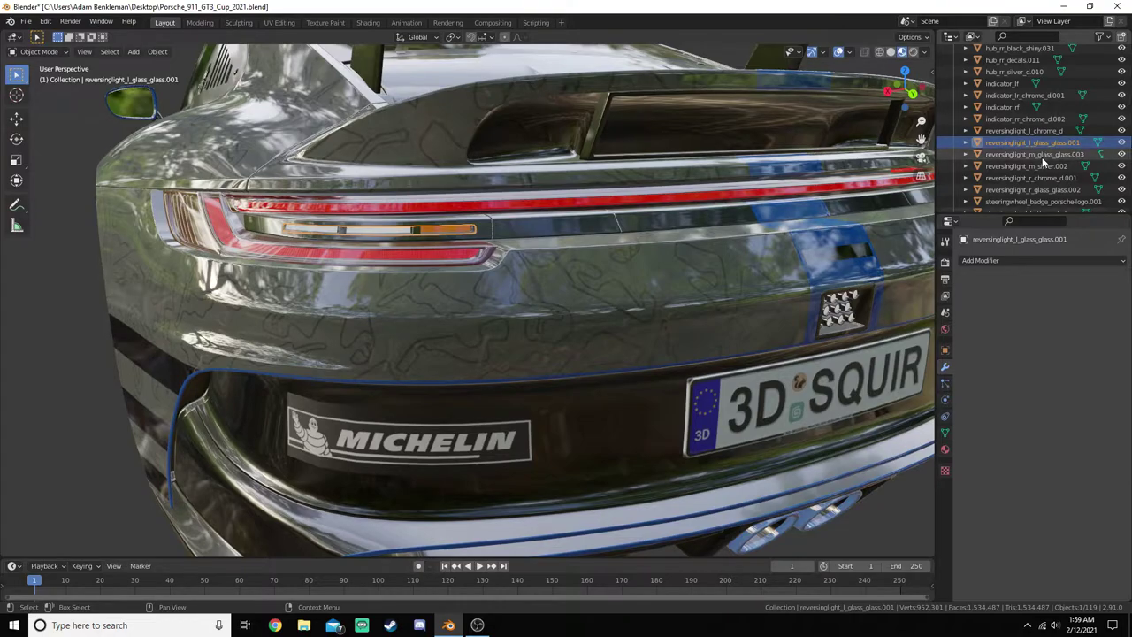
click(1042, 164)
middle_drag(884, 230, 588, 227)
scroll(585, 234, up, 8)
click(1021, 178)
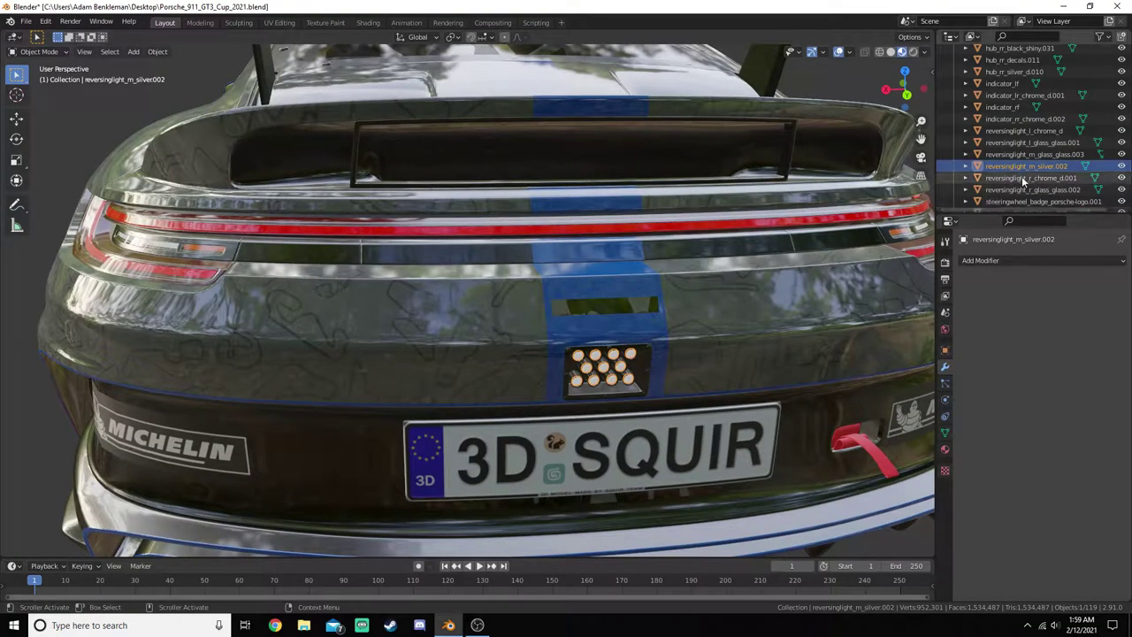
middle_drag(796, 252, 759, 264)
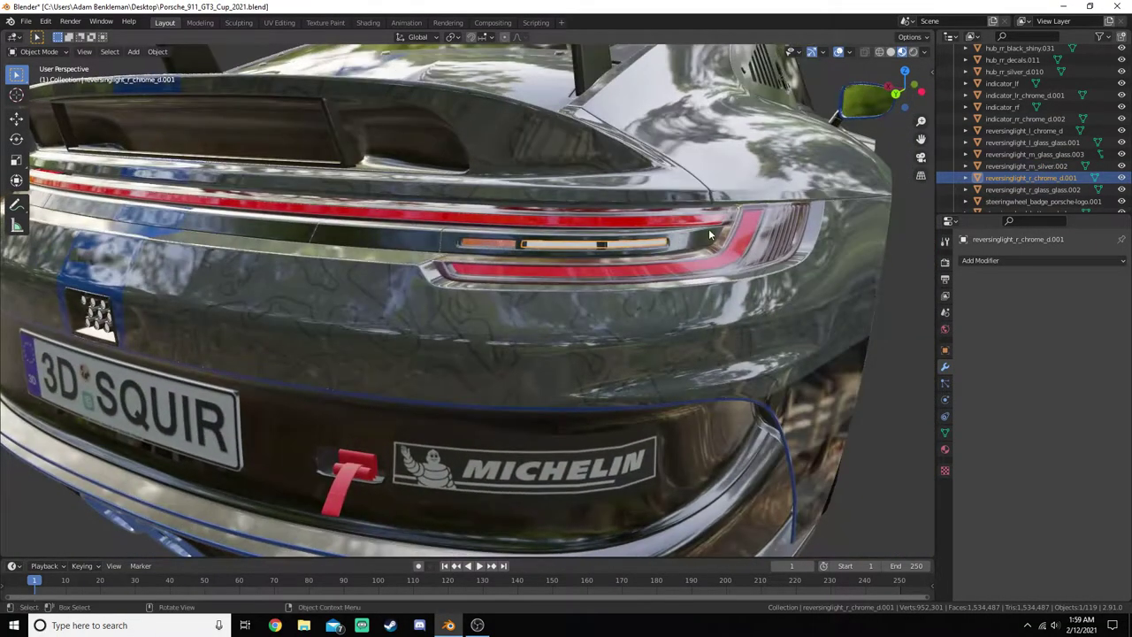
scroll(1083, 188, down, 5)
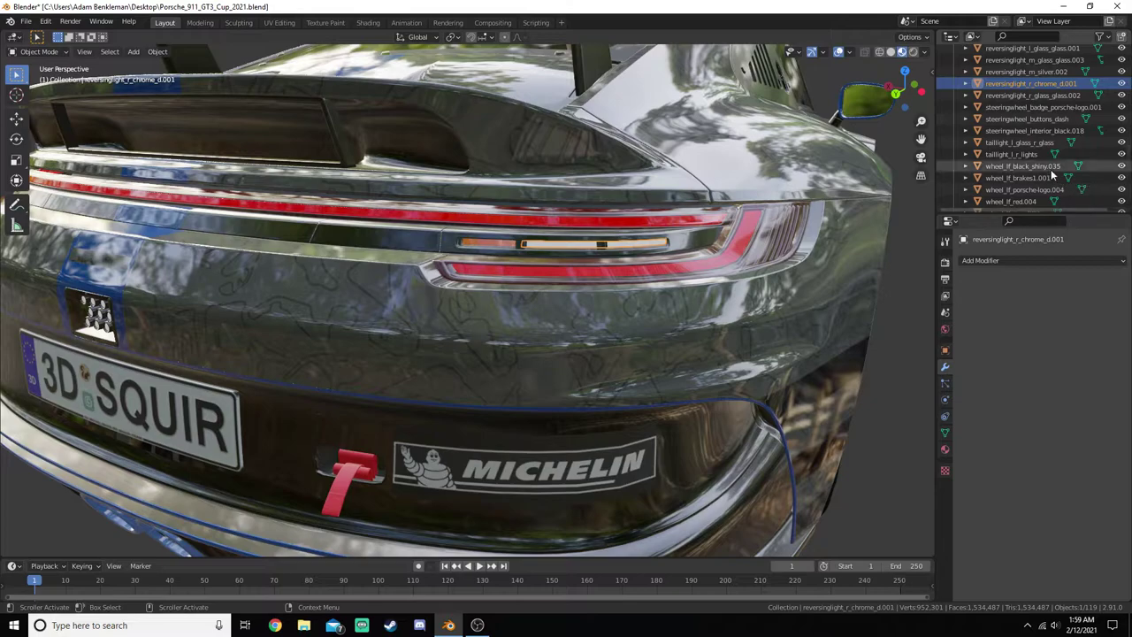
scroll(1079, 181, down, 10)
scroll(1061, 168, up, 8)
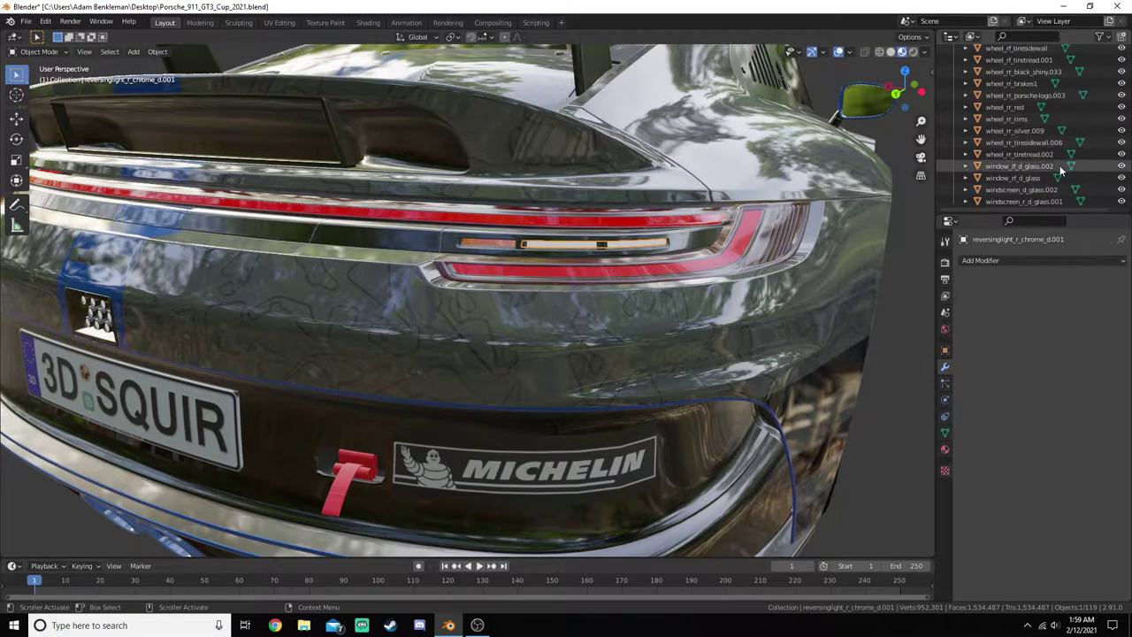
click(485, 249)
click(484, 249)
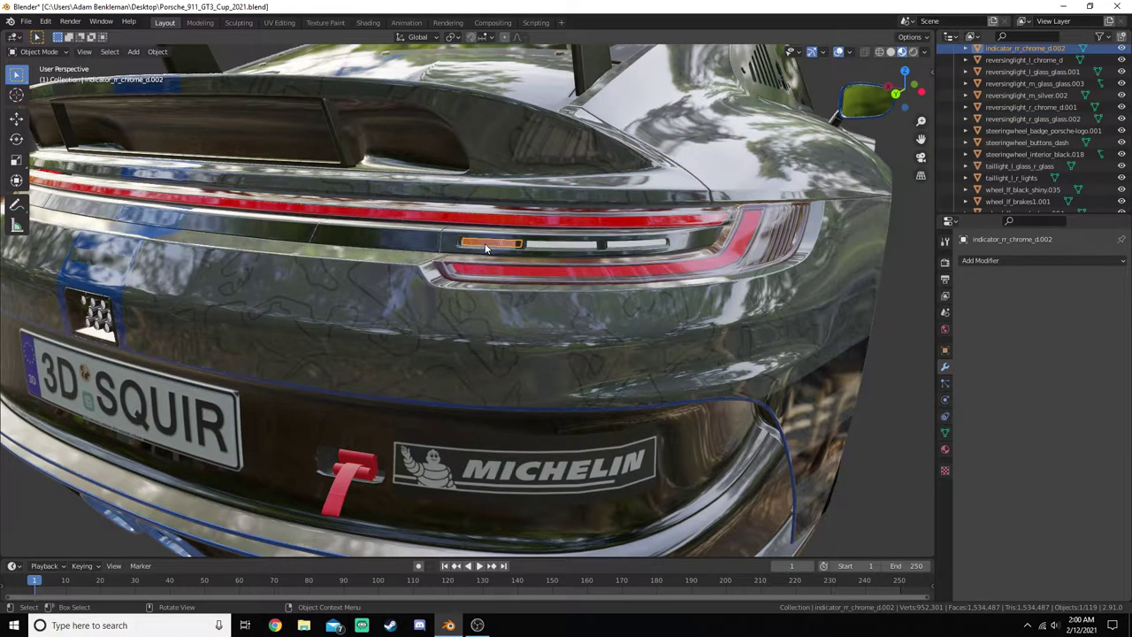
scroll(1050, 132, up, 2)
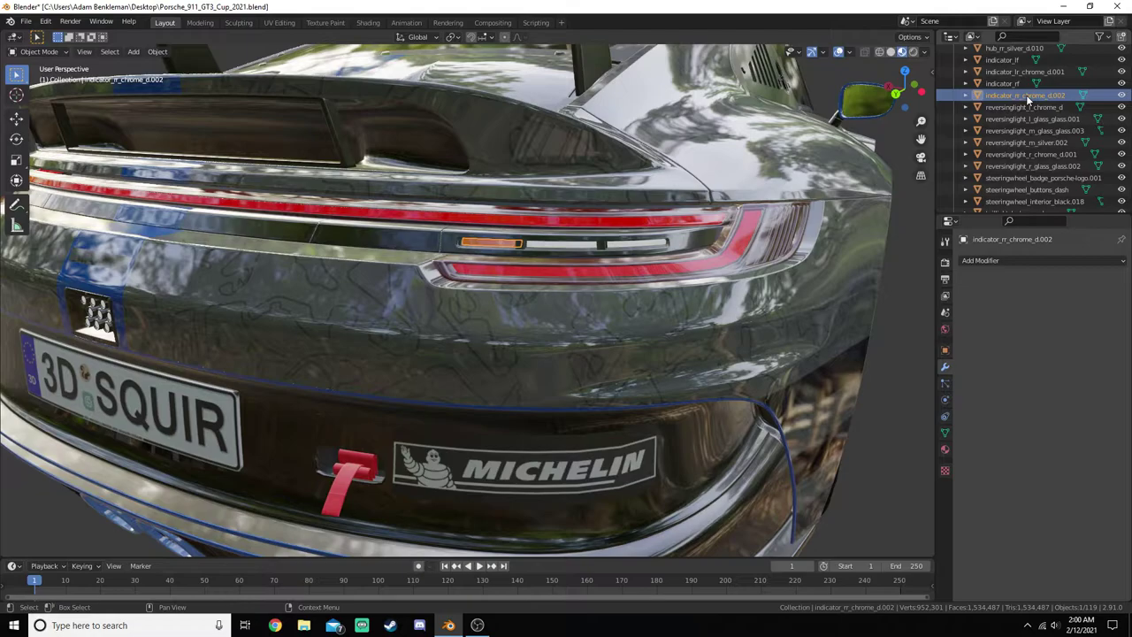
middle_drag(406, 225, 450, 239)
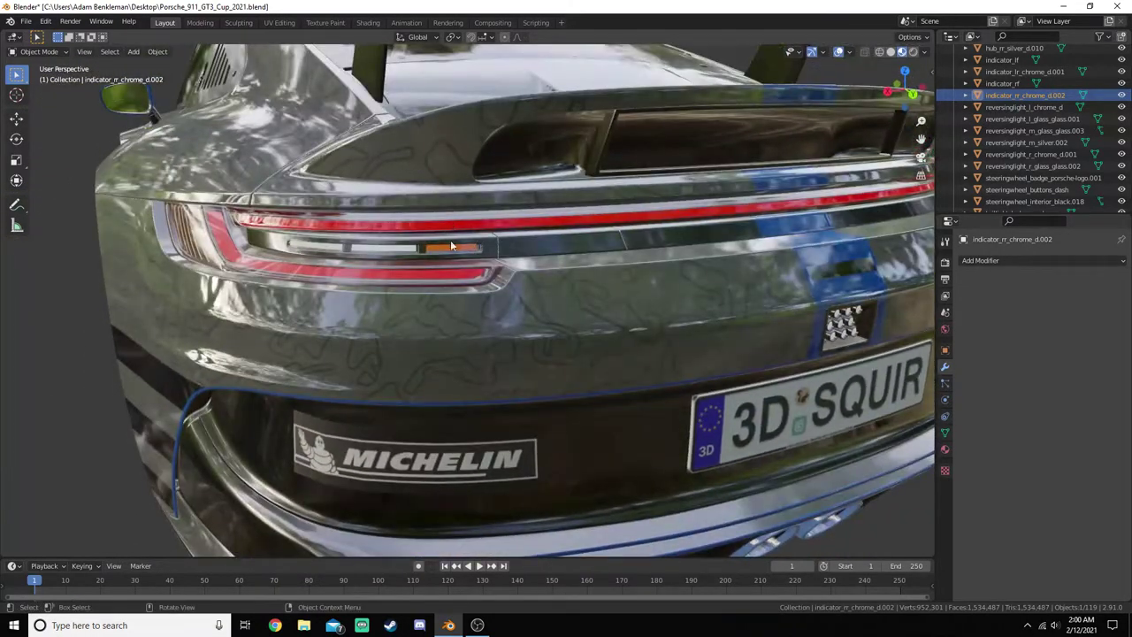
click(453, 244)
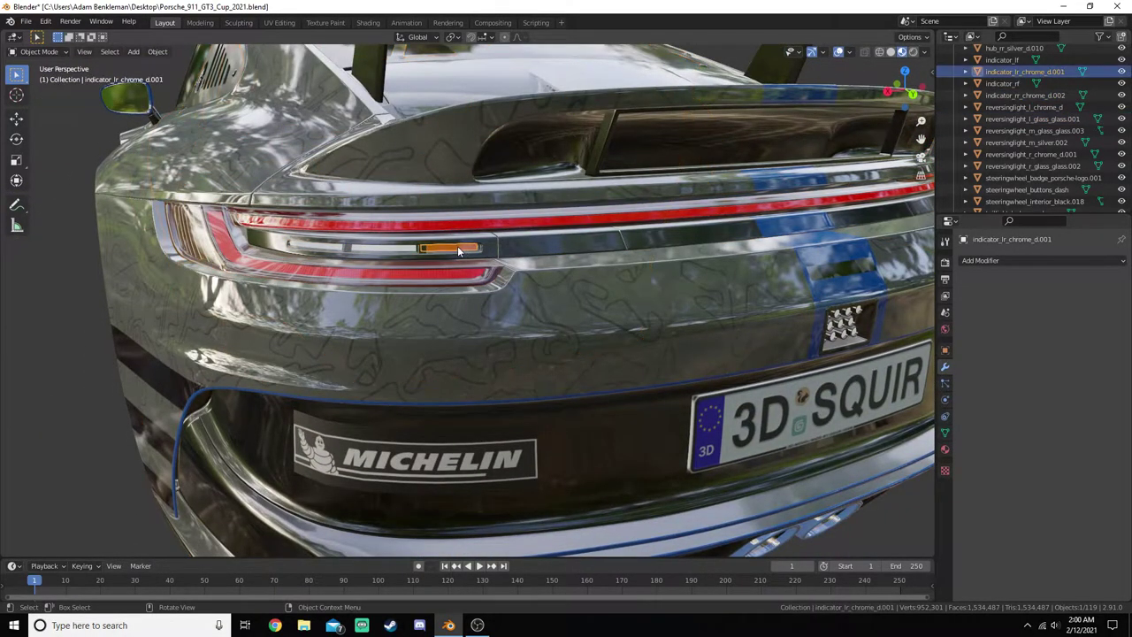
scroll(1037, 91, up, 1)
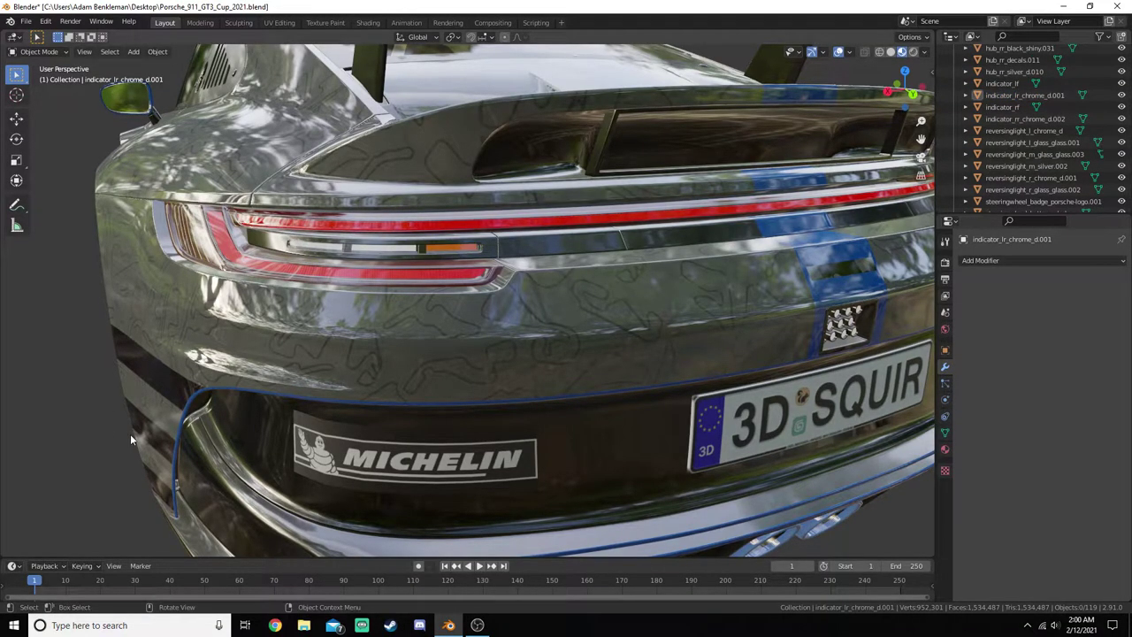
scroll(130, 433, down, 2)
middle_drag(760, 416, 396, 285)
click(385, 271)
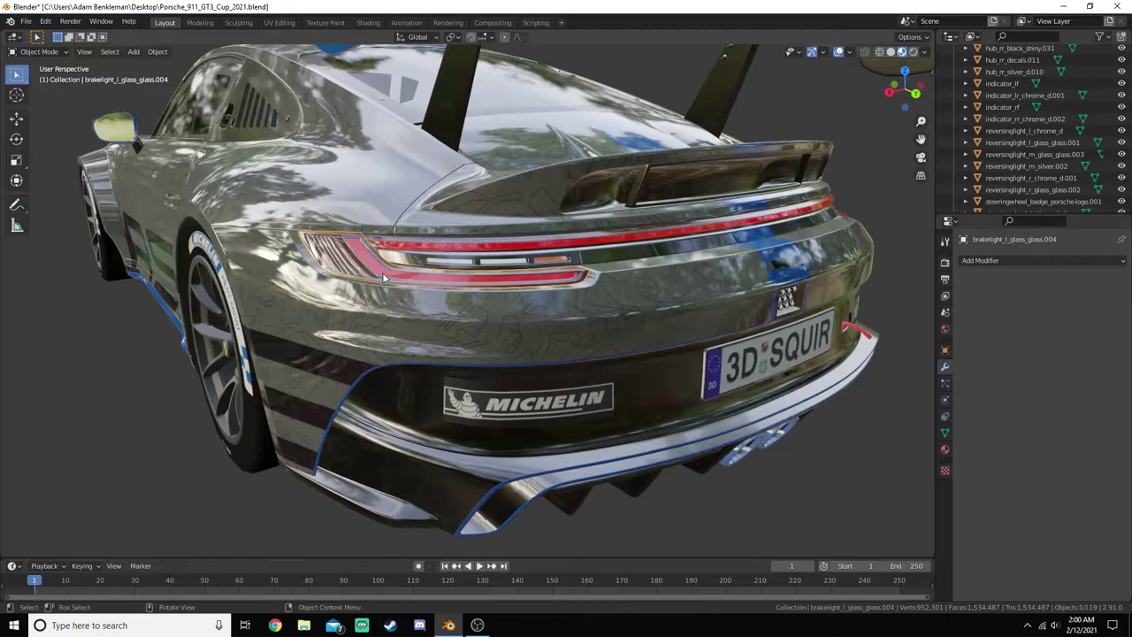
scroll(1062, 168, down, 6)
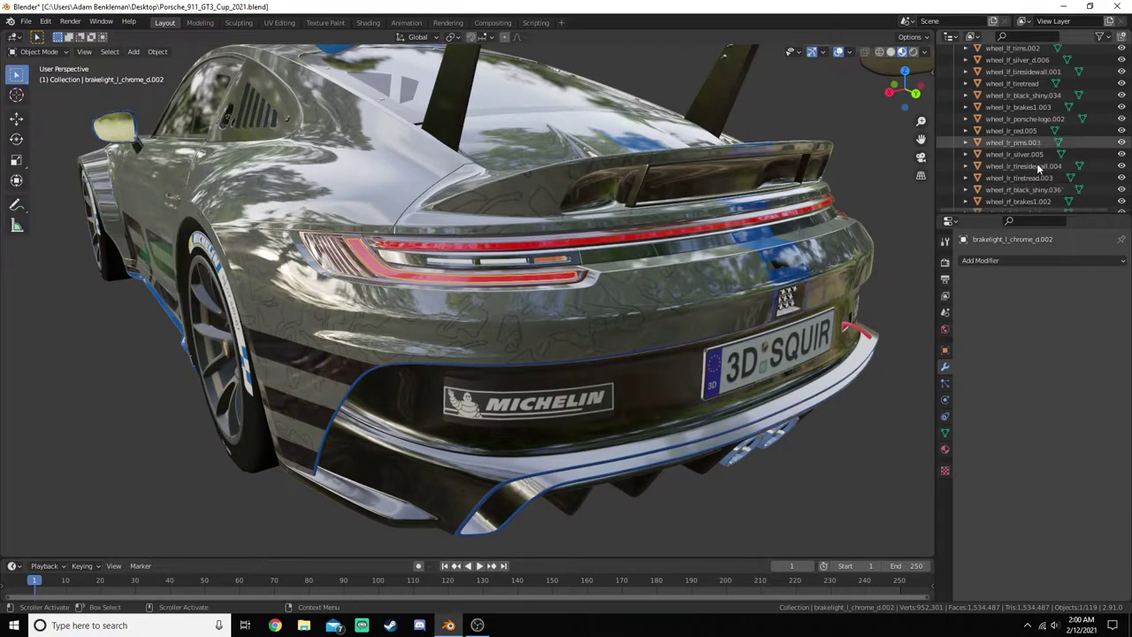
scroll(1072, 165, up, 10)
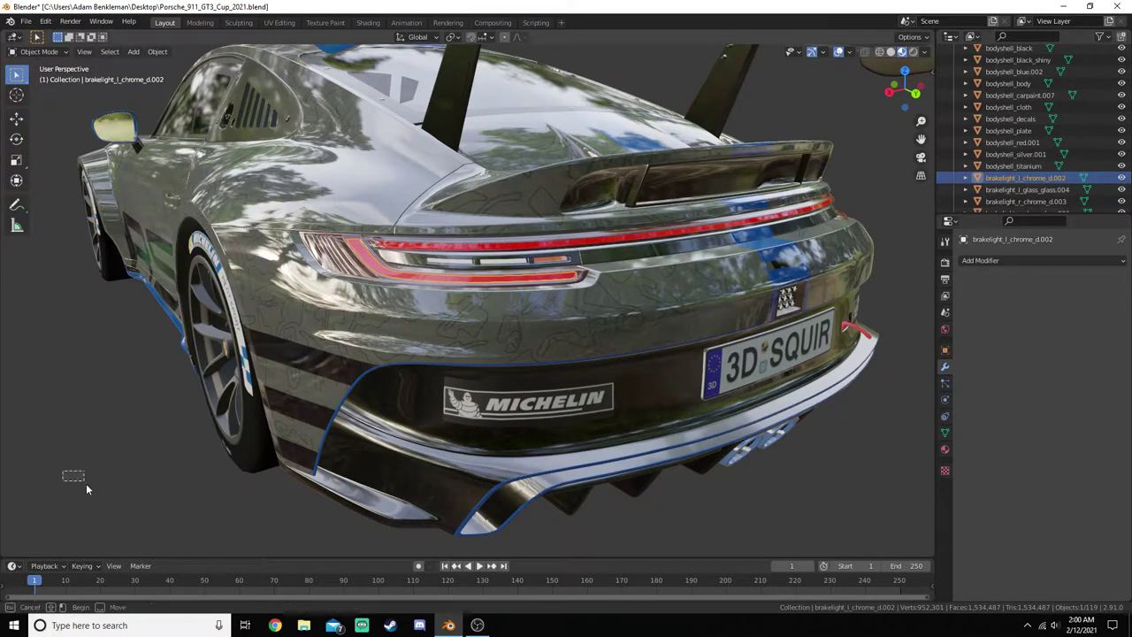
key(alt+a)
middle_drag(715, 480, 509, 359)
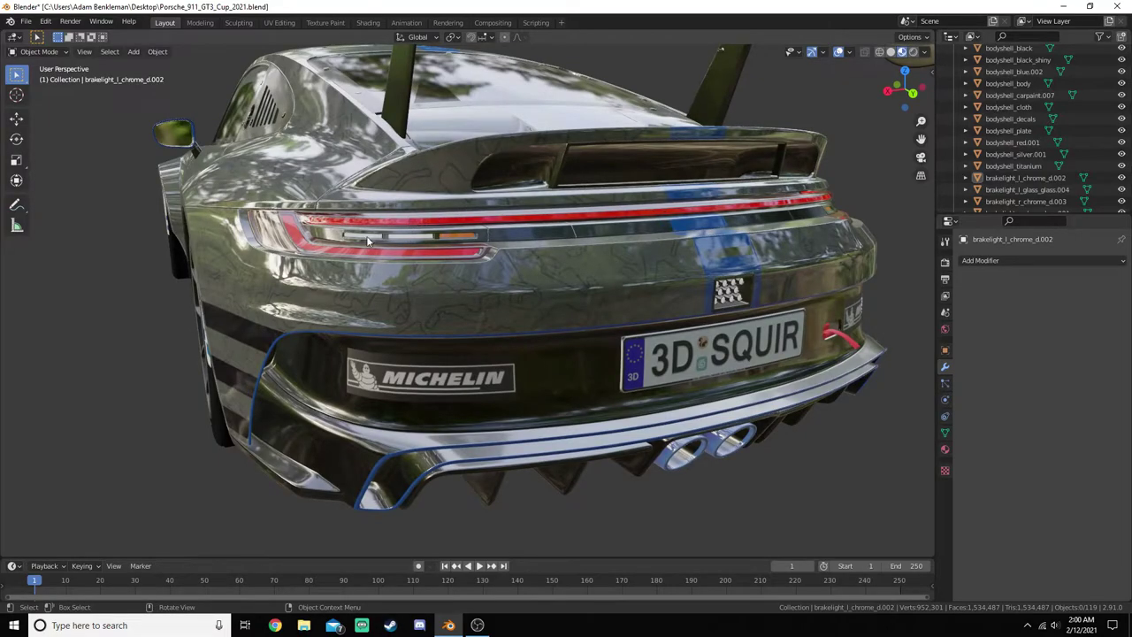
middle_drag(342, 277, 566, 324)
scroll(424, 279, up, 8)
middle_drag(412, 241, 285, 280)
scroll(566, 281, down, 3)
click(190, 265)
key(h)
click(564, 345)
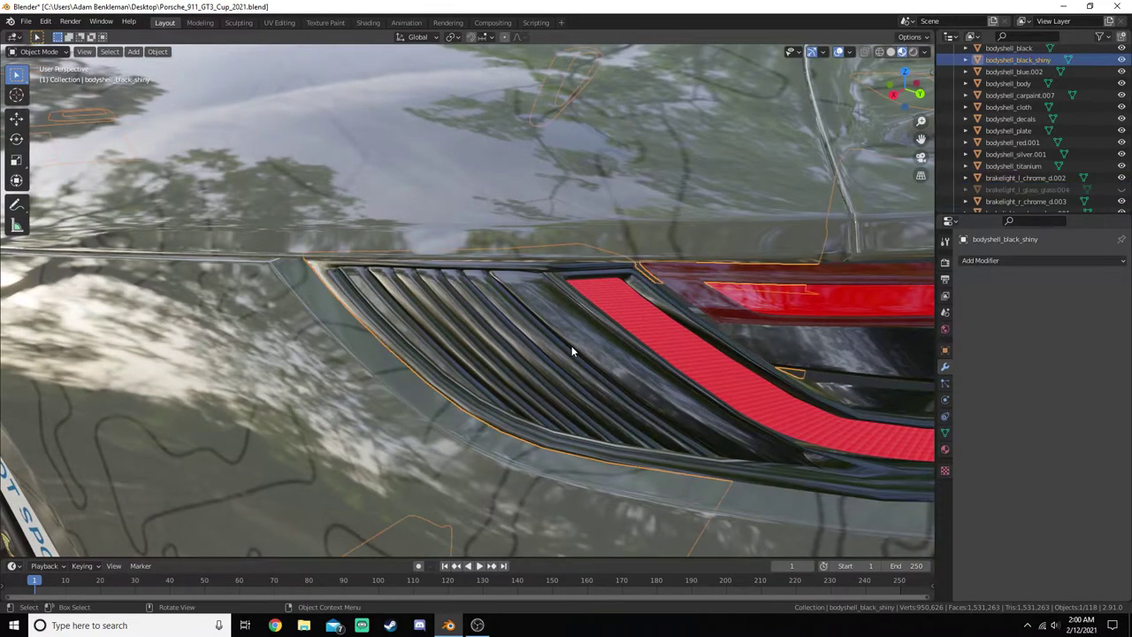
key(h)
scroll(575, 343, down, 10)
middle_drag(582, 346, 774, 347)
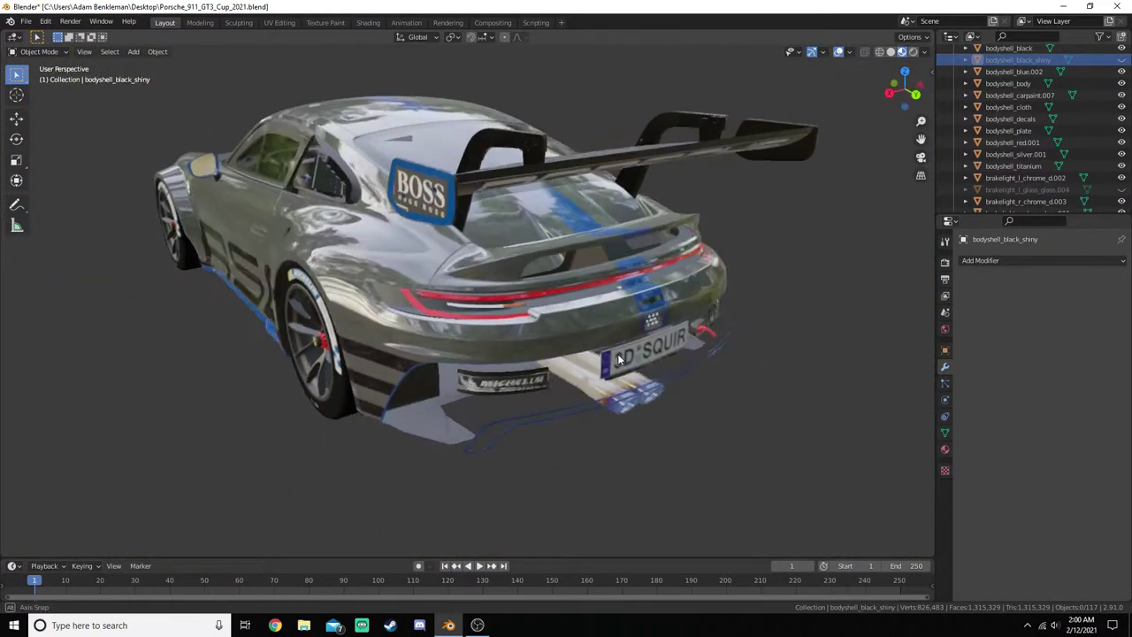
key(alt+h)
middle_drag(424, 426, 524, 384)
scroll(714, 372, up, 5)
scroll(583, 367, up, 3)
- Select the windshield wiper and hide it in the Outliner
click(525, 383)
scroll(578, 359, down, 5)
scroll(1055, 158, down, 15)
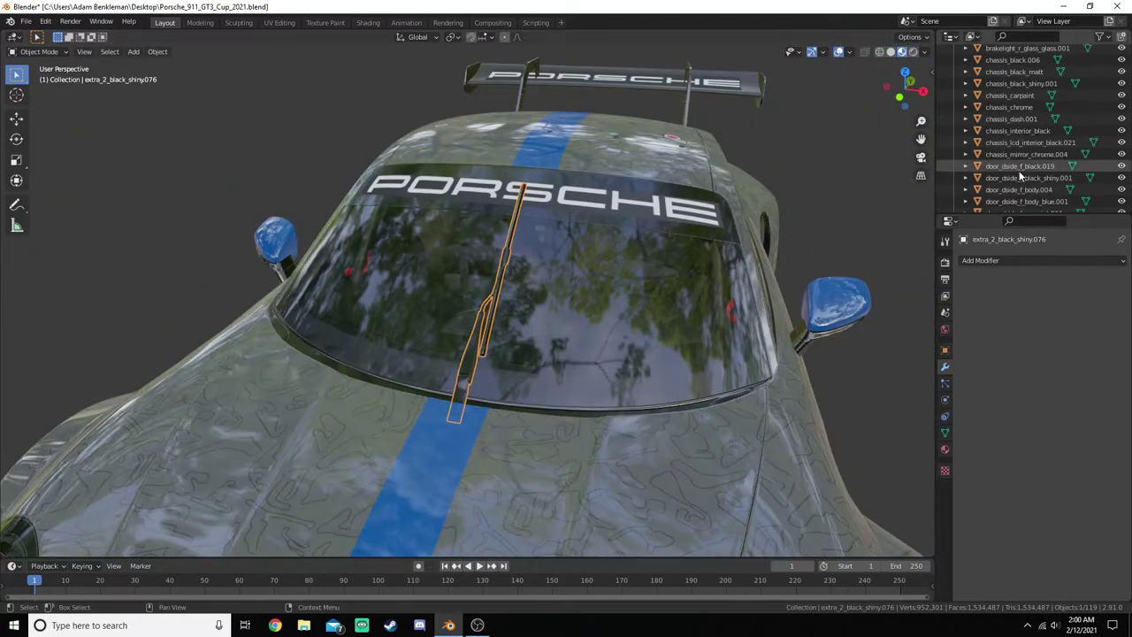
scroll(1055, 157, up, 5)
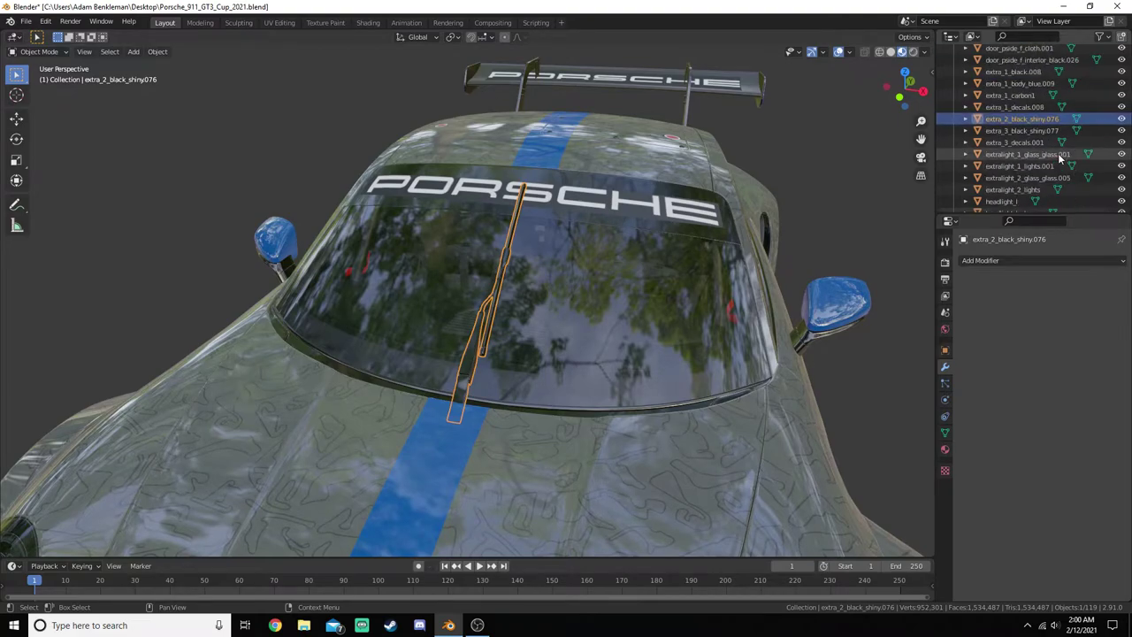
click(1121, 119)
- Hide the wing parts extra_1_black.008, extra_1_body_blue.009, extra_1_carbon1 and the BOSS decals
middle_drag(737, 417, 786, 355)
scroll(721, 389, down, 5)
scroll(713, 395, up, 5)
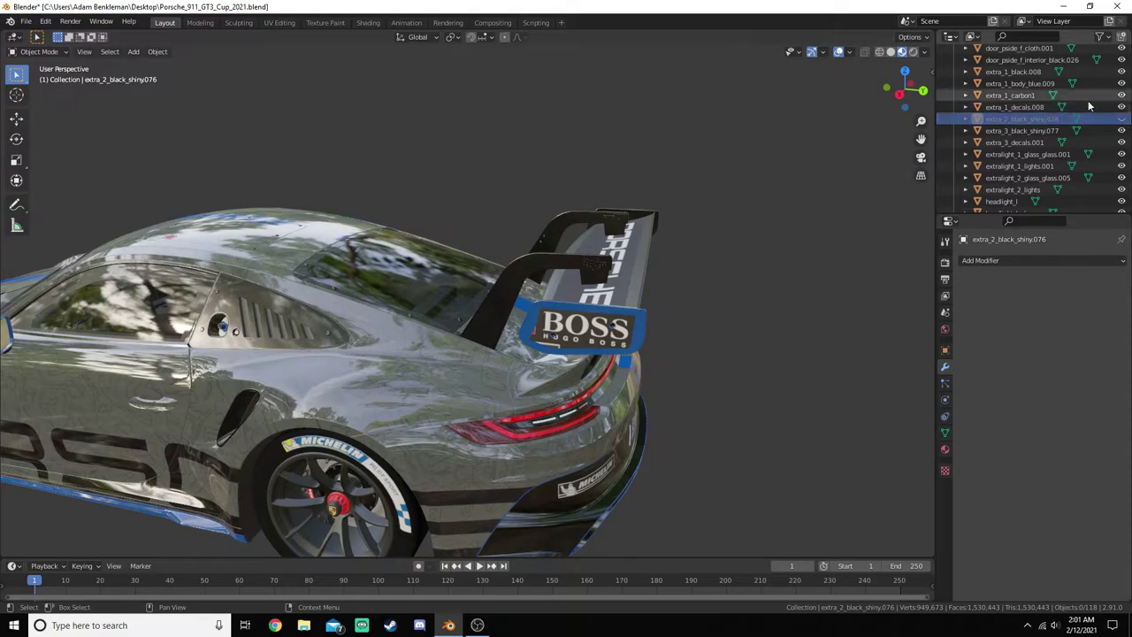
click(1122, 70)
click(1121, 83)
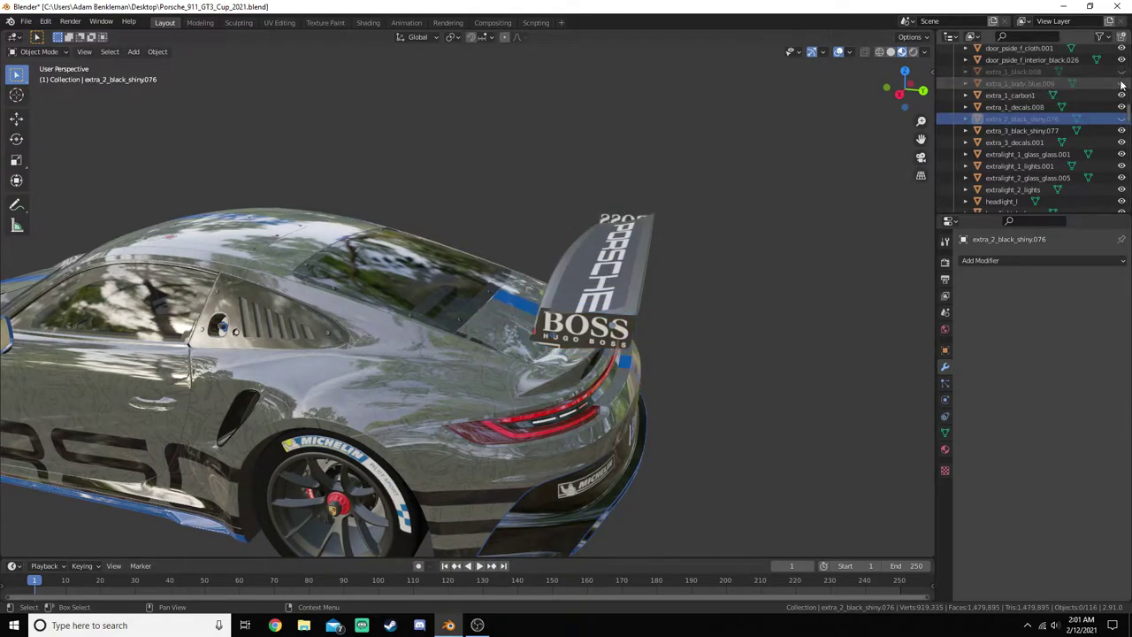
click(1121, 95)
click(1122, 107)
- Hide the extra_3_black_shiny.077 and extra_3_decals.001 parts, checking from rear and side views
middle_drag(778, 260, 584, 303)
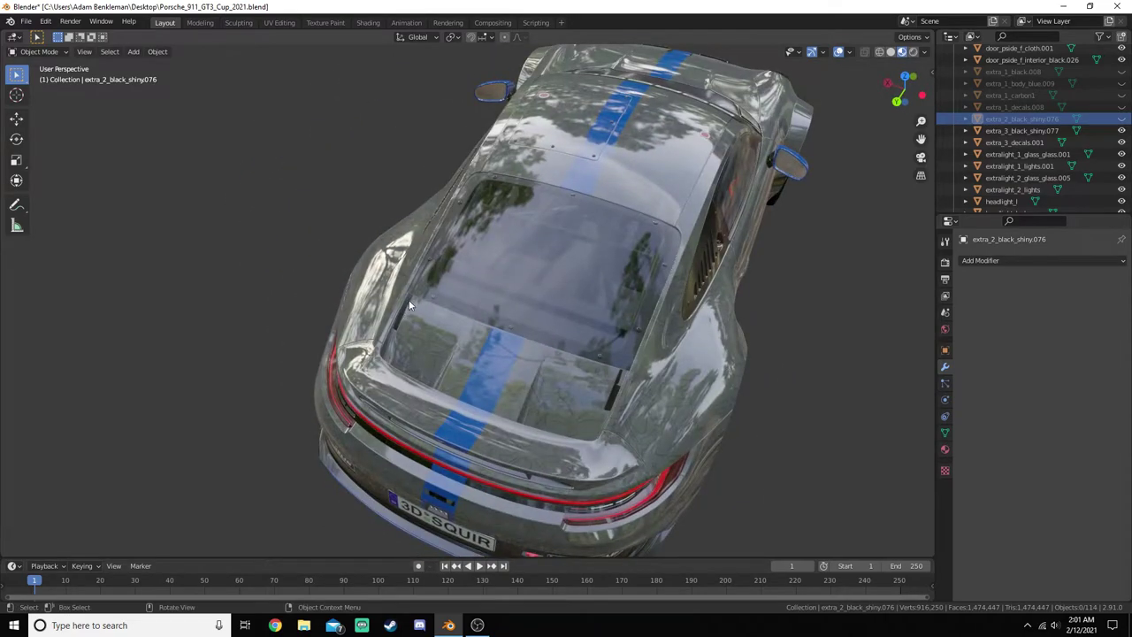
middle_drag(604, 232, 811, 197)
click(1121, 130)
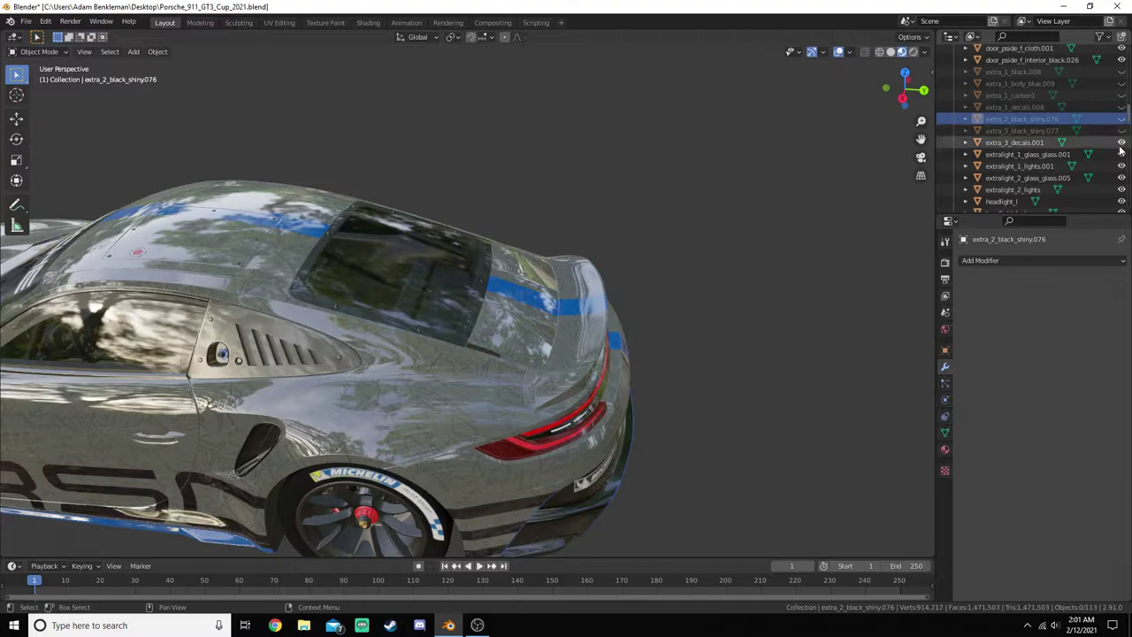
click(1120, 142)
middle_drag(613, 204, 555, 287)
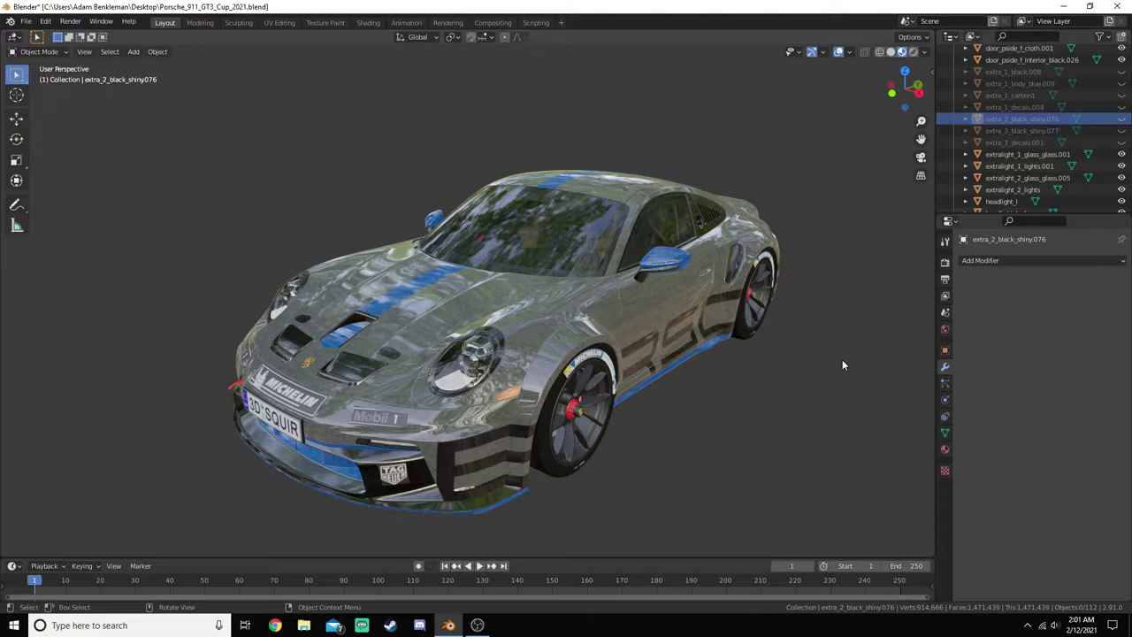
- Unhide all car parts with Alt+H and quit Blender without saving
key(alt+h)
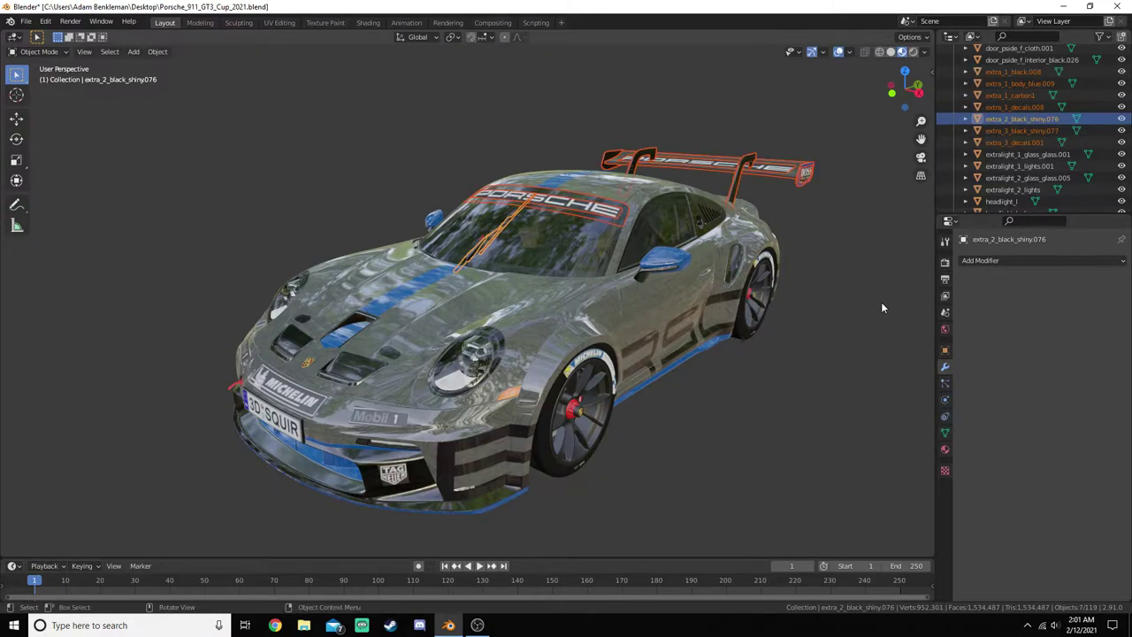
click(1118, 6)
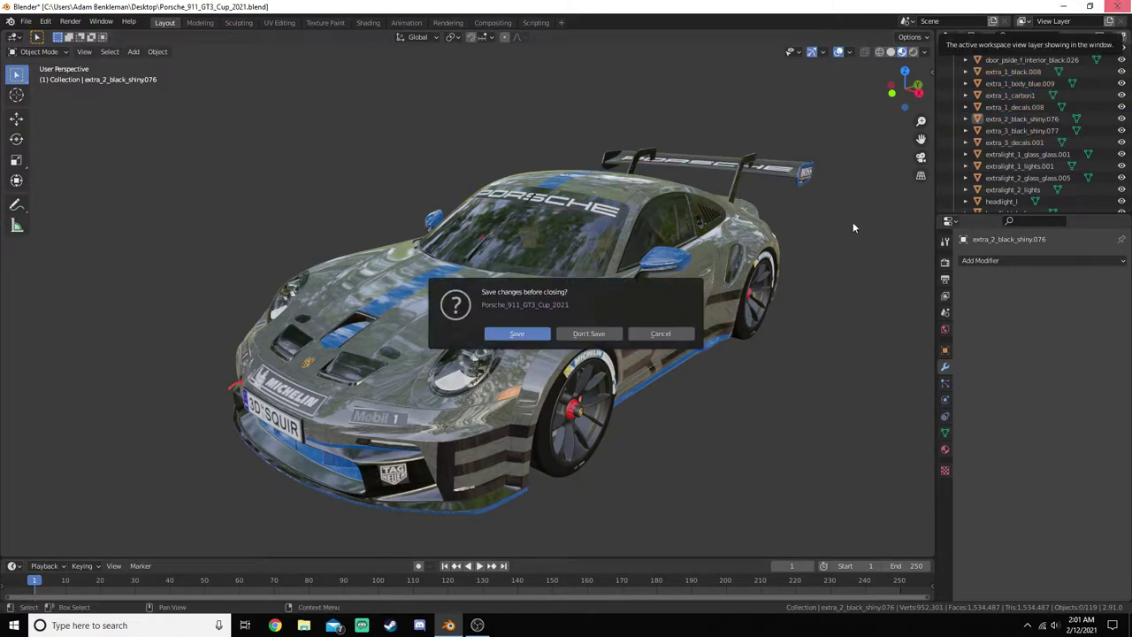
click(591, 334)
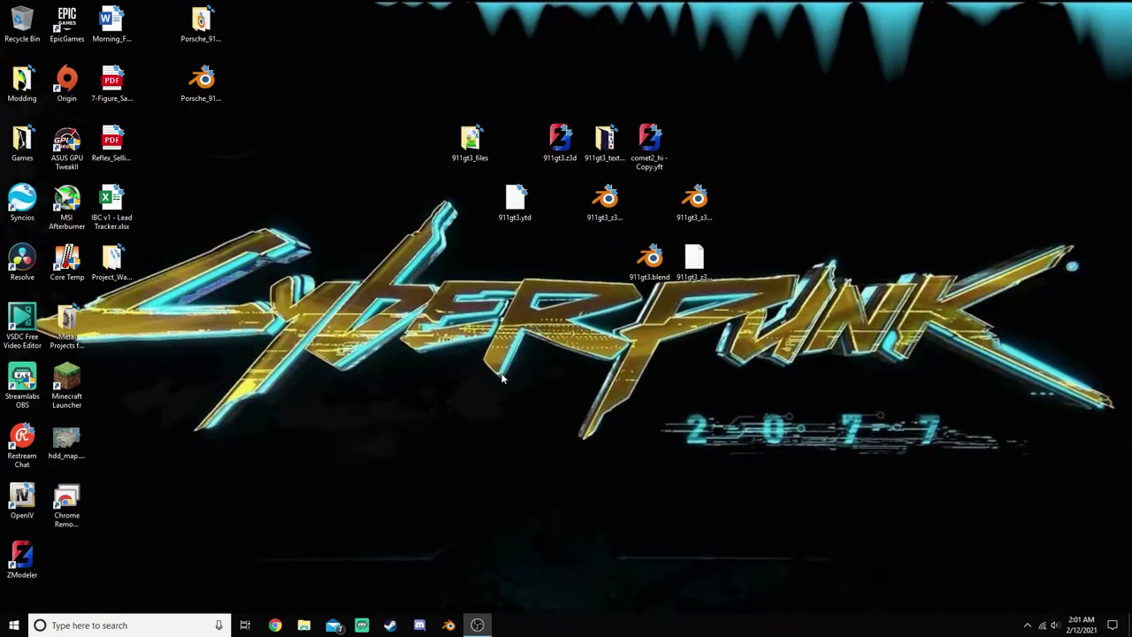
- Open 911gt3_z3d_import.blend from the desktop in Blender
click(605, 202)
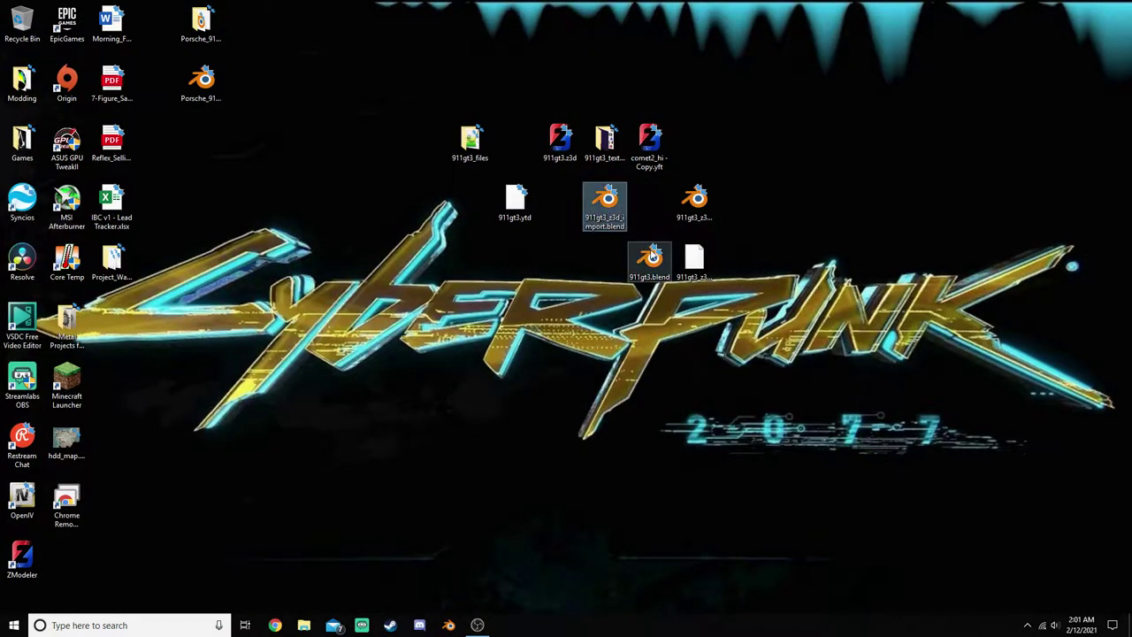
key(Return)
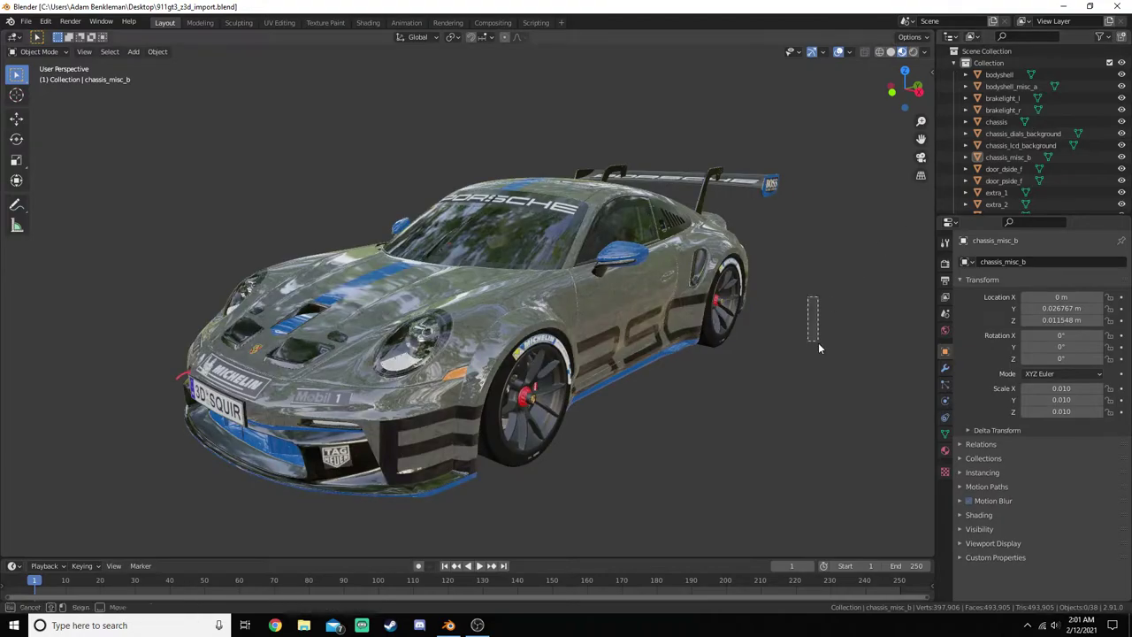
- Orbit to a front three-quarter view and box-select all 38 car parts
middle_drag(776, 351, 601, 315)
scroll(796, 364, up, 4)
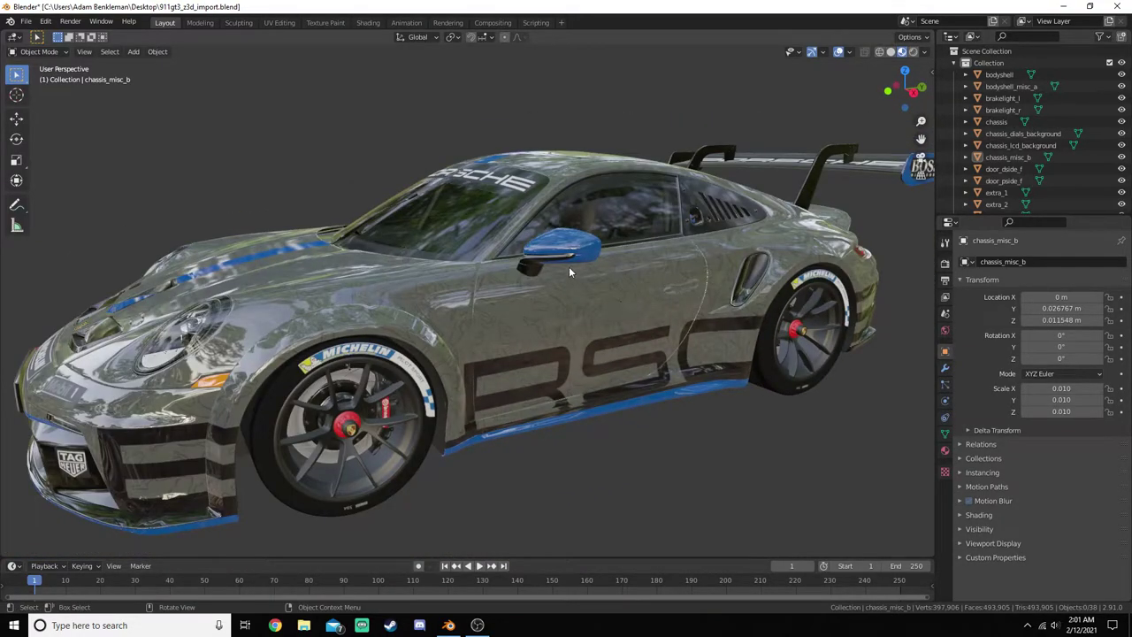
middle_drag(570, 272, 575, 338)
scroll(573, 338, down, 3)
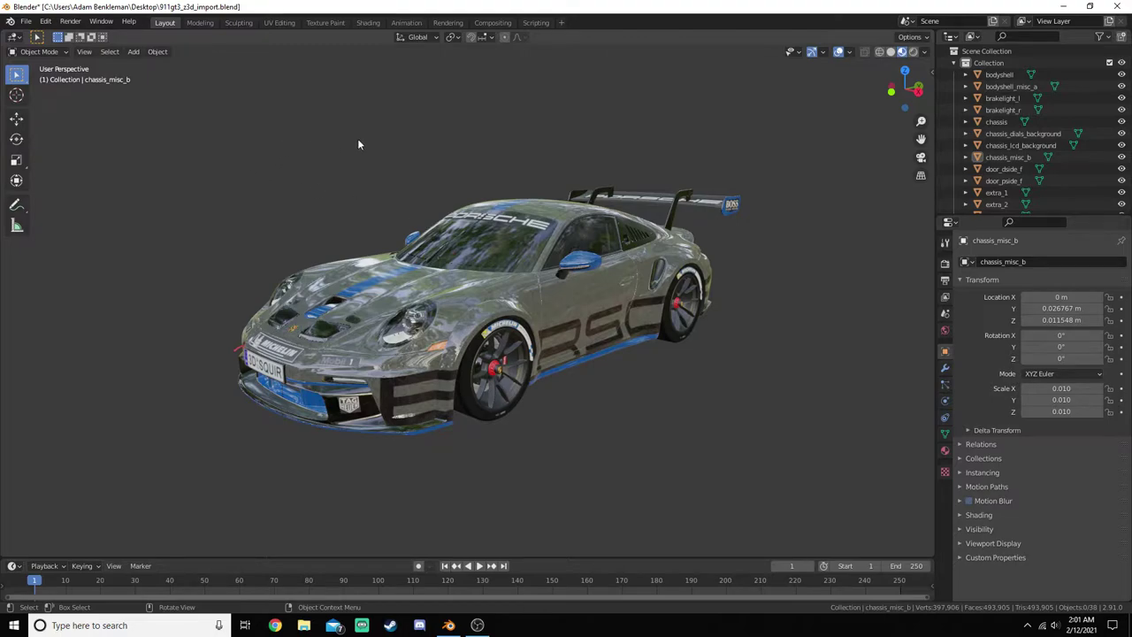
drag(766, 45, 225, 484)
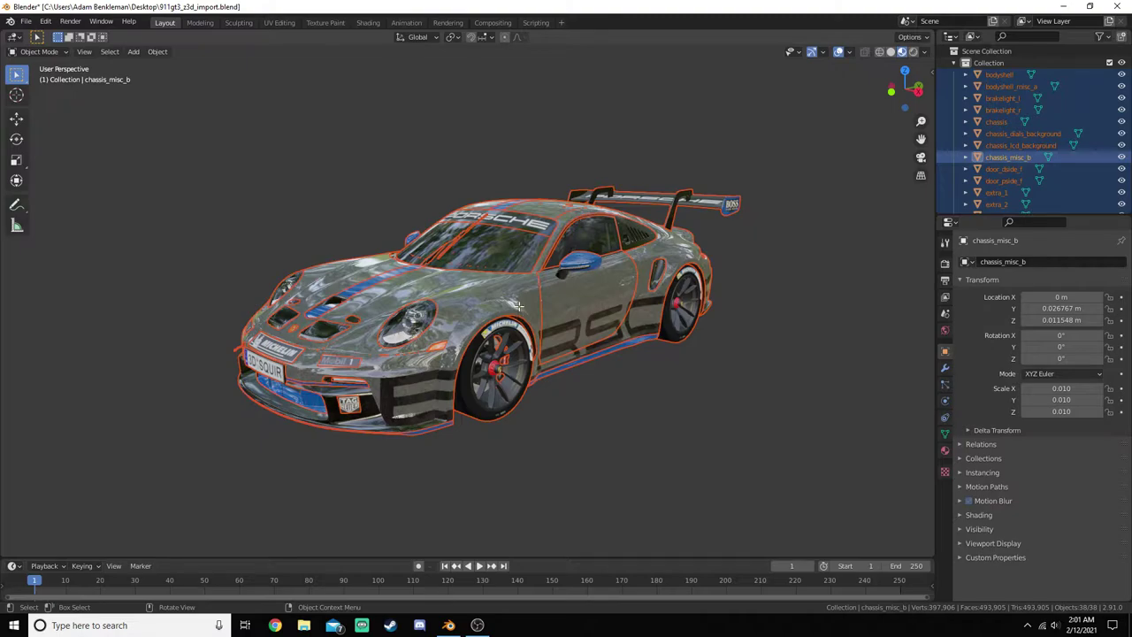
- Inspect the car's mesh wireframe in Edit Mode, then return to Object Mode and deselect
key(Tab)
drag(677, 373, 722, 406)
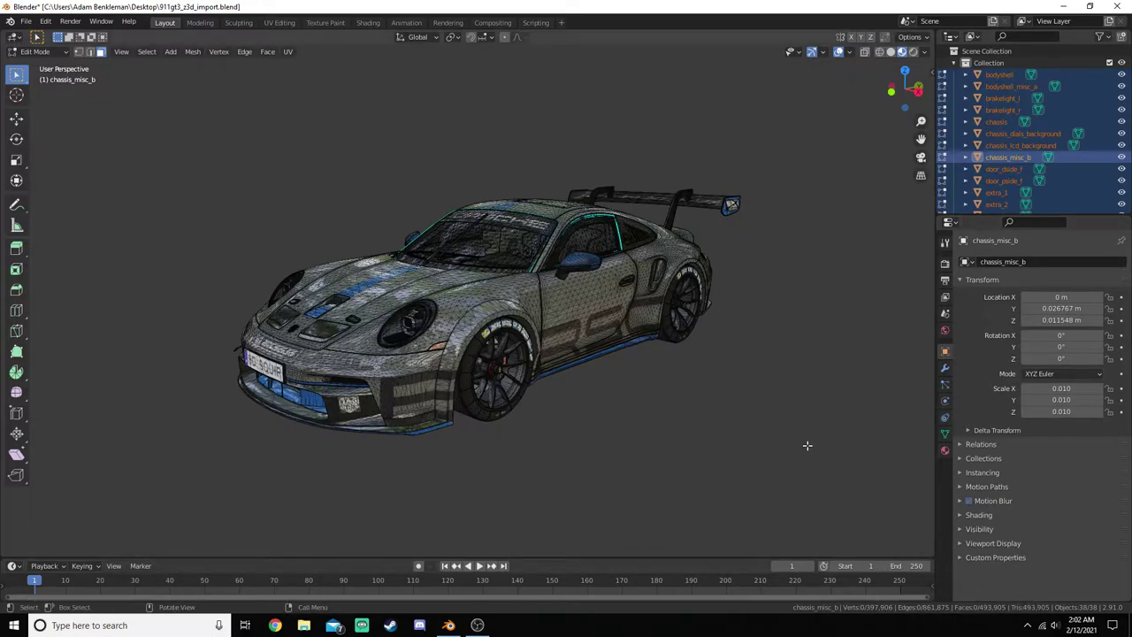
key(Tab)
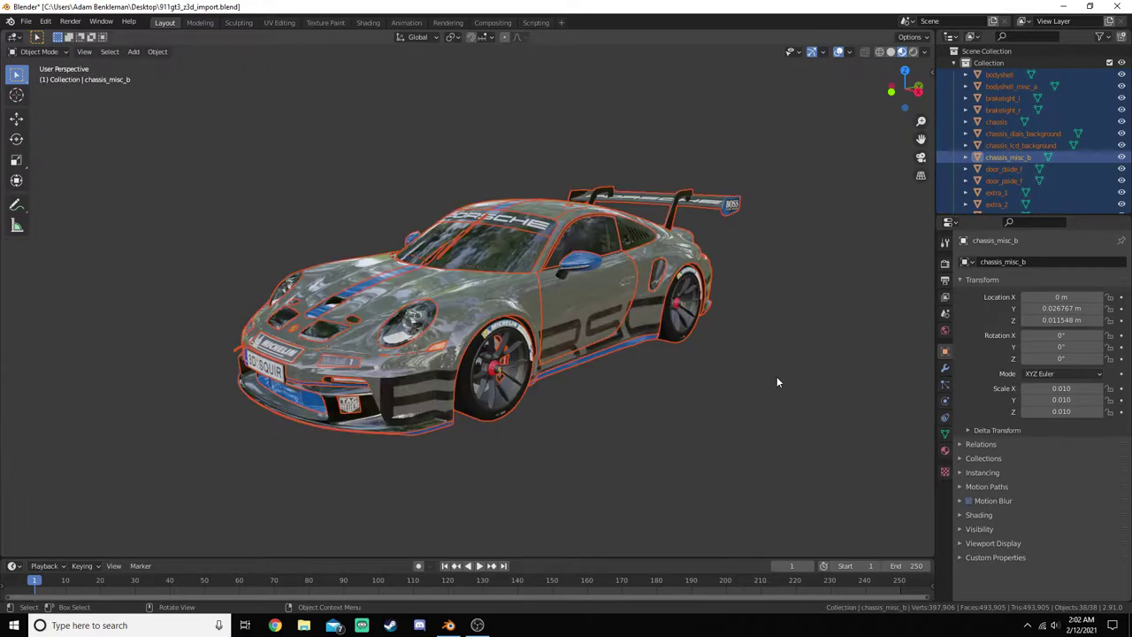
click(816, 428)
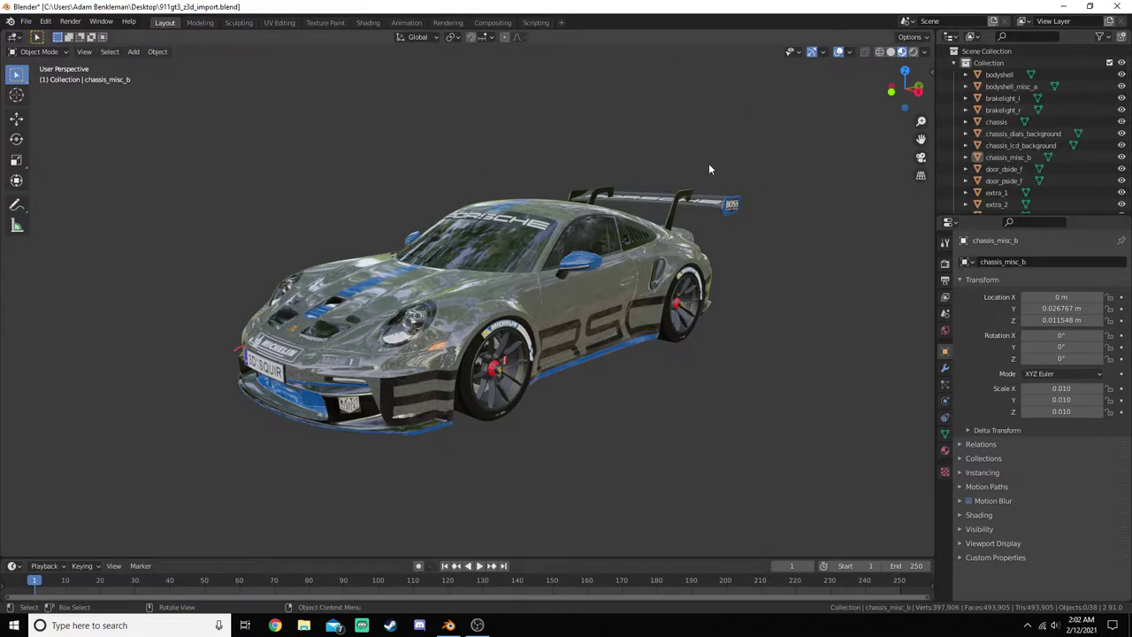
scroll(739, 371, up, 8)
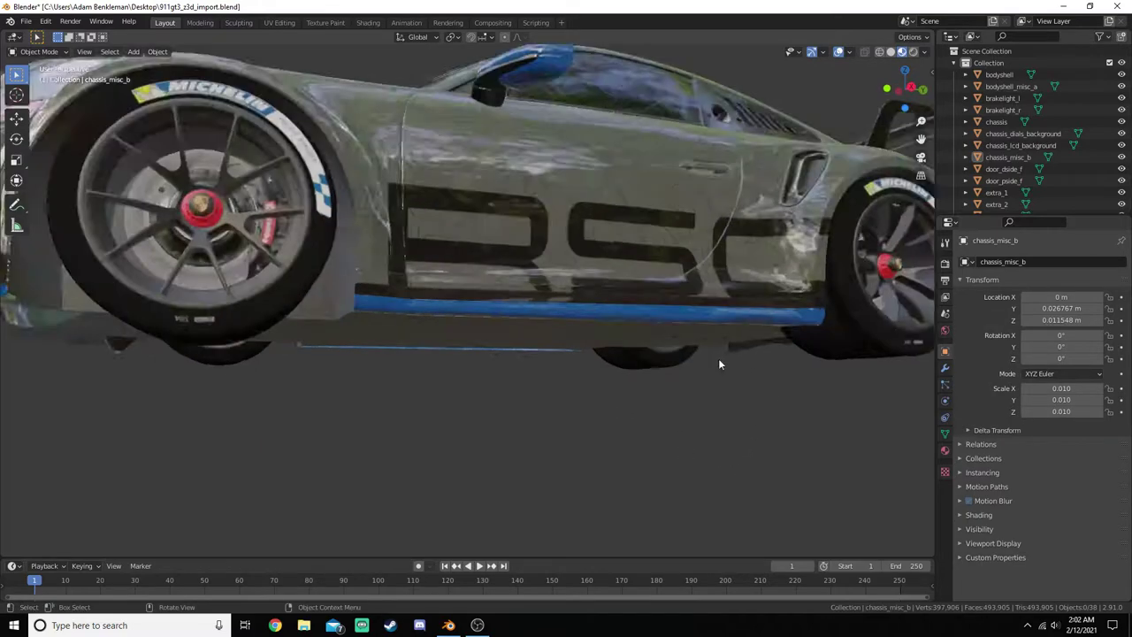
mouse_move(718, 359)
middle_down()
mouse_move(706, 363)
mouse_move(730, 370)
middle_up()
scroll(715, 356, down, 8)
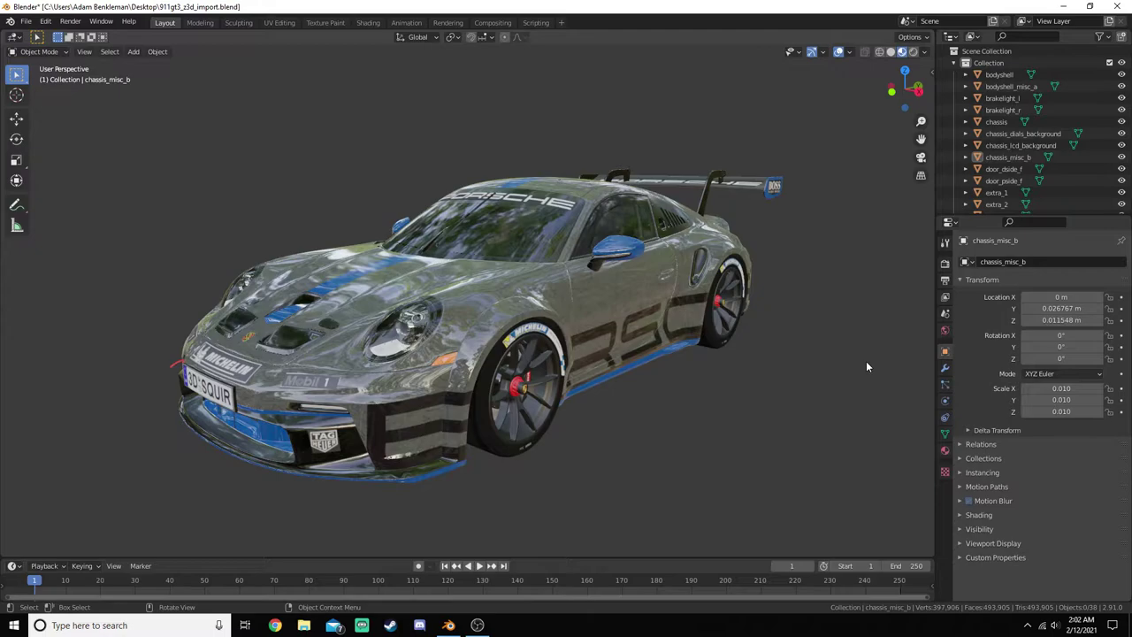
middle_drag(850, 328, 476, 188)
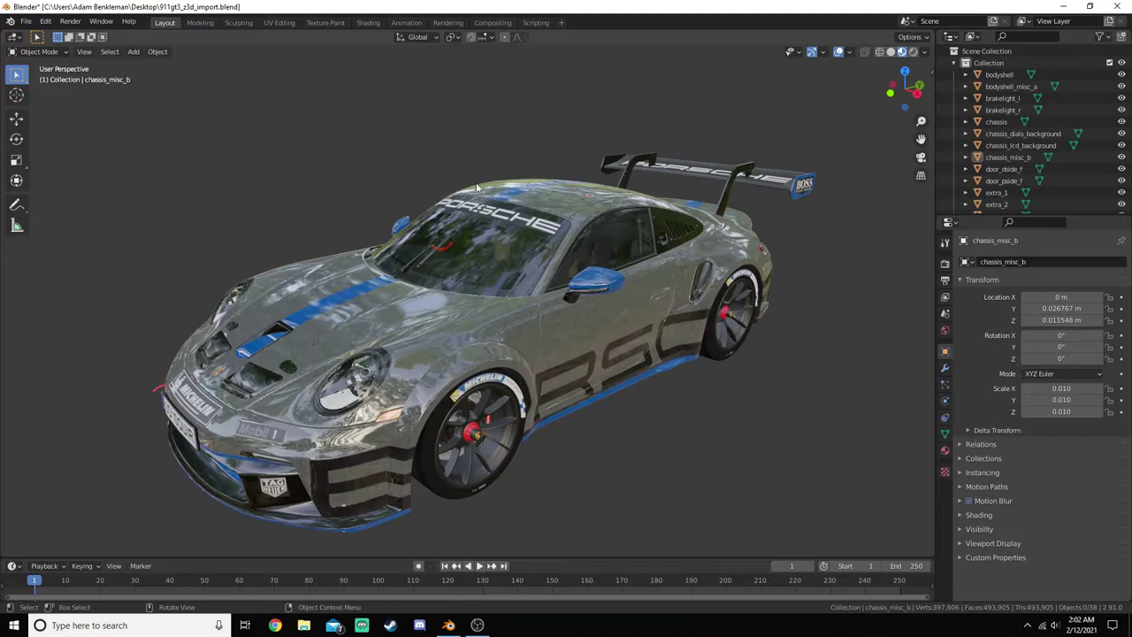
click(780, 172)
scroll(1124, 173, down, 1)
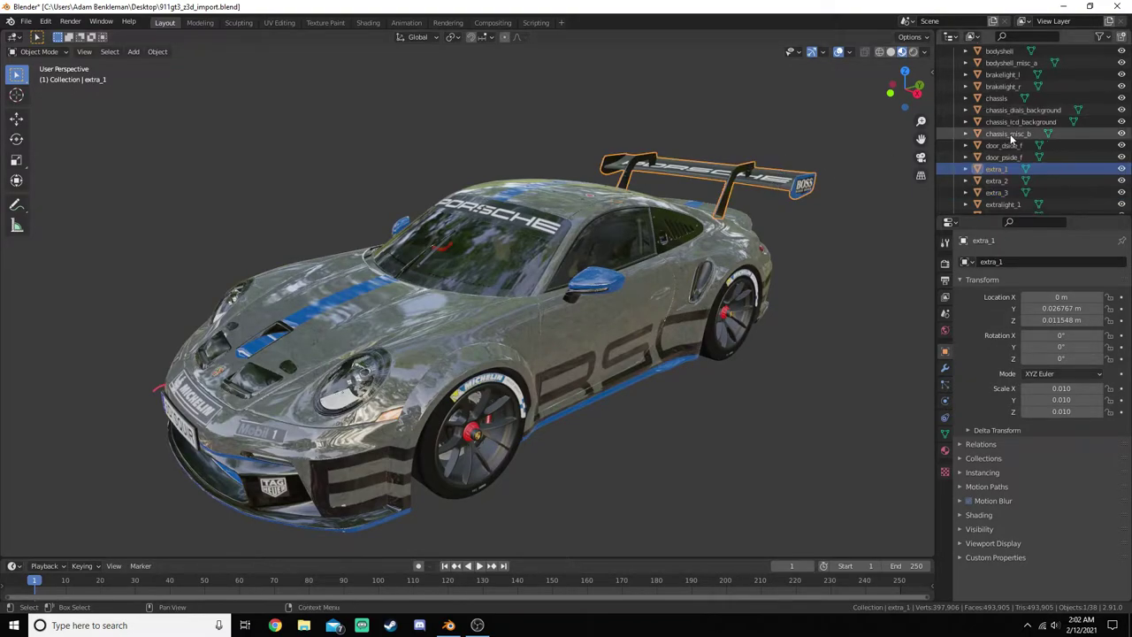
click(1121, 168)
mouse_move(831, 265)
middle_down()
mouse_move(792, 224)
mouse_move(822, 256)
middle_up()
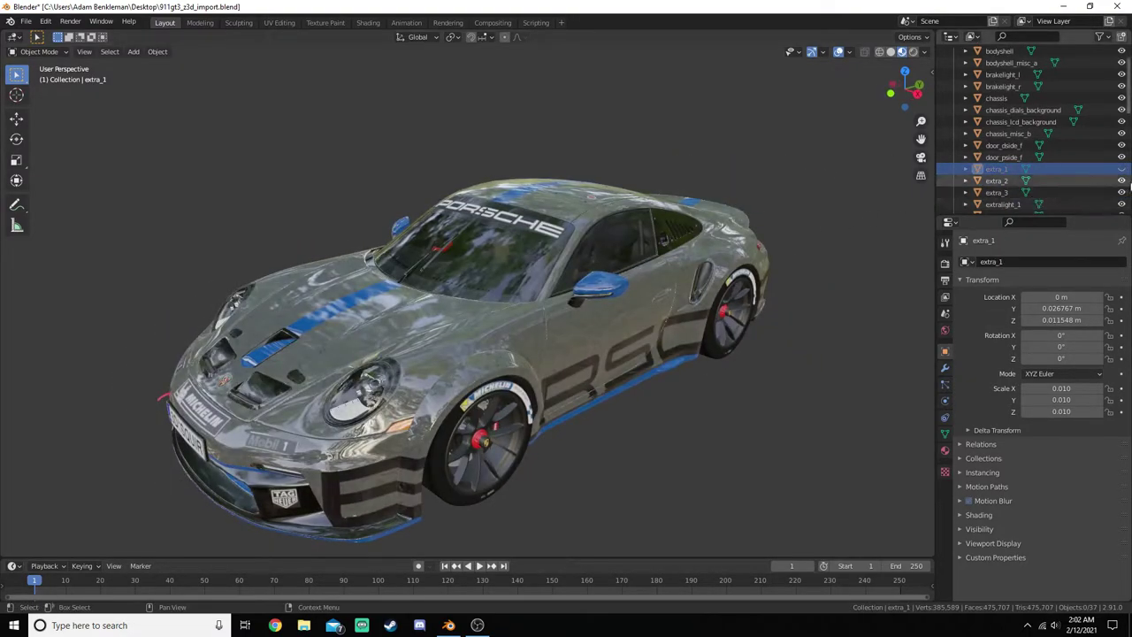
click(1122, 180)
click(1121, 192)
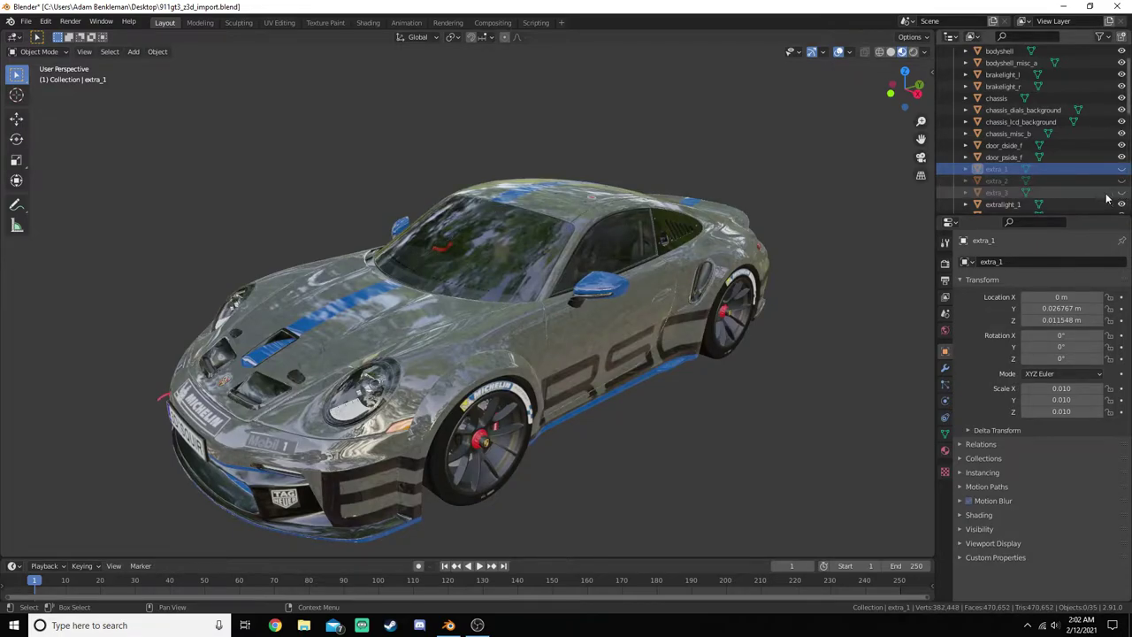
mouse_move(778, 244)
middle_down()
mouse_move(843, 235)
mouse_move(696, 237)
mouse_move(798, 245)
middle_up()
click(1122, 192)
click(1122, 180)
click(1121, 169)
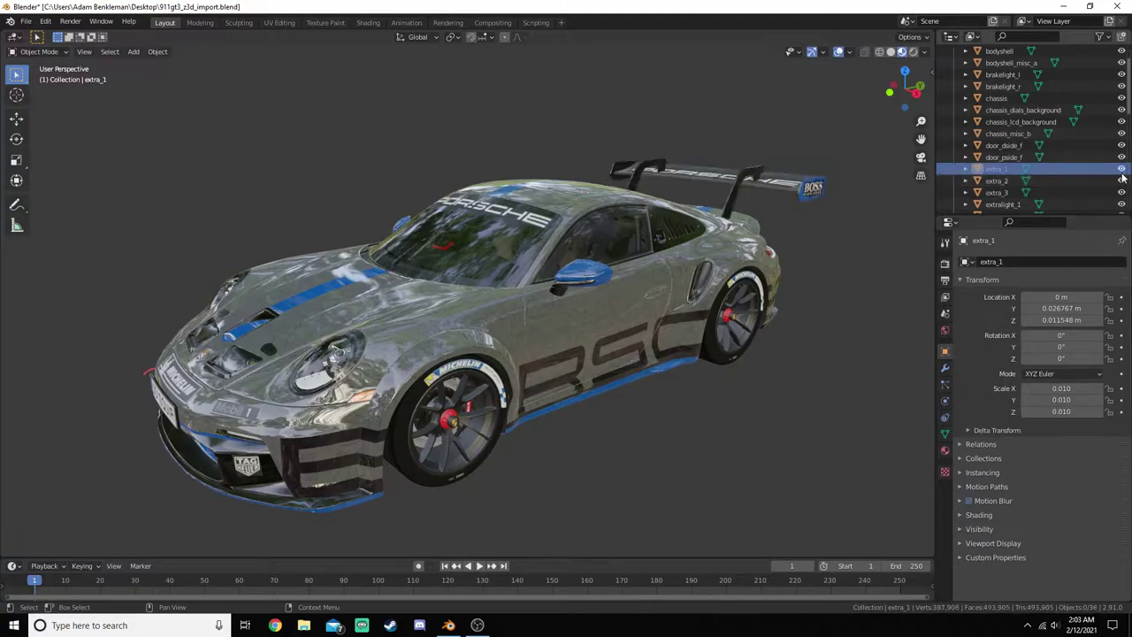
middle_drag(844, 409, 861, 329)
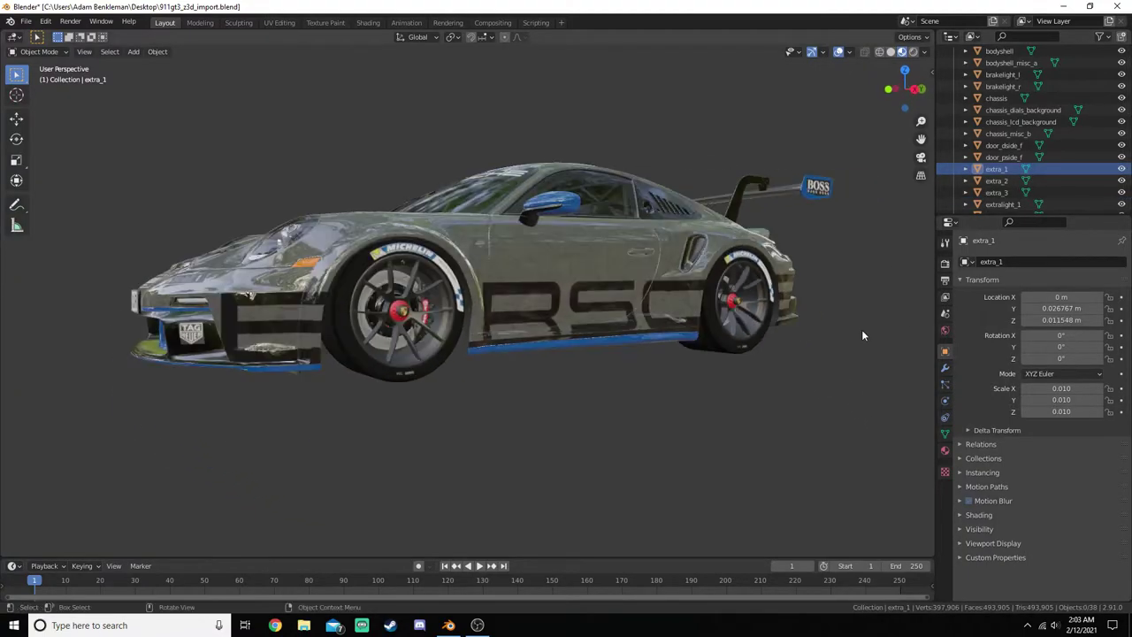
scroll(1035, 133, down, 3)
middle_drag(869, 256, 988, 320)
- Hide all car parts and show bodyshell's modifiers as the active object
key(a)
key(h)
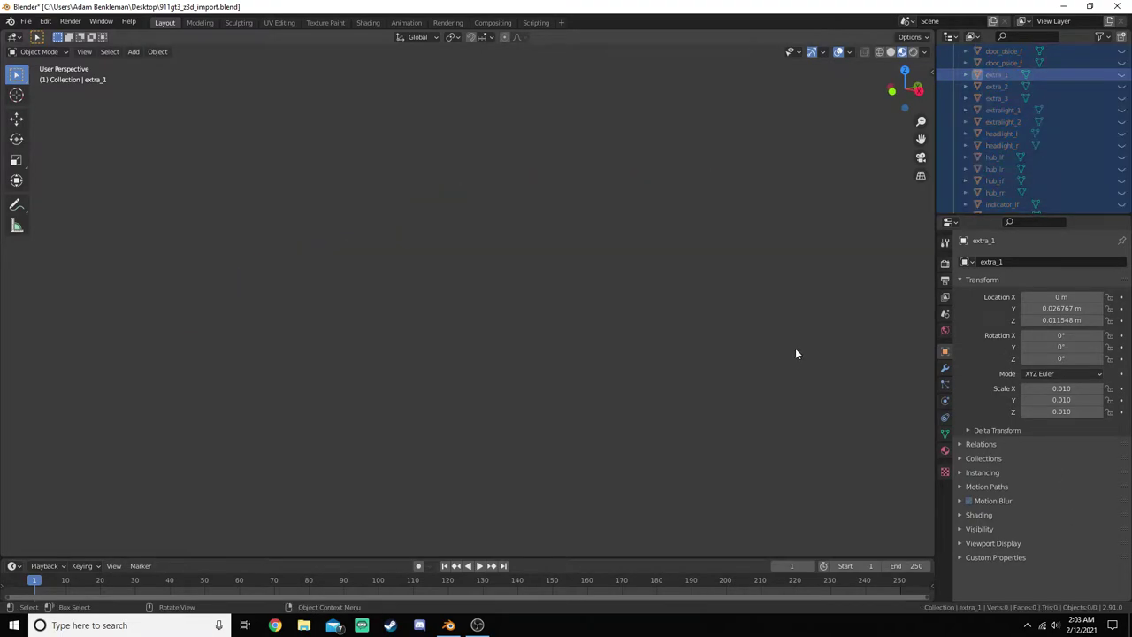
click(994, 122)
scroll(1019, 111, up, 5)
click(1002, 76)
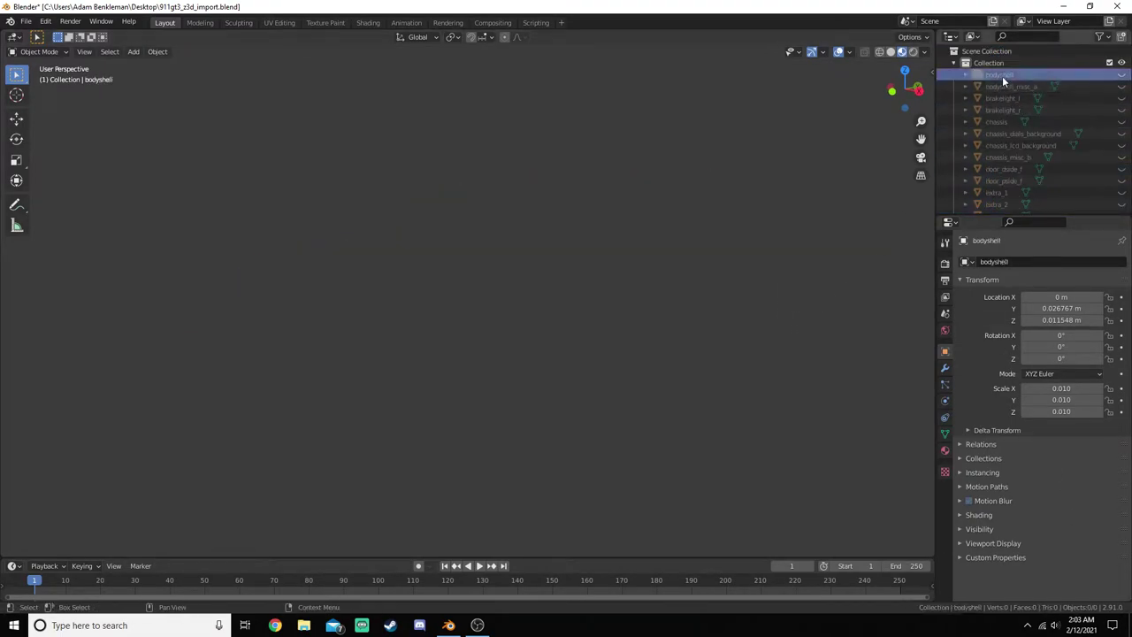
click(945, 370)
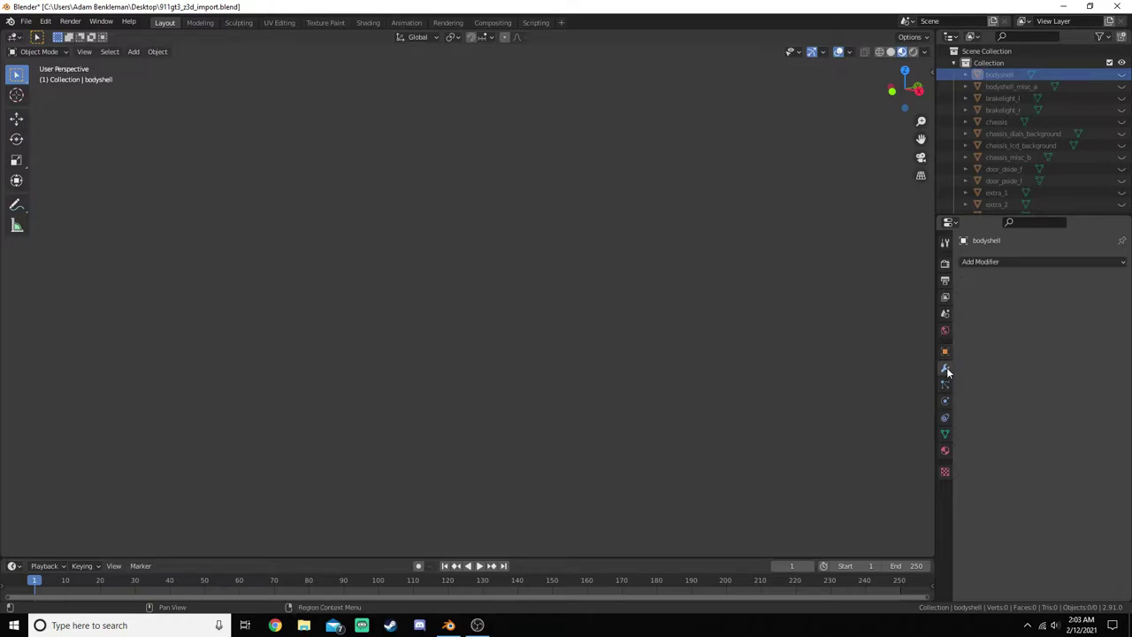
- Add a Decimate modifier and a Weighted Normal modifier to bodyshell
click(1000, 270)
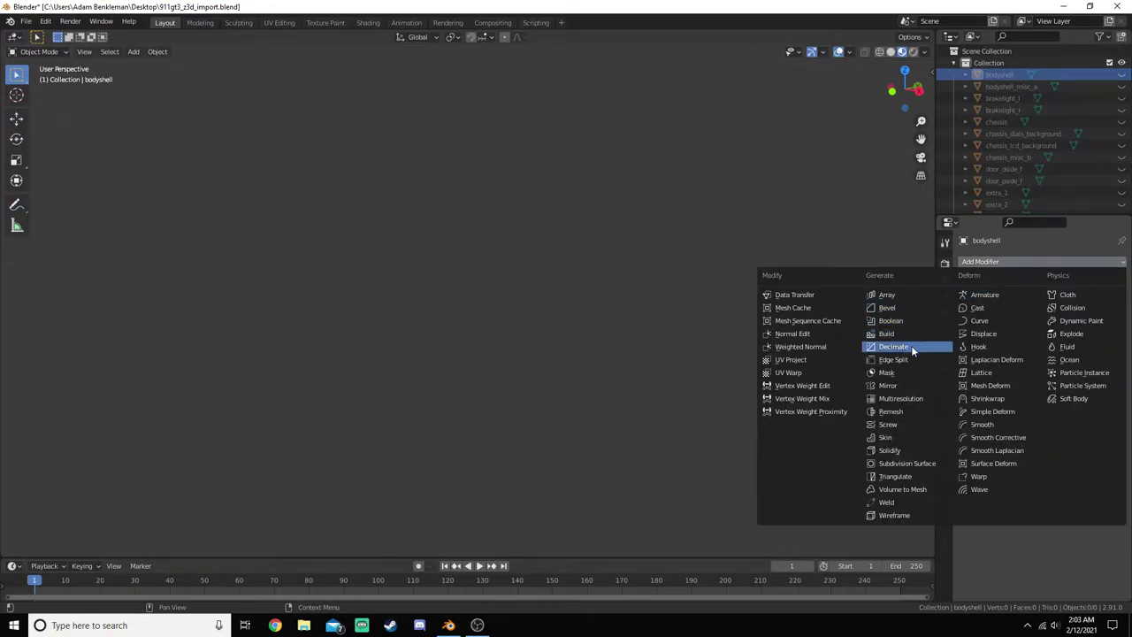
click(916, 349)
click(1026, 261)
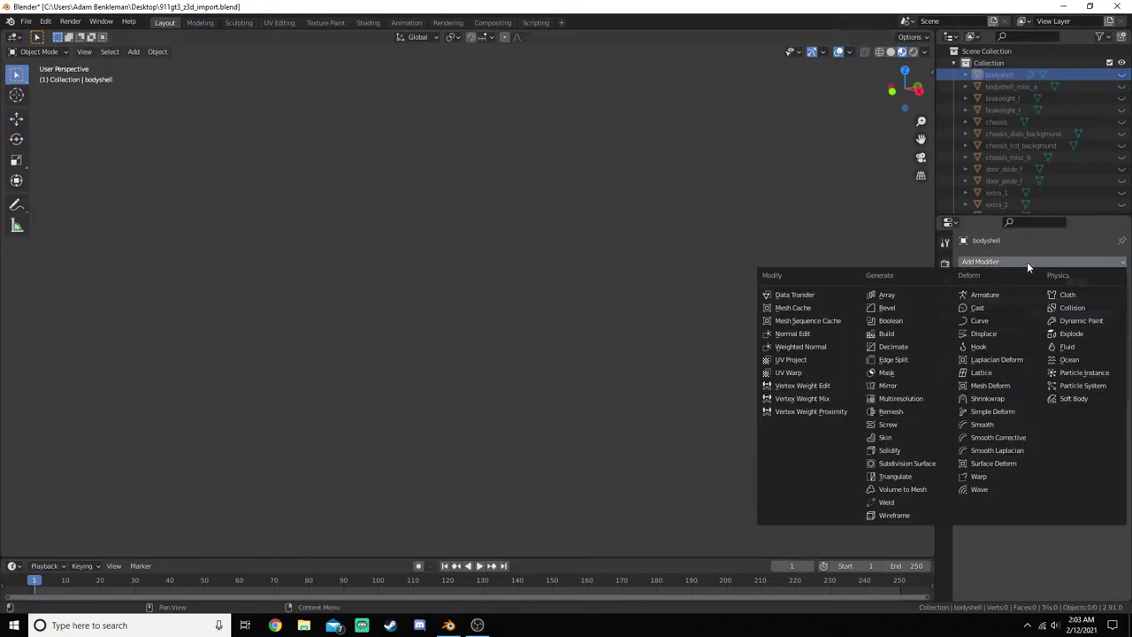
click(819, 348)
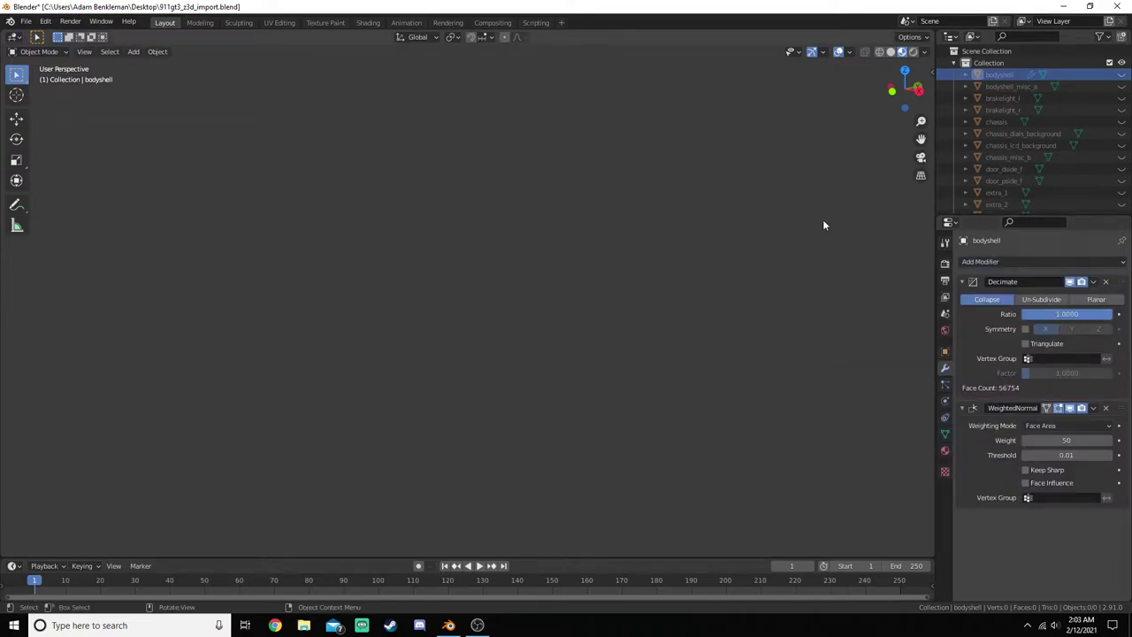
- Link bodyshell's Decimate and WeightedNormal modifiers to all 38 parts with Ctrl+L, then hide them
click(808, 322)
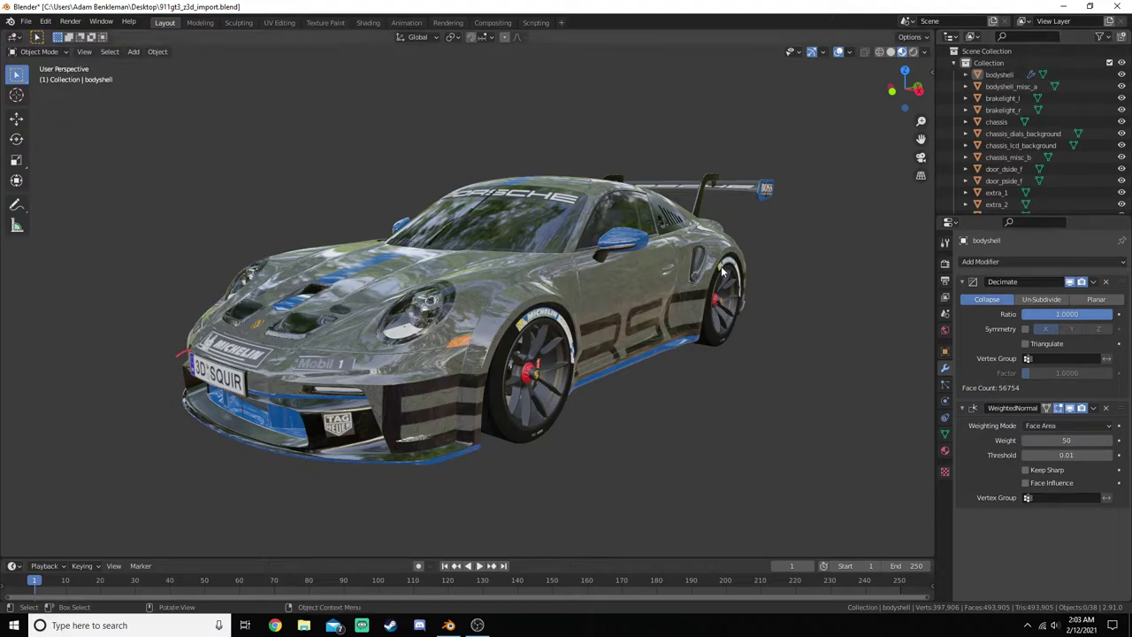
key(a)
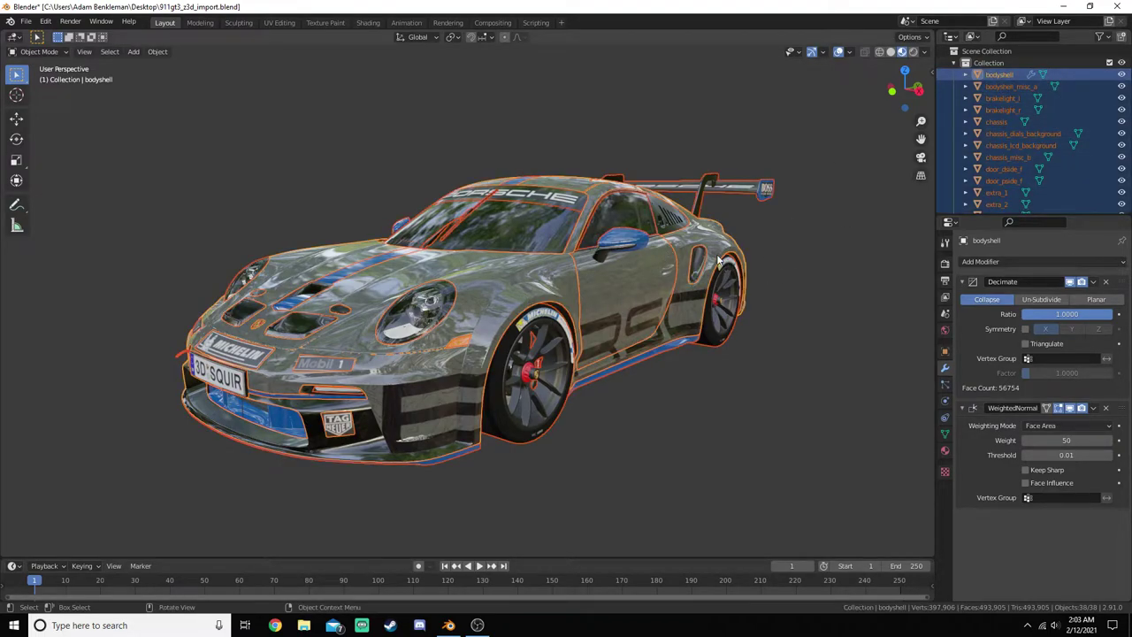
click(497, 290)
key(a)
key(ctrl+l)
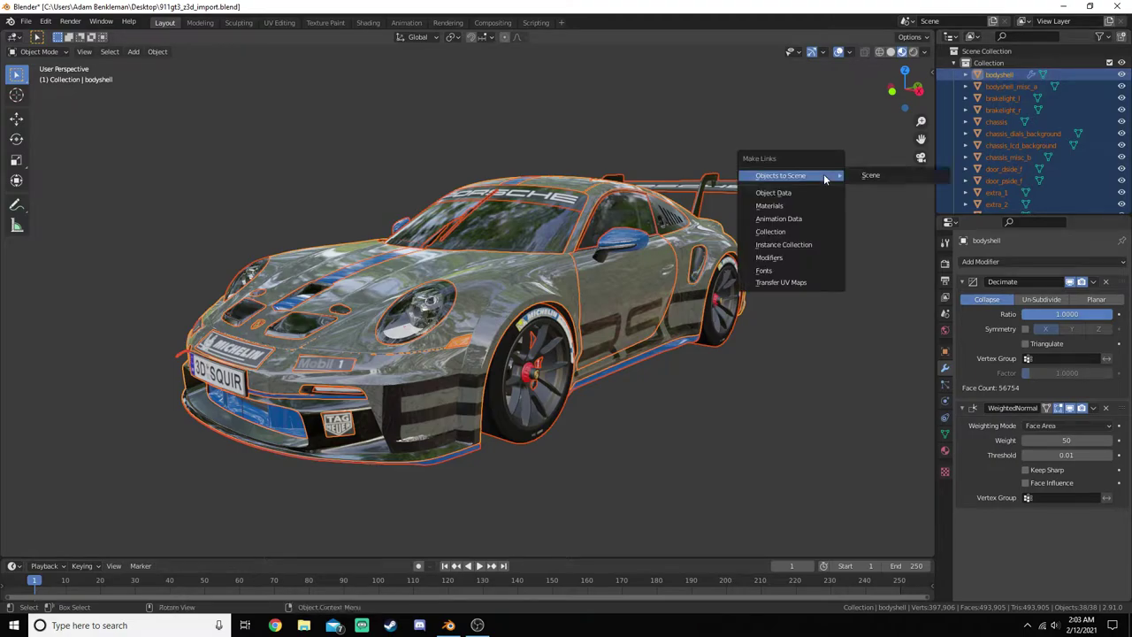
click(789, 258)
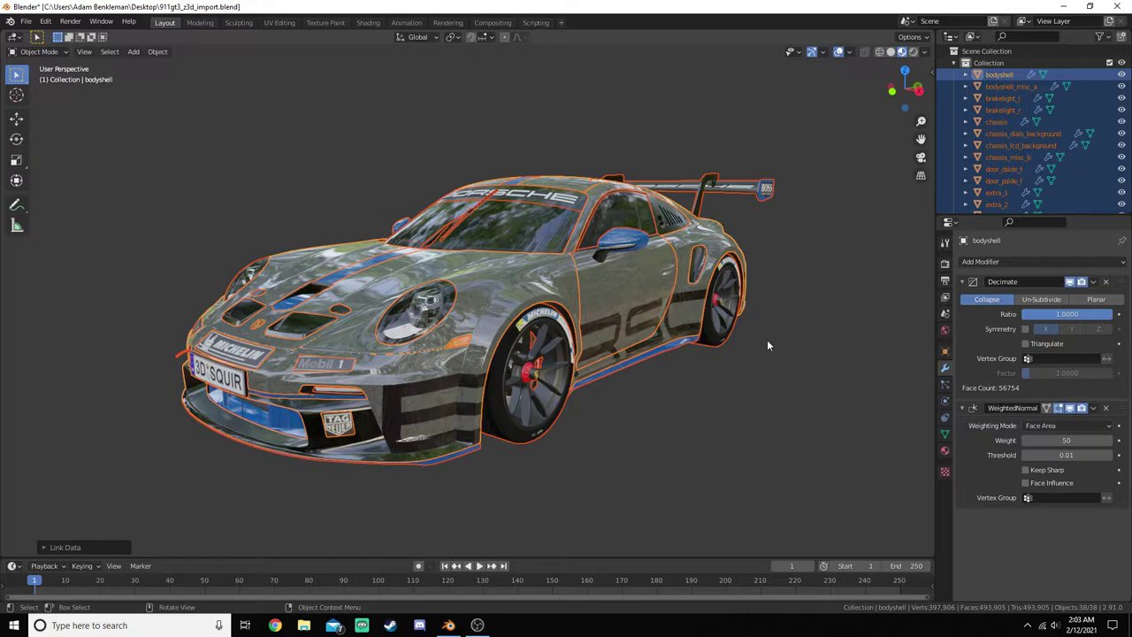
click(743, 406)
key(a)
key(h)
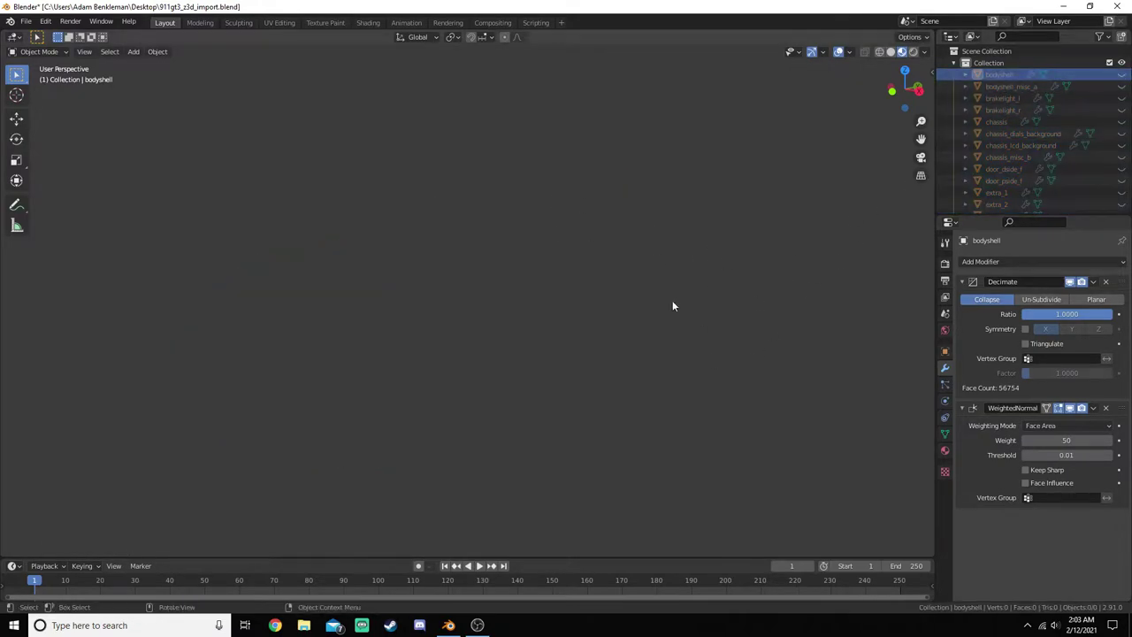
key(alt+h)
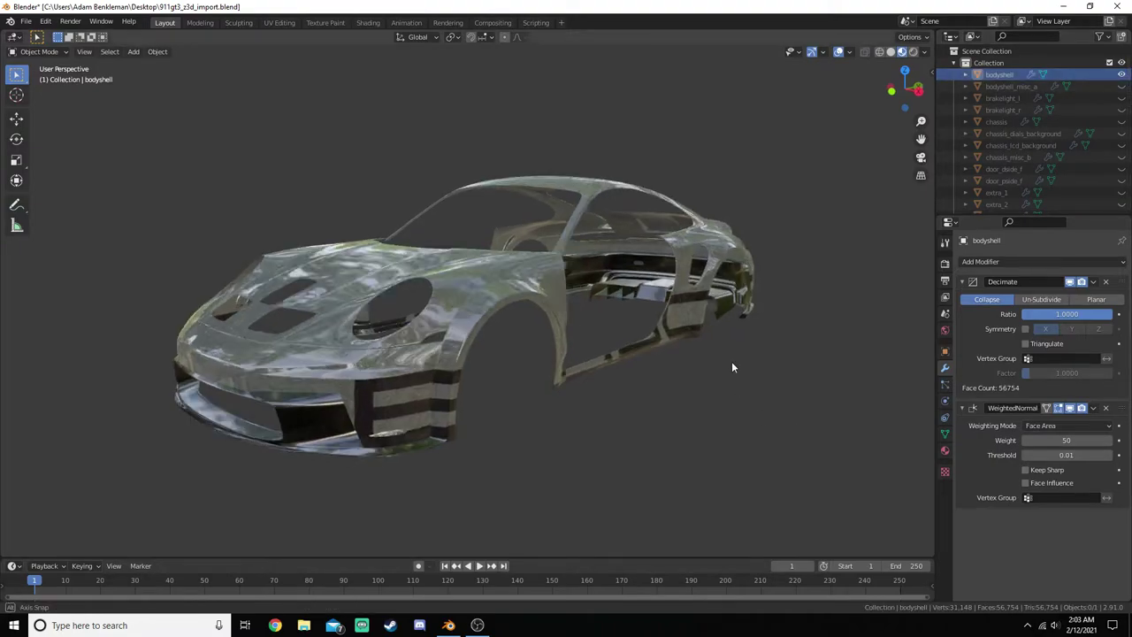
scroll(732, 361, up, 5)
middle_drag(728, 391, 727, 268)
scroll(729, 313, down, 5)
key(a)
click(713, 419)
click(766, 350)
key(alt+a)
middle_drag(767, 349, 916, 386)
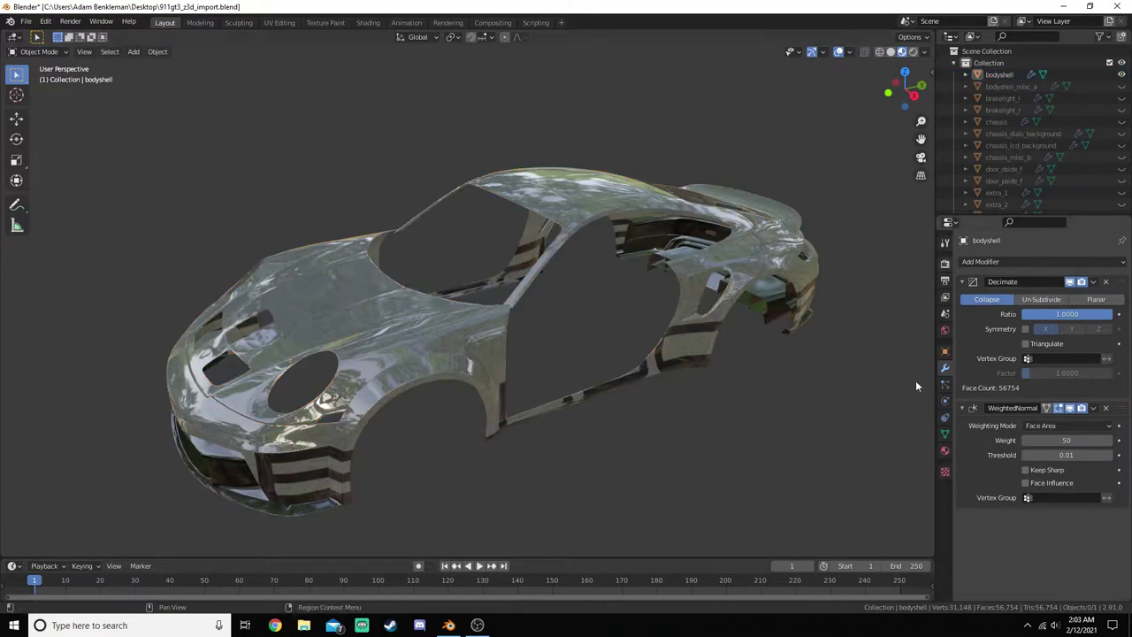
scroll(826, 331, up, 2)
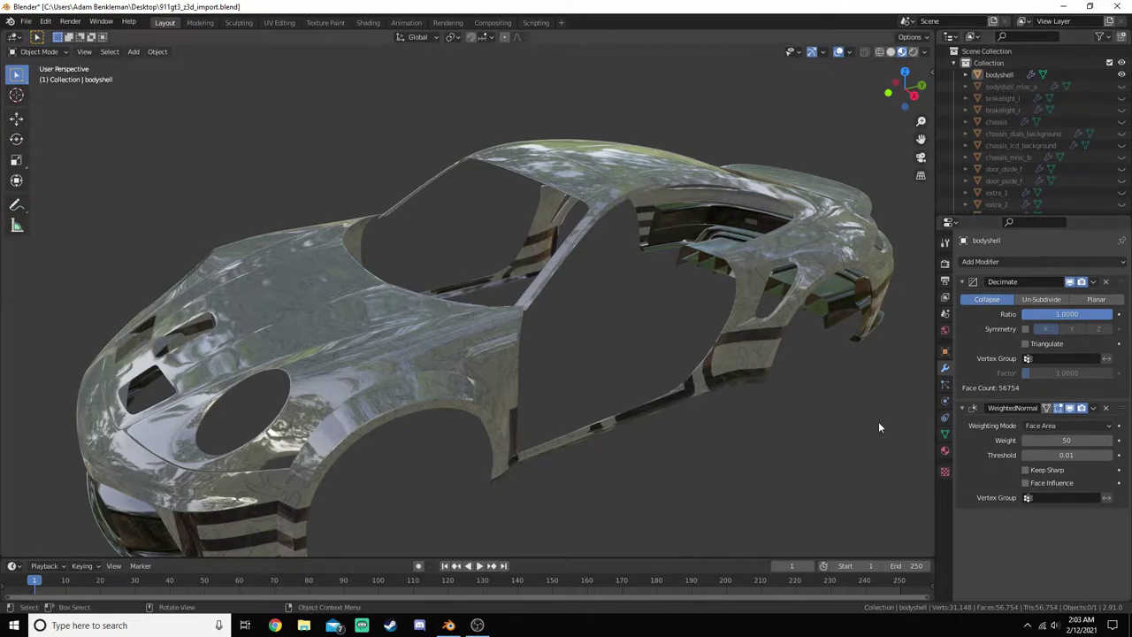
middle_drag(878, 421, 766, 346)
scroll(801, 393, up, 5)
scroll(802, 393, down, 4)
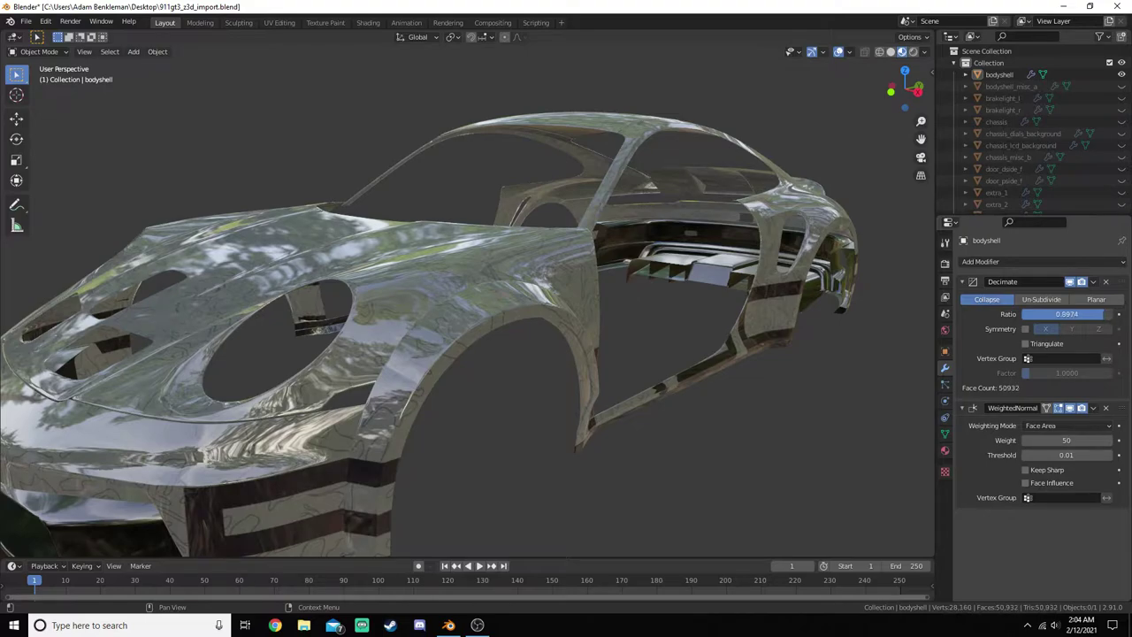
drag(1067, 314, 1106, 314)
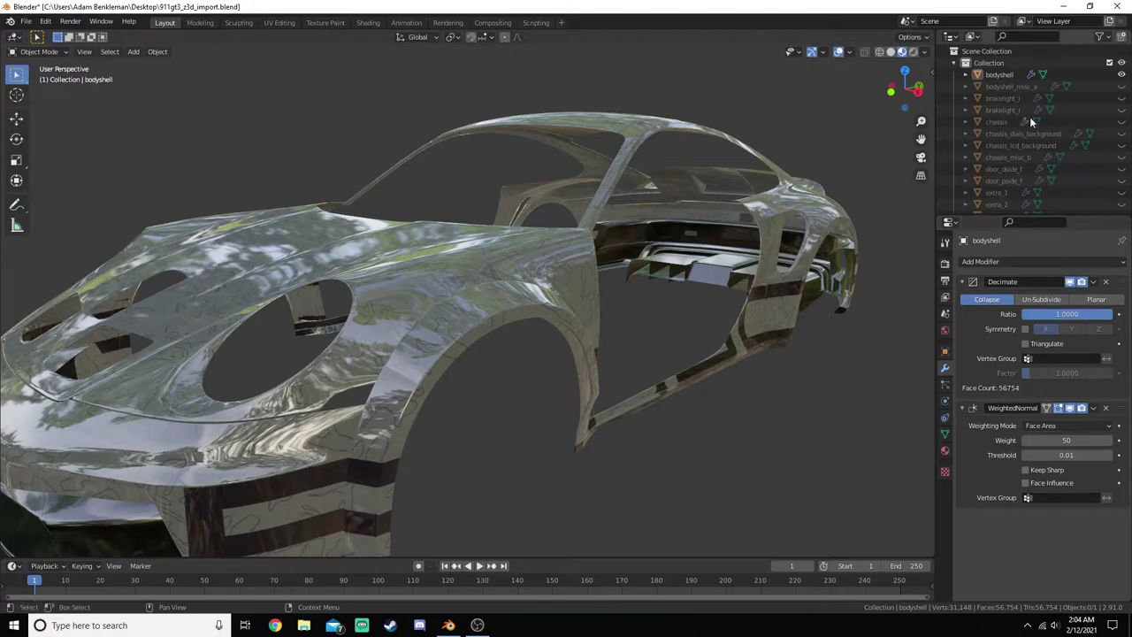
click(1009, 98)
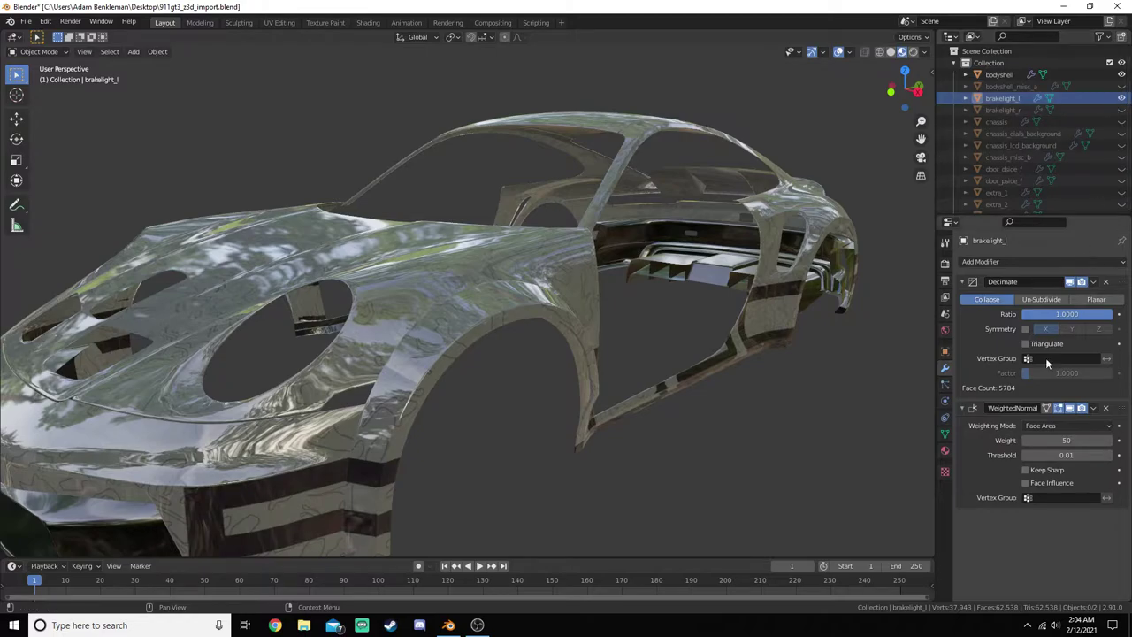
click(1122, 98)
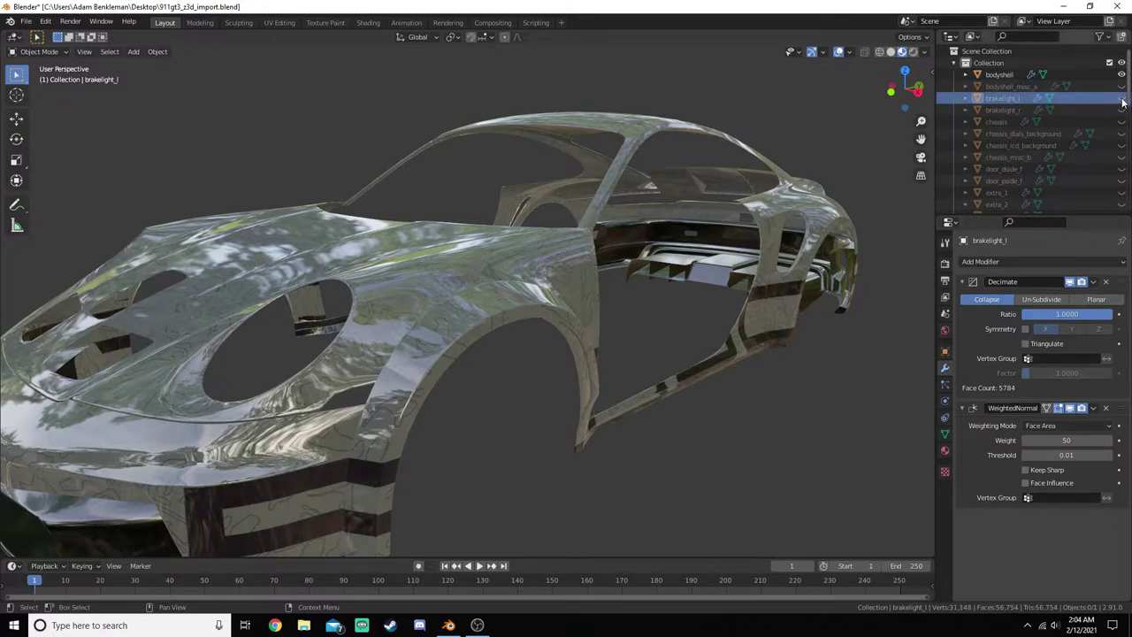
click(1025, 89)
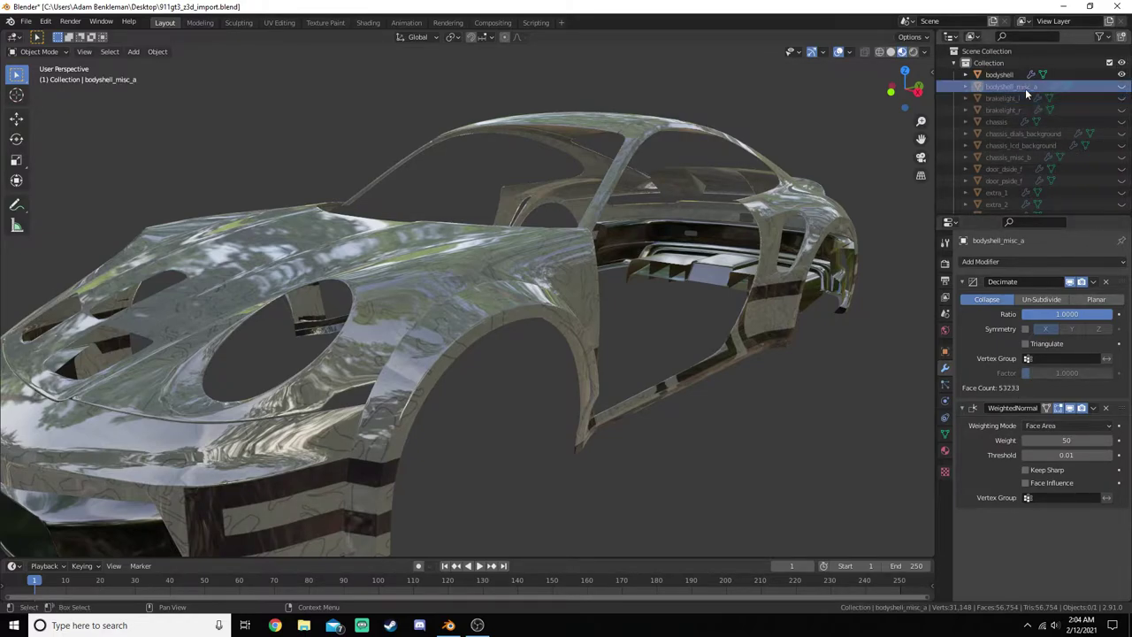
scroll(1031, 141, down, 2)
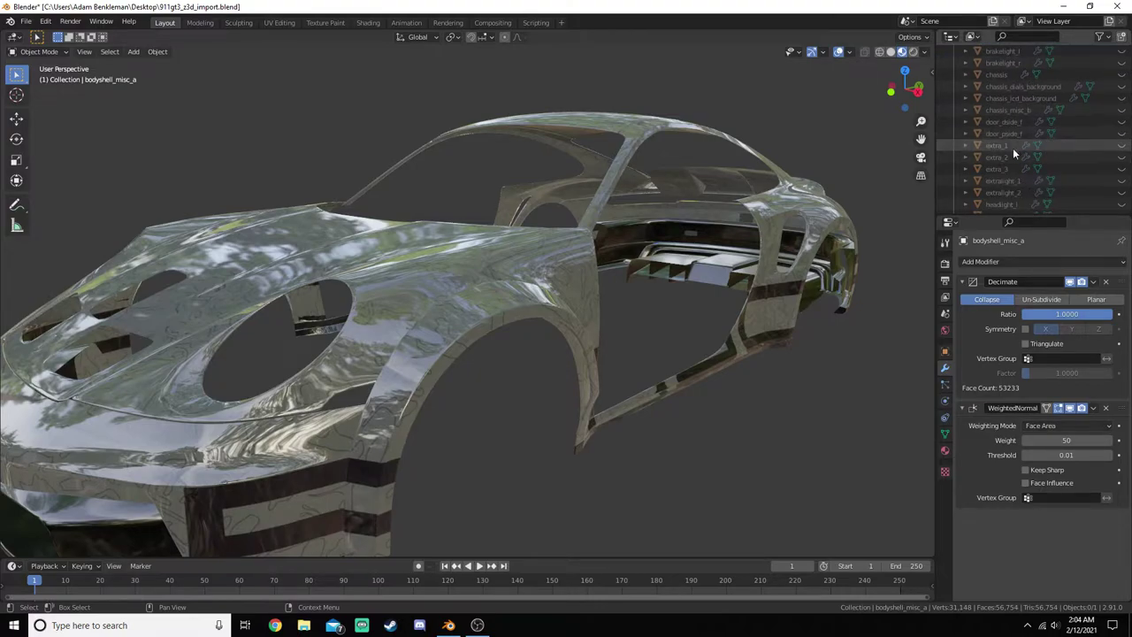
click(1011, 147)
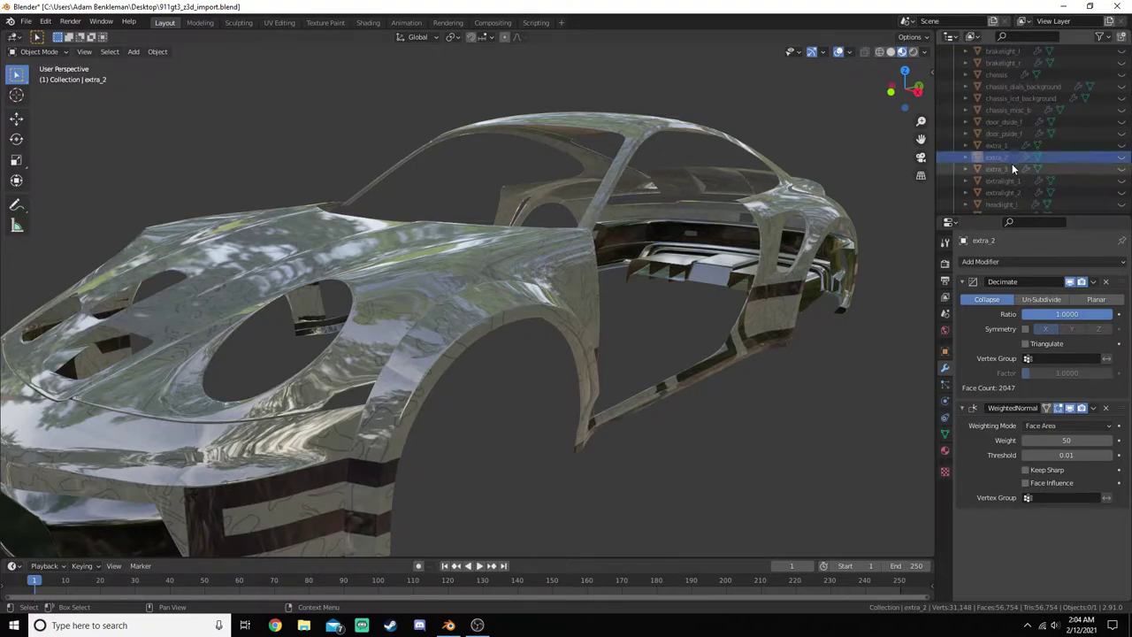
click(1013, 159)
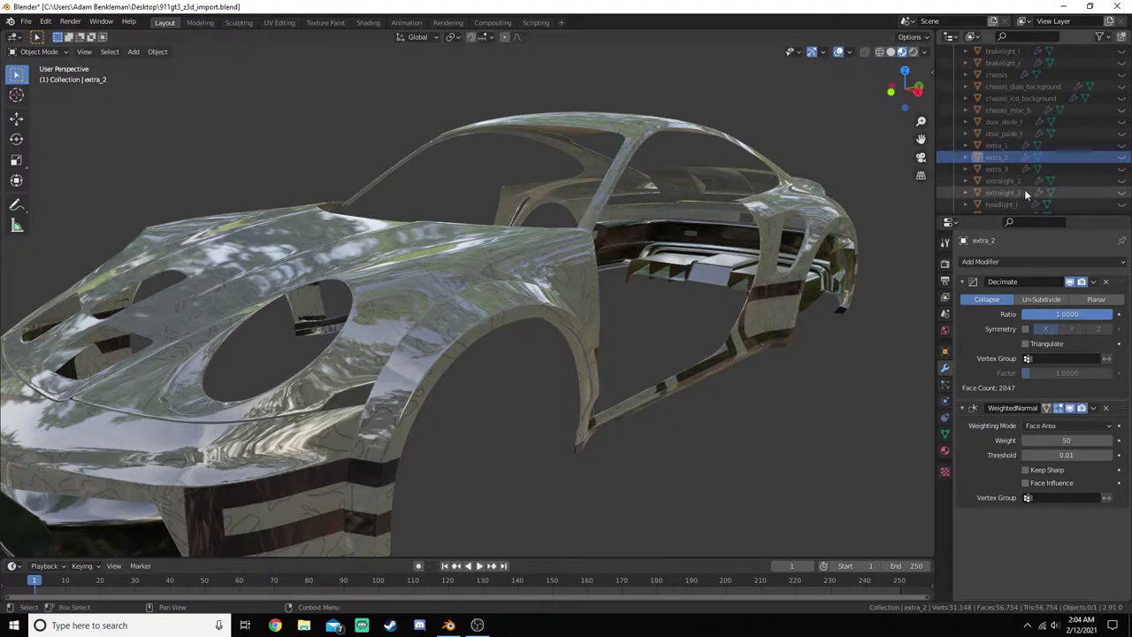
click(1097, 169)
click(1122, 168)
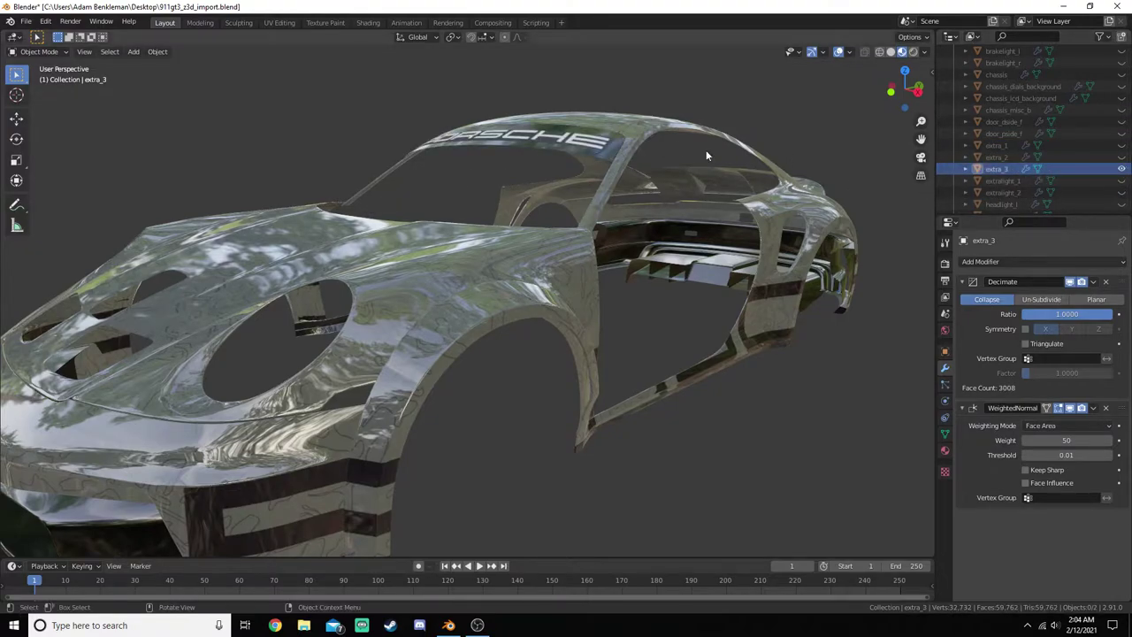
click(1122, 168)
scroll(1055, 172, up, 1)
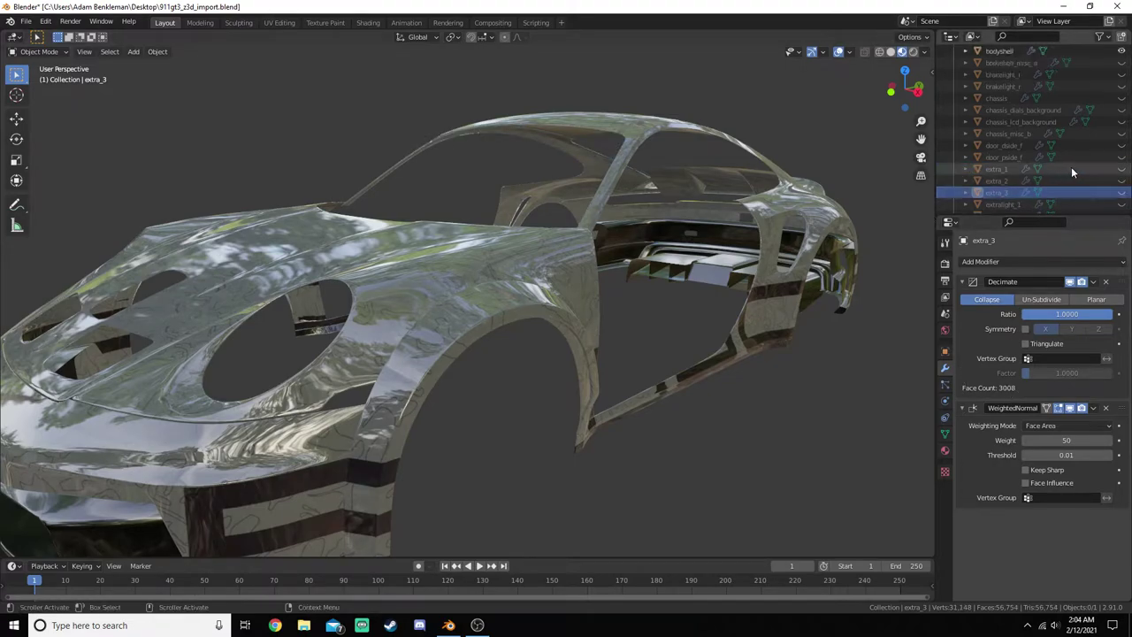
scroll(1082, 165, down, 4)
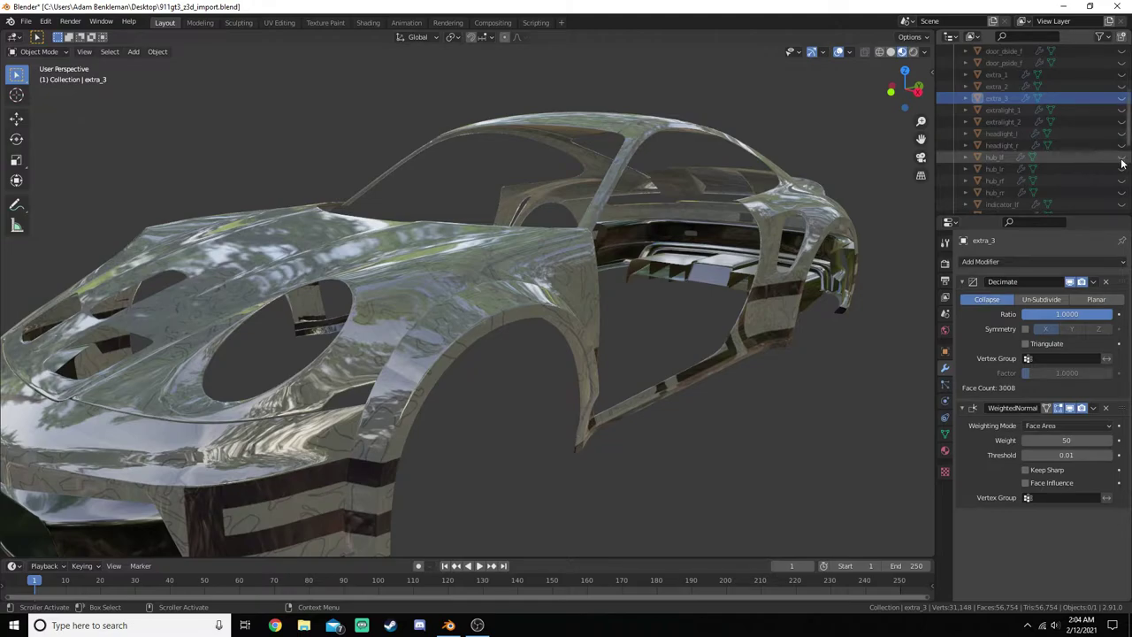
click(1121, 157)
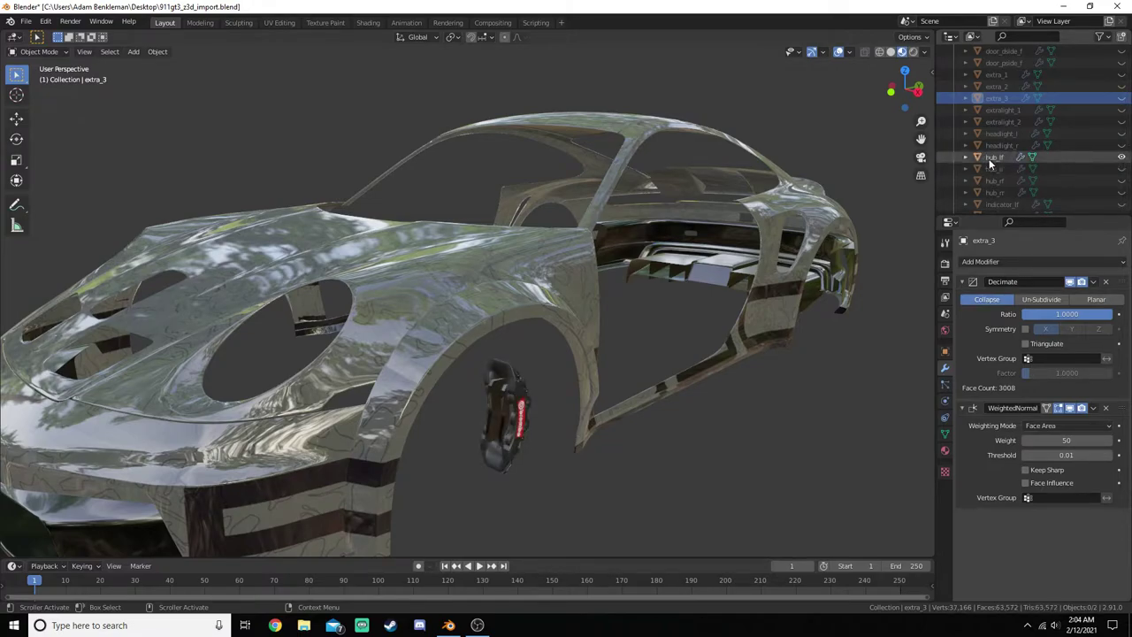
click(1082, 159)
click(1121, 157)
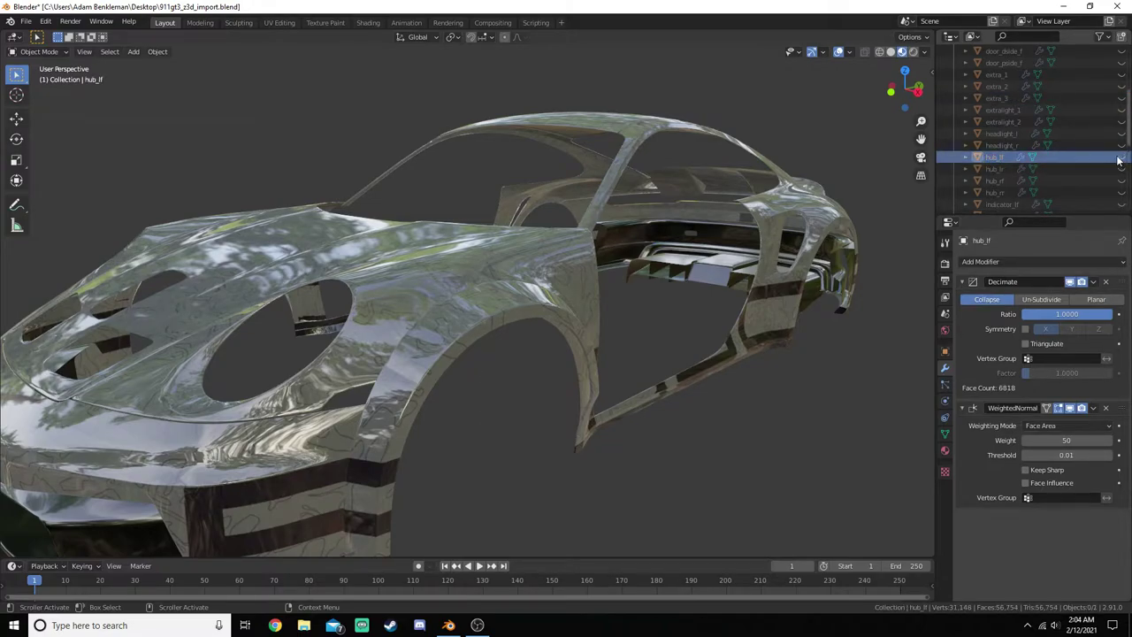
scroll(1012, 193, down, 2)
scroll(1011, 190, down, 3)
click(1008, 180)
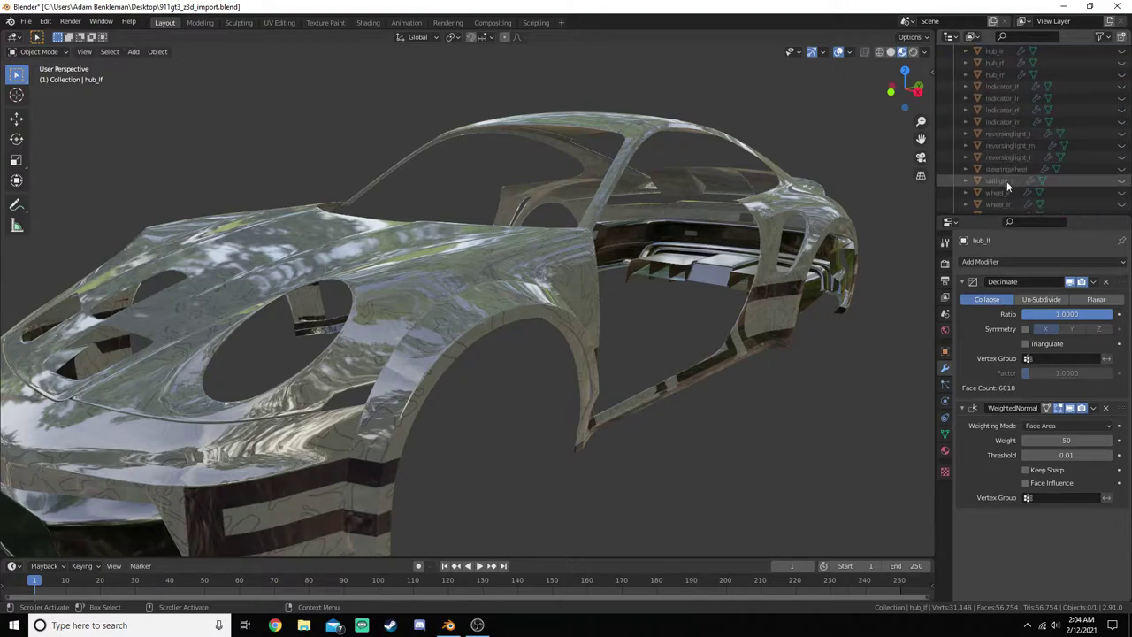
scroll(1007, 184, down, 2)
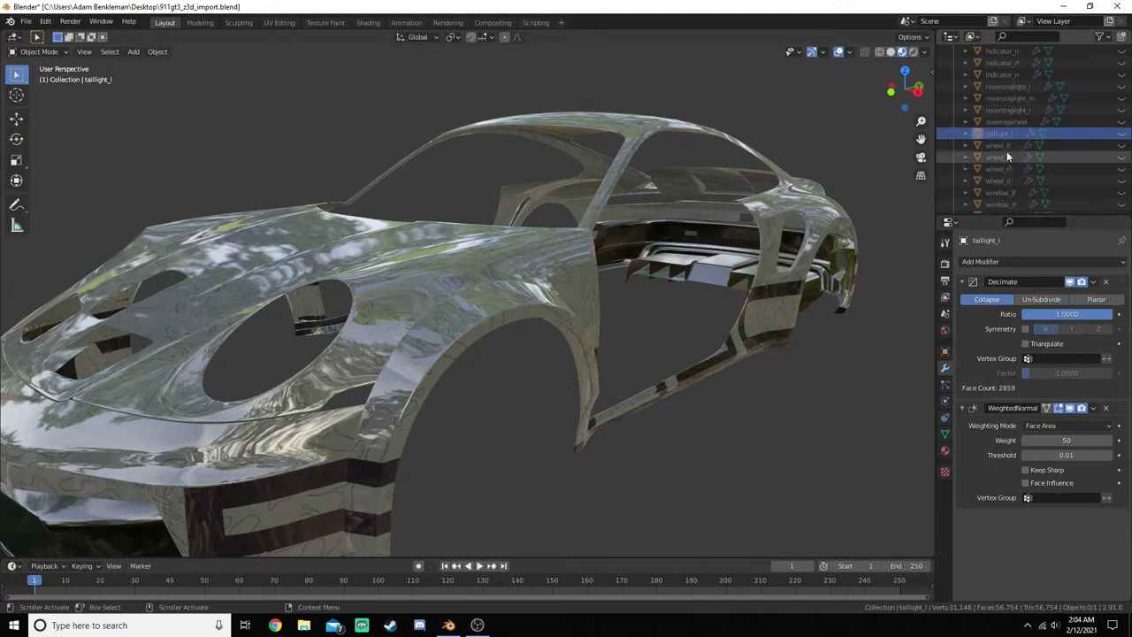
click(1010, 146)
scroll(1023, 169, down, 1)
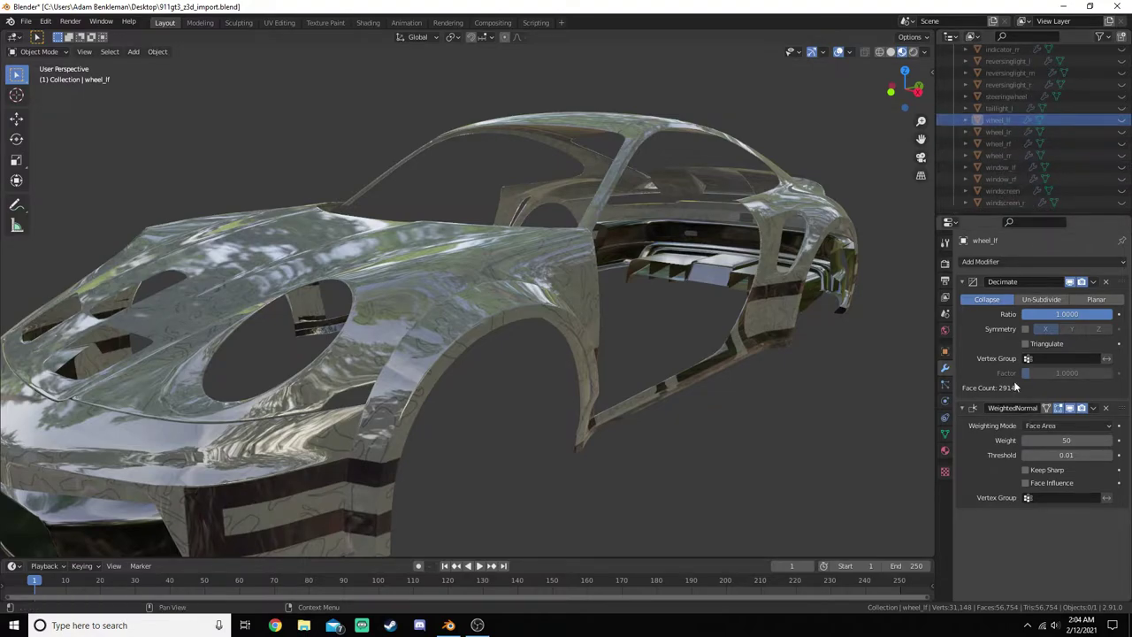
click(1013, 169)
click(1016, 177)
click(1023, 191)
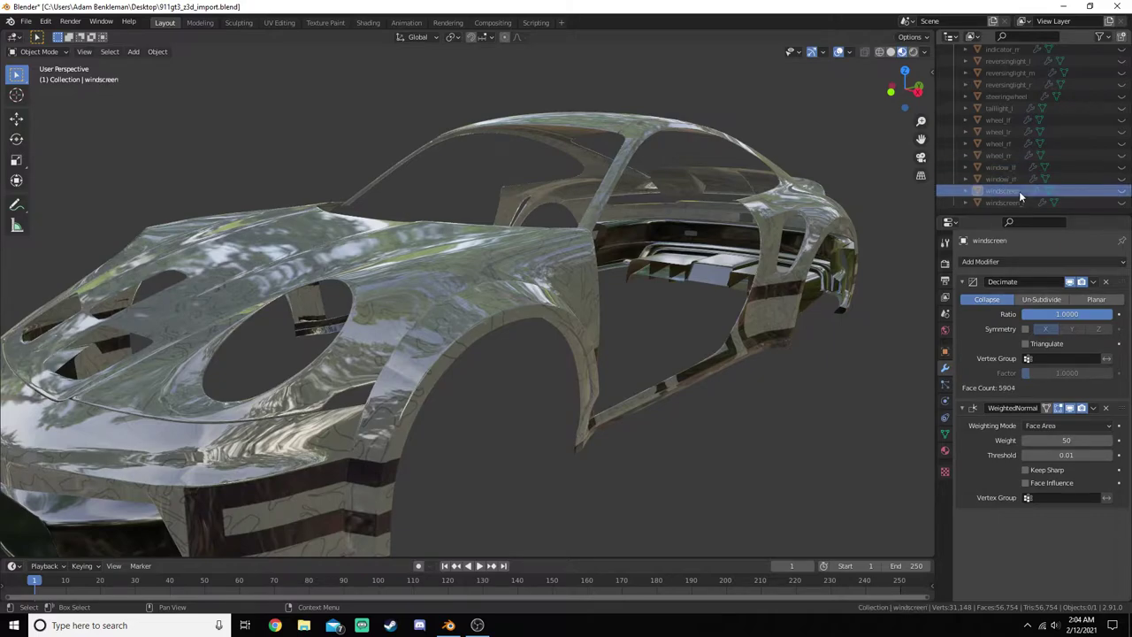
click(1022, 201)
scroll(1058, 177, up, 5)
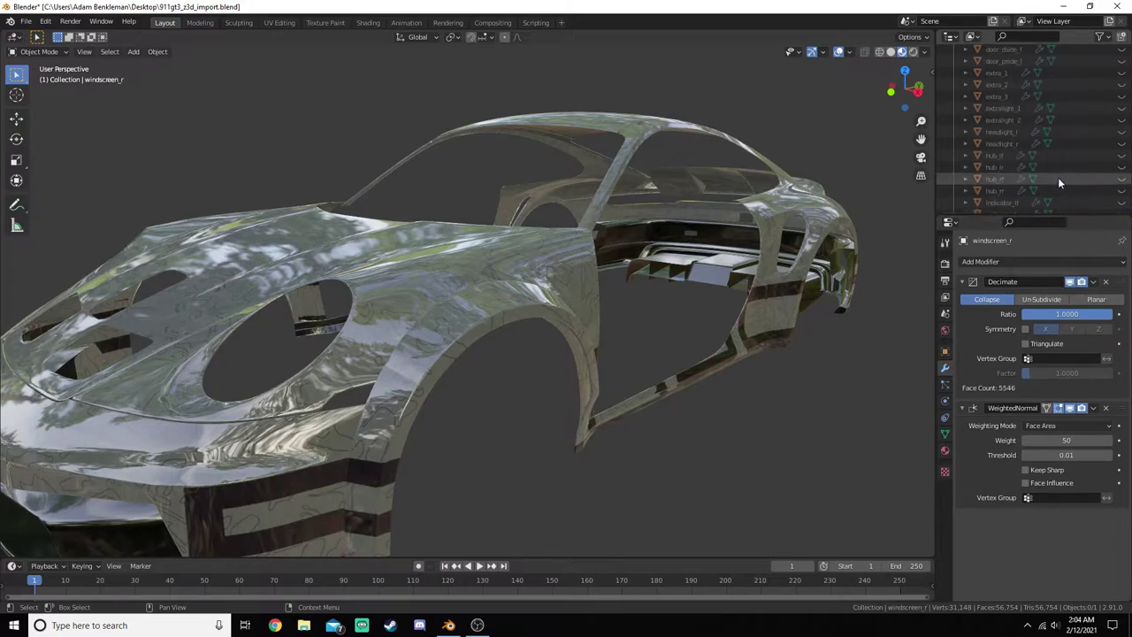
click(1010, 132)
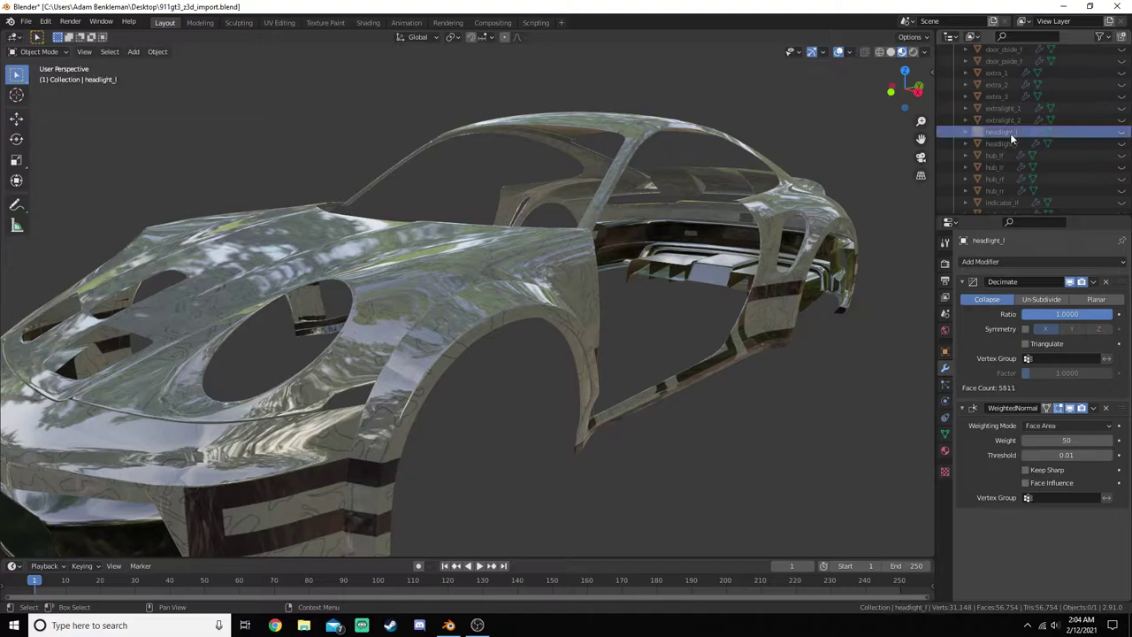
click(1010, 119)
click(1013, 109)
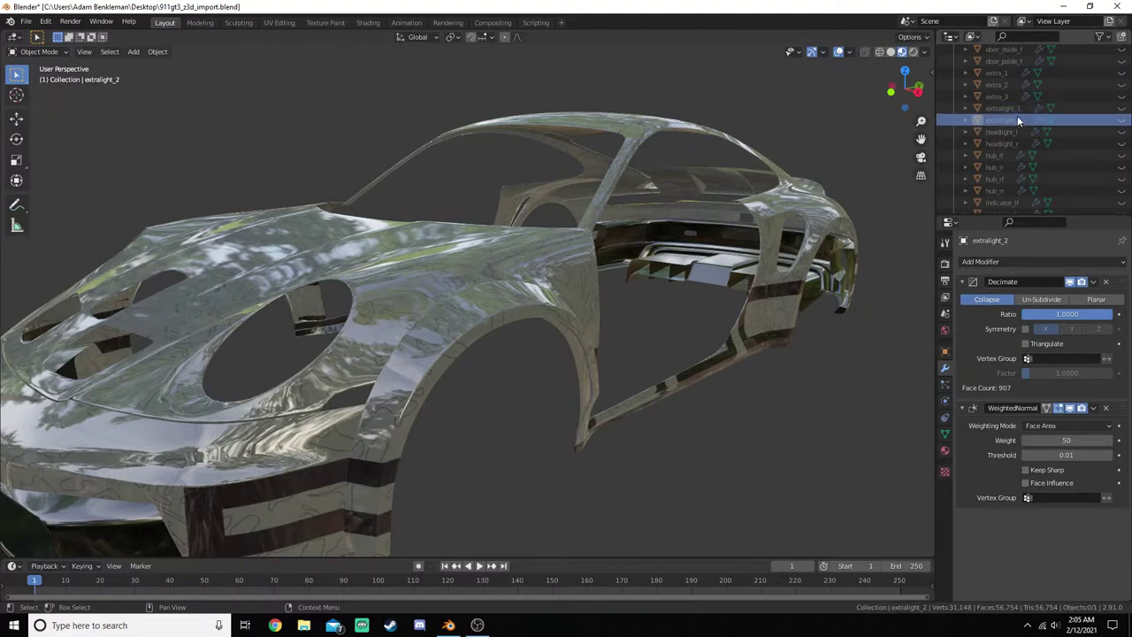
scroll(1011, 161, up, 5)
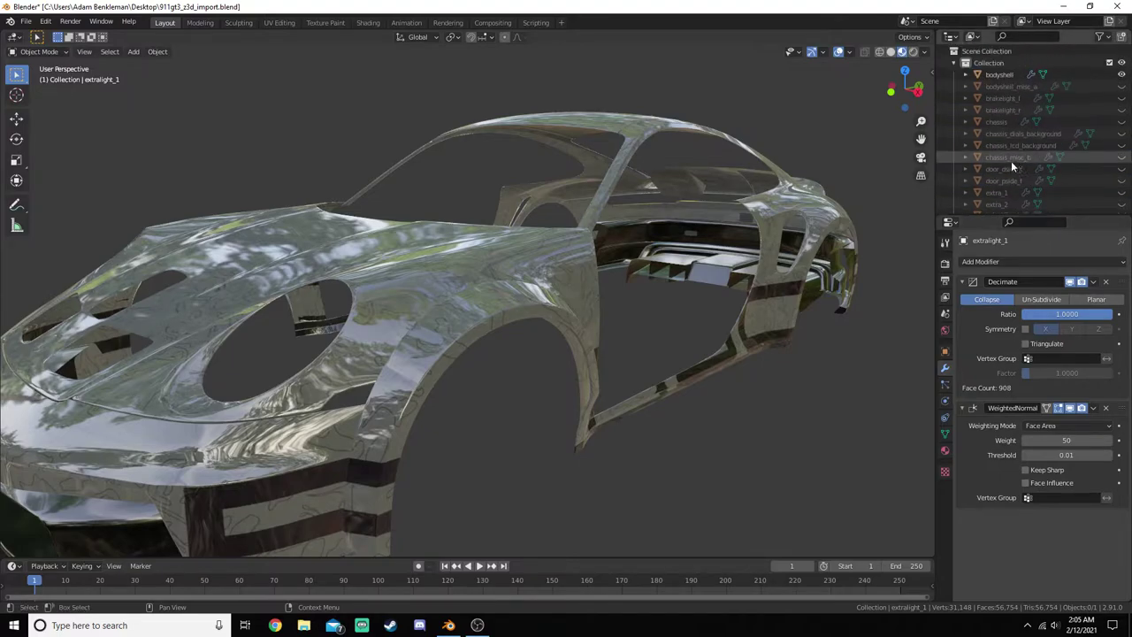
click(1000, 75)
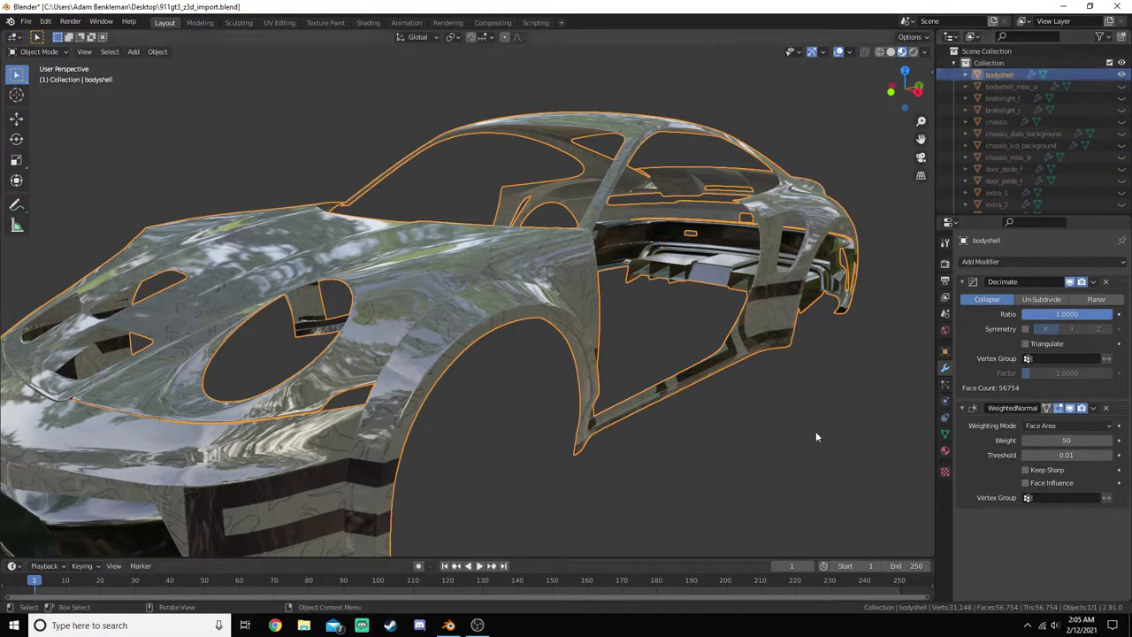
- Lower bodyshell's Decimate ratio to 0.6795 (38563 faces) and inspect the hood reflections
mouse_move(815, 431)
middle_down()
mouse_move(781, 456)
mouse_move(829, 414)
mouse_move(821, 429)
mouse_move(831, 425)
middle_up()
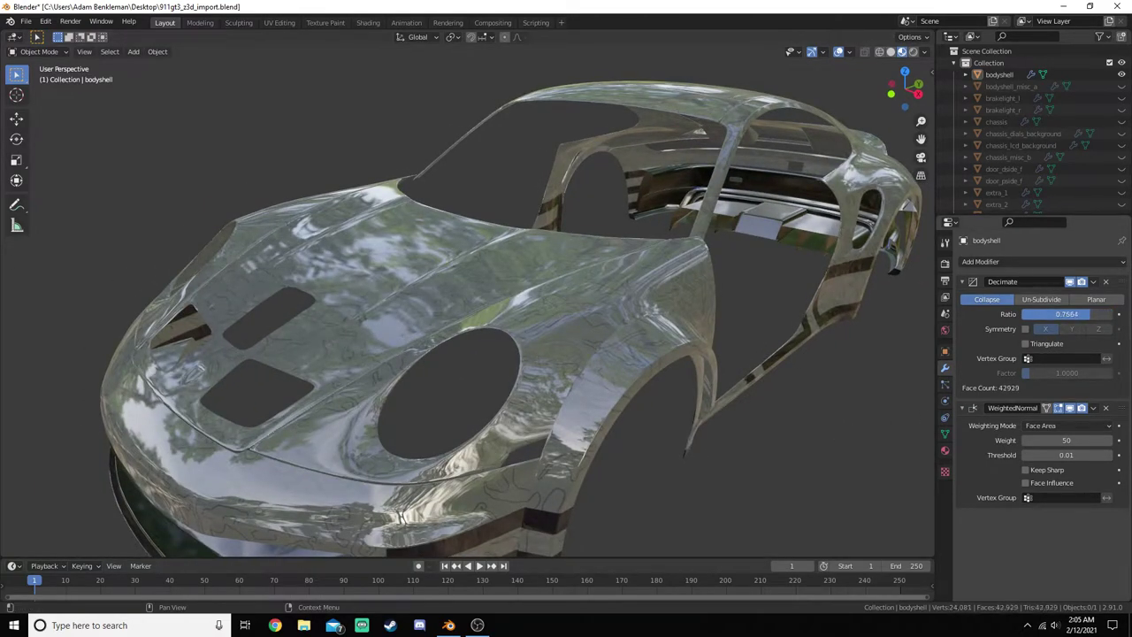
drag(1066, 314, 1061, 314)
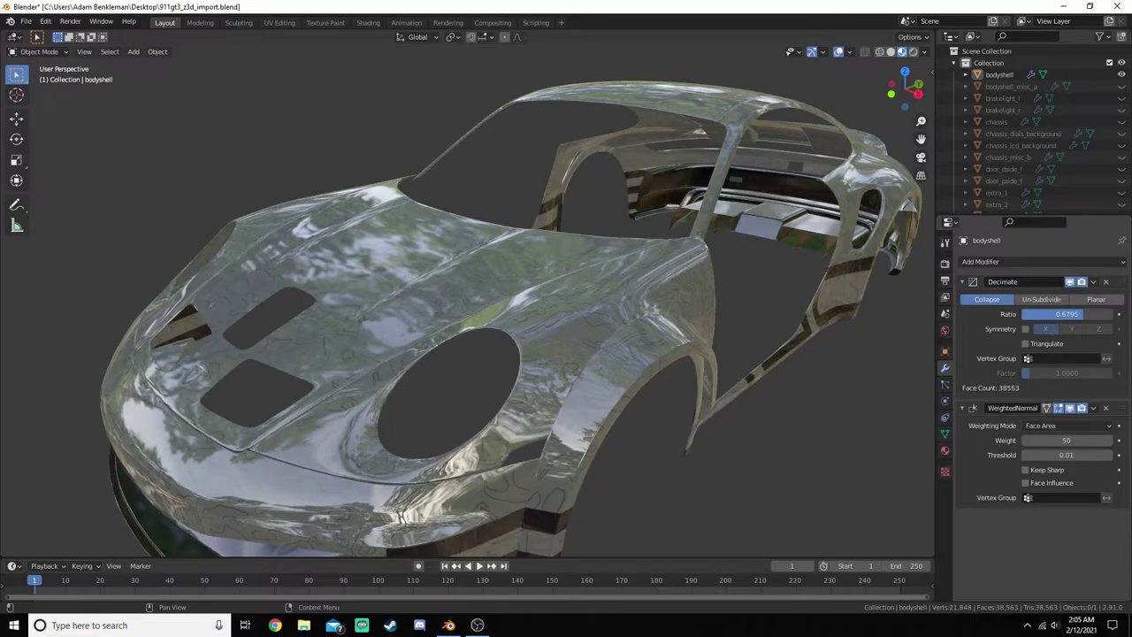
middle_drag(822, 325, 731, 300)
middle_drag(485, 225, 555, 212)
scroll(555, 212, down, 5)
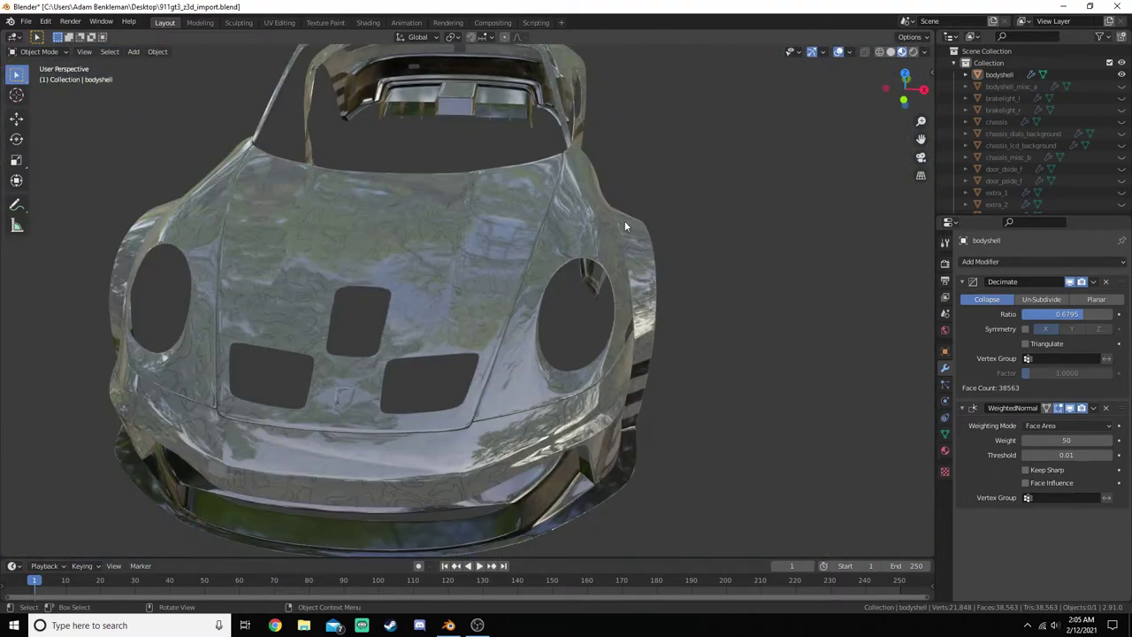
middle_drag(624, 221, 445, 215)
scroll(653, 237, up, 6)
scroll(658, 233, down, 4)
scroll(543, 280, up, 10)
scroll(529, 286, down, 8)
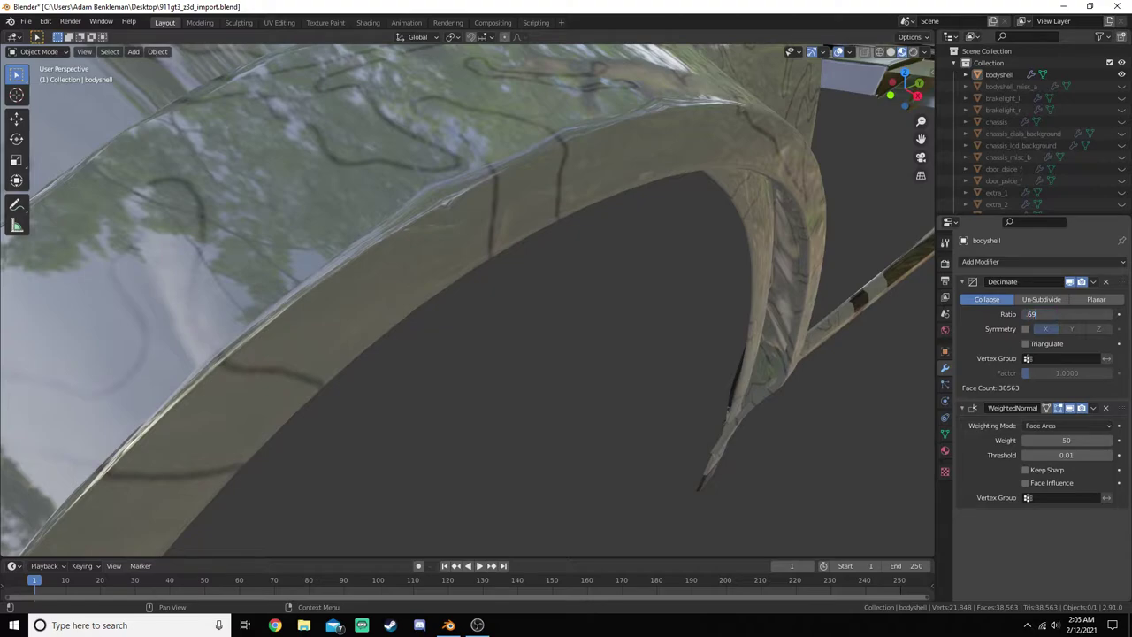
- Try bodyshell Decimate ratios of 0.69, 0.75 and 0.8, then restore it to 1
key(Return)
click(1082, 314)
text(.75)
key(Return)
click(1080, 314)
text(0.8)
key(Return)
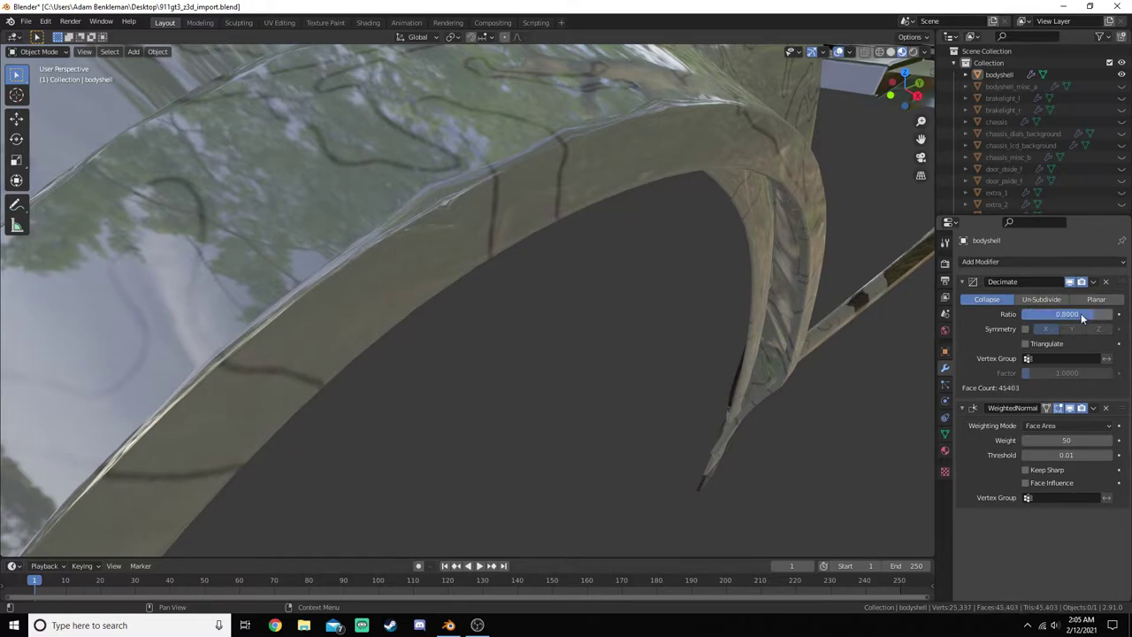
click(1082, 315)
text(1)
key(Return)
- Drag the Decimate ratio down to 0.3141, leaving the body at 17826 faces
middle_drag(884, 300, 849, 300)
scroll(724, 315, up, 5)
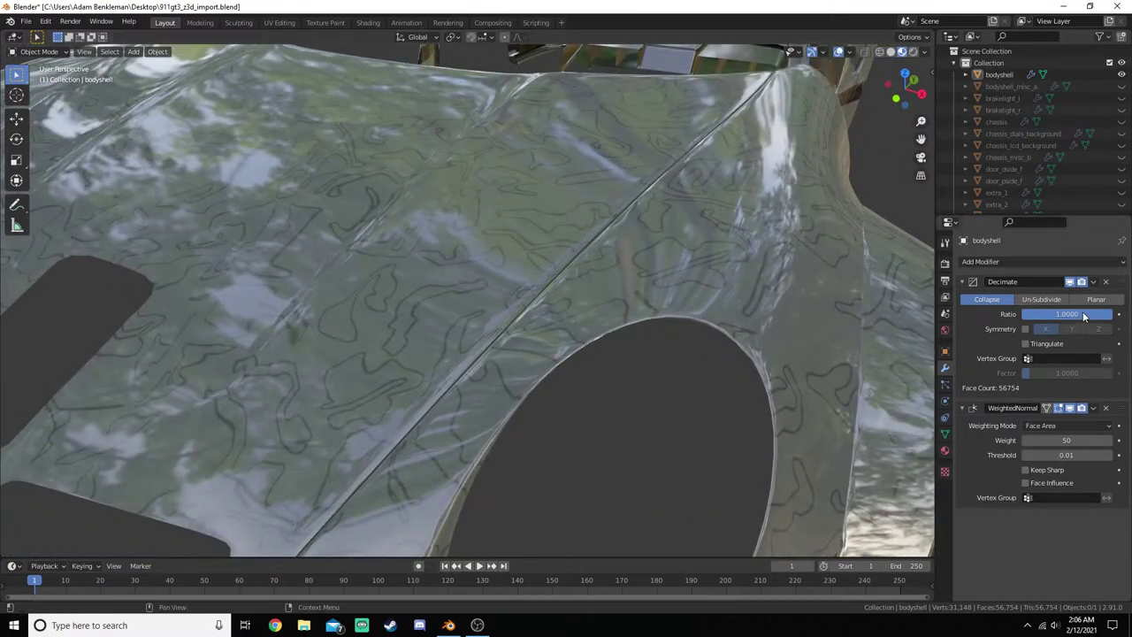
drag(1066, 313, 1004, 314)
scroll(796, 258, down, 5)
- Test a bodyshell Decimate ratio of 0.5 from a new angle, then restore it to 1
scroll(666, 243, up, 3)
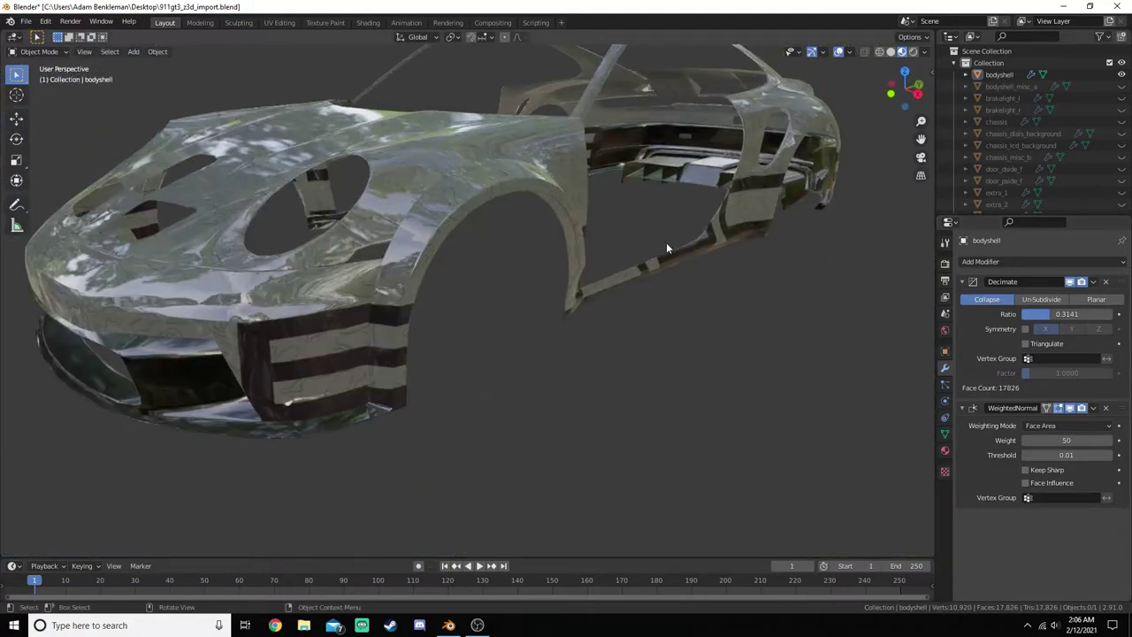
middle_drag(666, 242, 676, 349)
scroll(548, 344, down, 2)
scroll(617, 321, up, 3)
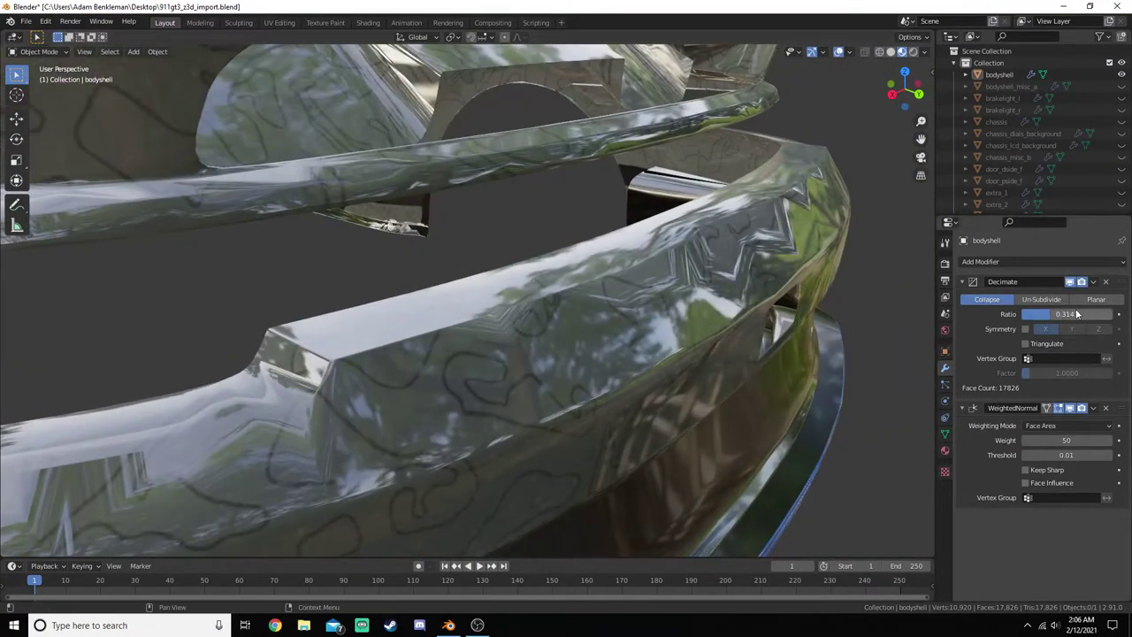
text(0.5)
key(Return)
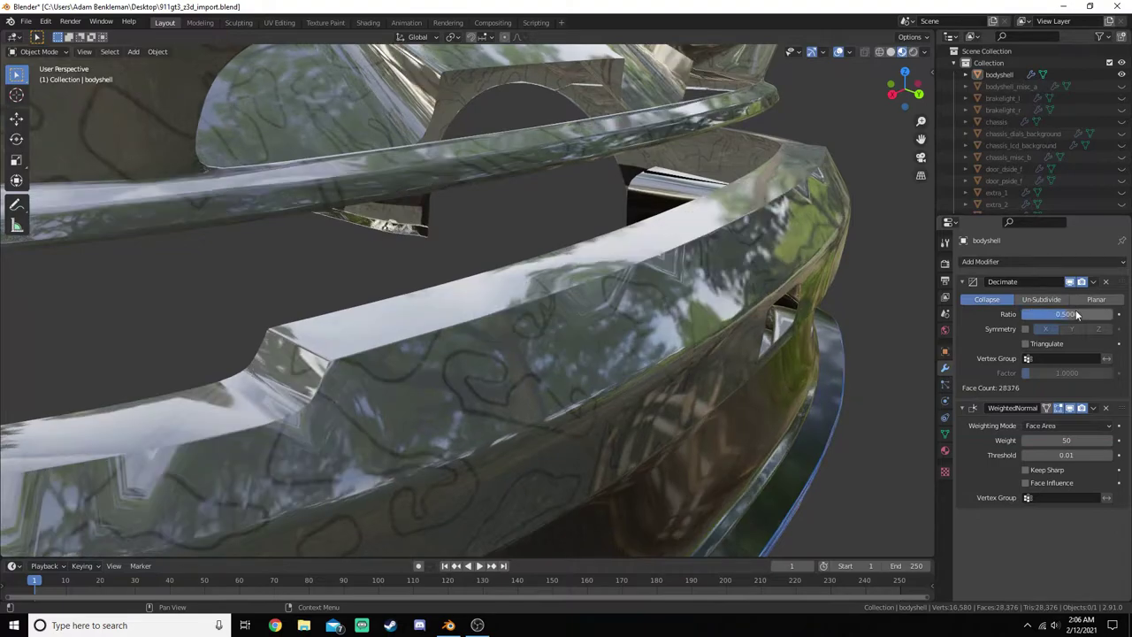
middle_drag(800, 275, 791, 260)
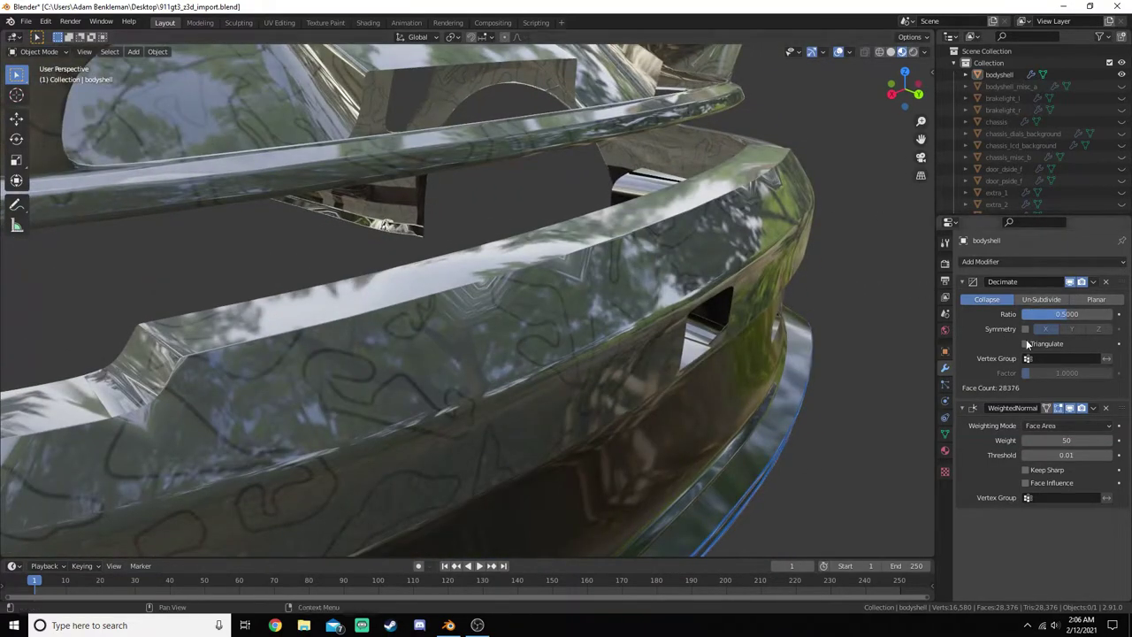
click(1061, 314)
text(1)
key(Return)
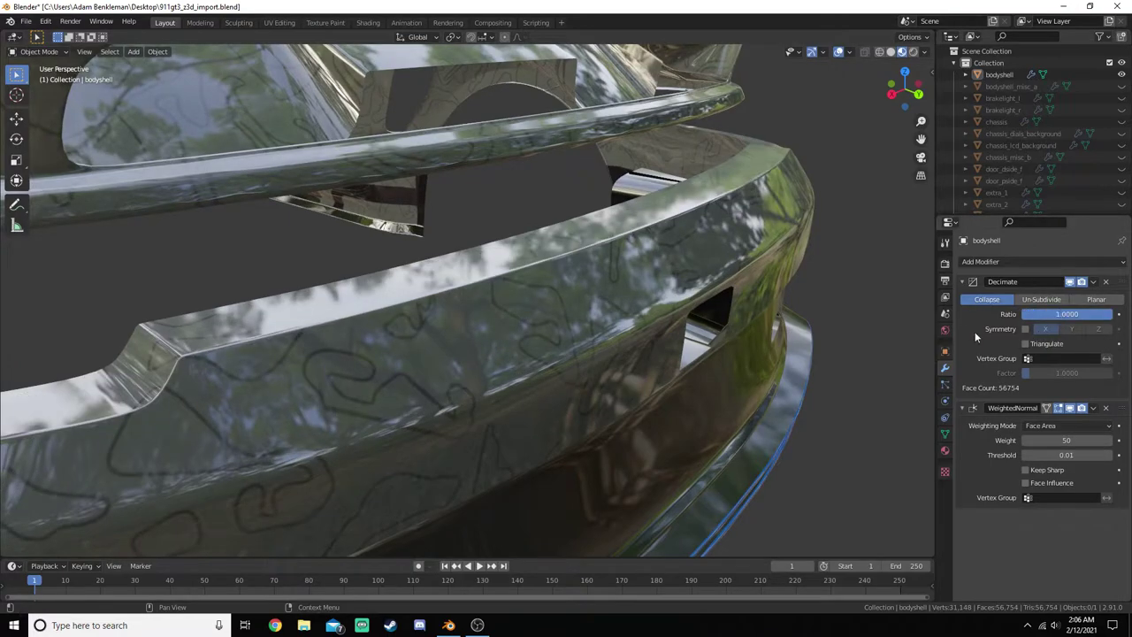
- Try Decimate ratios of 0.73 and then 0.75, checking the shell from another angle
text(.7)
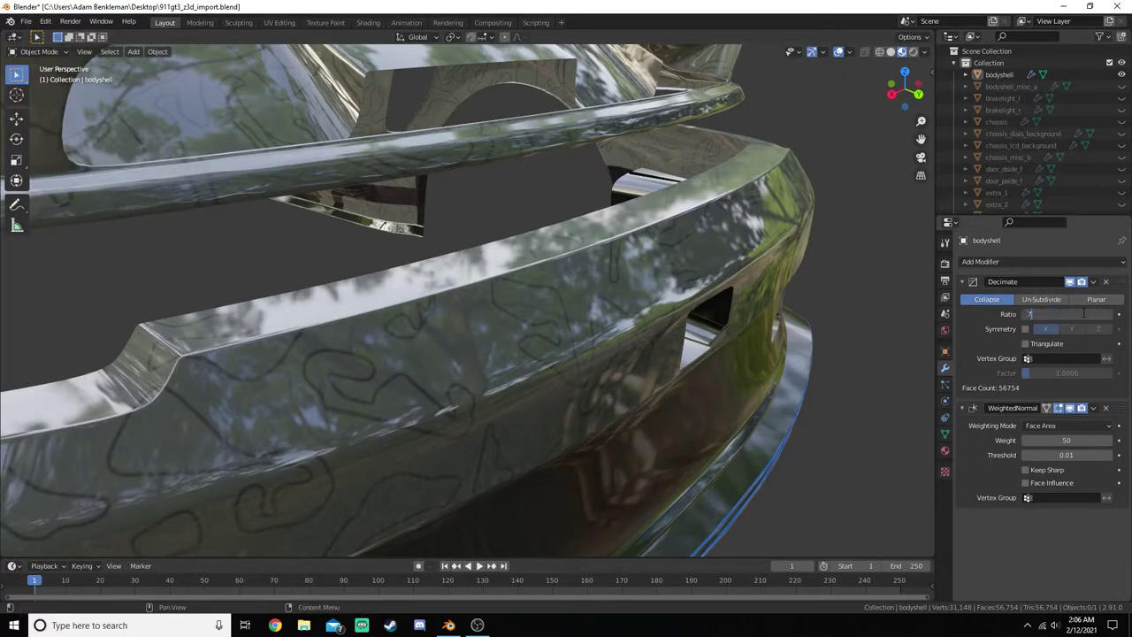
text(3)
key(Return)
click(1084, 316)
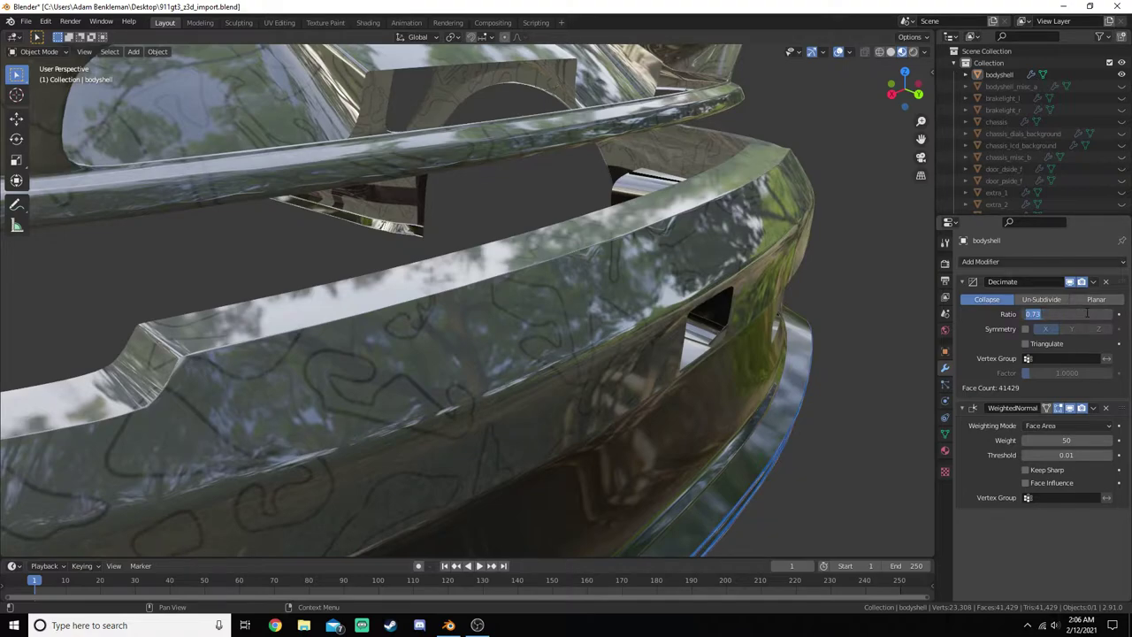
text(.75)
key(Return)
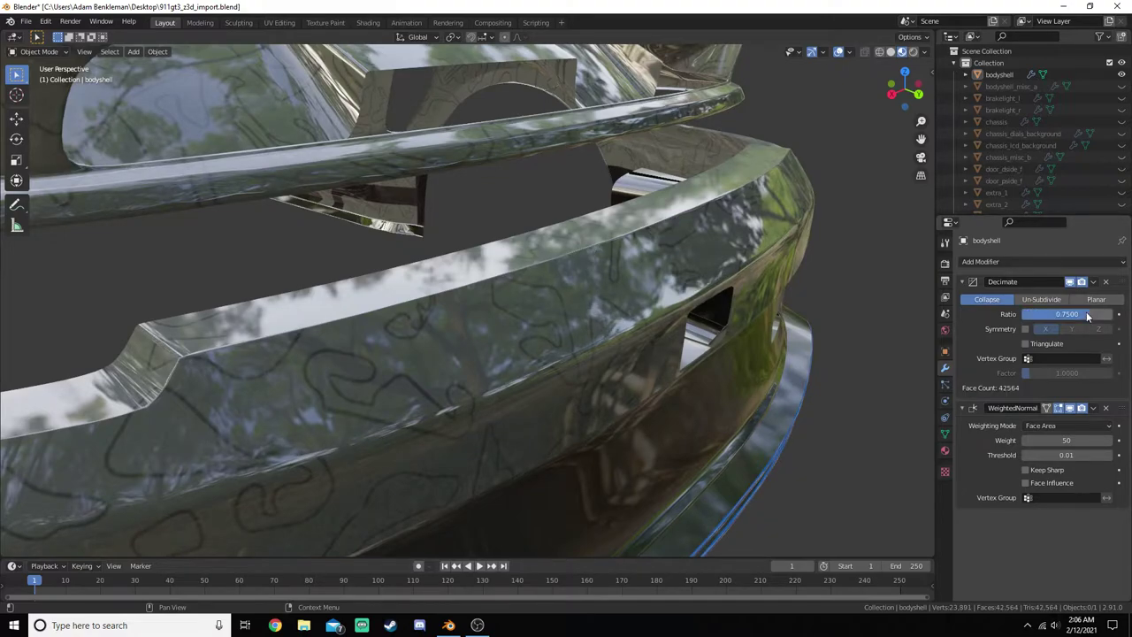
mouse_move(877, 280)
middle_down()
mouse_move(847, 286)
mouse_move(867, 289)
mouse_move(867, 279)
middle_up()
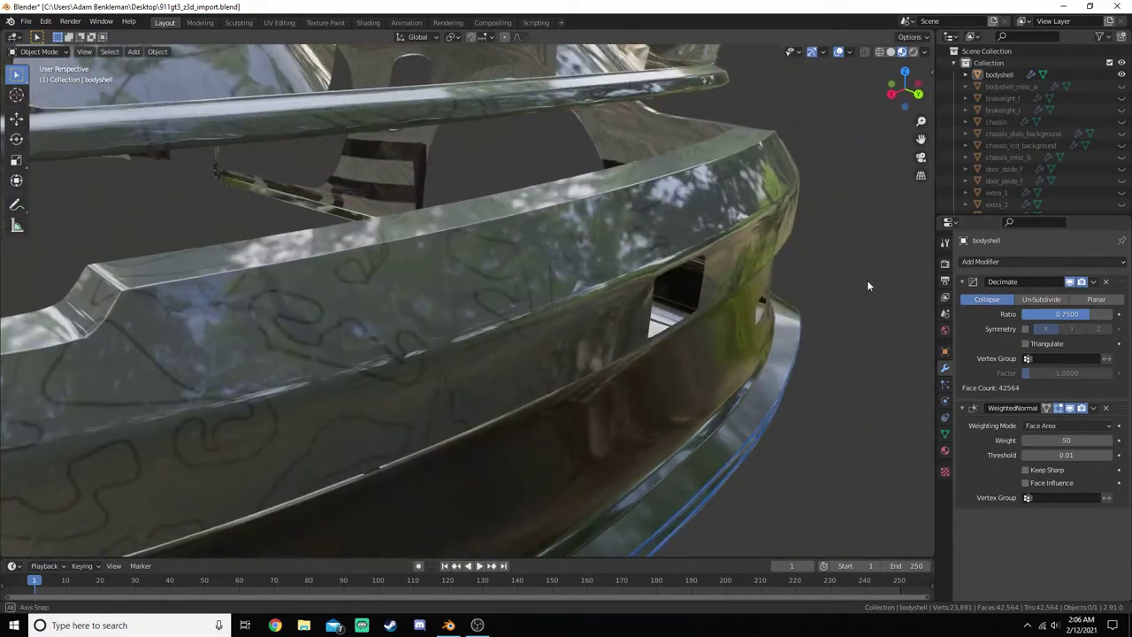
- Compare Decimate ratios of 0.74 and 0.743 on the body shell
click(1075, 314)
key(Return)
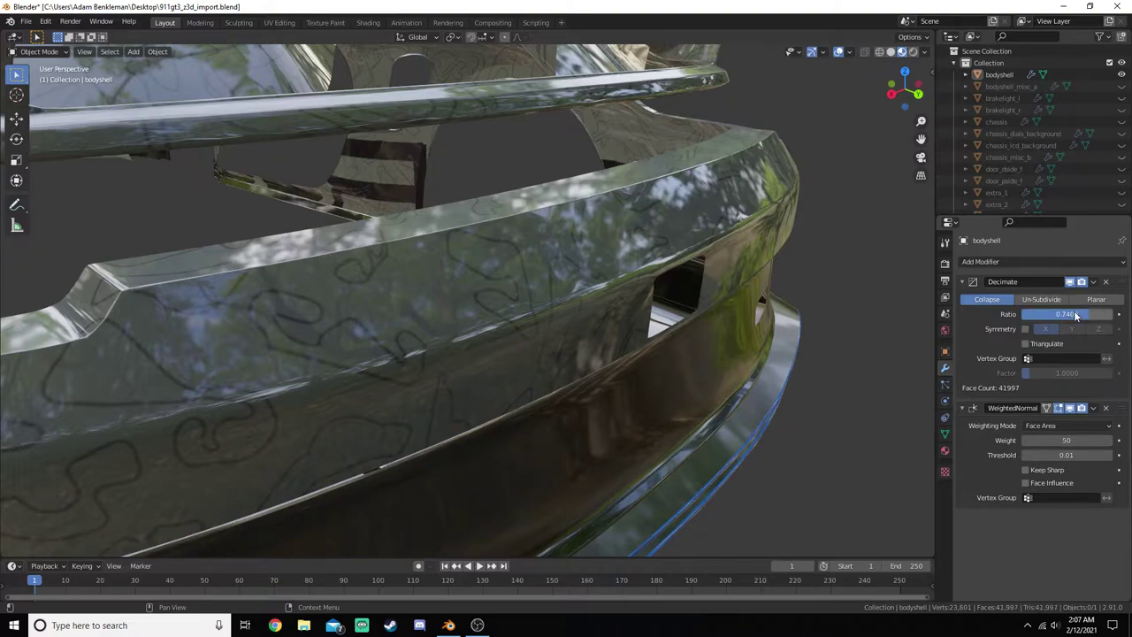
click(1077, 315)
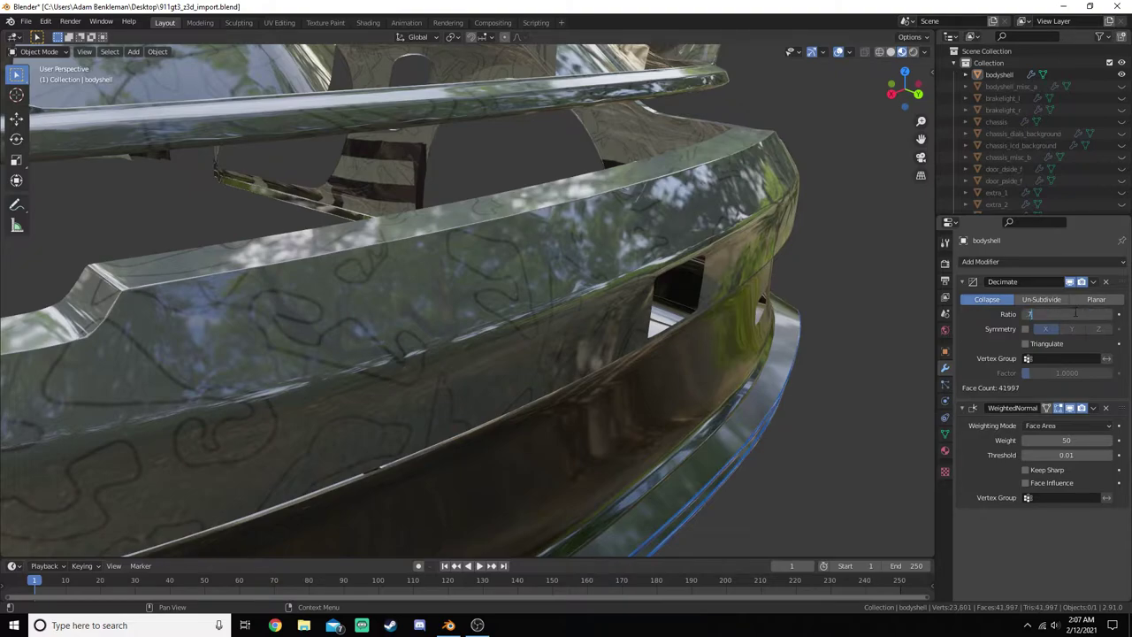
text(.743)
key(Return)
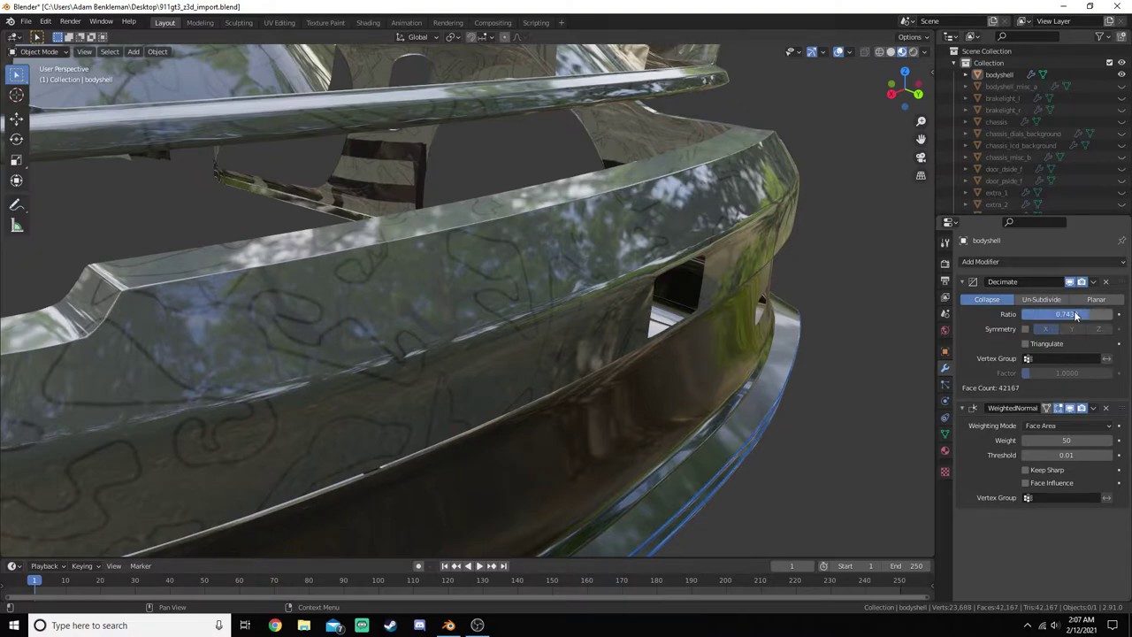
middle_drag(761, 258, 790, 266)
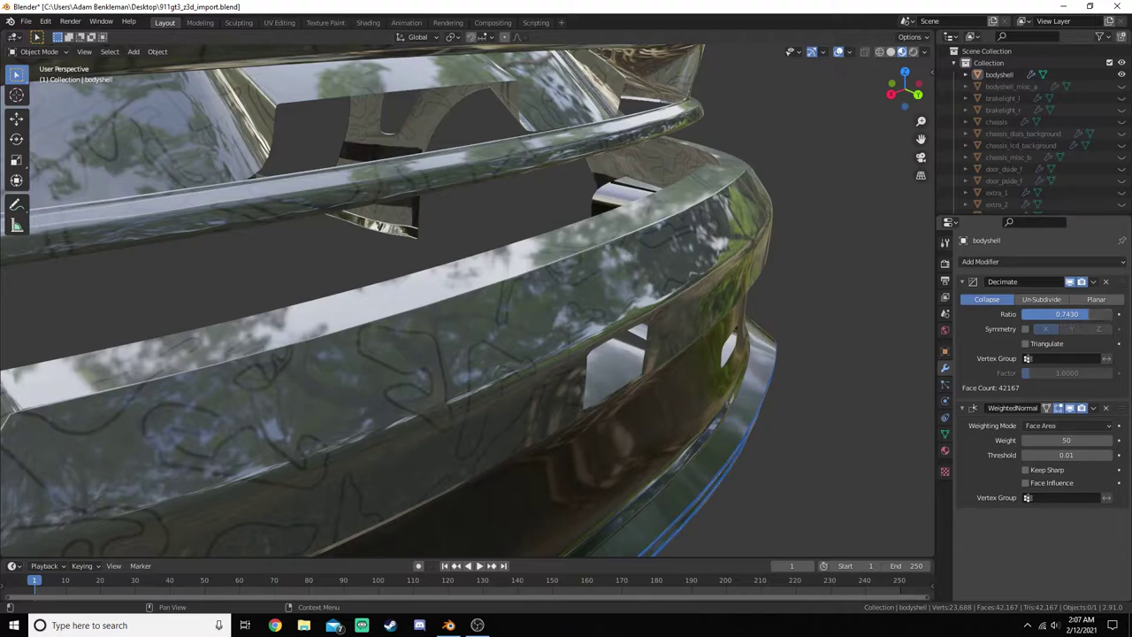
- Recheck 0.74, return the ratio to 0.75 (42564 faces) and view the rear
click(1076, 314)
key(Return)
click(1075, 312)
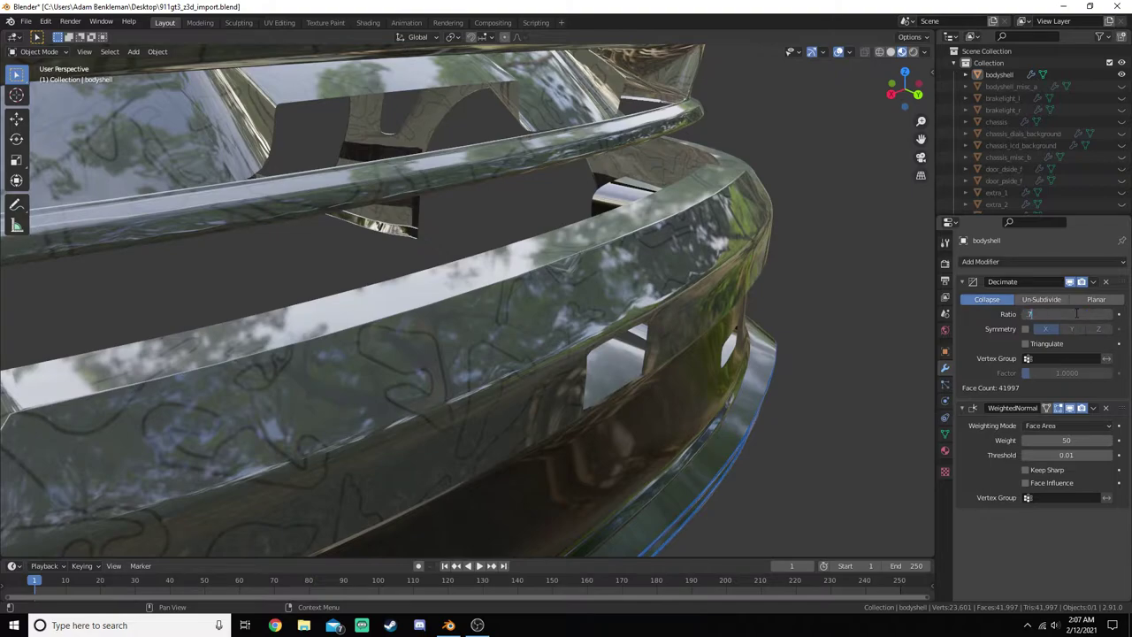
key(Return)
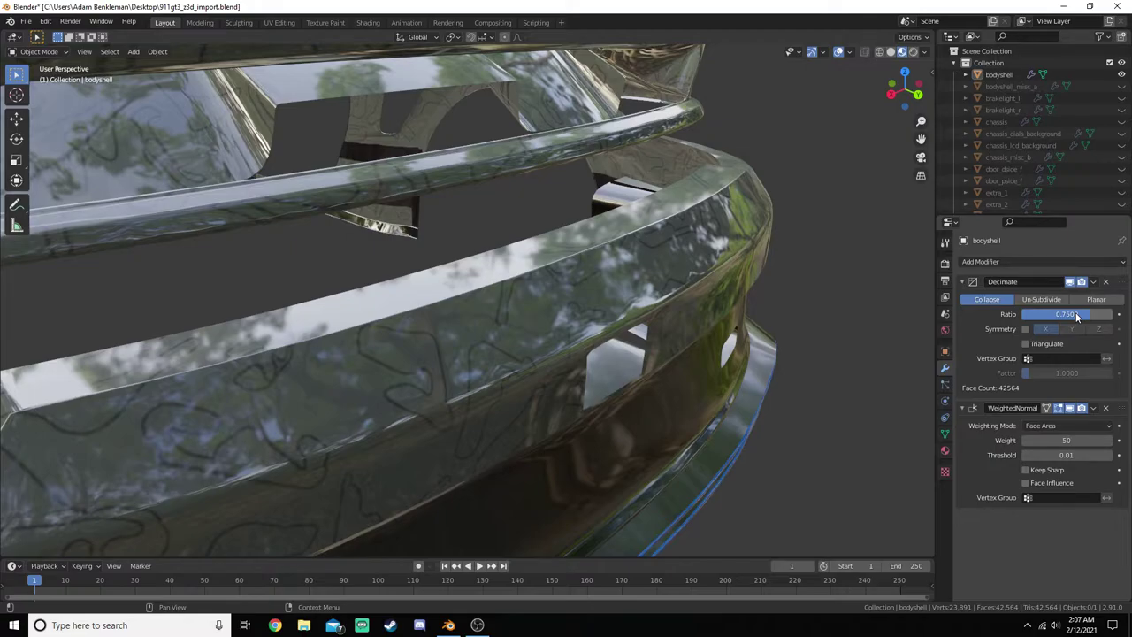
middle_drag(884, 265, 727, 333)
scroll(903, 263, down, 8)
- Show bodyshell_misc_a, hide bodyshell, and move in close on the front bumper
click(1037, 87)
ctrl+click(1121, 86)
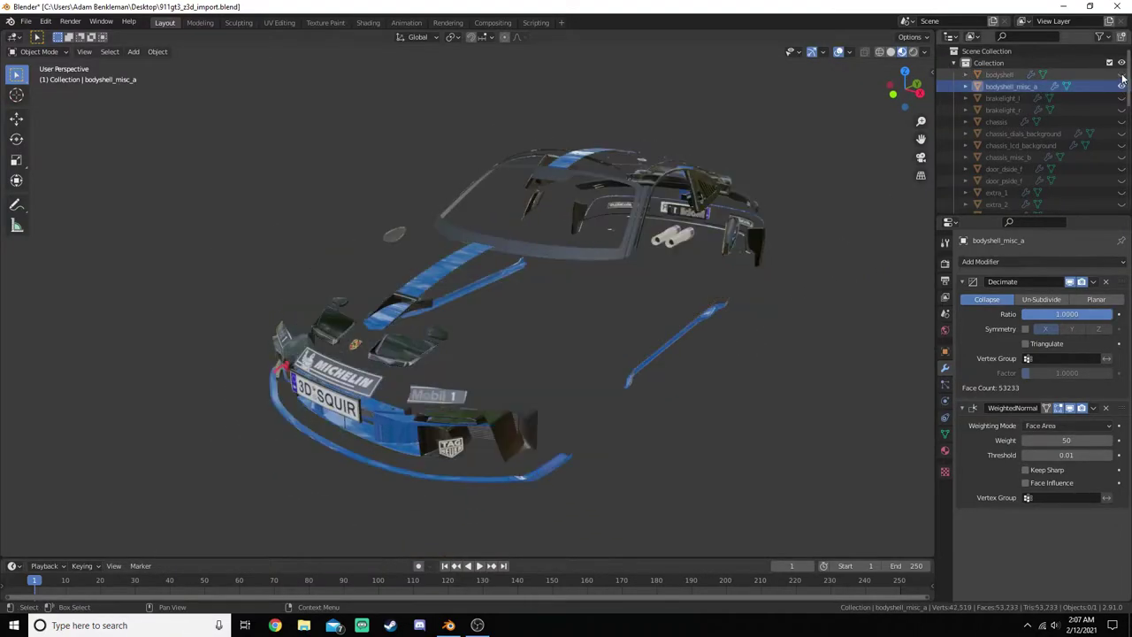
click(555, 252)
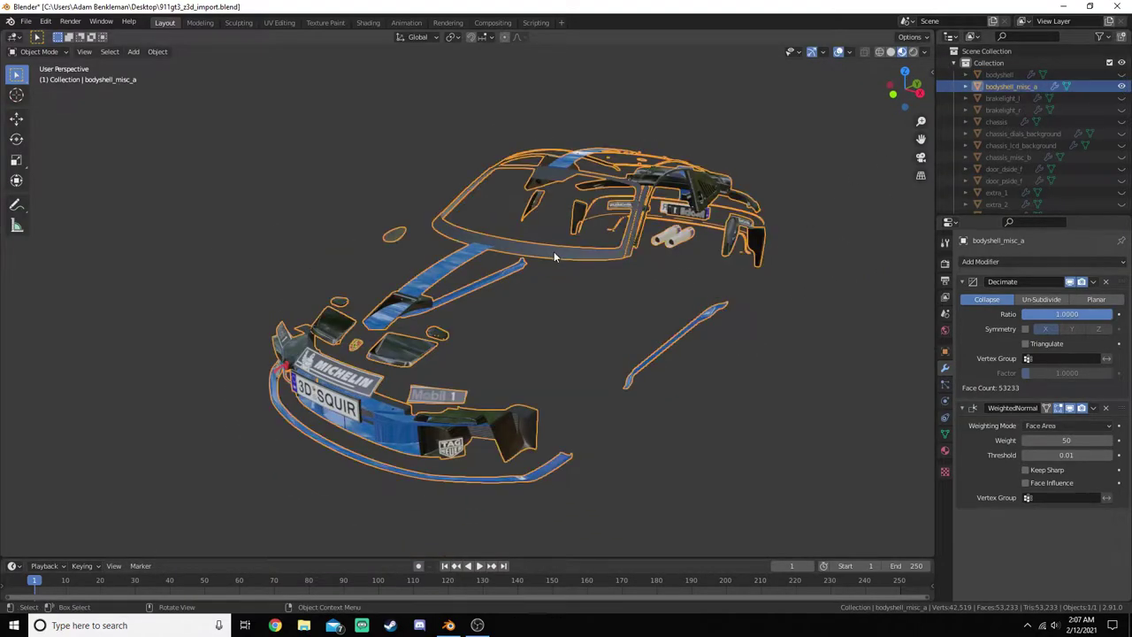
click(845, 323)
middle_drag(844, 322, 641, 296)
- Inspect bodyshell_misc_a's wireframe in Edit Mode: rear-top, roof frame, trim and vented panel
key(Tab)
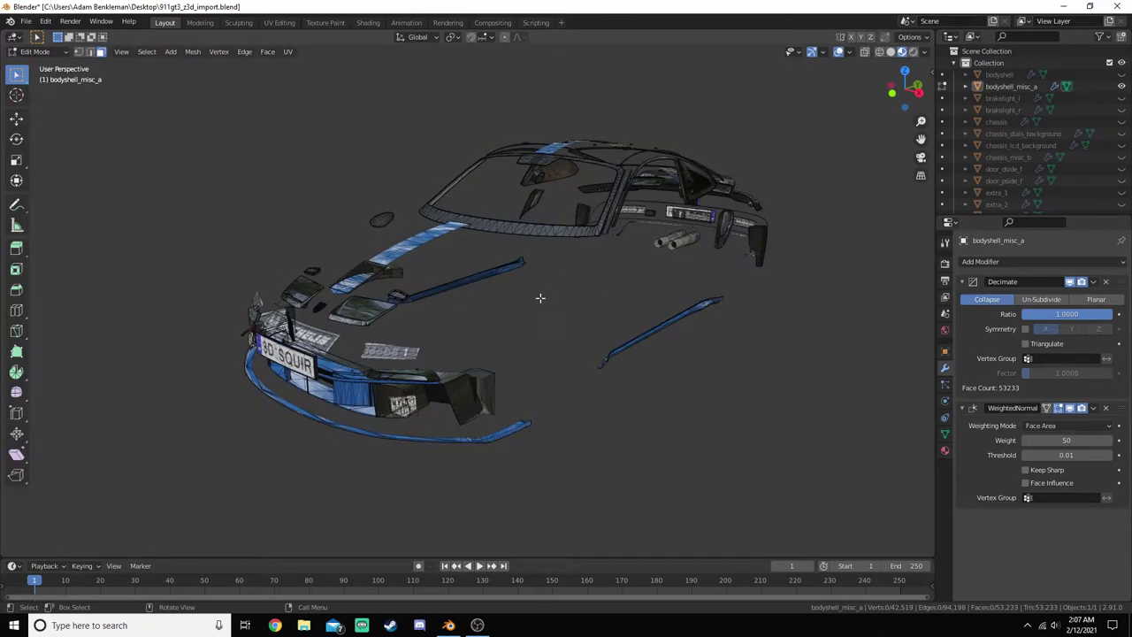
scroll(540, 298, up, 8)
scroll(579, 271, down, 8)
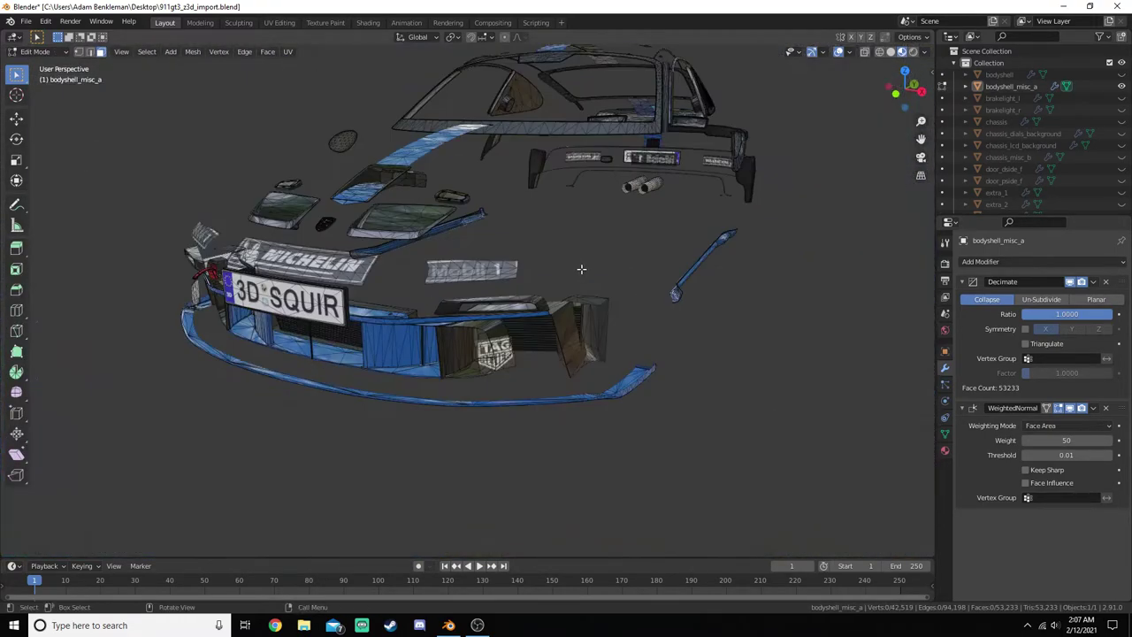
middle_drag(581, 269, 488, 347)
scroll(488, 307, up, 6)
scroll(579, 331, down, 4)
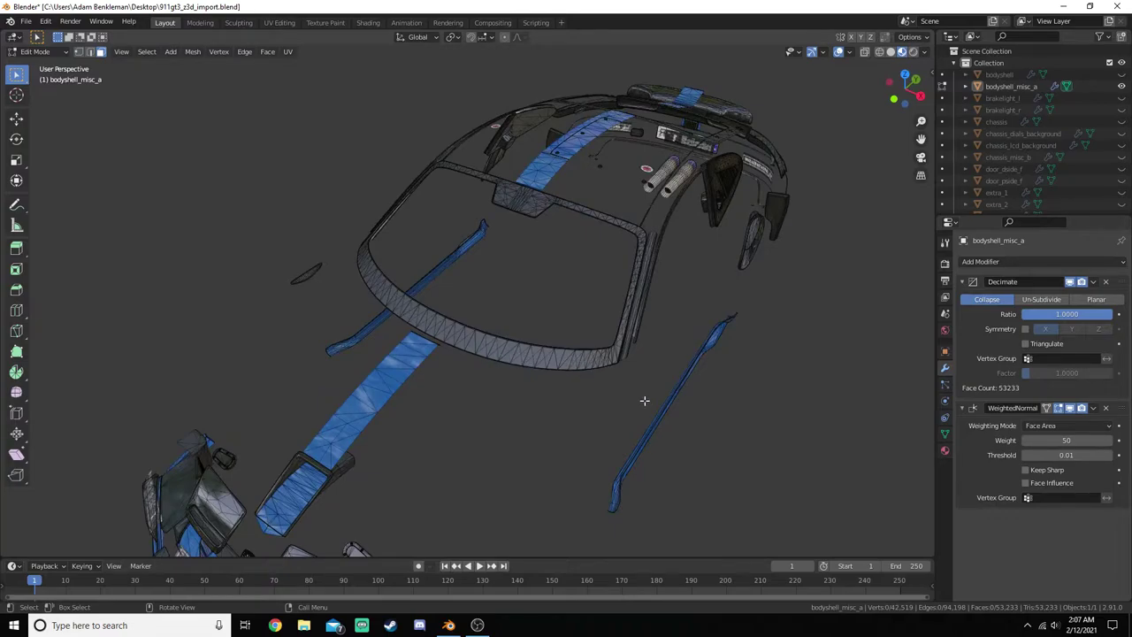
middle_drag(644, 400, 605, 426)
scroll(607, 425, up, 2)
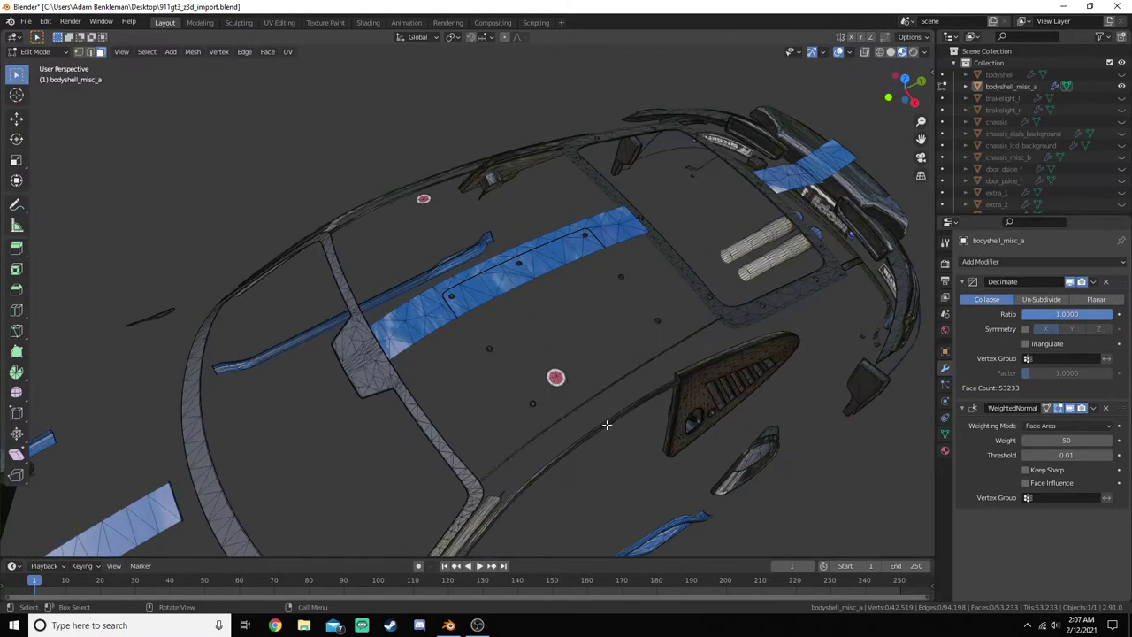
middle_drag(493, 365, 510, 313)
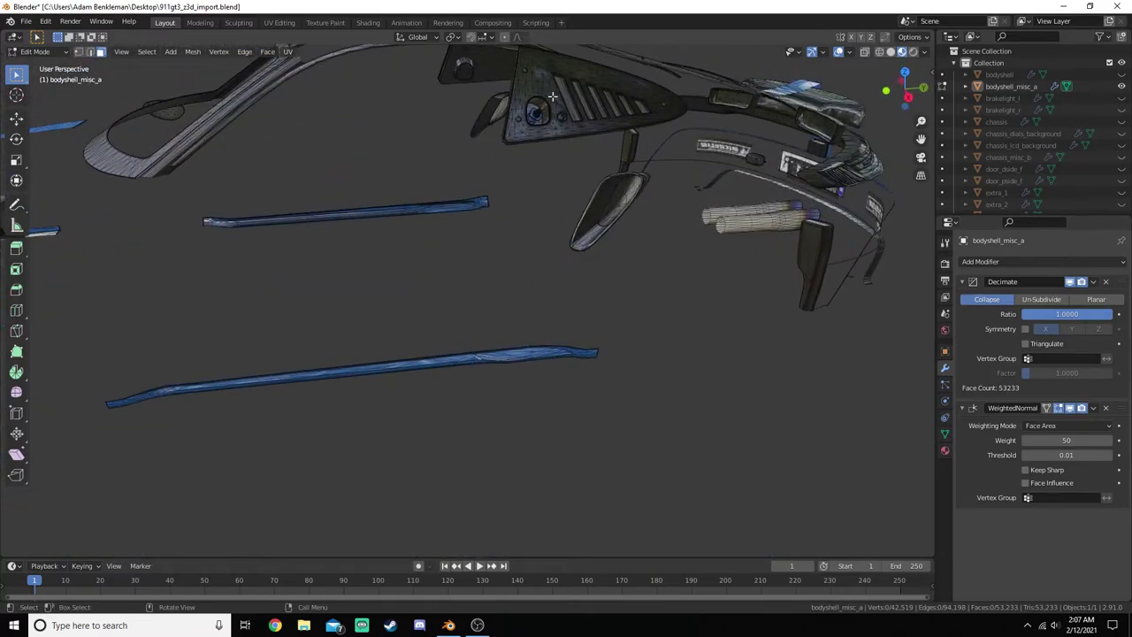
middle_drag(607, 205, 543, 320)
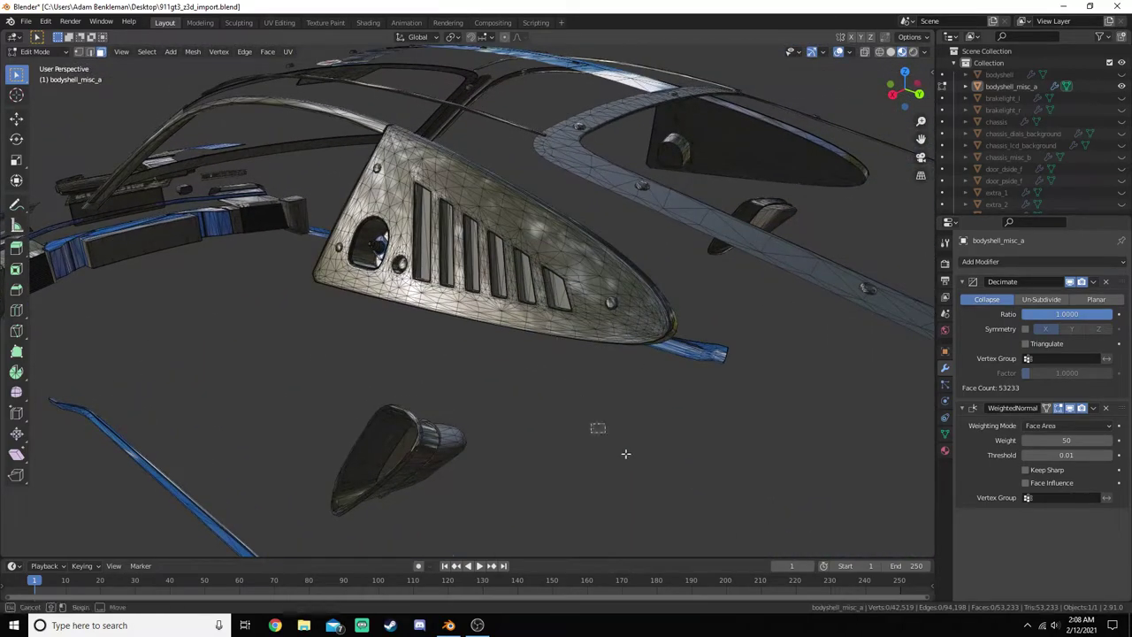
key(Tab)
- Lower bodyshell_misc_a's Decimate ratio by dragging, then try 0.88 and 0.87
scroll(645, 446, up, 3)
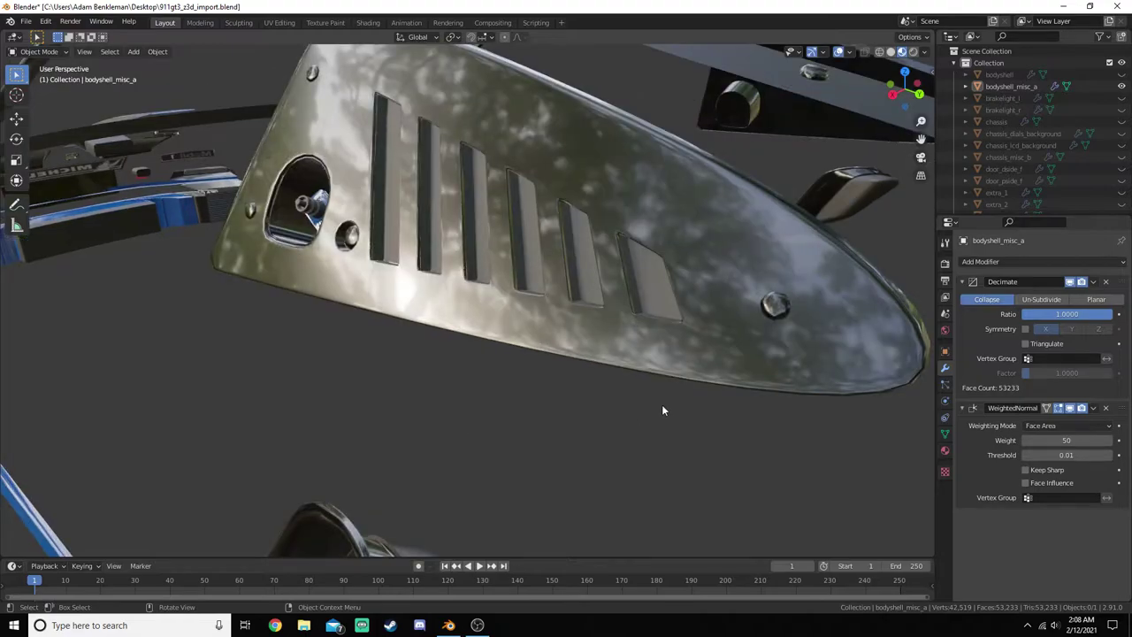
drag(1110, 314, 1097, 314)
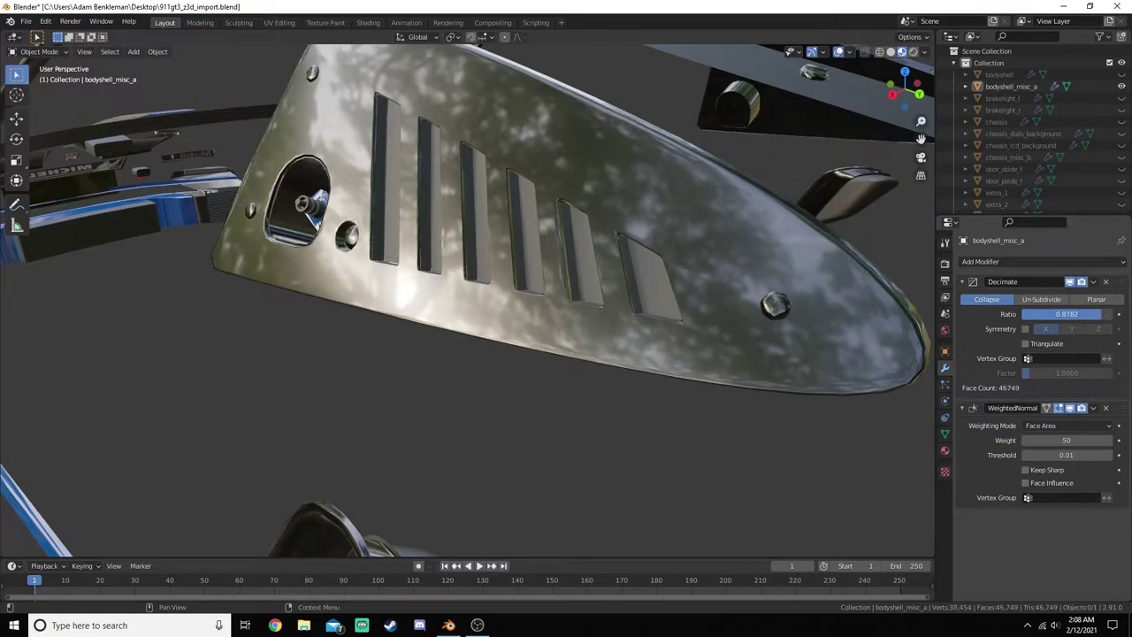
click(1103, 315)
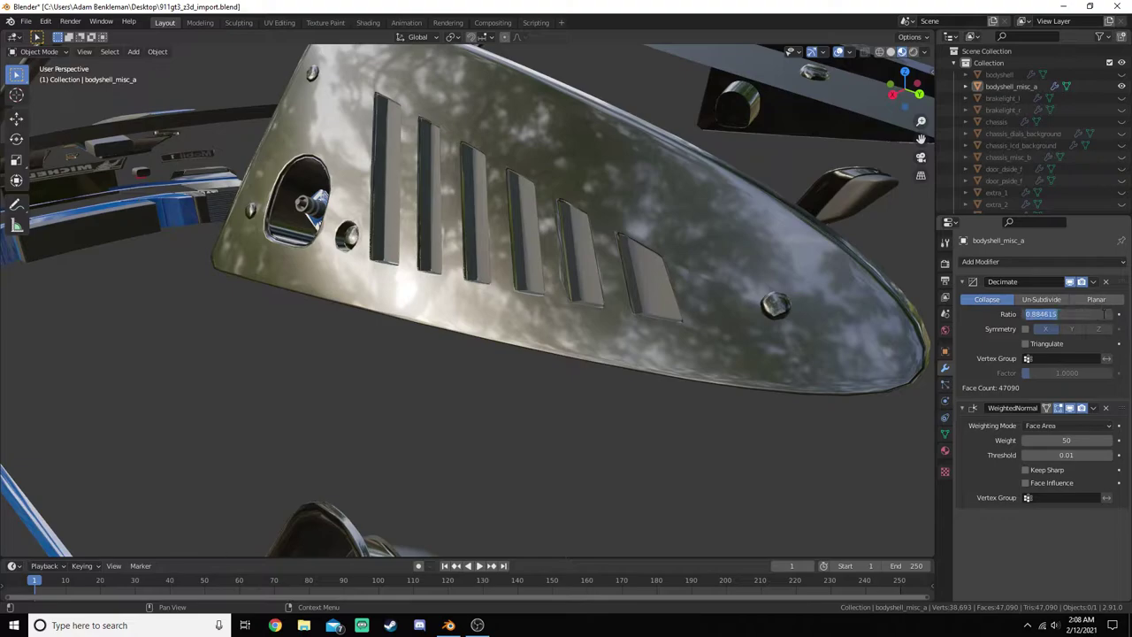
key(Return)
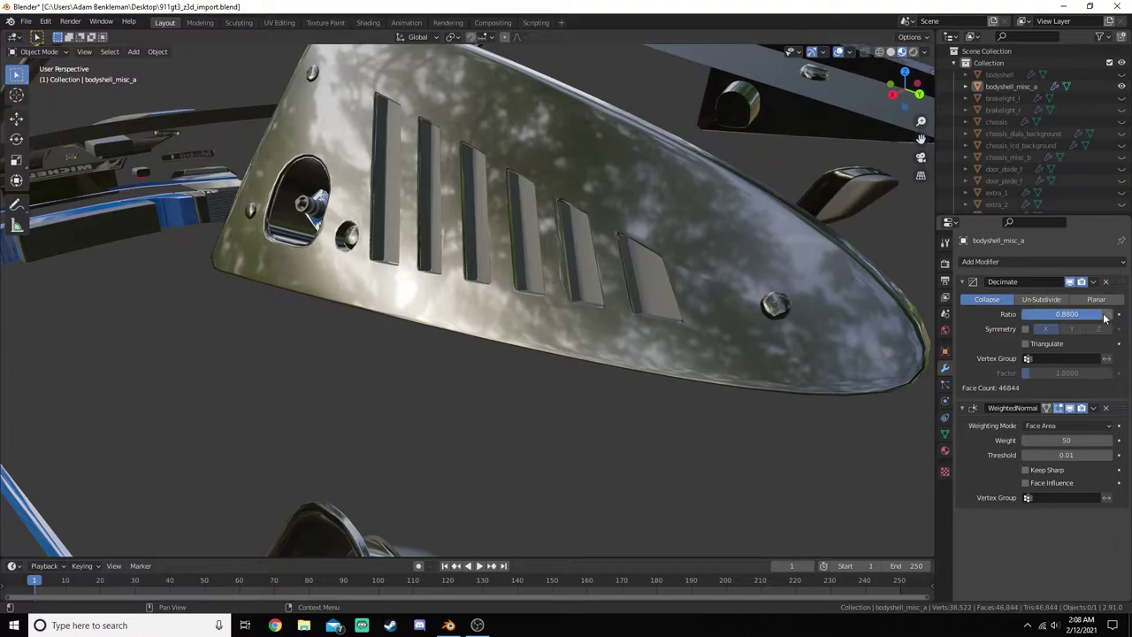
click(1110, 315)
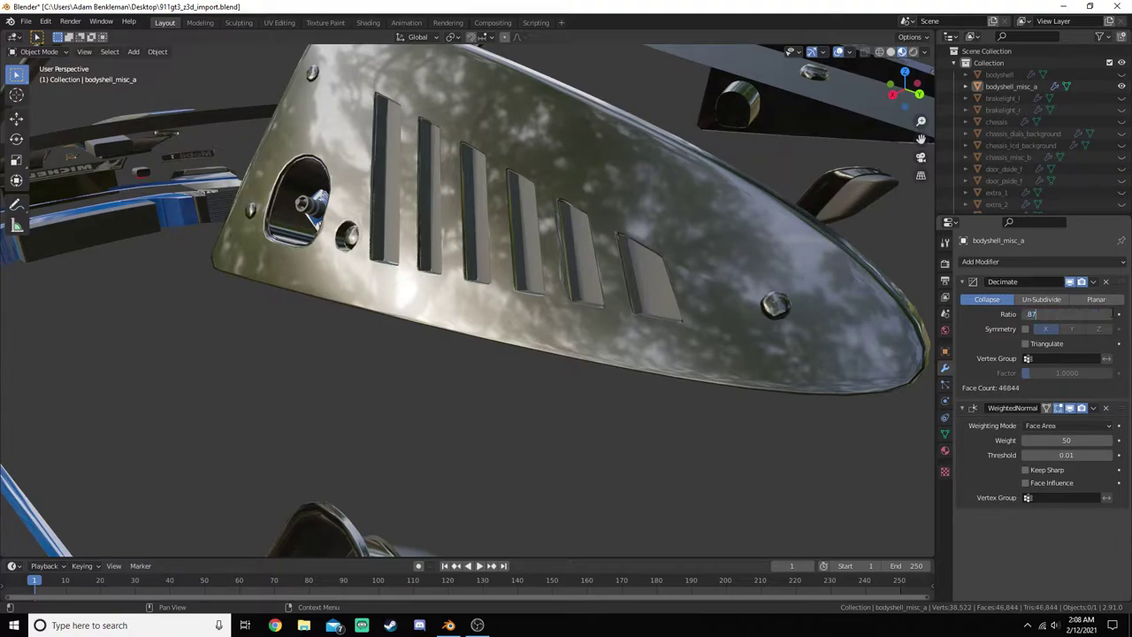
key(Return)
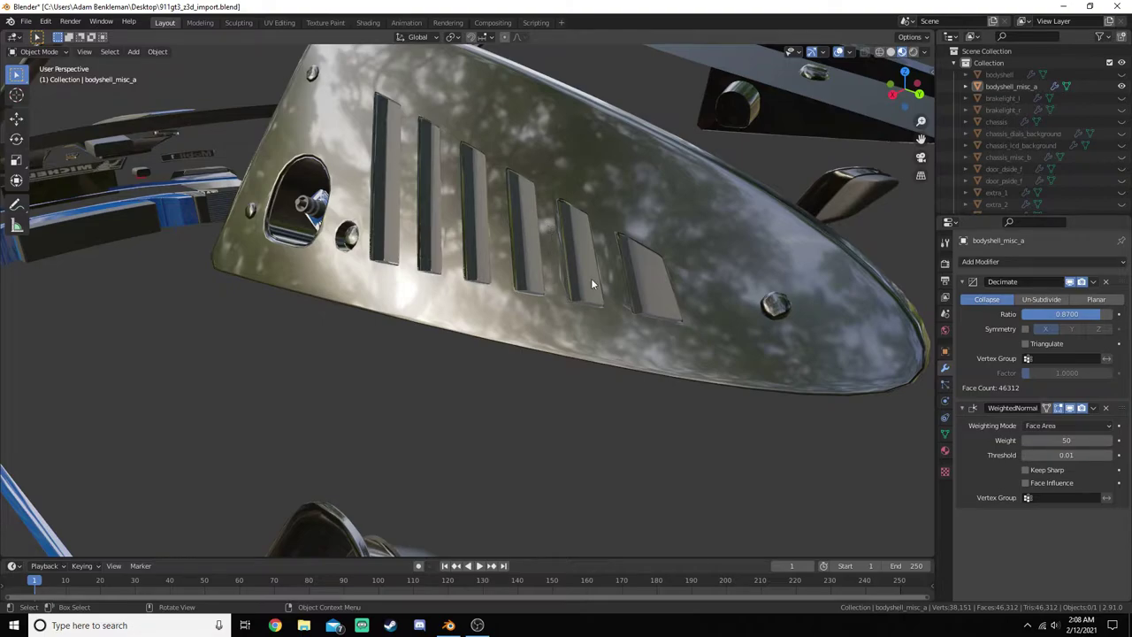
- Compare ratios .88 and .89, settling back at 0.88 for 46844 faces
click(1068, 314)
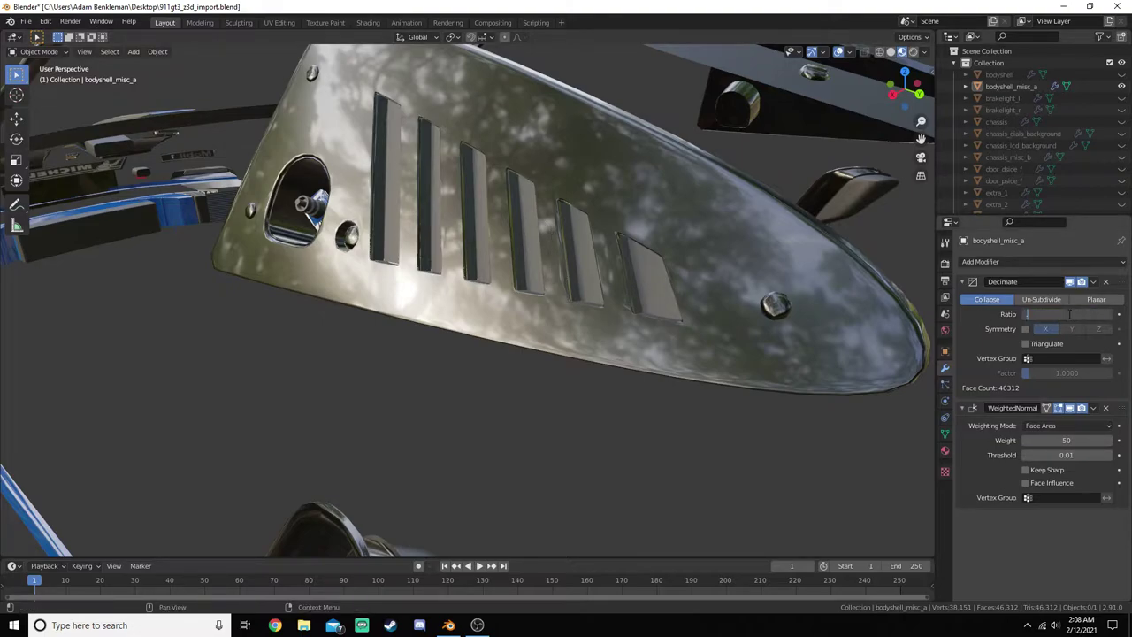
text(.88)
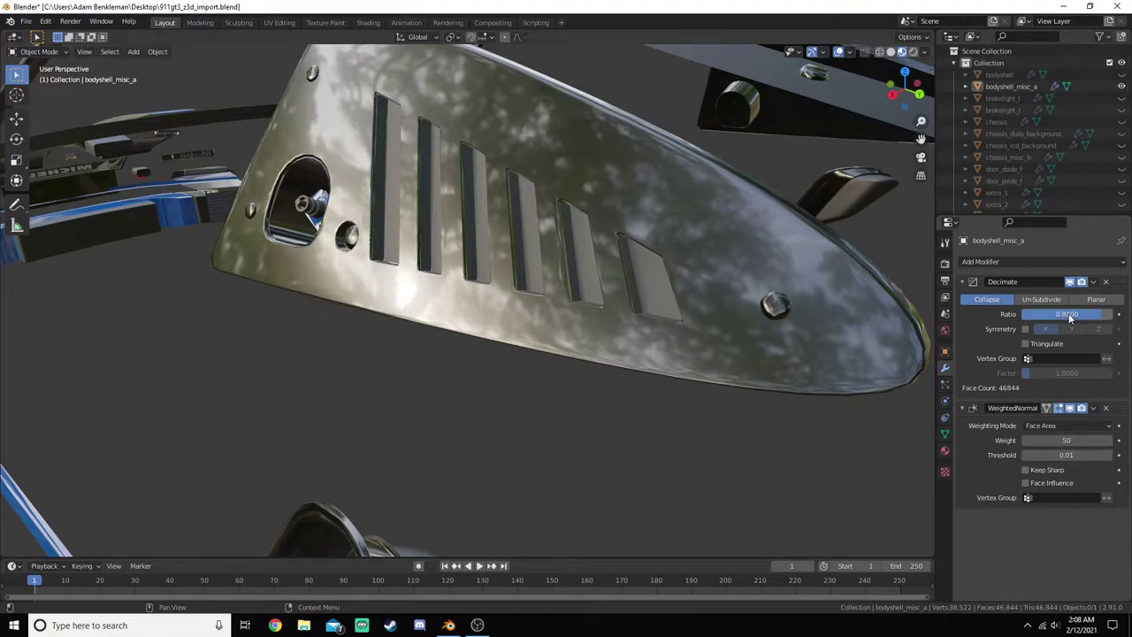
key(Return)
click(1067, 315)
text(.89)
key(Return)
click(1088, 314)
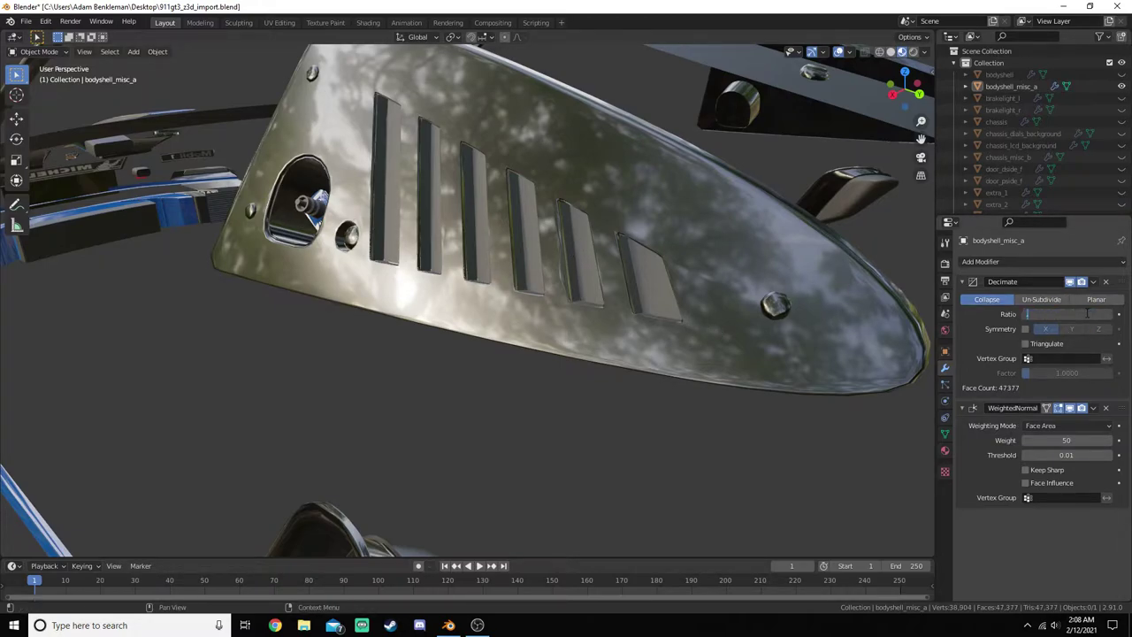
text(.88)
key(Return)
- Orbit around the whole car and select all objects
scroll(531, 357, down, 8)
middle_drag(513, 353, 592, 334)
scroll(552, 365, up, 6)
key(a)
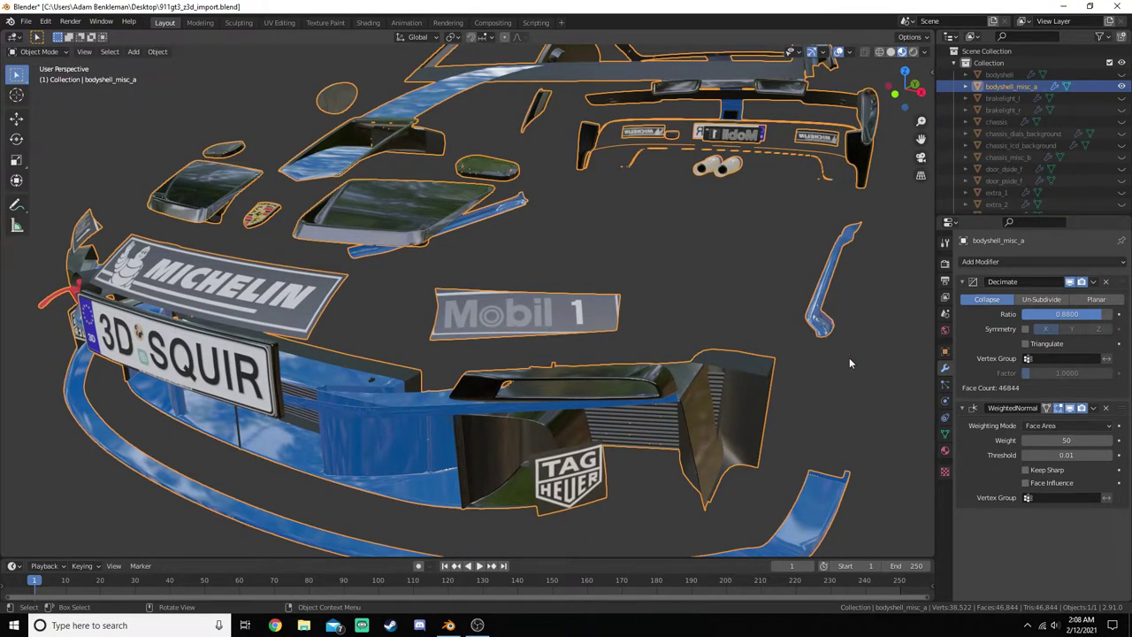
key(alt+a)
click(1049, 315)
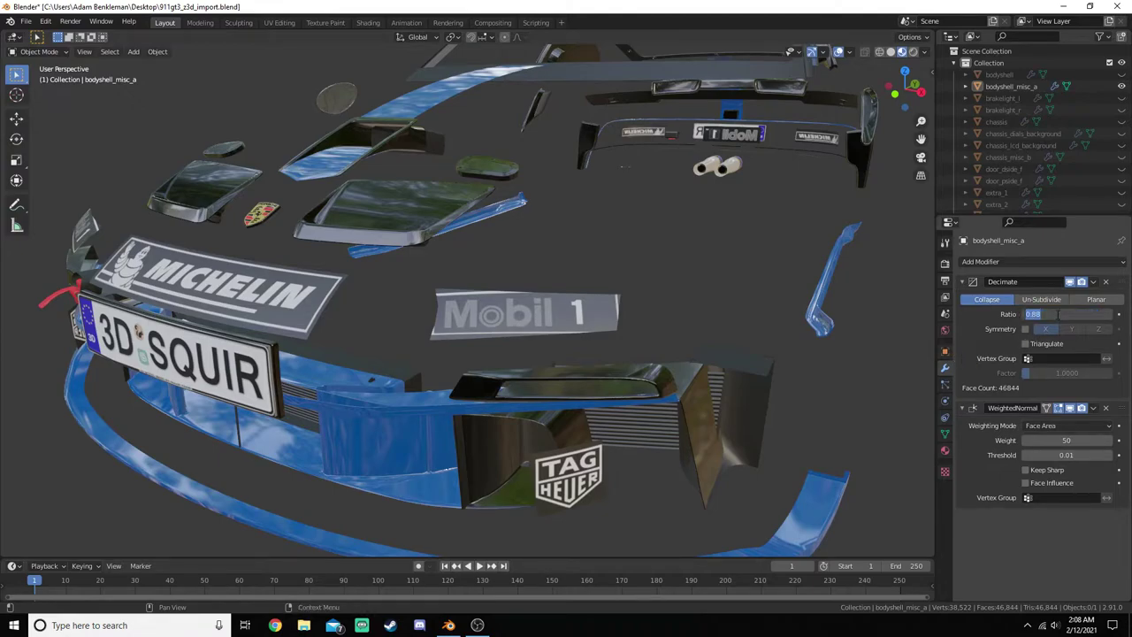
text(1)
key(Return)
click(1058, 315)
text(.88)
key(Return)
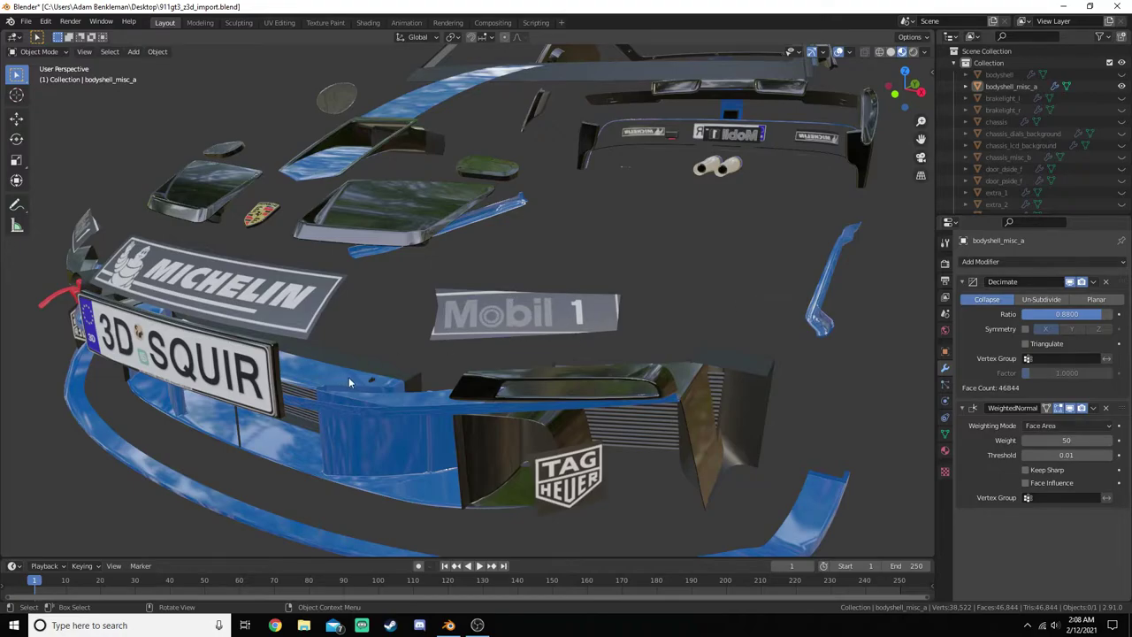
middle_drag(349, 382, 754, 424)
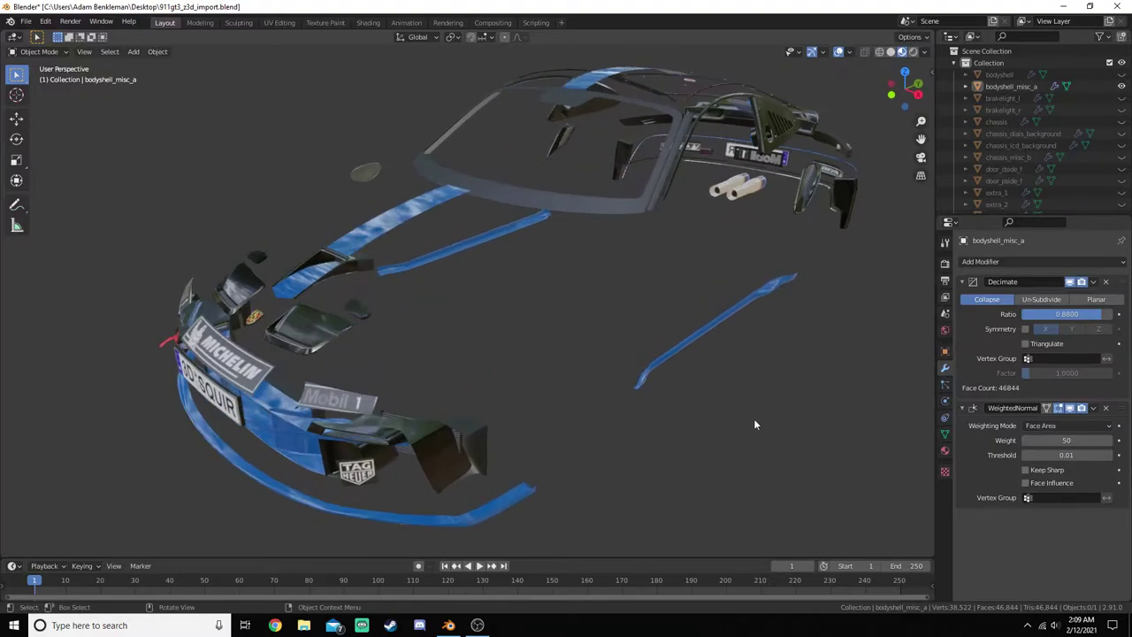
- Show brakelight_l on its own and frame it in the viewport
click(1121, 86)
click(1121, 98)
click(993, 99)
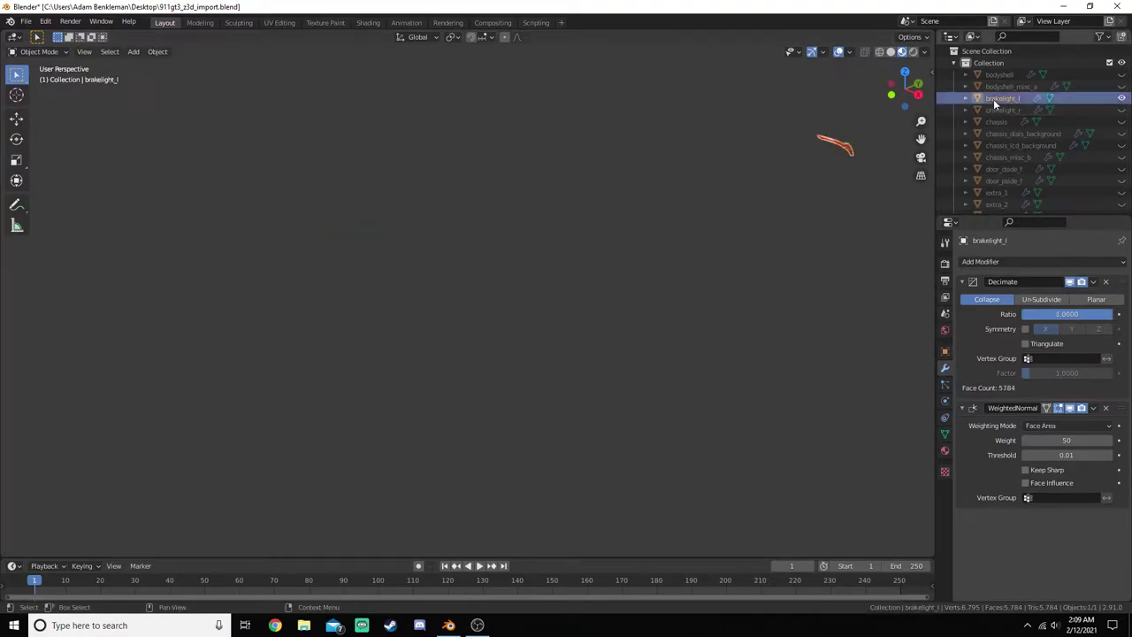
middle_drag(610, 231, 624, 240)
middle_drag(648, 237, 798, 259)
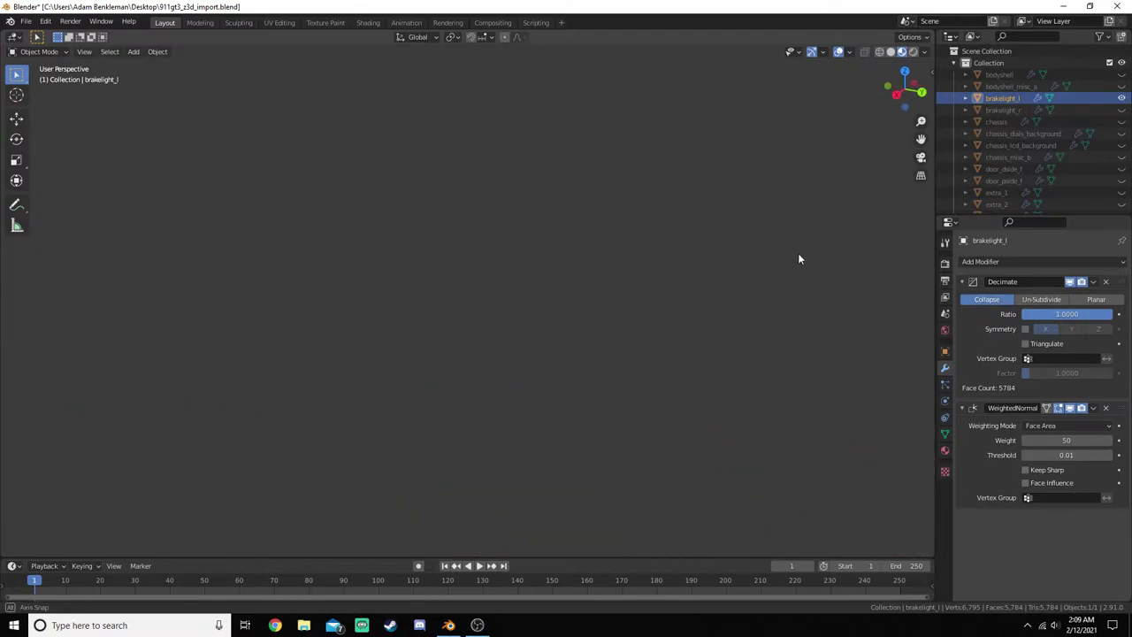
middle_drag(702, 253, 493, 273)
key(KP_Decimal)
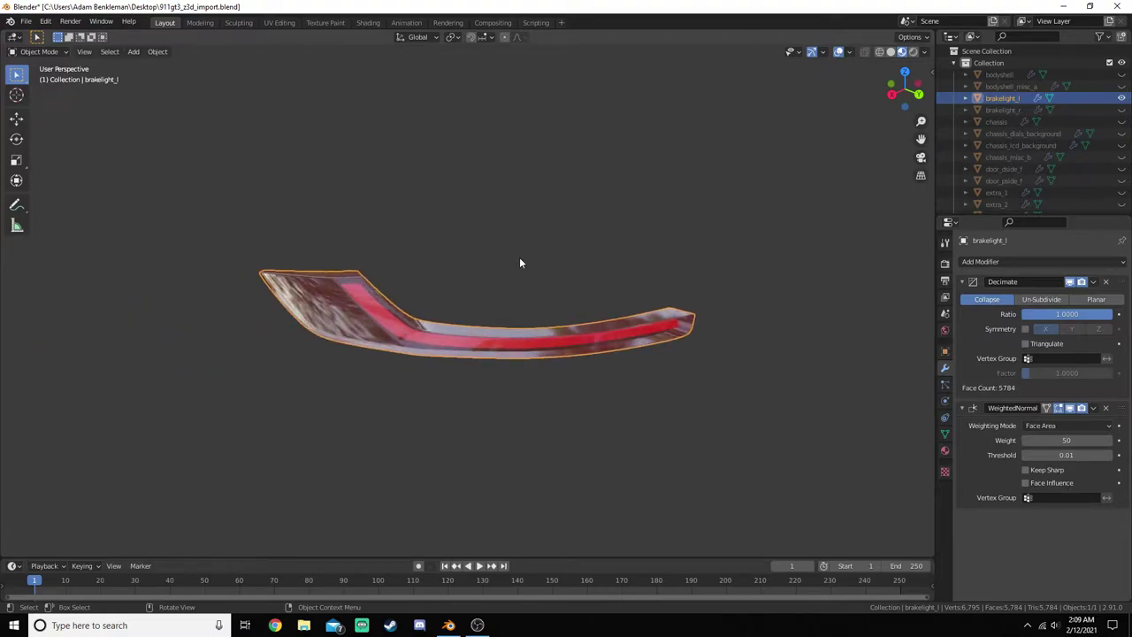
scroll(584, 264, down, 10)
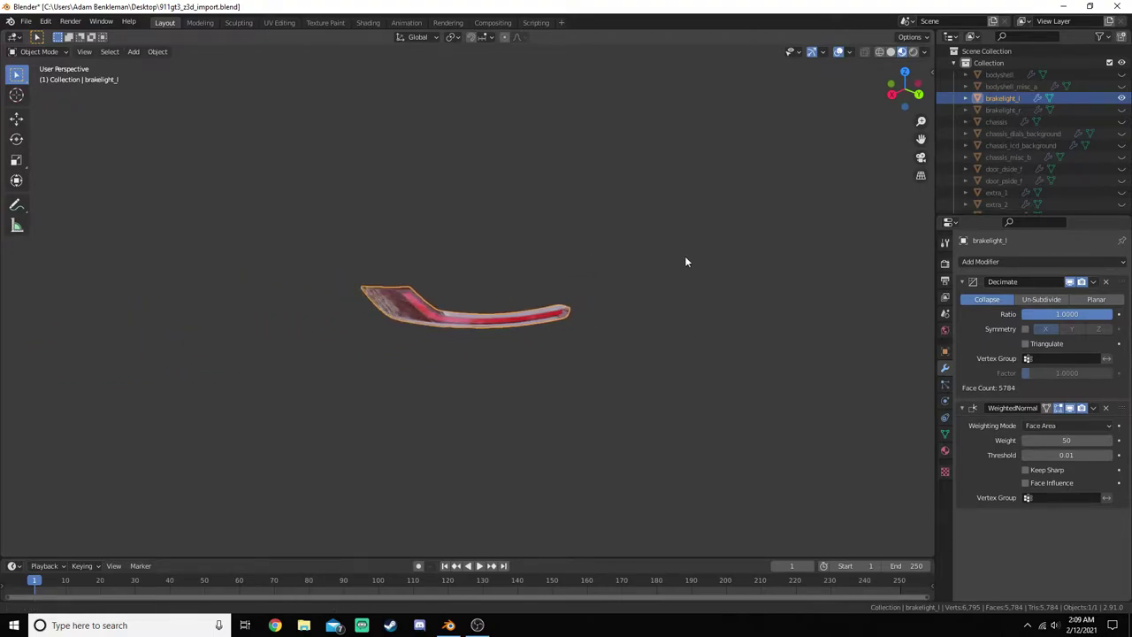
- Undo an accidental deletion of brakelight_l, then reframe it and view it end-on
key(period)
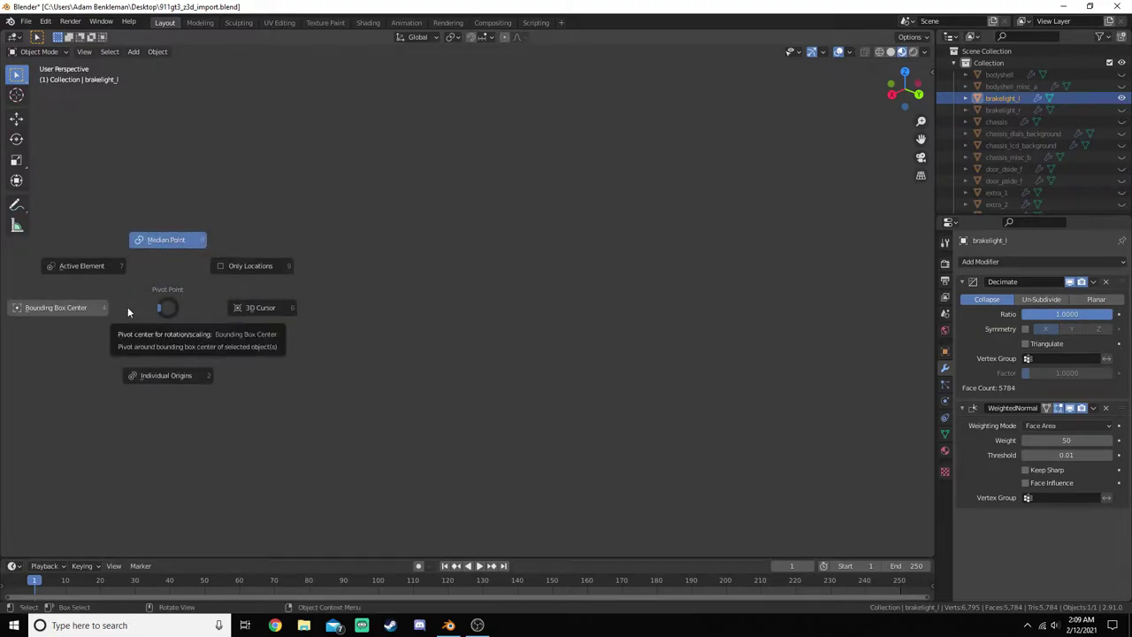
click(179, 285)
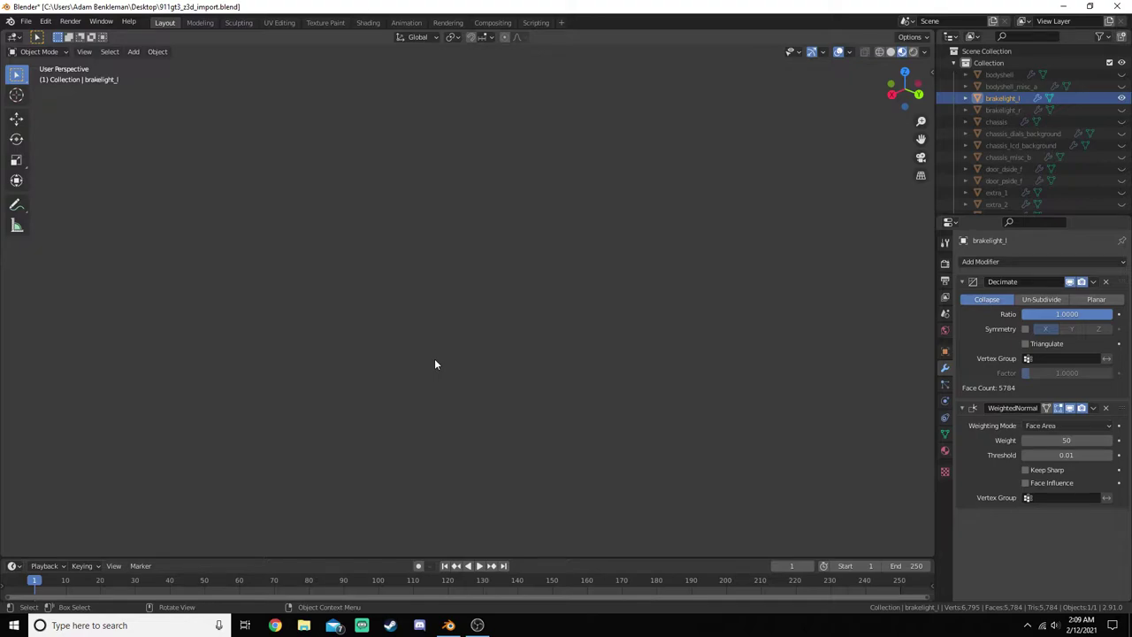
key(Delete)
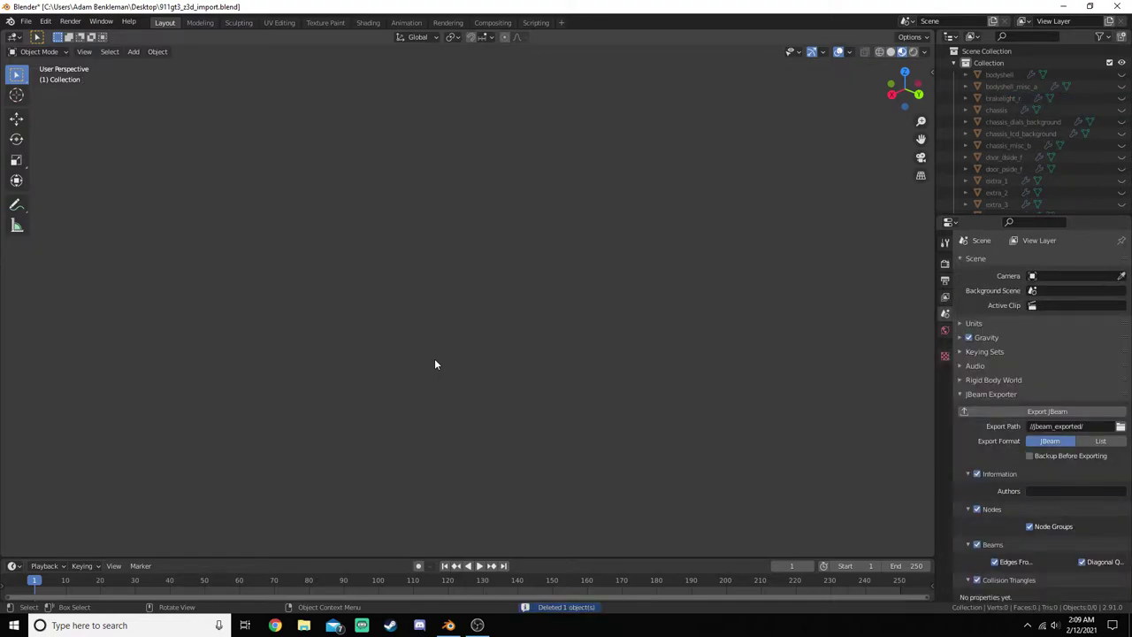
key(ctrl+z)
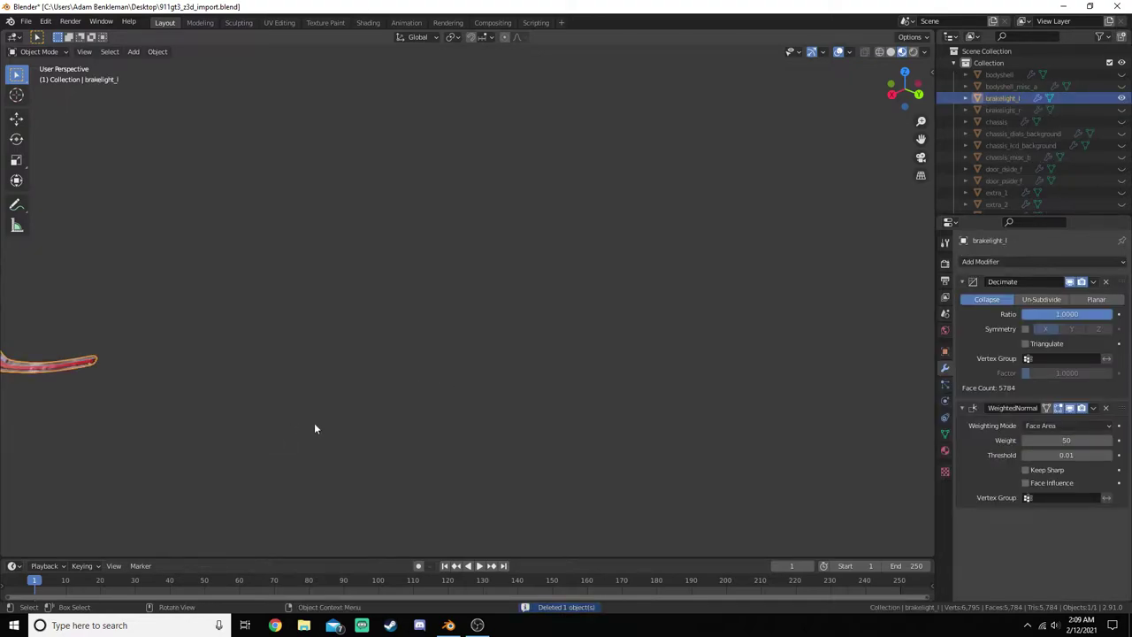
middle_drag(314, 428, 337, 407)
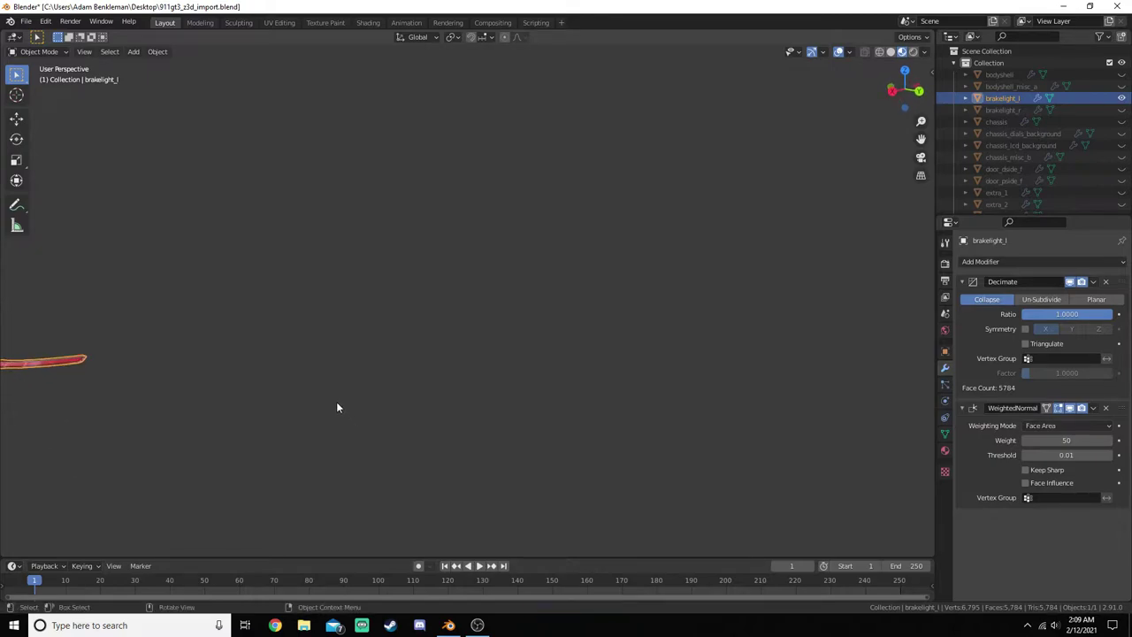
key(KP_Decimal)
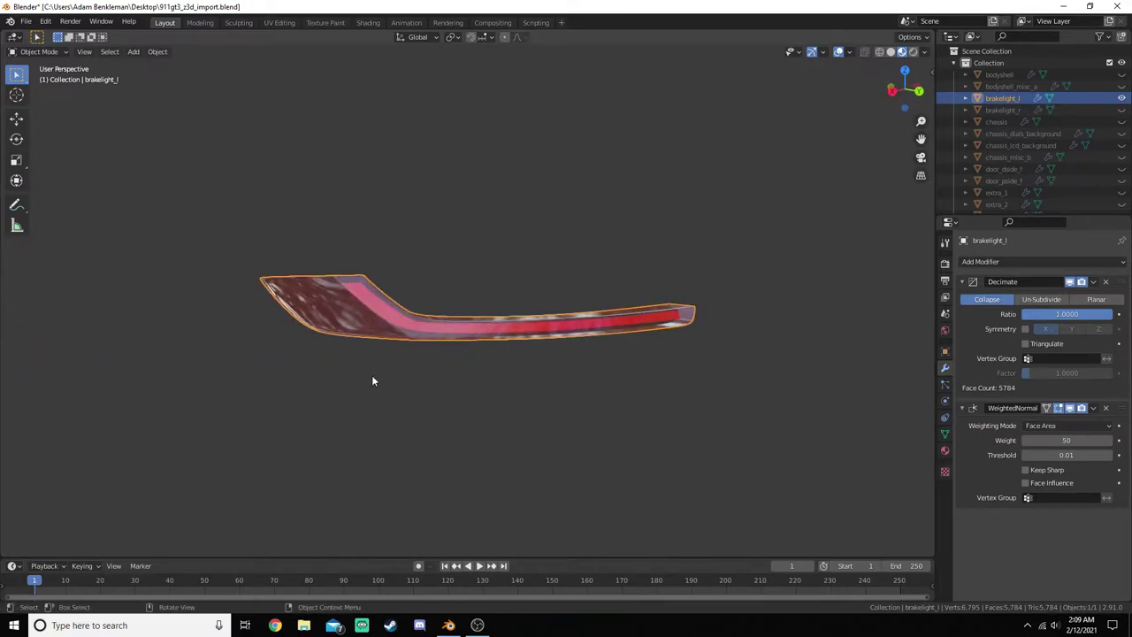
middle_drag(450, 395, 520, 420)
- In Edit Mode, select linked brakelight geometry and separate it into its own object
key(Tab)
middle_drag(770, 440, 264, 360)
key(ctrl+l)
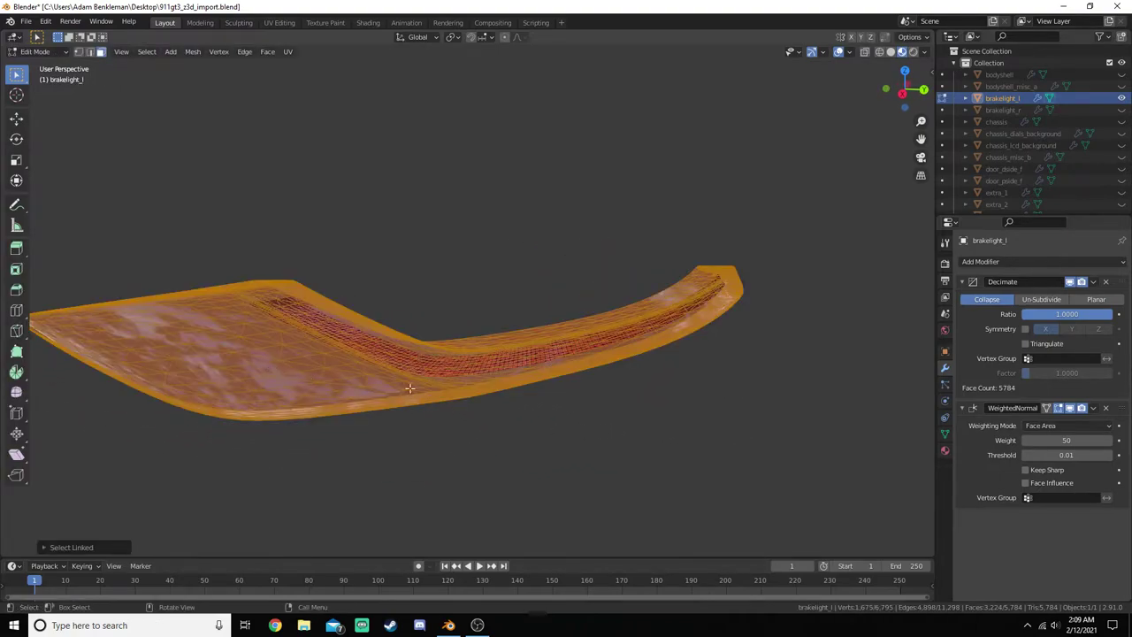
key(p)
click(569, 409)
key(Tab)
drag(637, 431, 703, 471)
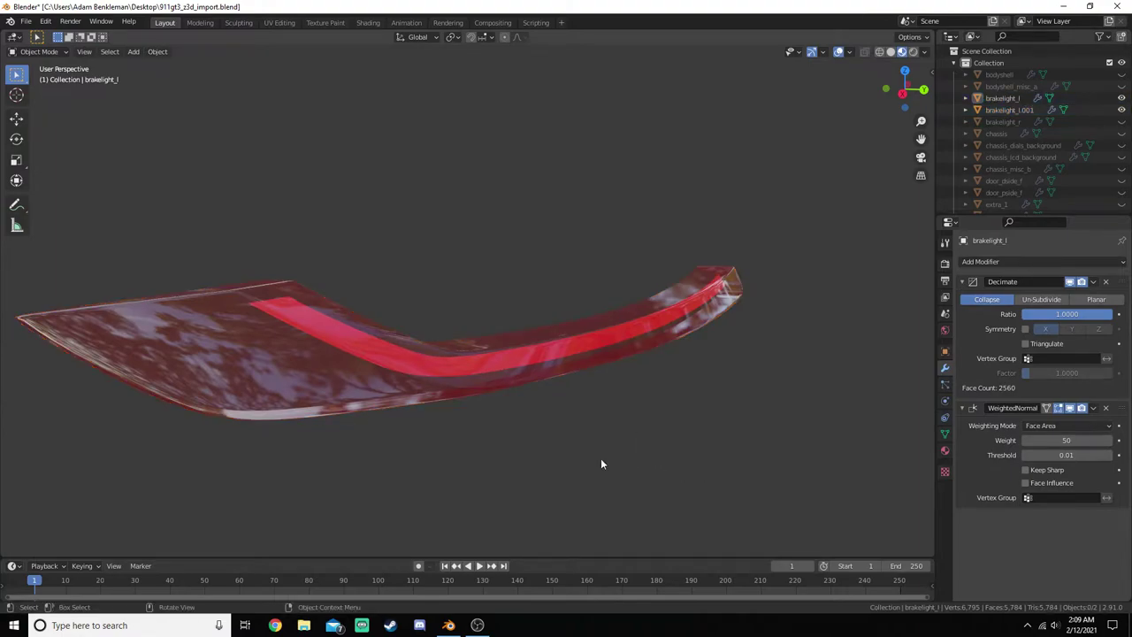
- Select the brakelight body and check its mesh in Edit Mode
click(451, 386)
key(Tab)
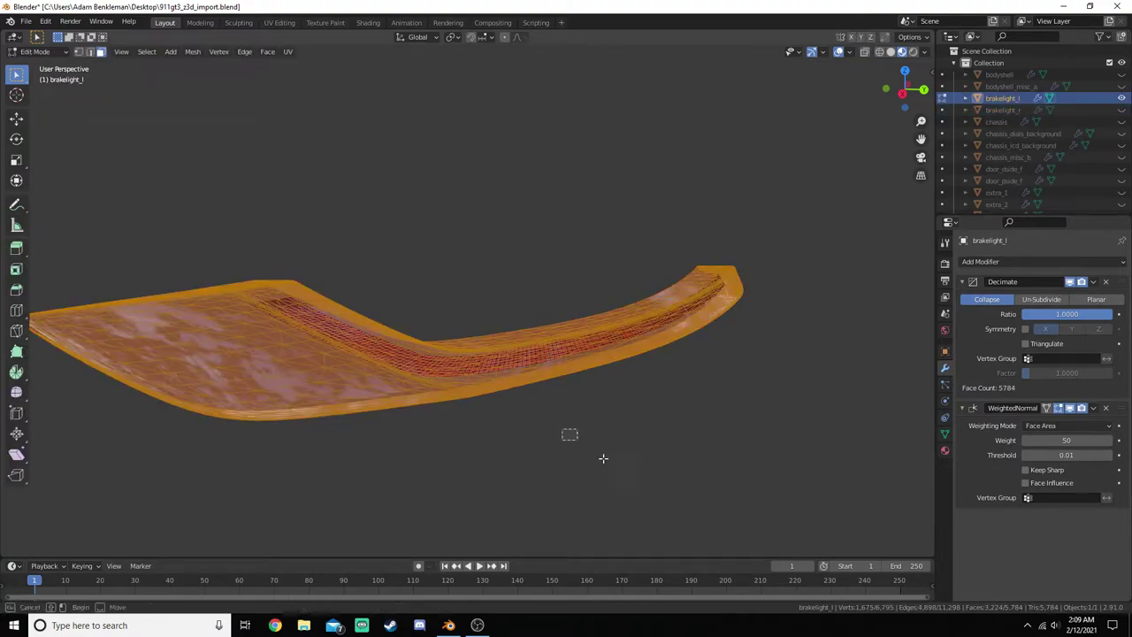
click(603, 459)
key(Tab)
click(672, 485)
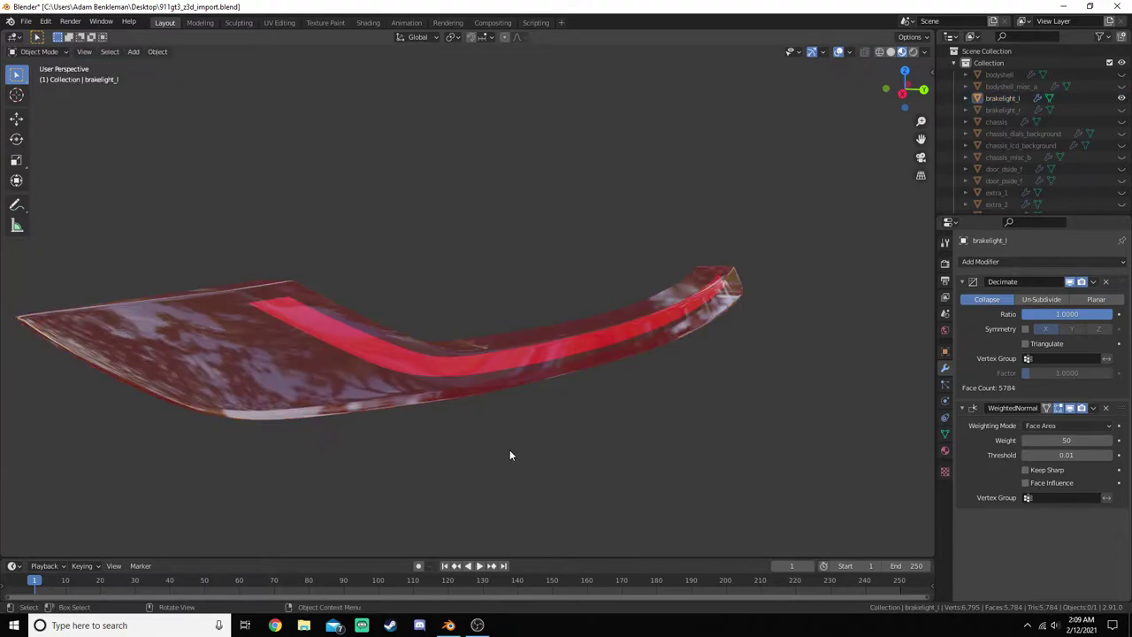
- Select the connected red strip geometry and separate it into a new object
click(279, 359)
key(Tab)
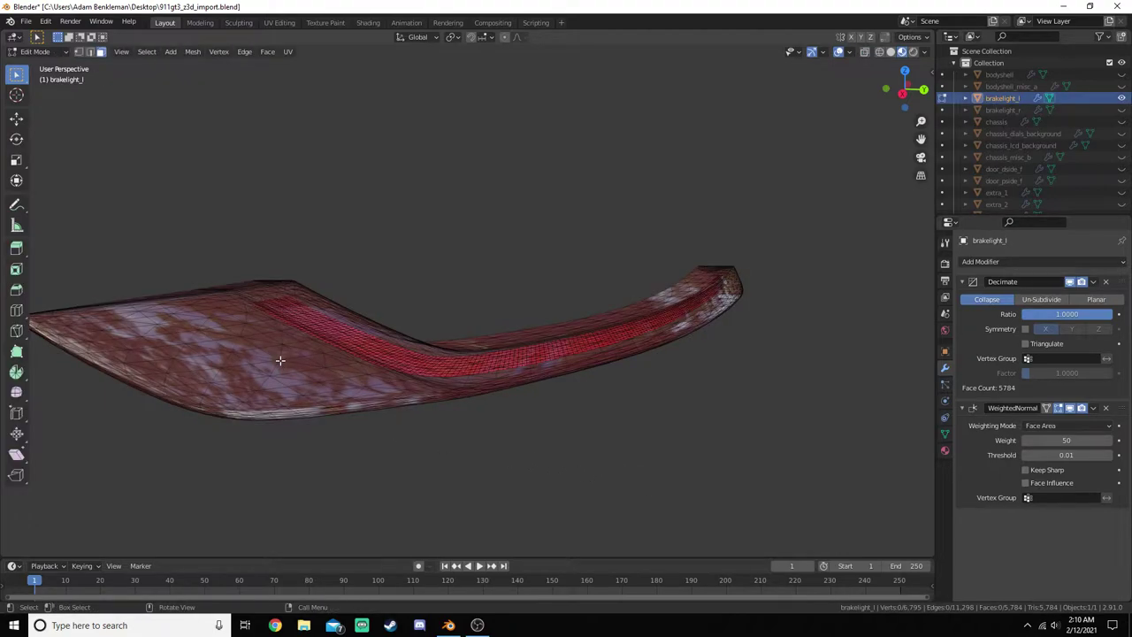
key(l)
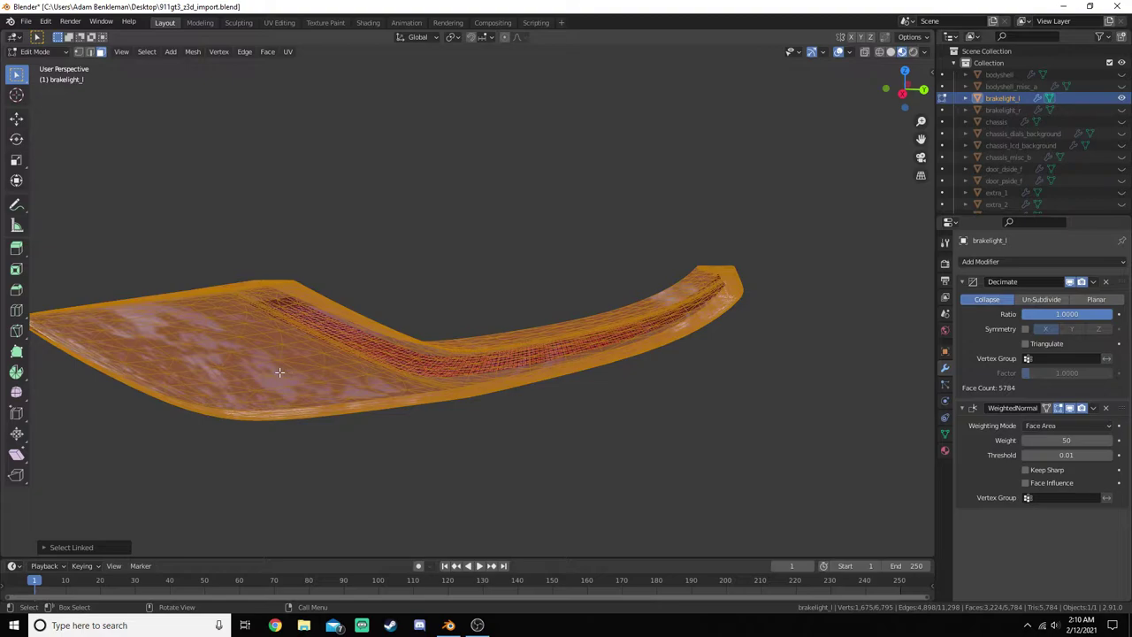
middle_drag(279, 371, 321, 408)
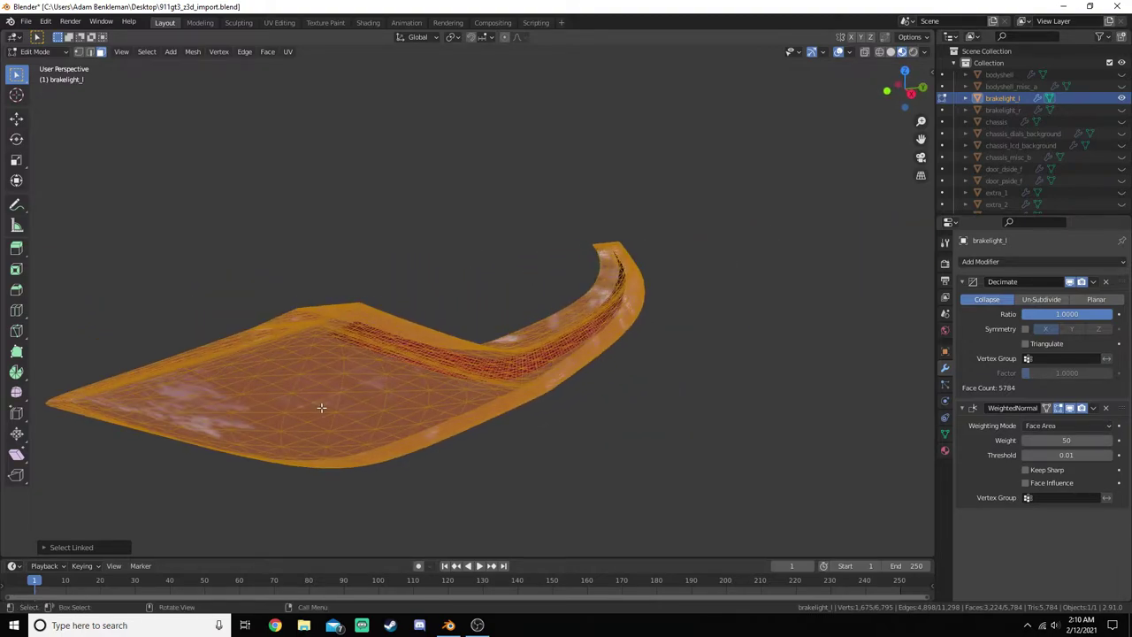
key(p)
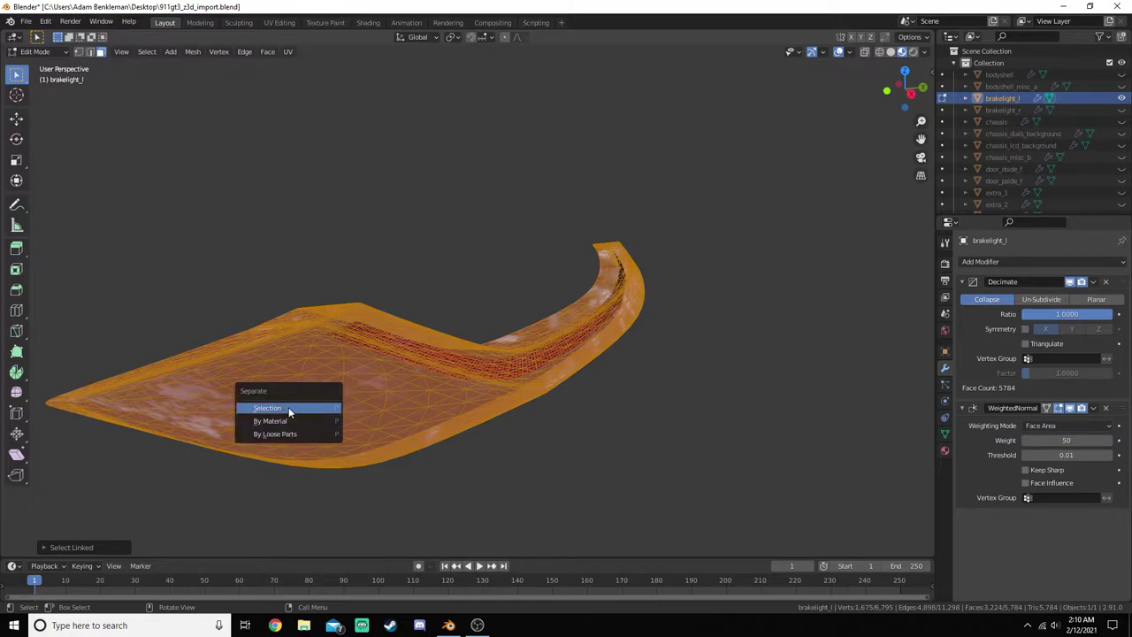
click(288, 406)
key(Tab)
click(658, 446)
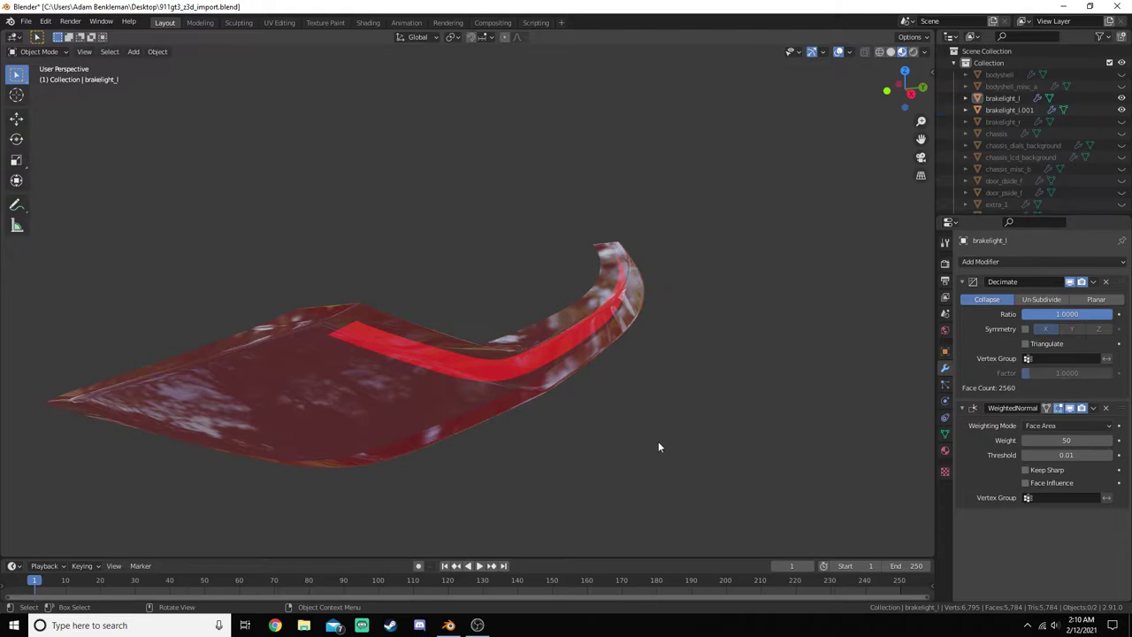
- Hide the outer brakelight body and frame the red strip, brakelight_l.001
click(424, 414)
key(h)
click(483, 371)
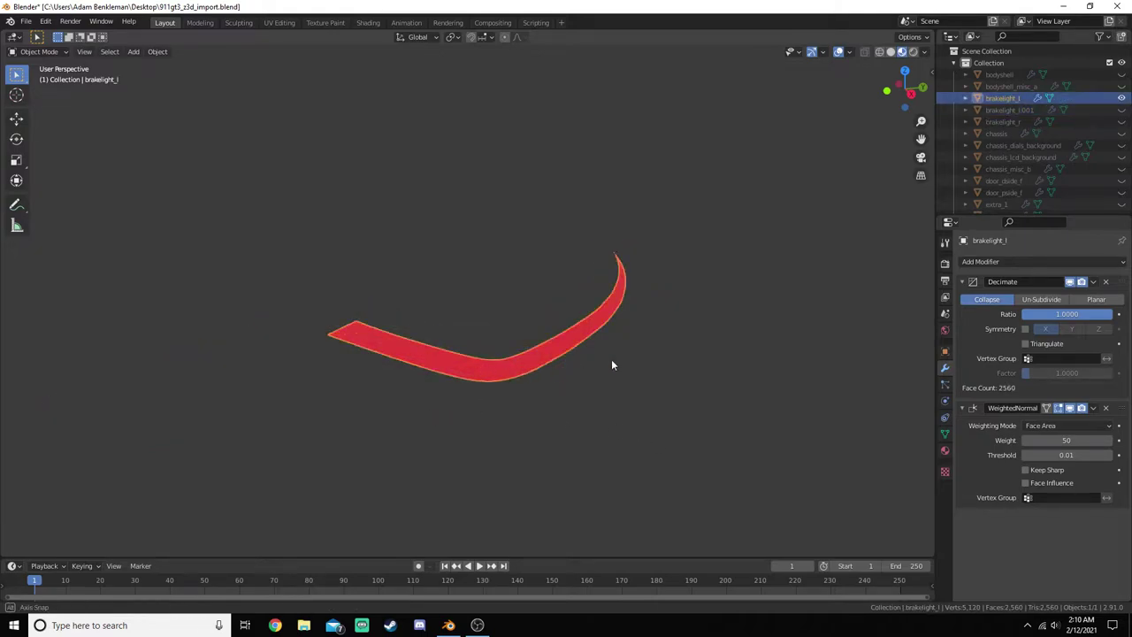
key(KP_Decimal)
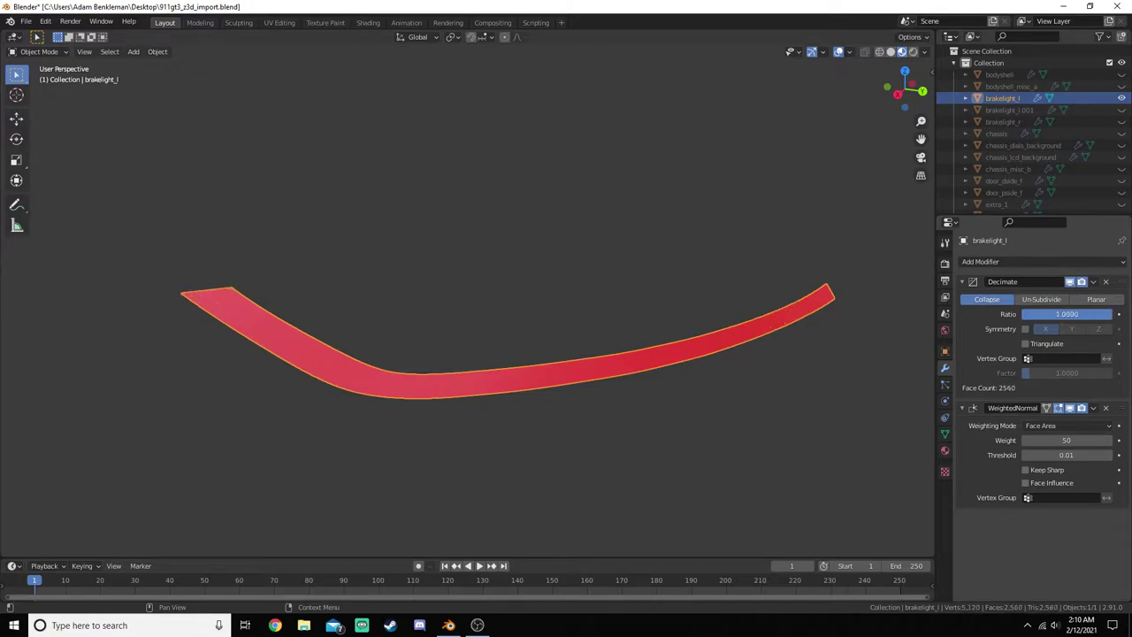
key(i)
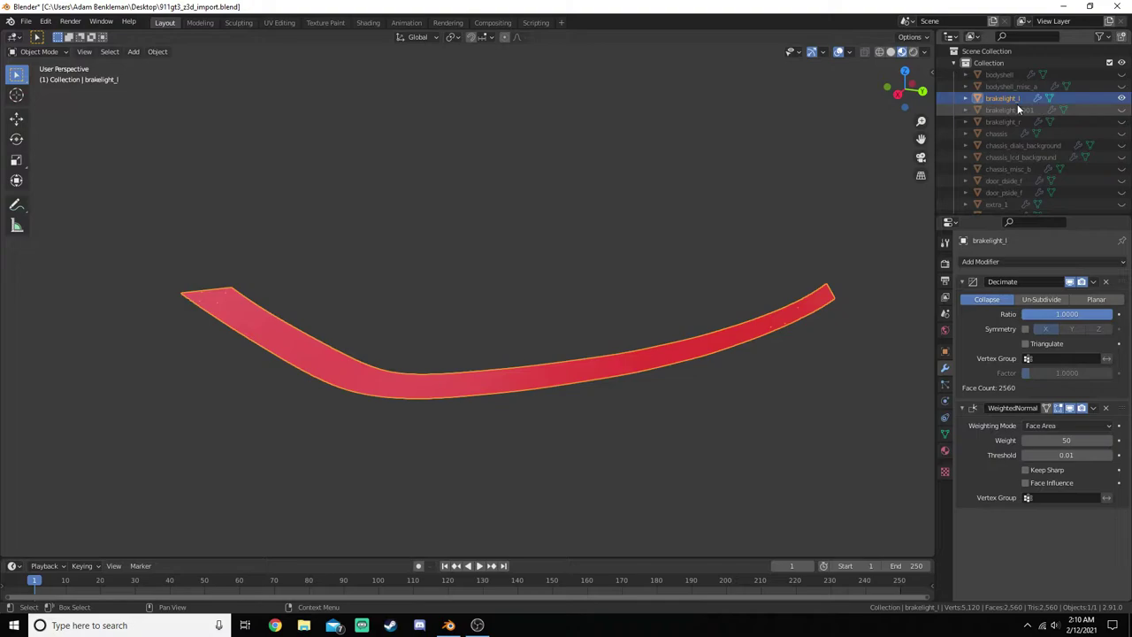
click(1017, 110)
key(KP_Decimal)
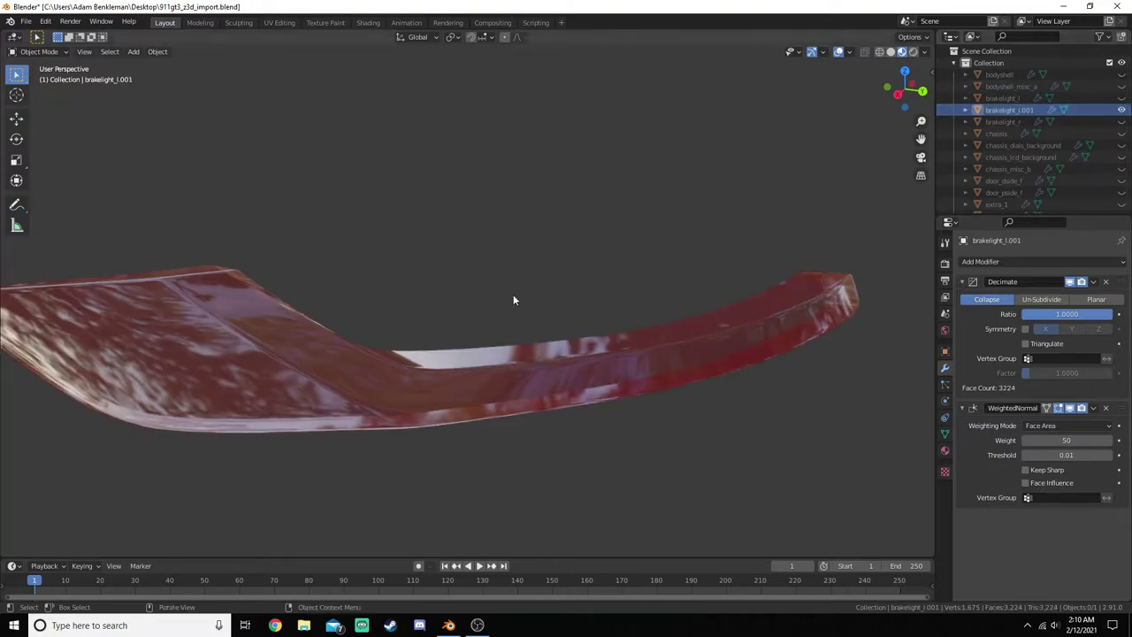
- Join brakelight_l.001 back into brakelight_l, restoring 5784 faces
click(538, 378)
key(alt+a)
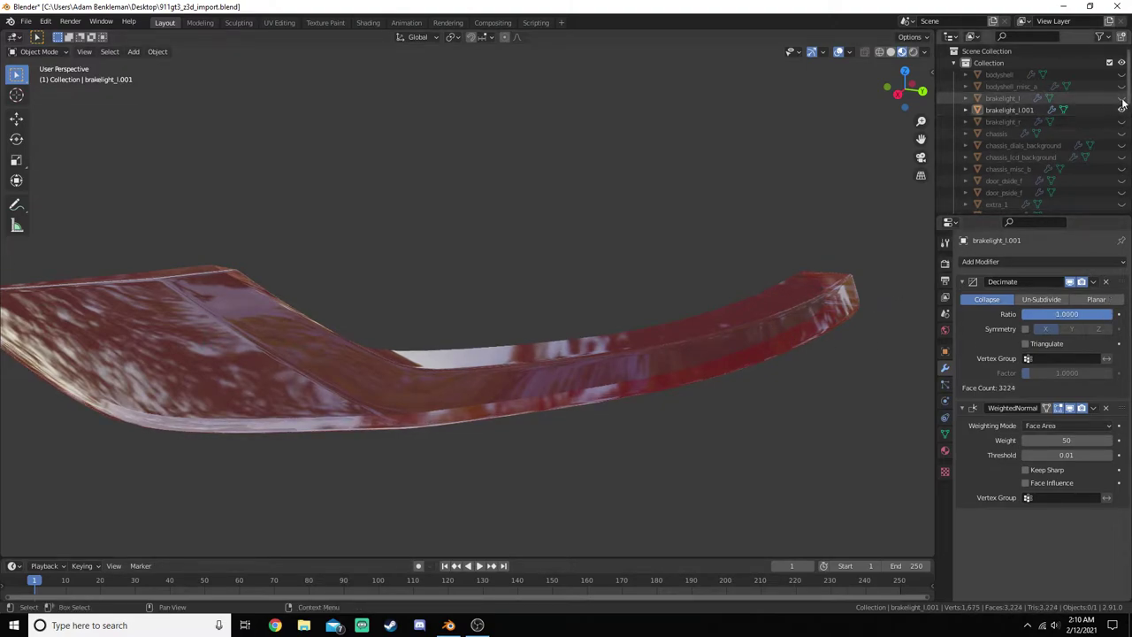
key(a)
key(ctrl+z)
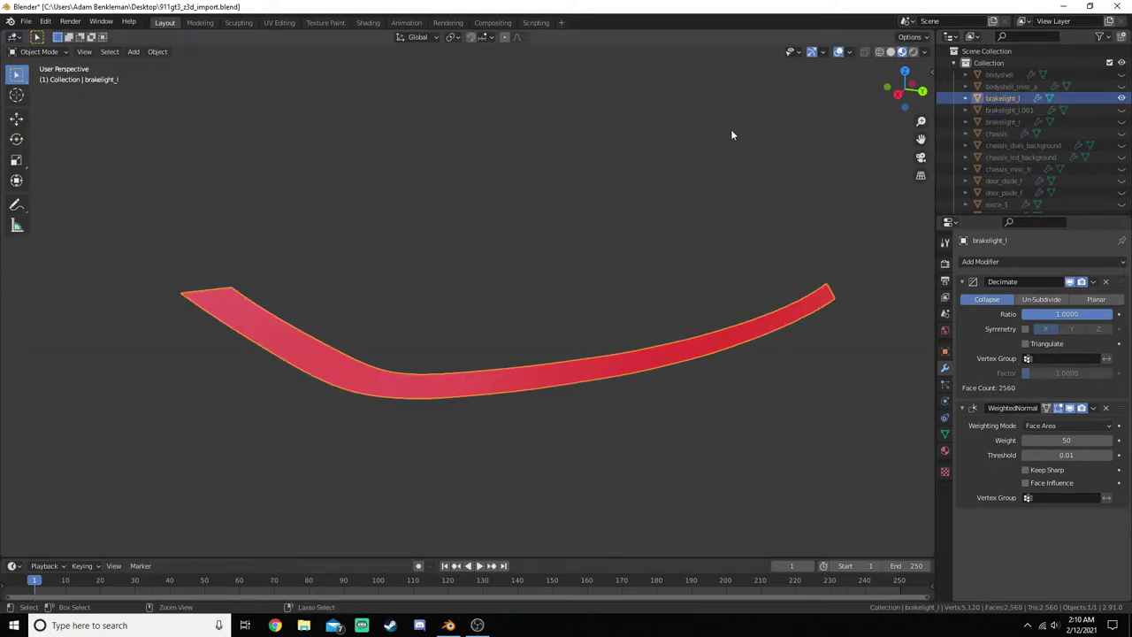
key(ctrl+shift+z)
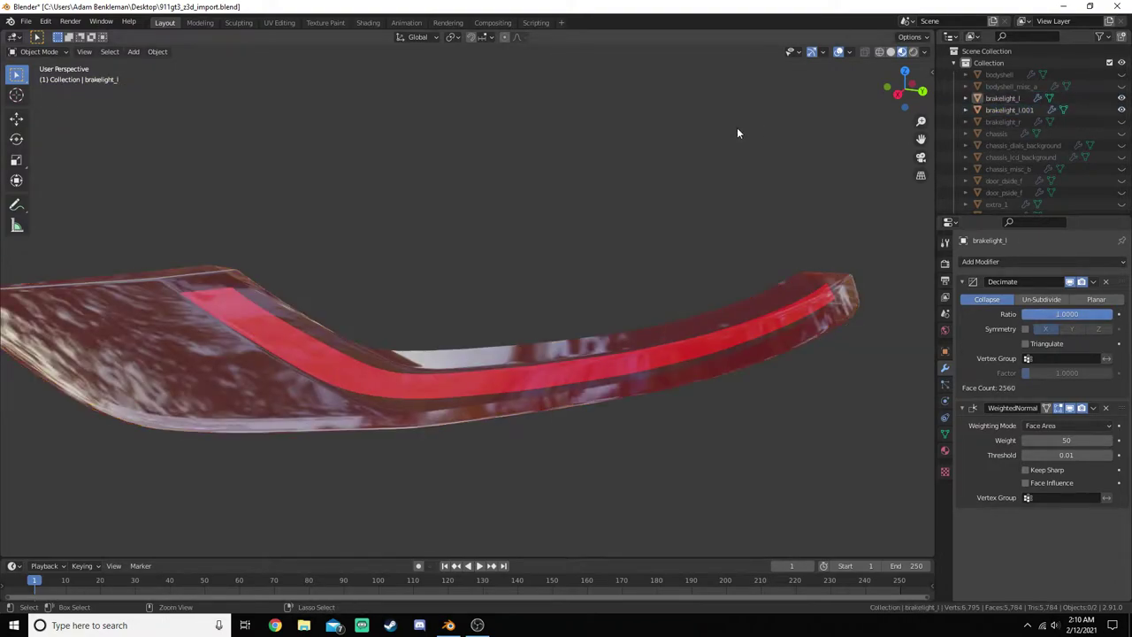
key(Tab)
key(ctrl+j)
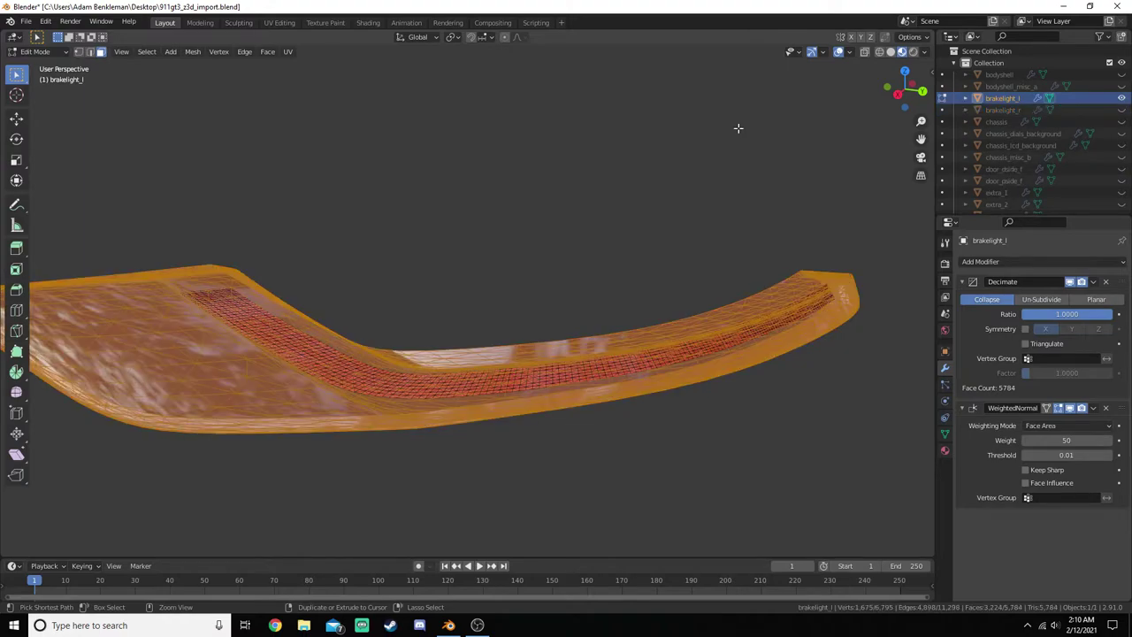
key(Tab)
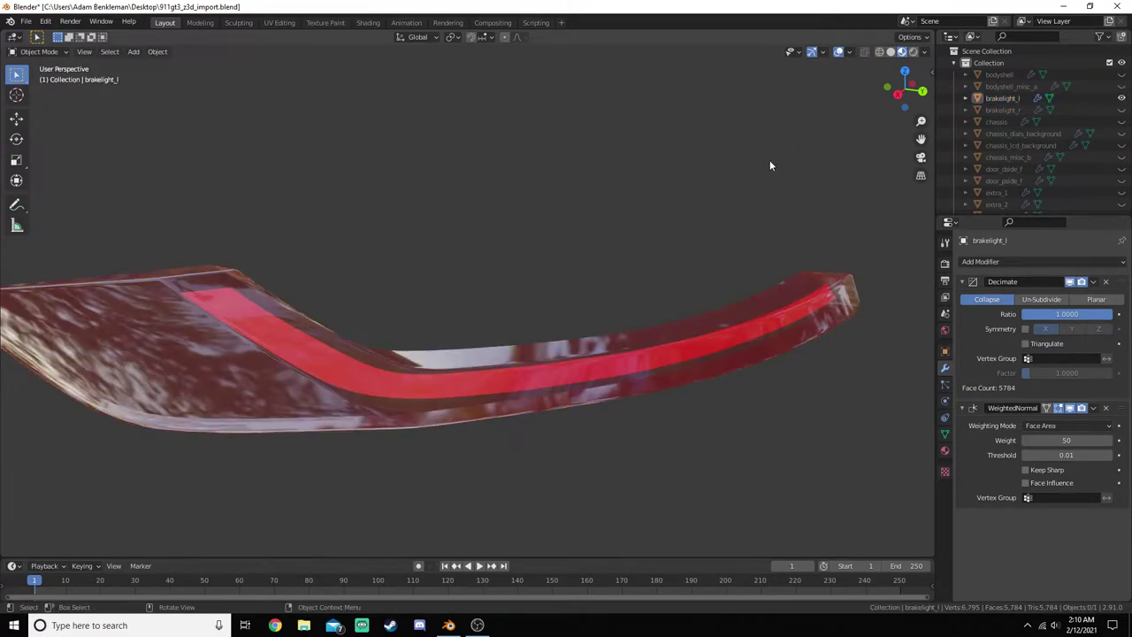
- Hide brakelight_l, make the chassis visible and select it
click(1121, 98)
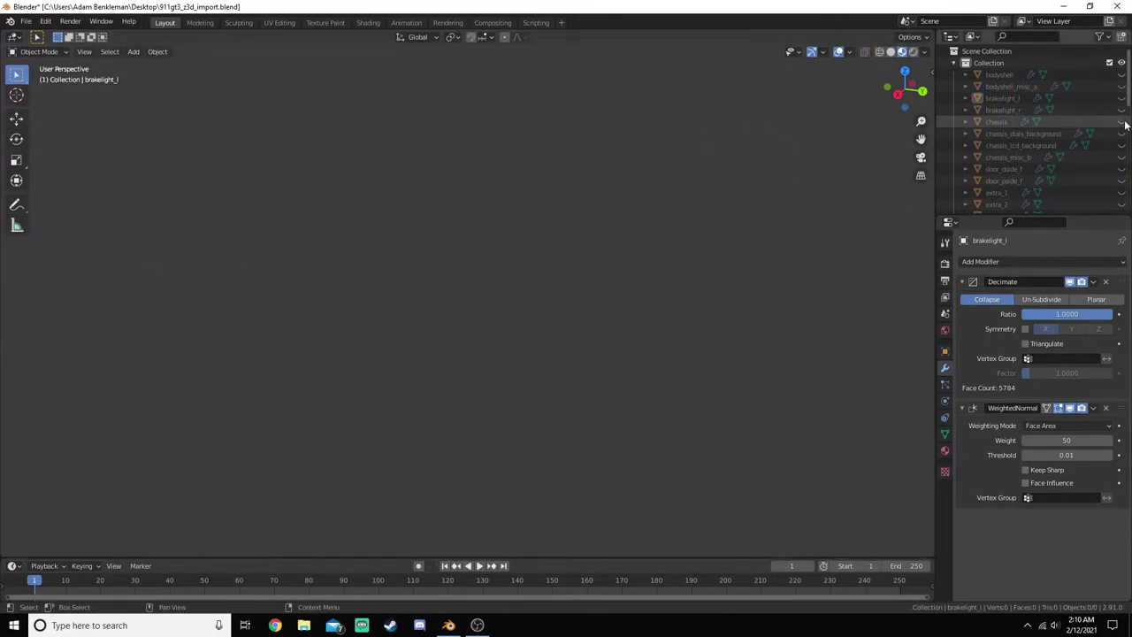
click(1121, 121)
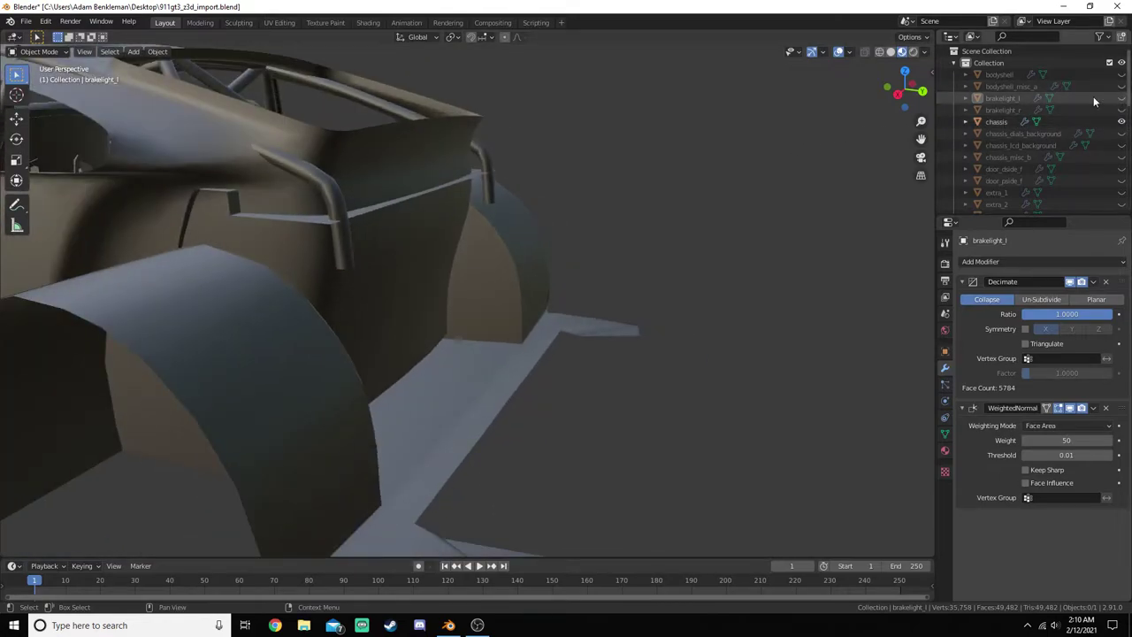
click(997, 122)
- Inspect the chassis around the car, including the cabin, seats and vent slats
scroll(387, 280, down, 5)
middle_drag(387, 279, 383, 253)
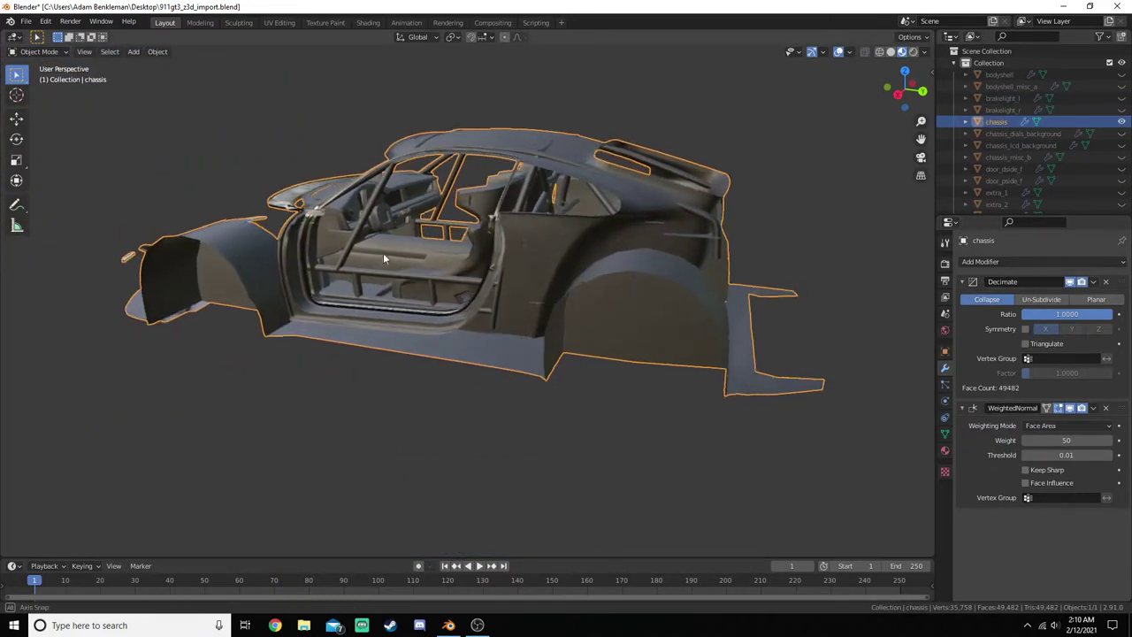
scroll(424, 257, up, 4)
middle_drag(459, 259, 500, 293)
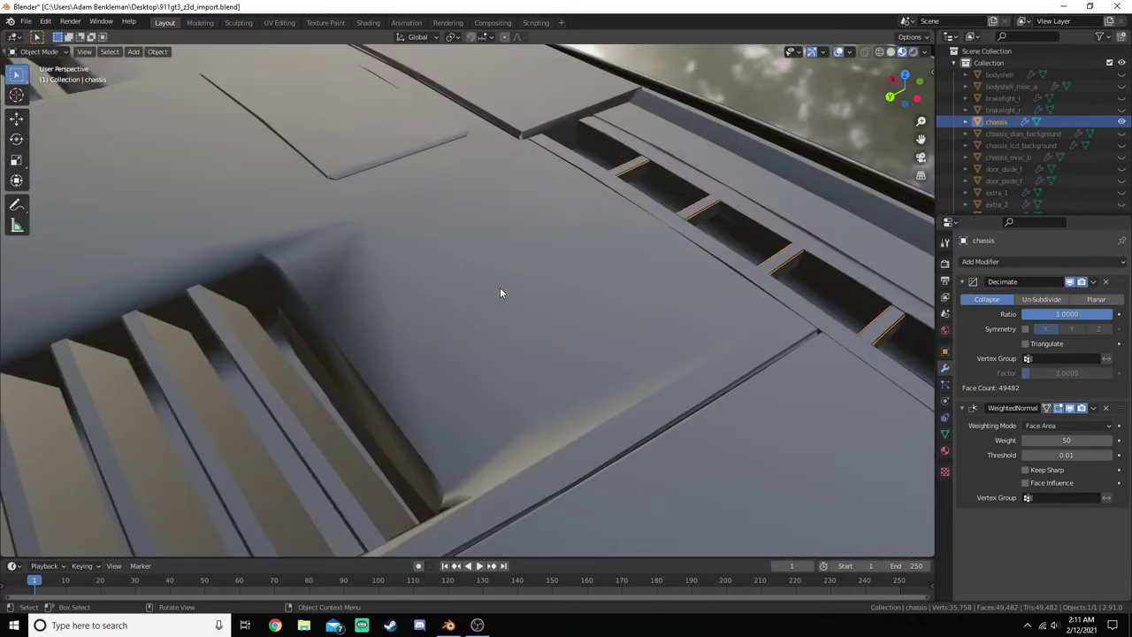
middle_drag(311, 265, 602, 304)
scroll(464, 283, down, 3)
scroll(570, 274, down, 10)
scroll(483, 307, down, 5)
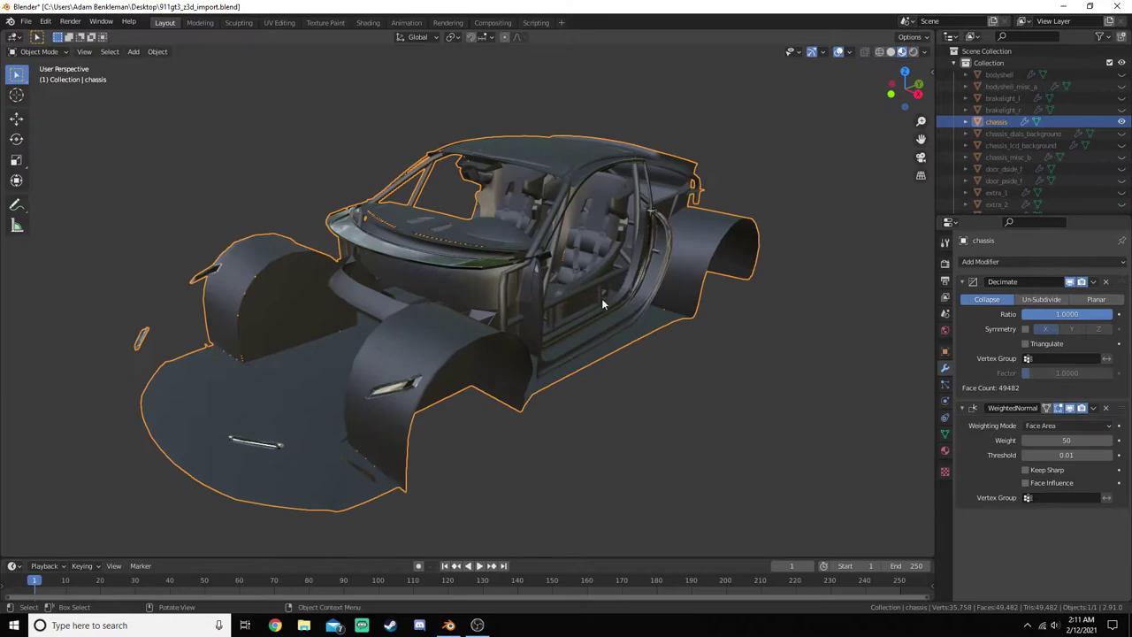
- Deselect the chassis and lower its Decimate ratio to about 0.70 while inspecting interior and dash detail
click(796, 350)
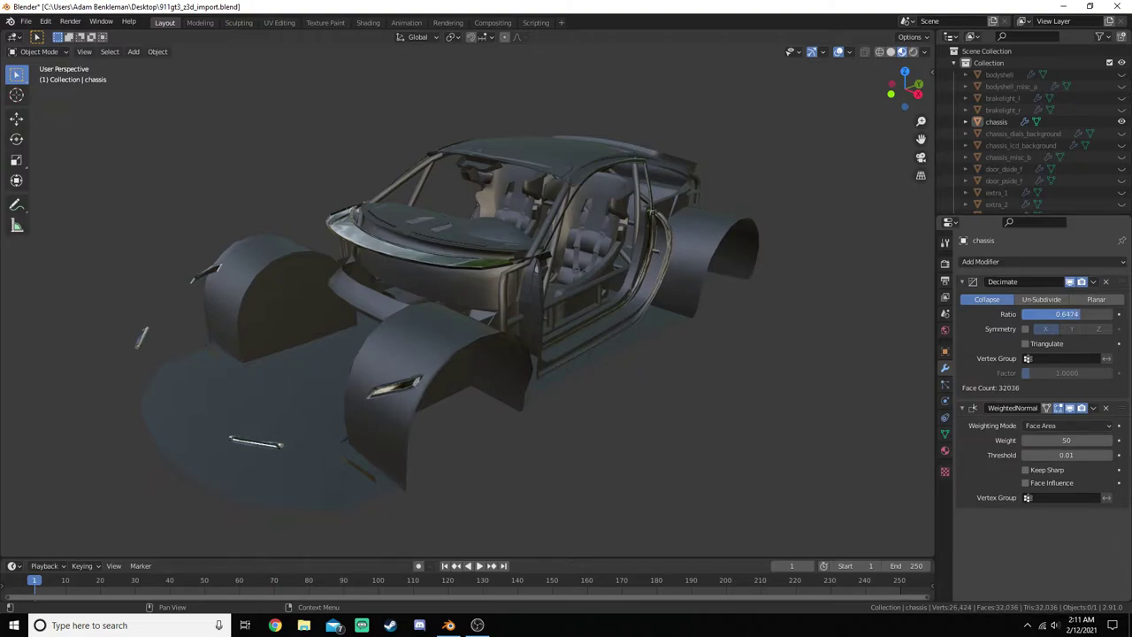
scroll(672, 219, down, 15)
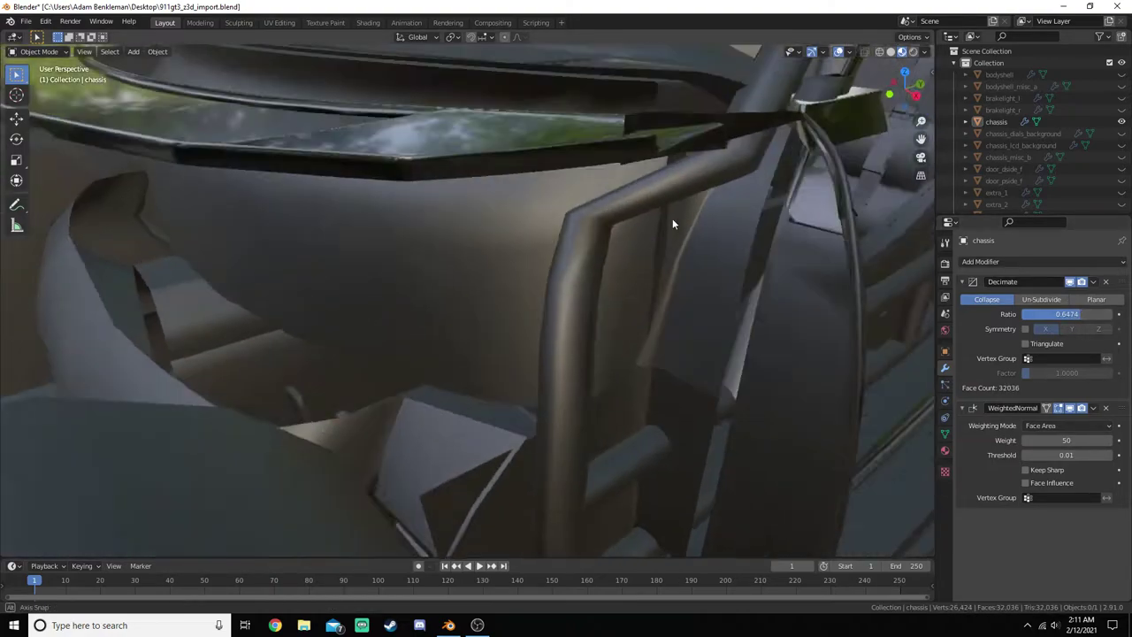
middle_drag(672, 218, 793, 336)
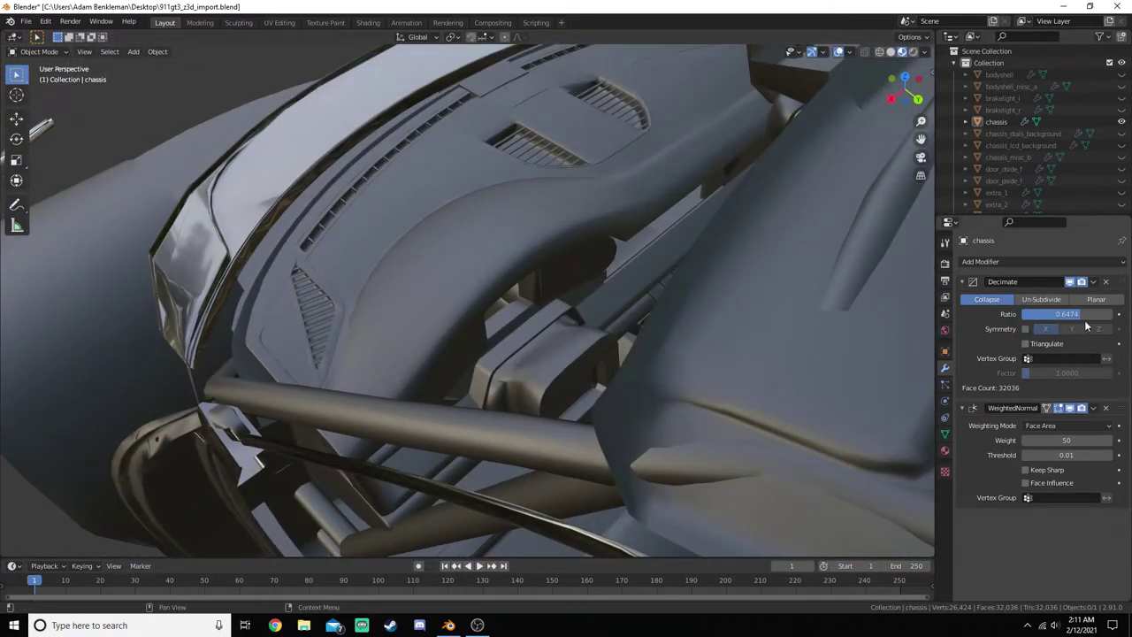
mouse_move(1081, 314)
mouse_down()
mouse_move(1060, 314)
mouse_move(1075, 314)
mouse_up()
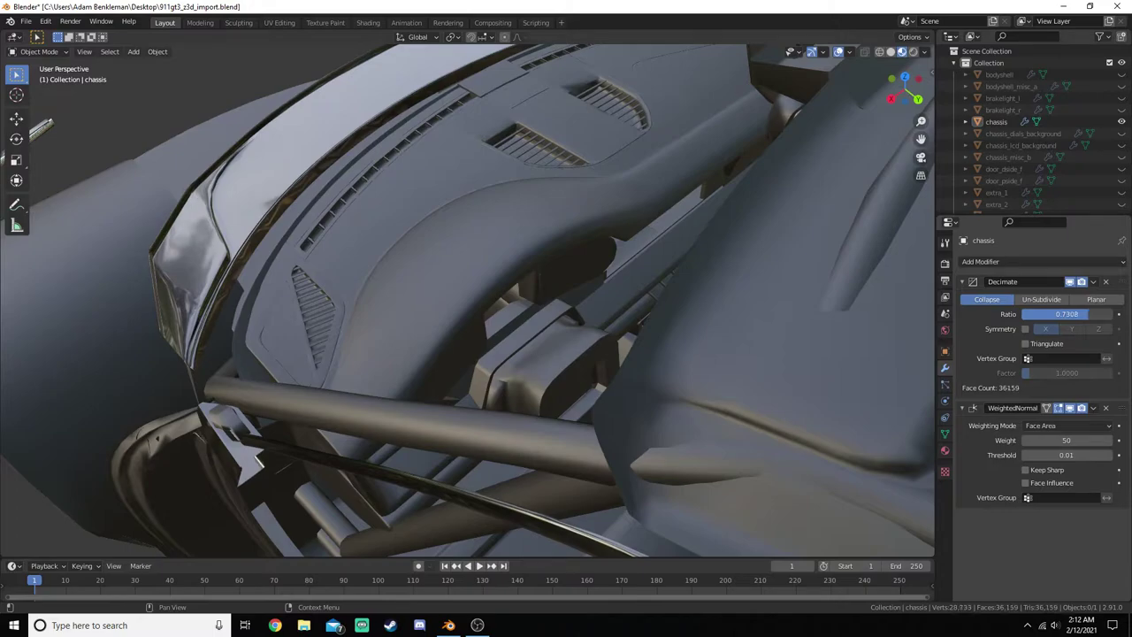
drag(1067, 314, 1063, 314)
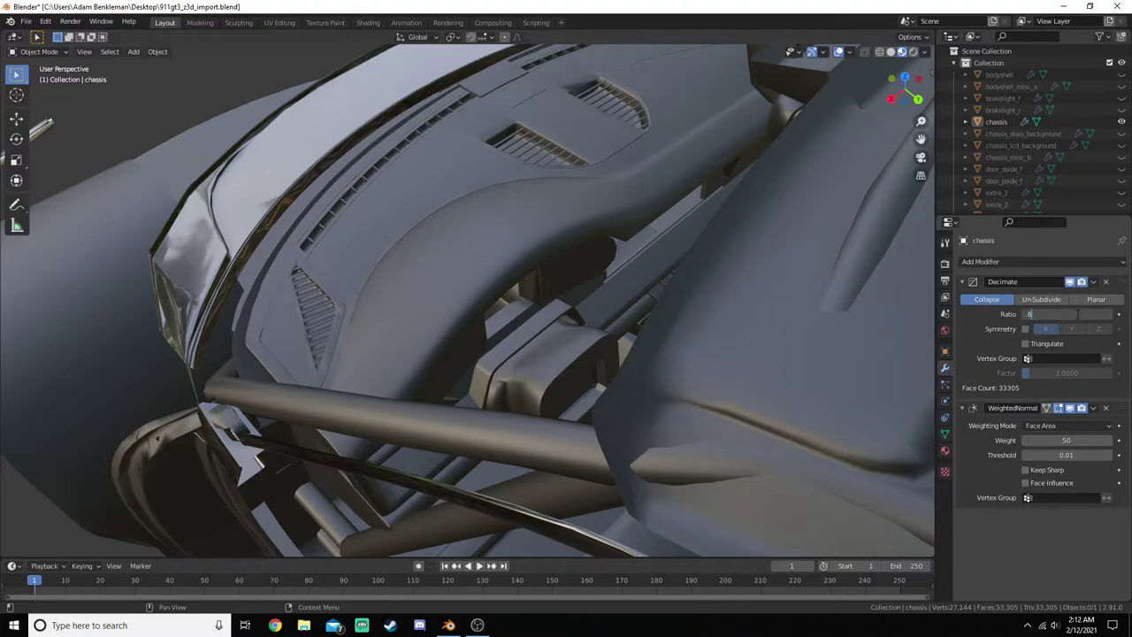
middle_drag(598, 308, 697, 360)
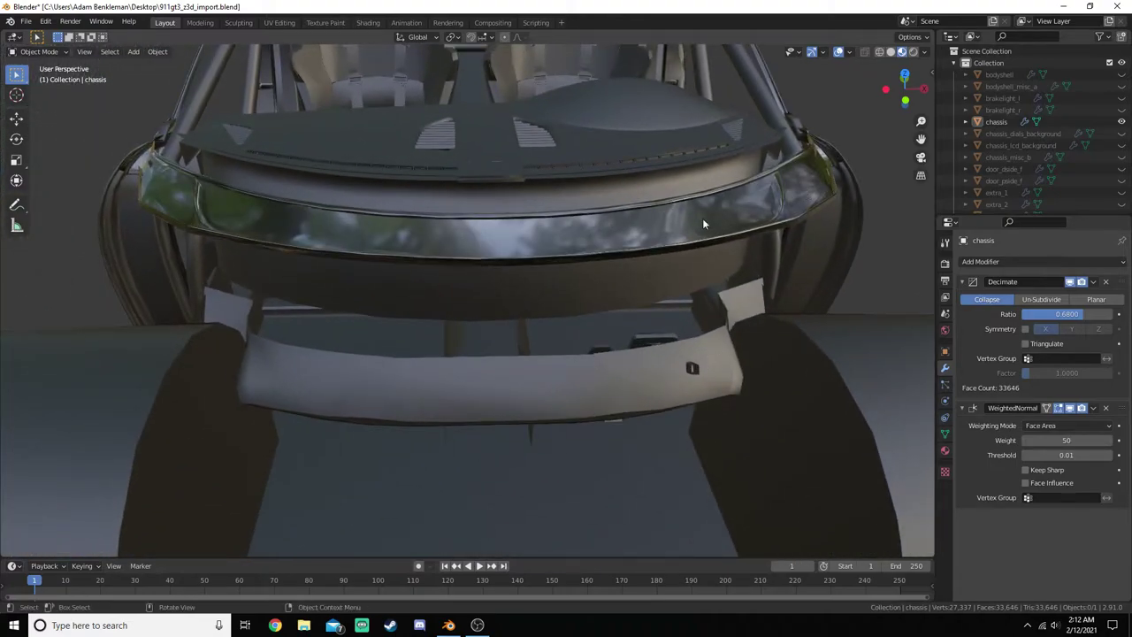
middle_drag(170, 192, 369, 243)
scroll(358, 251, down, 4)
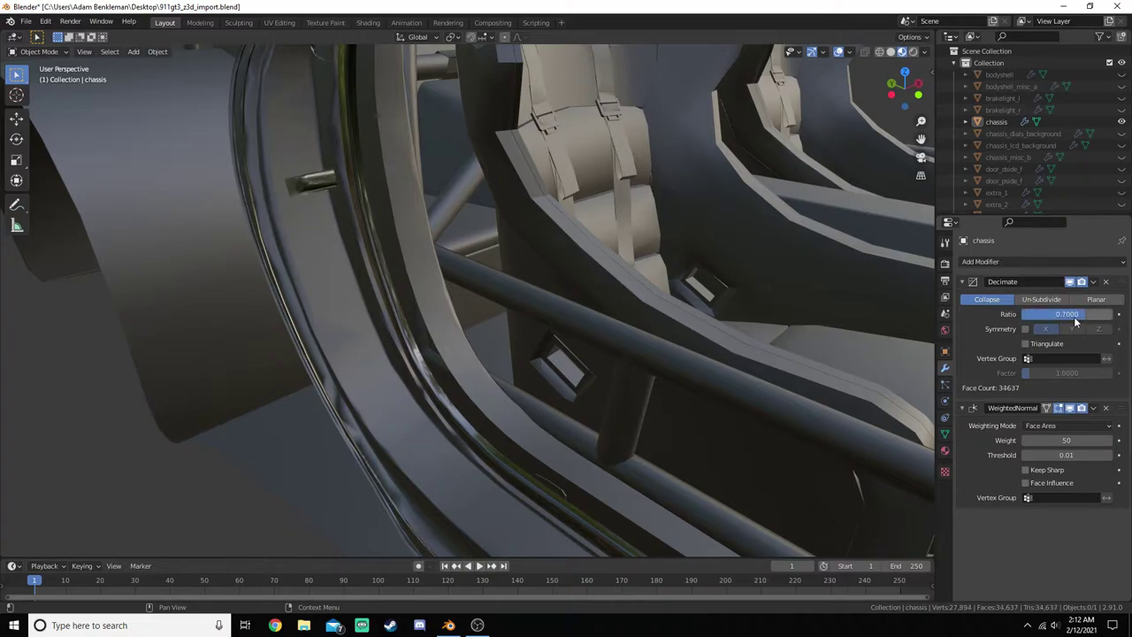
- Compare chassis Decimate ratios of 1 and 0.68 while orbiting the interior
click(1074, 315)
text(1)
key(Return)
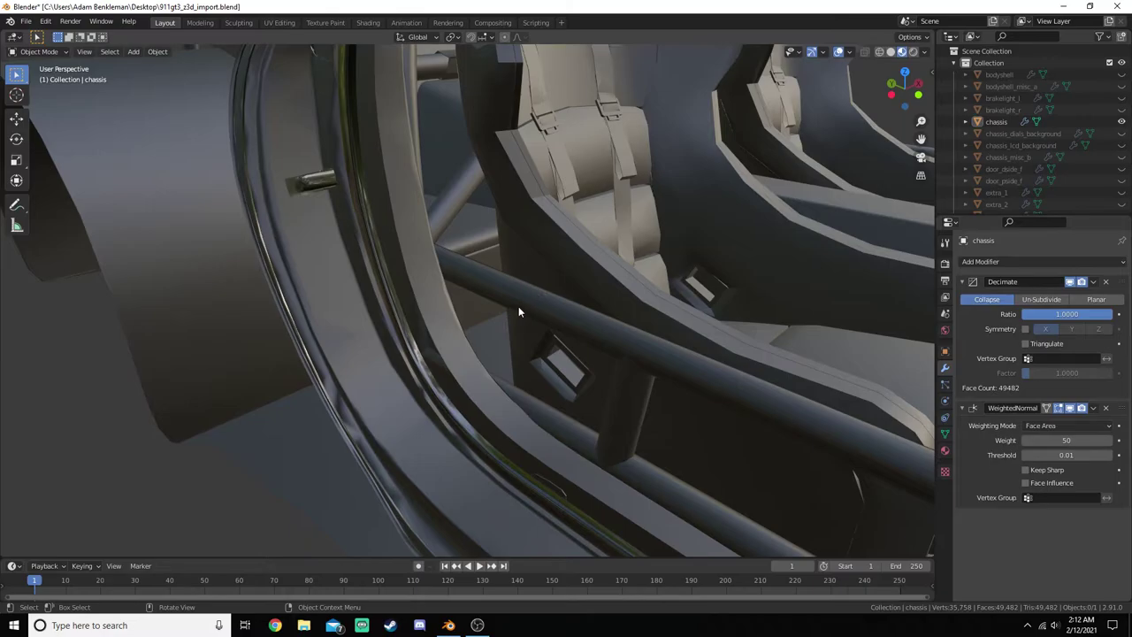
middle_drag(518, 306, 636, 363)
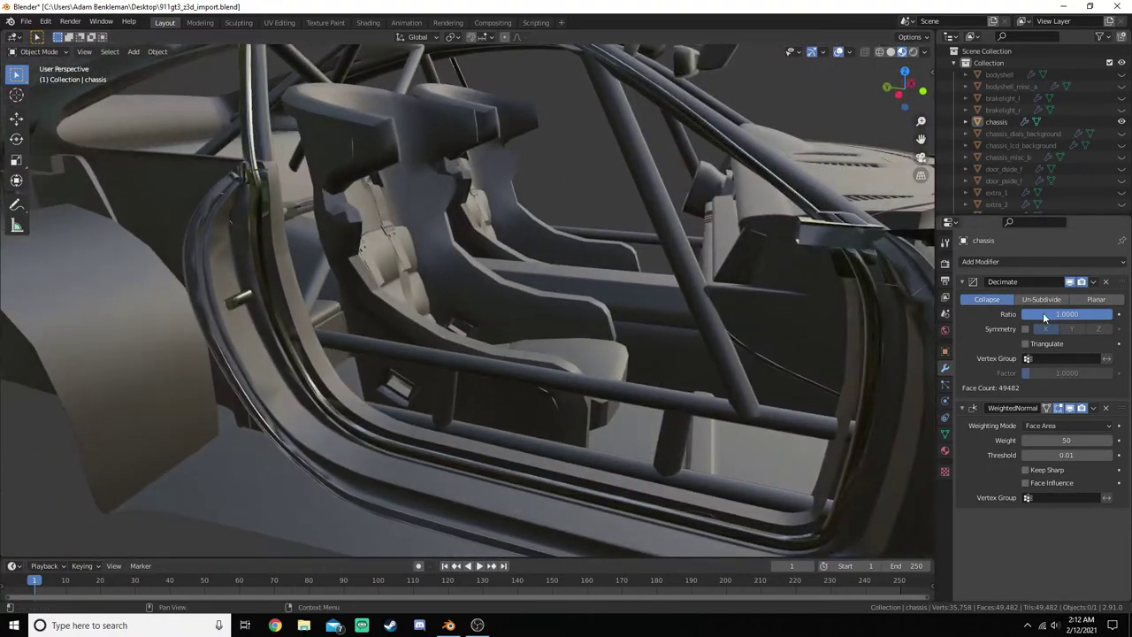
click(1048, 315)
text(.68)
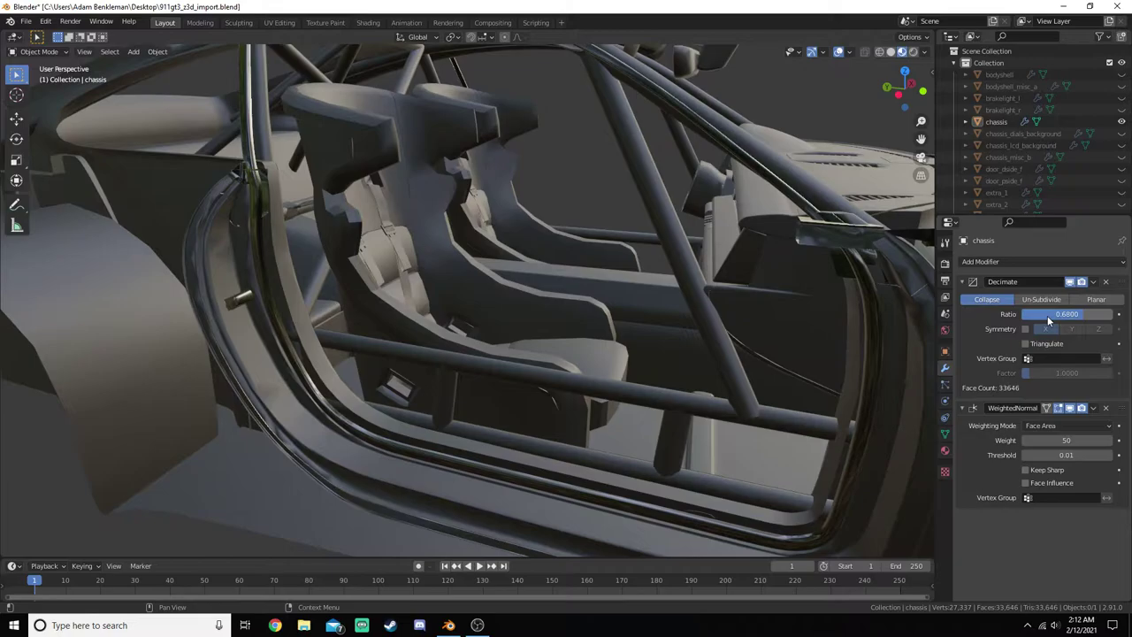
key(Return)
middle_drag(648, 303, 749, 325)
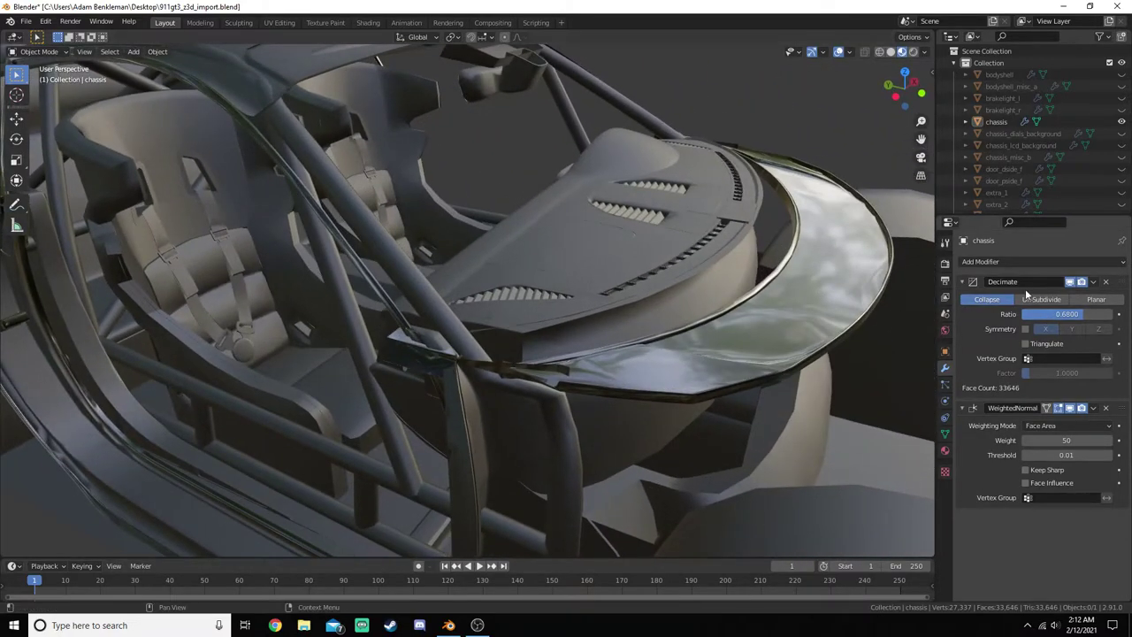
- Try chassis ratios 0.7 and 0.8, then settle on 0.68 and view the whole car
key(Return)
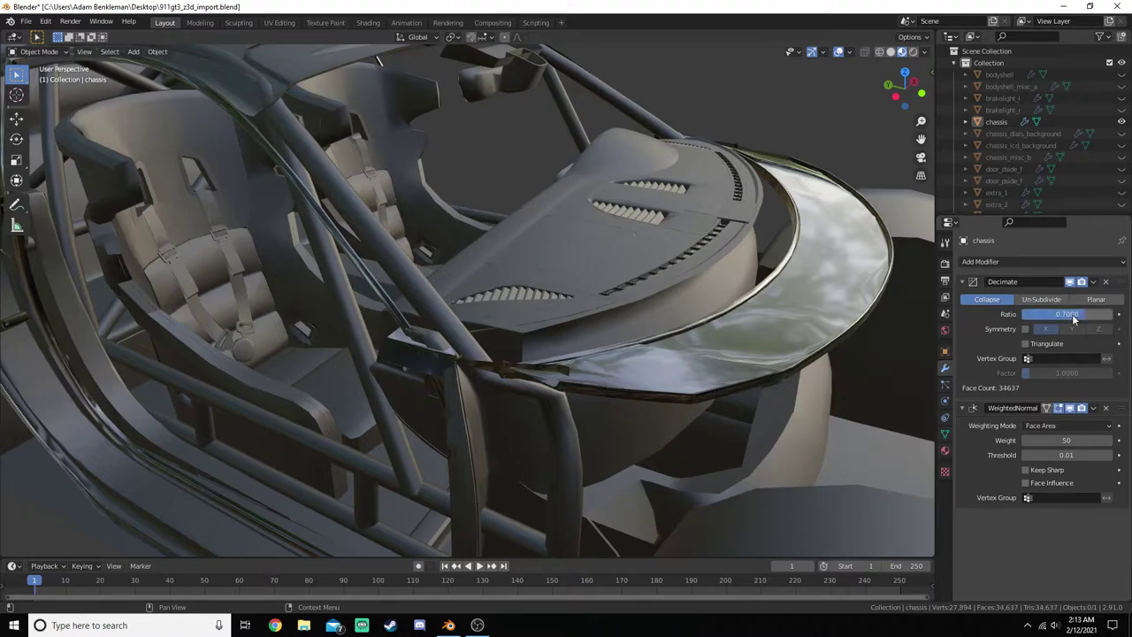
click(1074, 316)
text(.8)
key(Return)
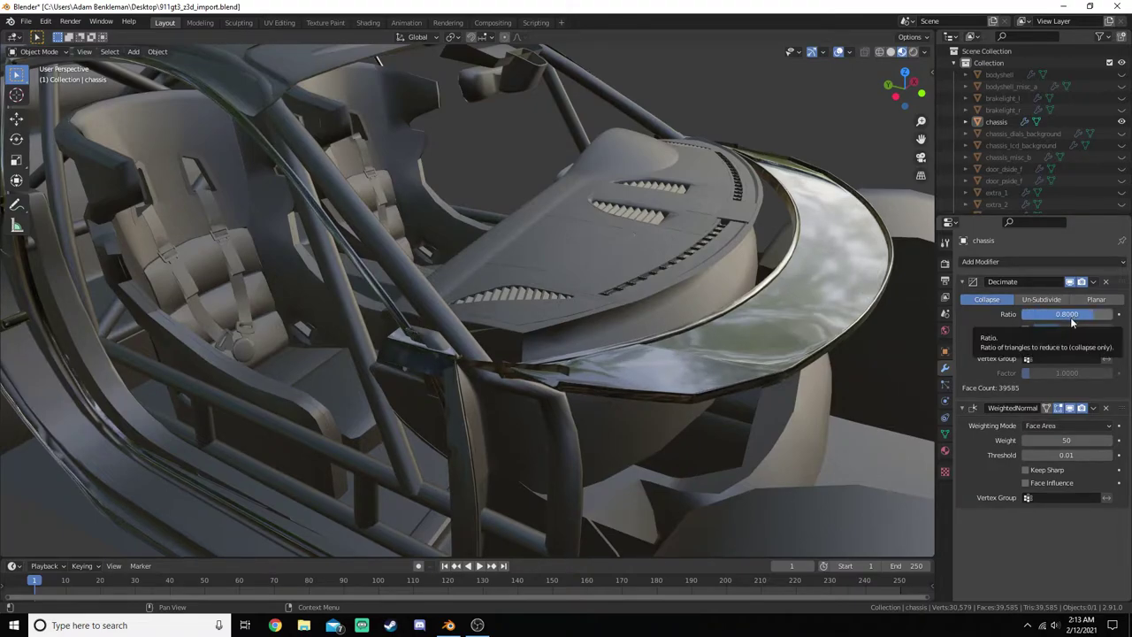
click(1073, 317)
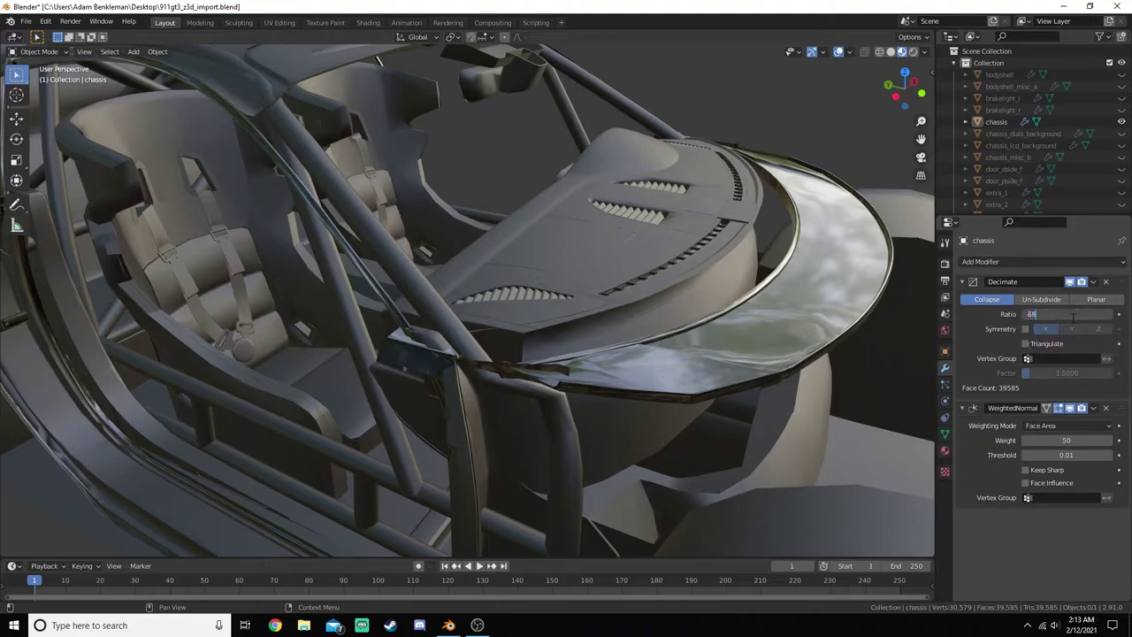
text(.68)
key(Return)
scroll(619, 317, down, 5)
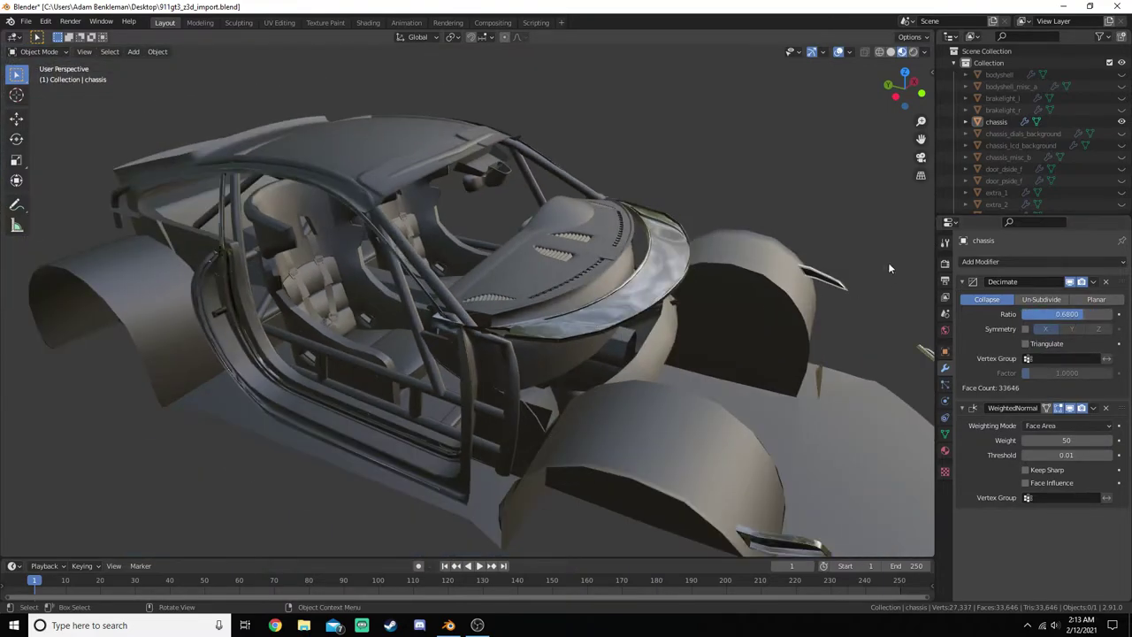
middle_drag(888, 262, 645, 237)
- Hide the chassis and briefly inspect the dials and LCD background parts, hiding each afterward
click(1122, 122)
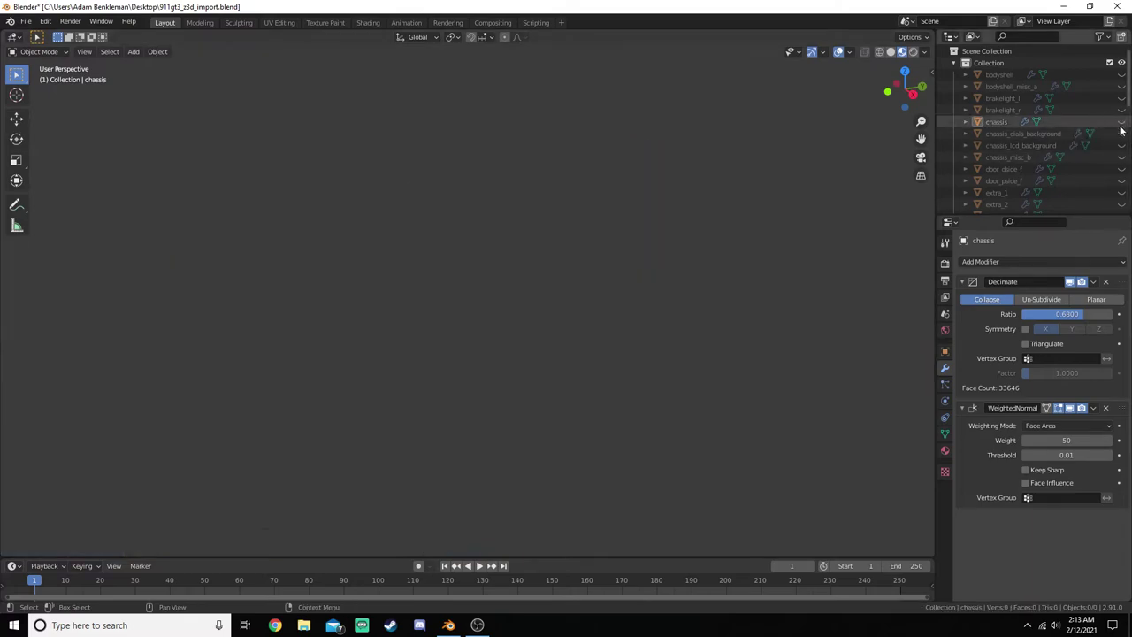
click(1122, 134)
middle_drag(819, 218, 602, 220)
click(378, 245)
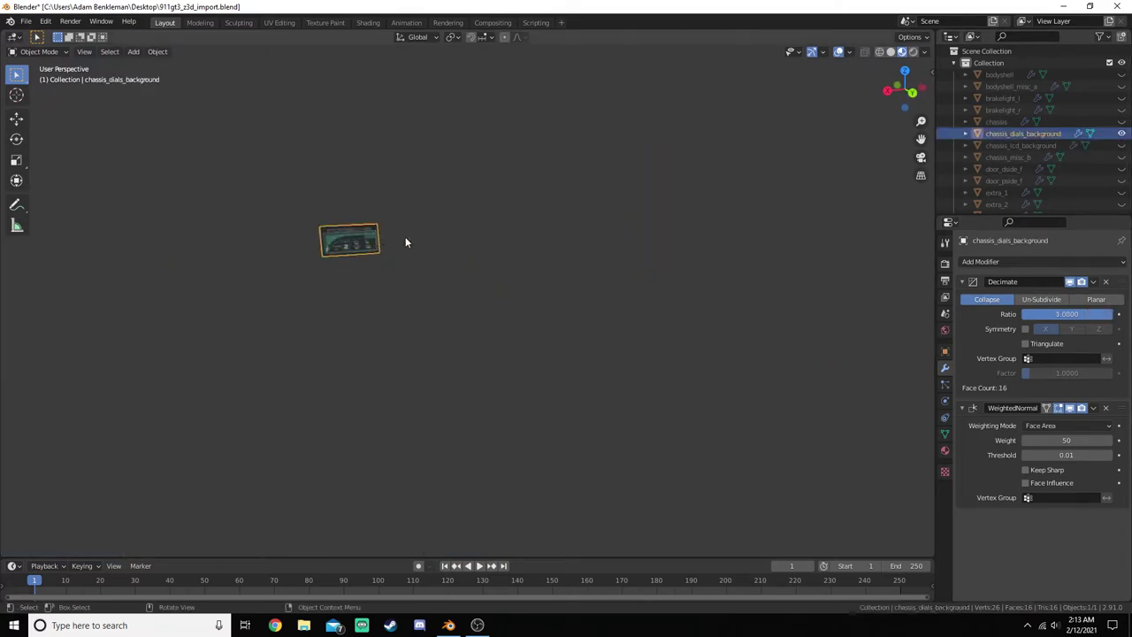
click(406, 242)
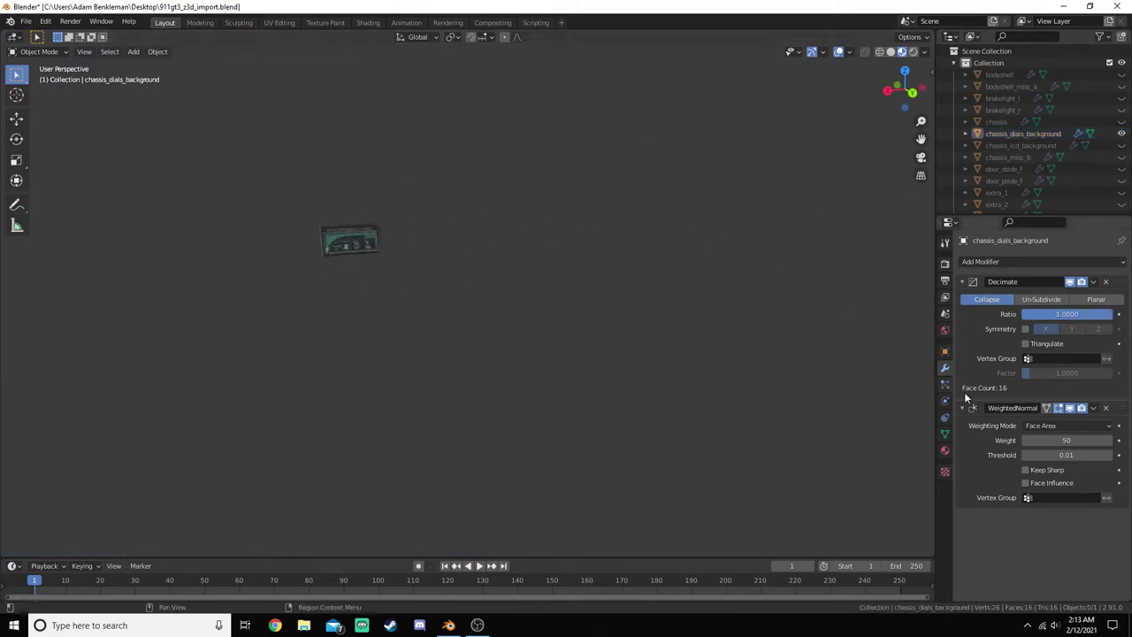
click(1121, 133)
click(1121, 145)
click(416, 248)
click(705, 272)
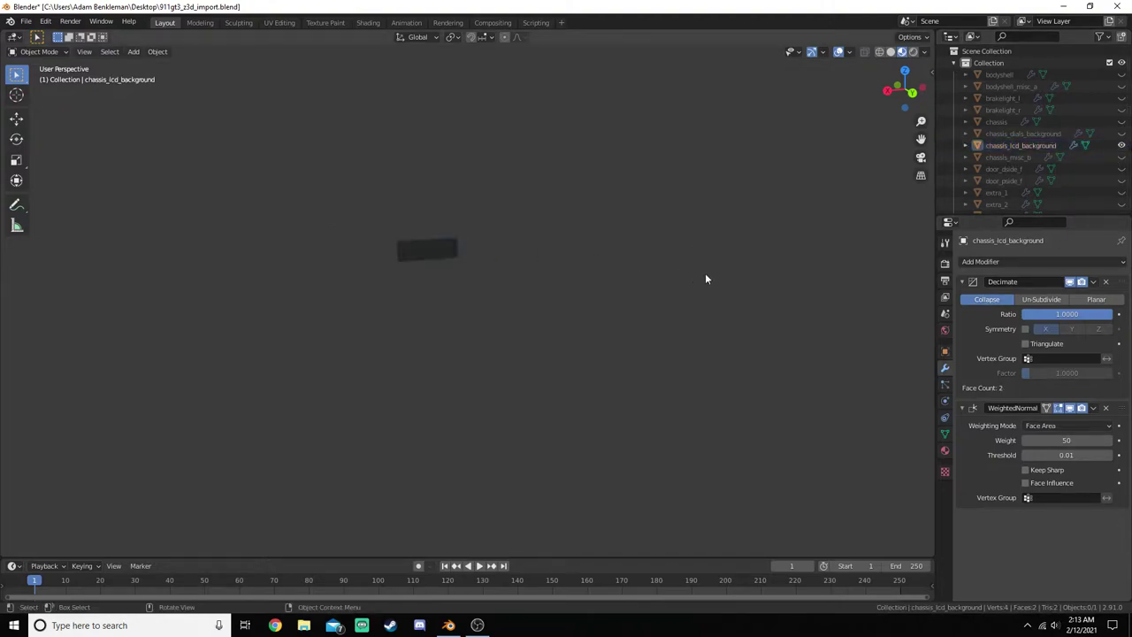
click(1121, 145)
- Show chassis_misc_b and orbit in close to inspect it
click(1122, 156)
click(465, 234)
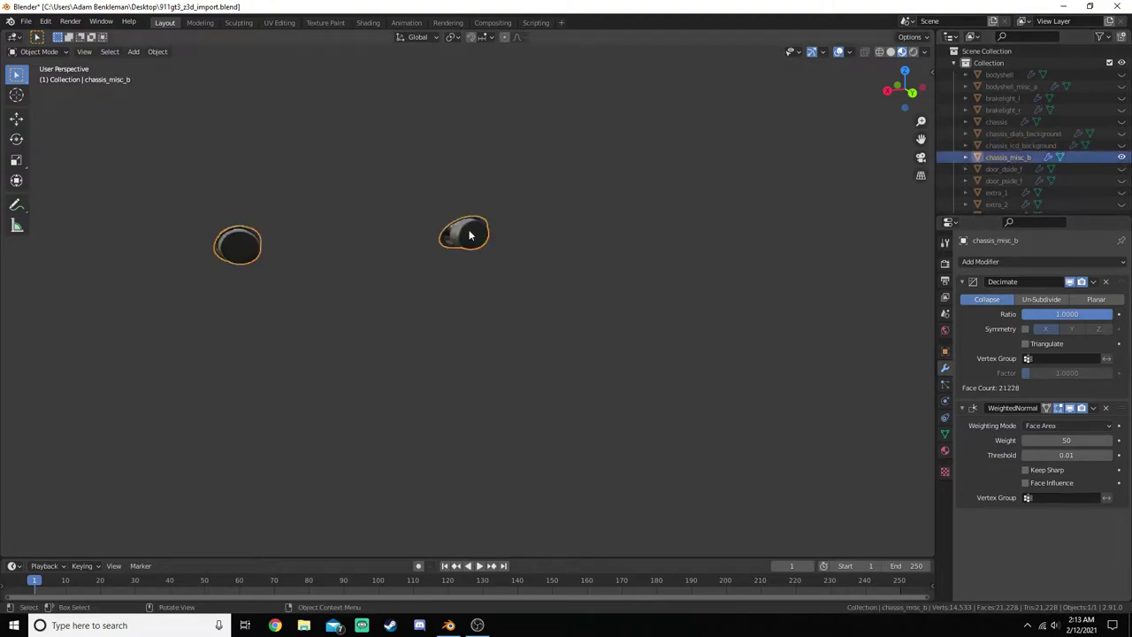
middle_drag(465, 233, 699, 336)
scroll(713, 336, down, 8)
scroll(712, 339, up, 7)
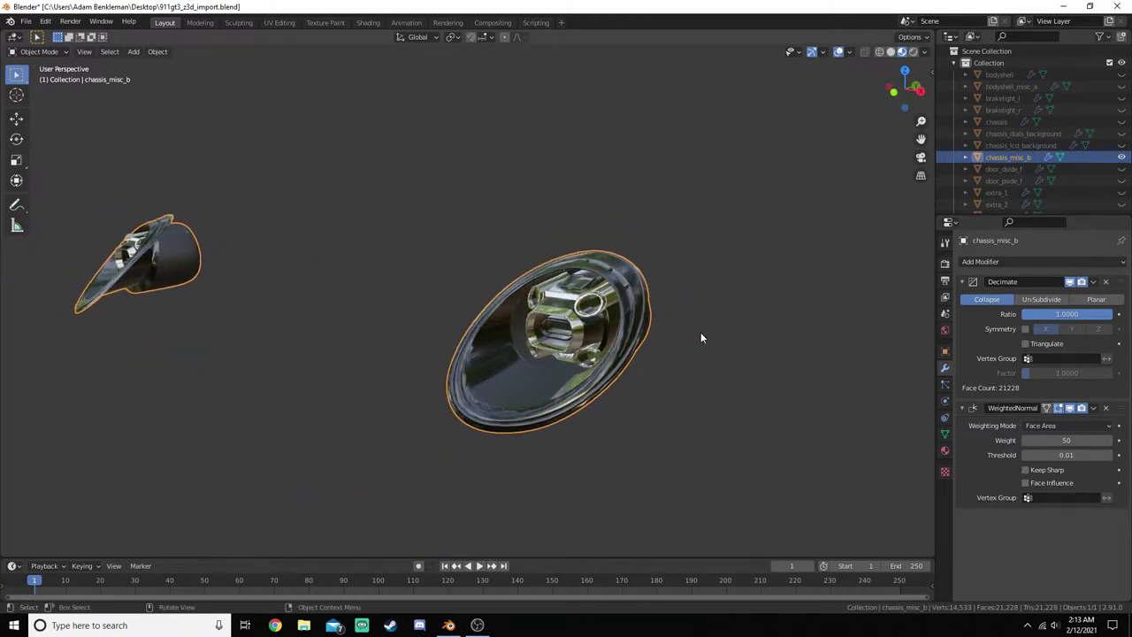
scroll(699, 336, up, 4)
key(b)
middle_drag(846, 323, 817, 336)
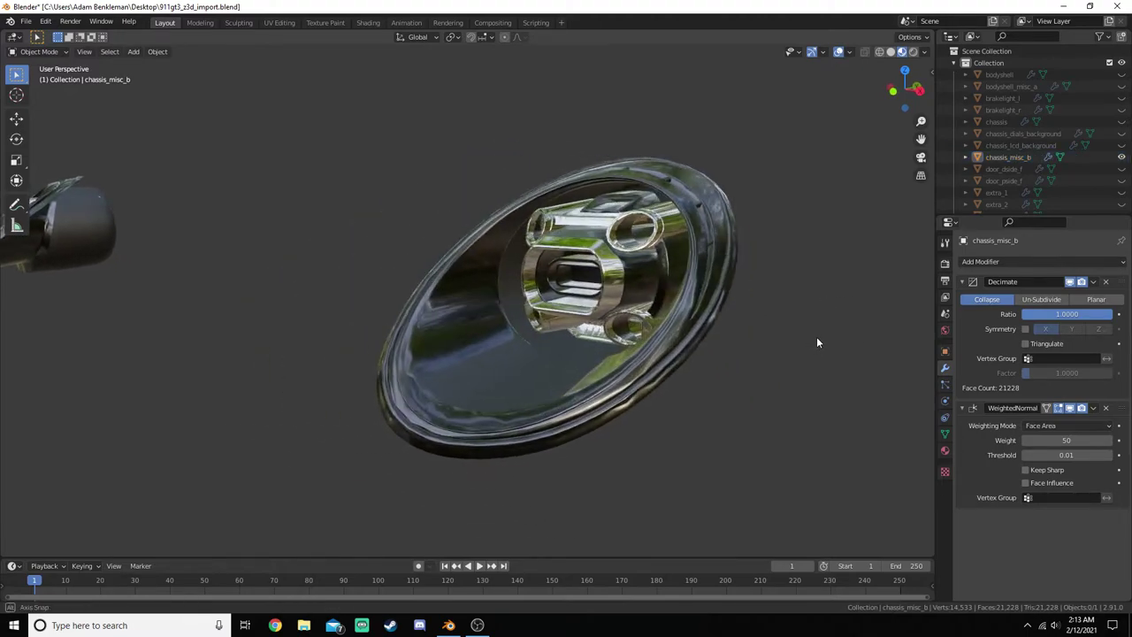
- Select chassis_misc_b and lower its Decimate ratio to 0.79, leaving 16769 faces
click(713, 301)
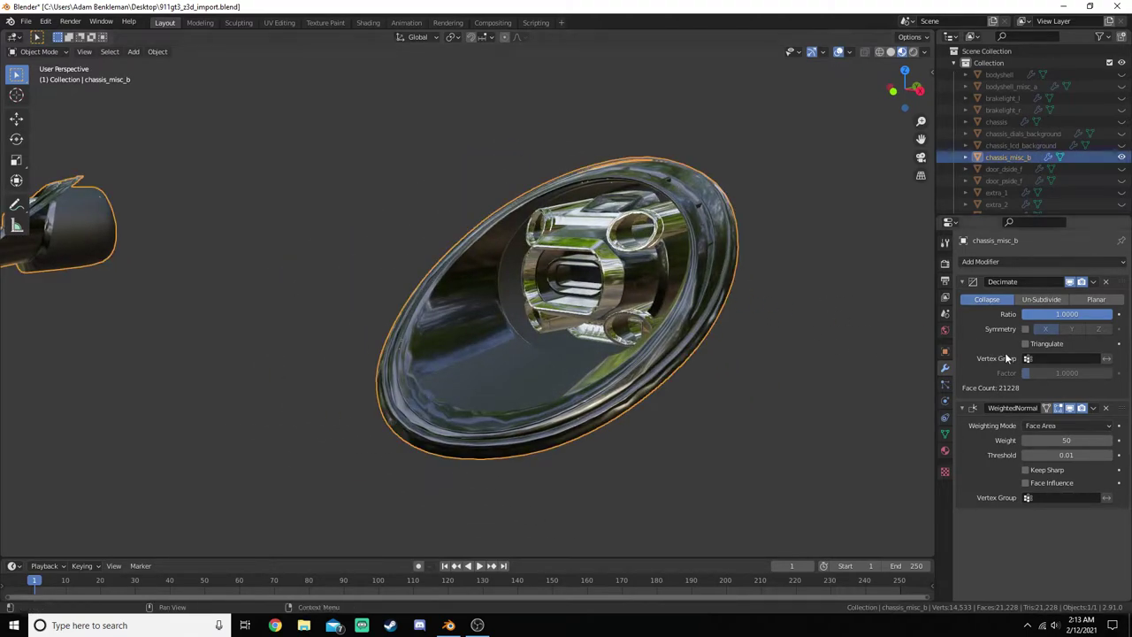
click(871, 340)
key(b)
key(Escape)
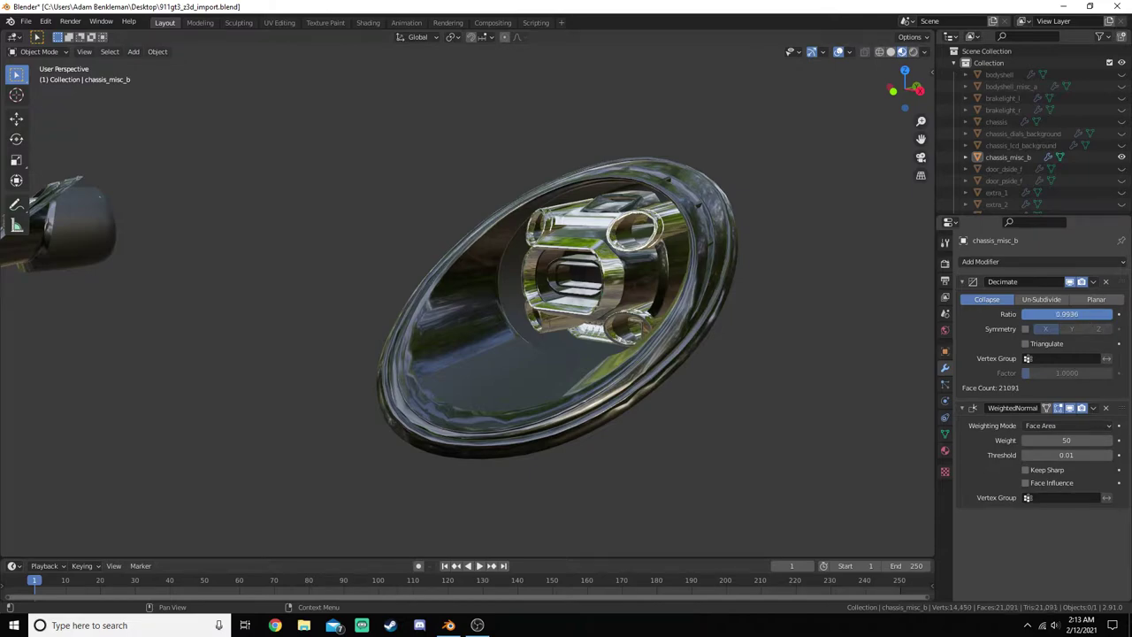
mouse_move(1079, 314)
mouse_down()
mouse_move(1054, 314)
mouse_move(1111, 314)
mouse_move(1066, 314)
mouse_move(1091, 314)
mouse_up()
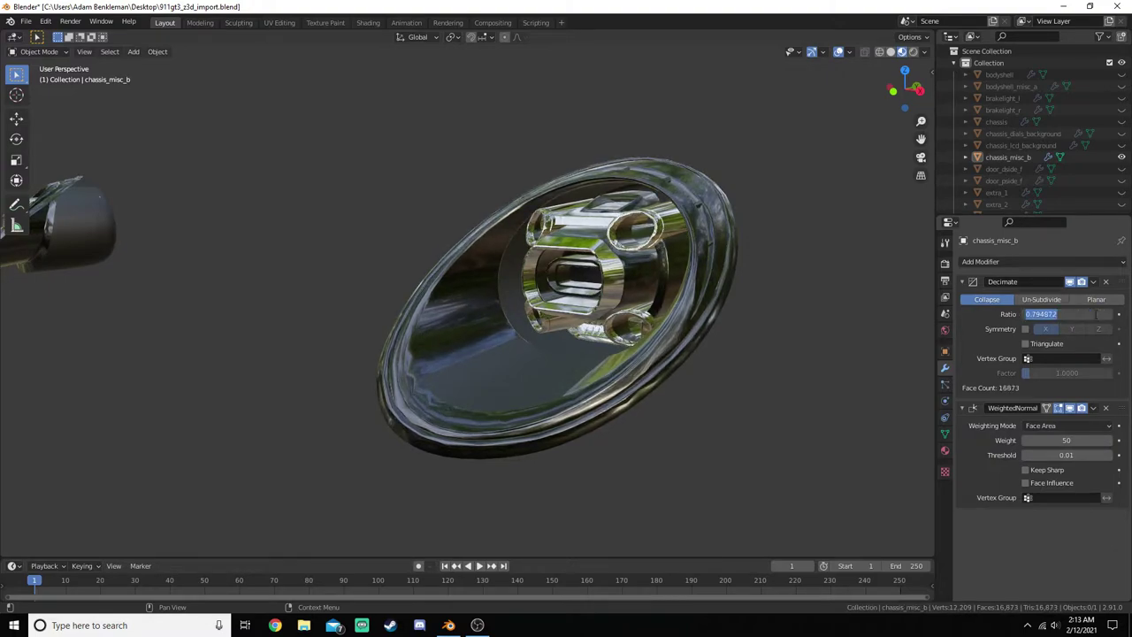
key(Return)
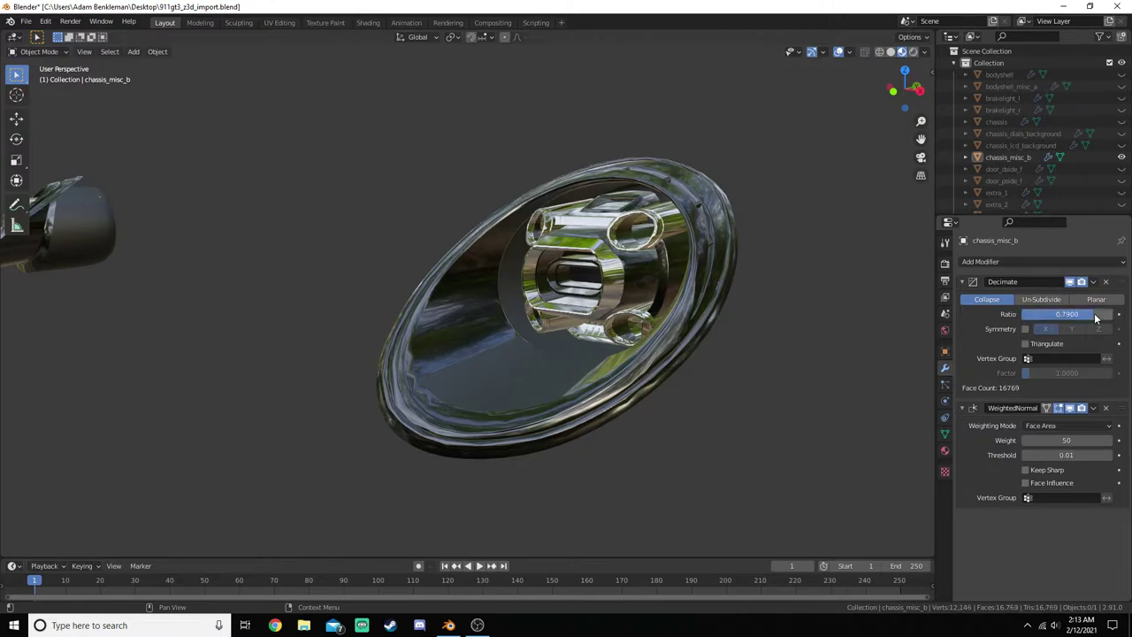
middle_drag(799, 375, 730, 394)
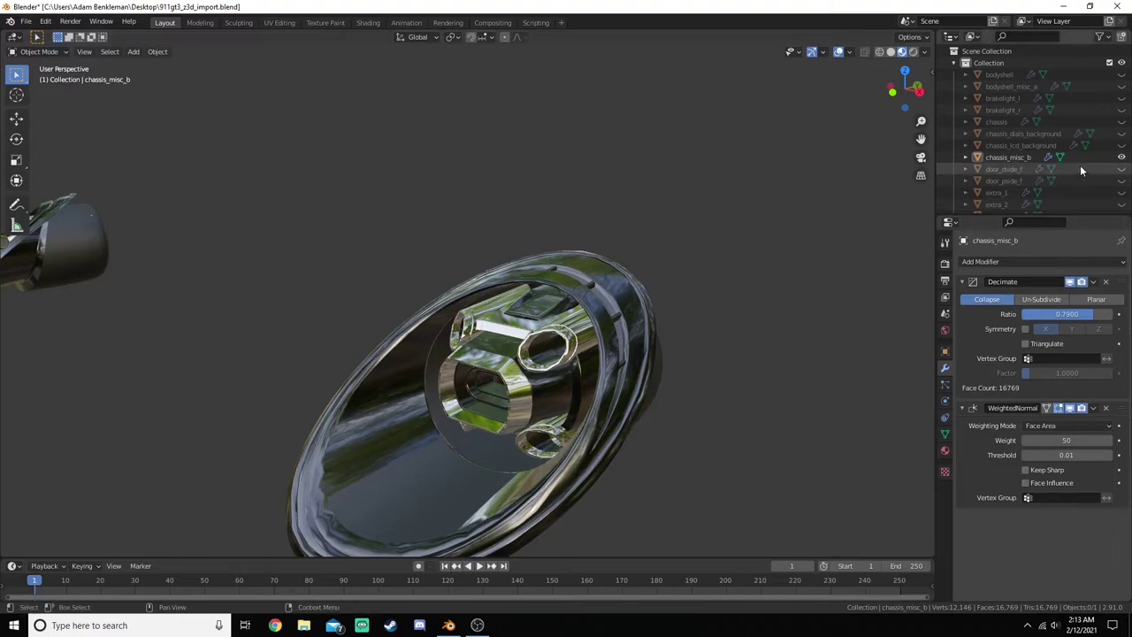
- Hide chassis_misc_b, show door_dside_f, and orbit around the door to inspect it
click(1121, 157)
click(1121, 169)
middle_drag(773, 265, 582, 294)
click(582, 295)
click(788, 351)
middle_drag(788, 351, 489, 380)
scroll(535, 401, up, 3)
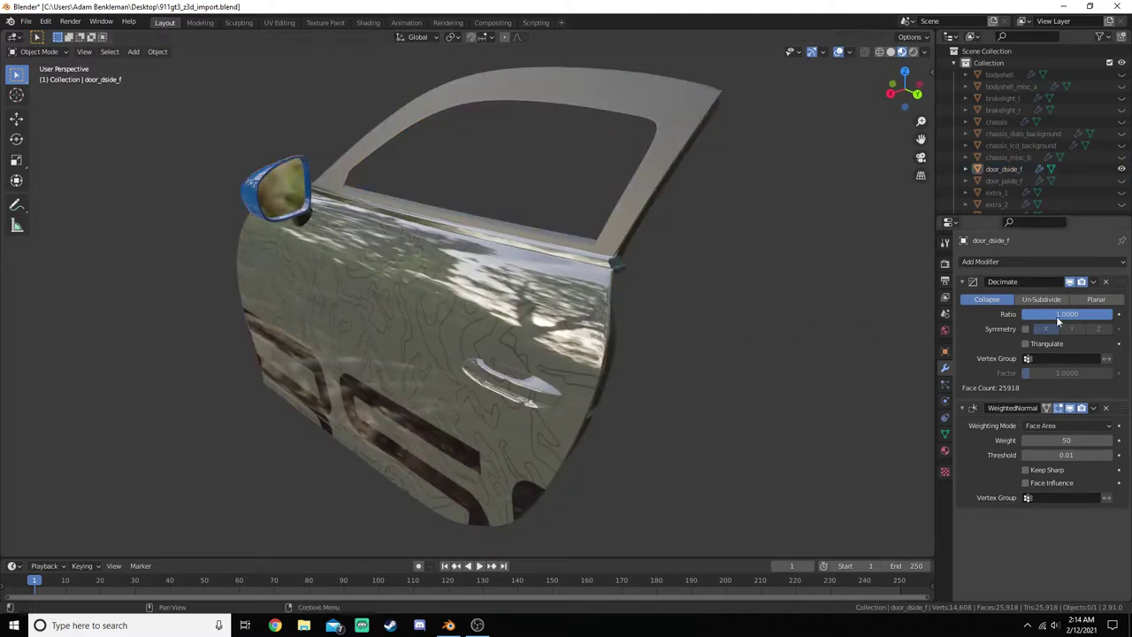
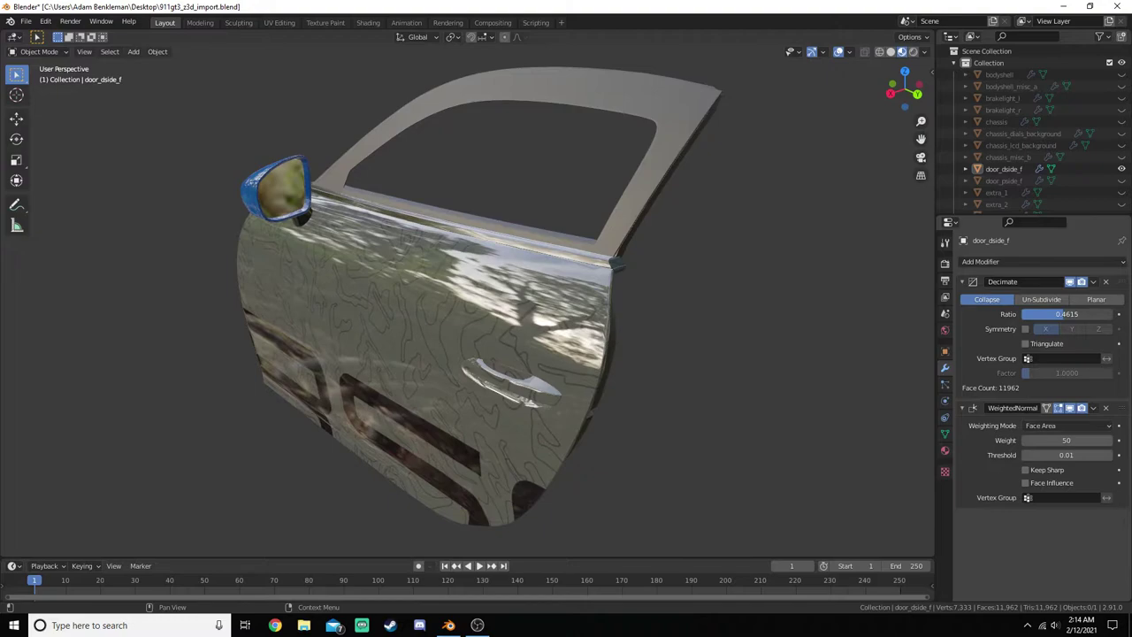
- Decimate door_dside_f to a 0.5 ratio, keeping the Collapse mode
middle_drag(742, 349, 728, 381)
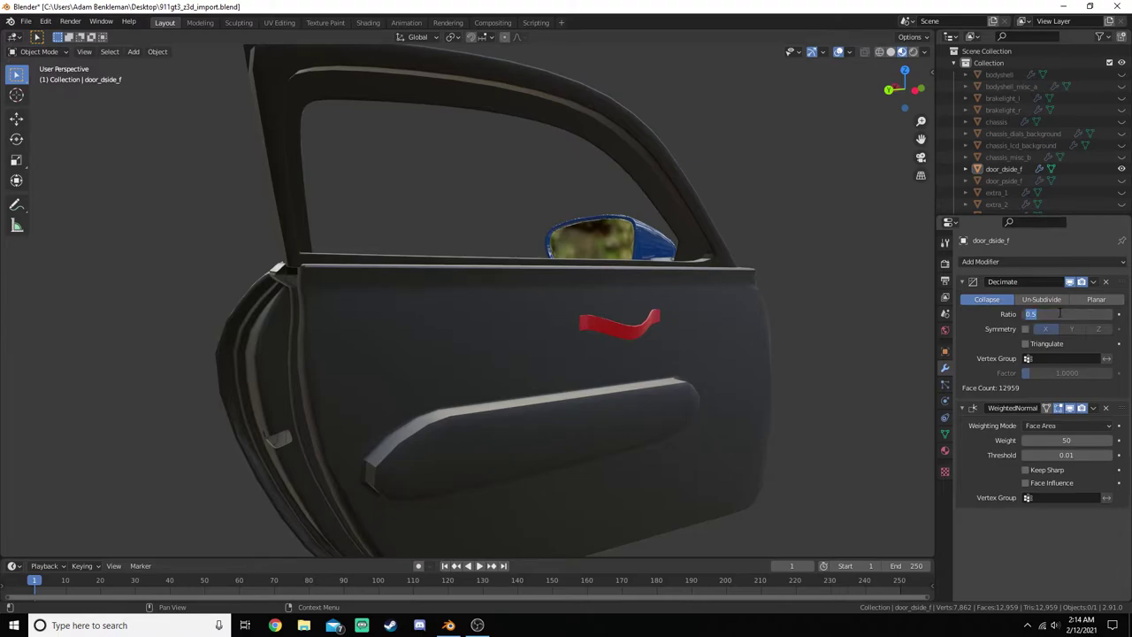
click(1092, 300)
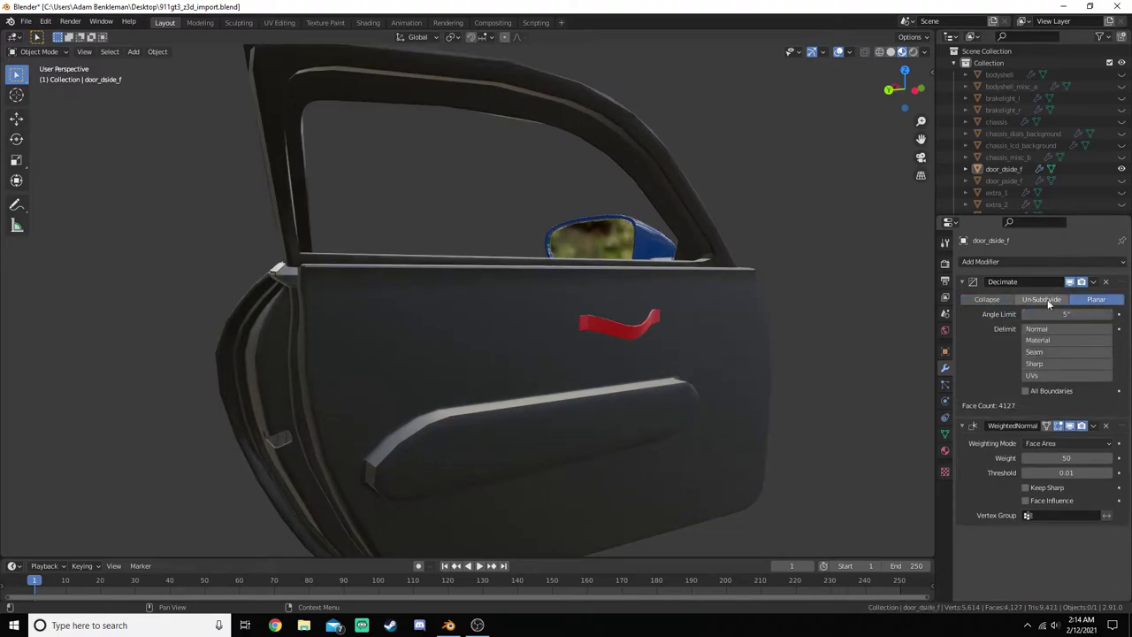
key(ctrl+z)
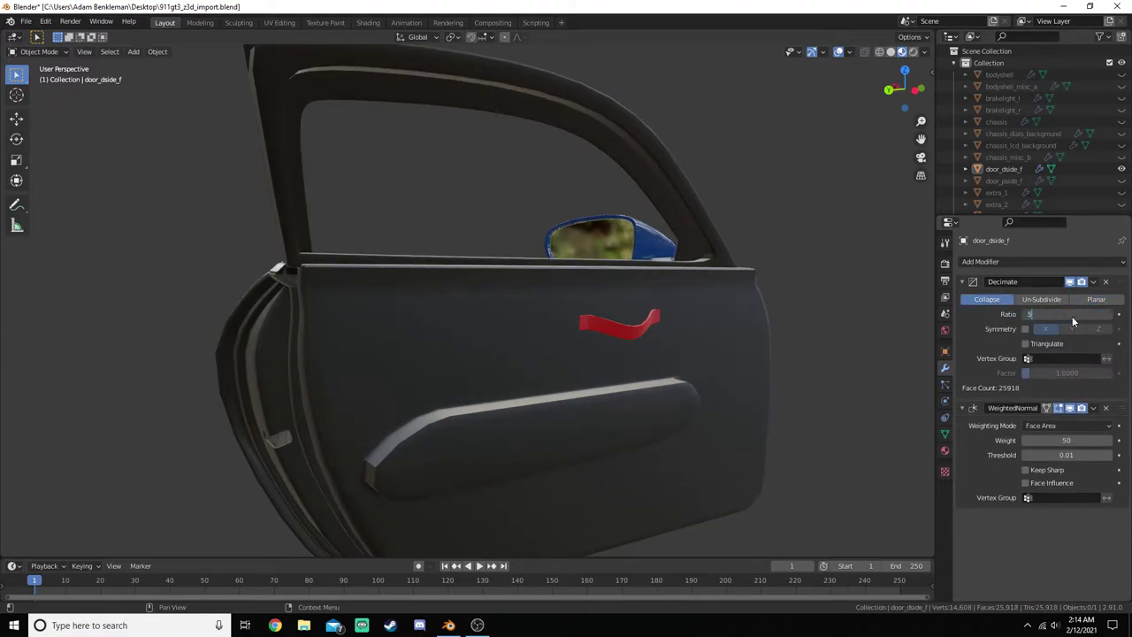
click(1072, 316)
text(.5)
key(Return)
middle_drag(883, 370, 706, 430)
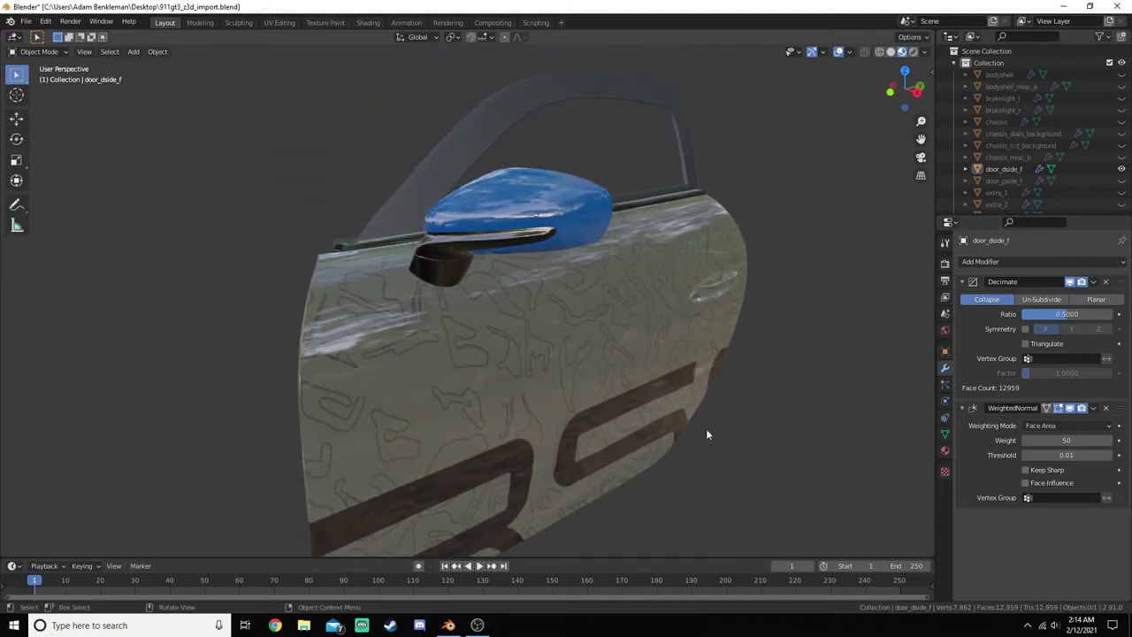
- Hide the driver door, decimate door_pside_f to 0.5, and select extra_1
click(1122, 168)
click(1004, 180)
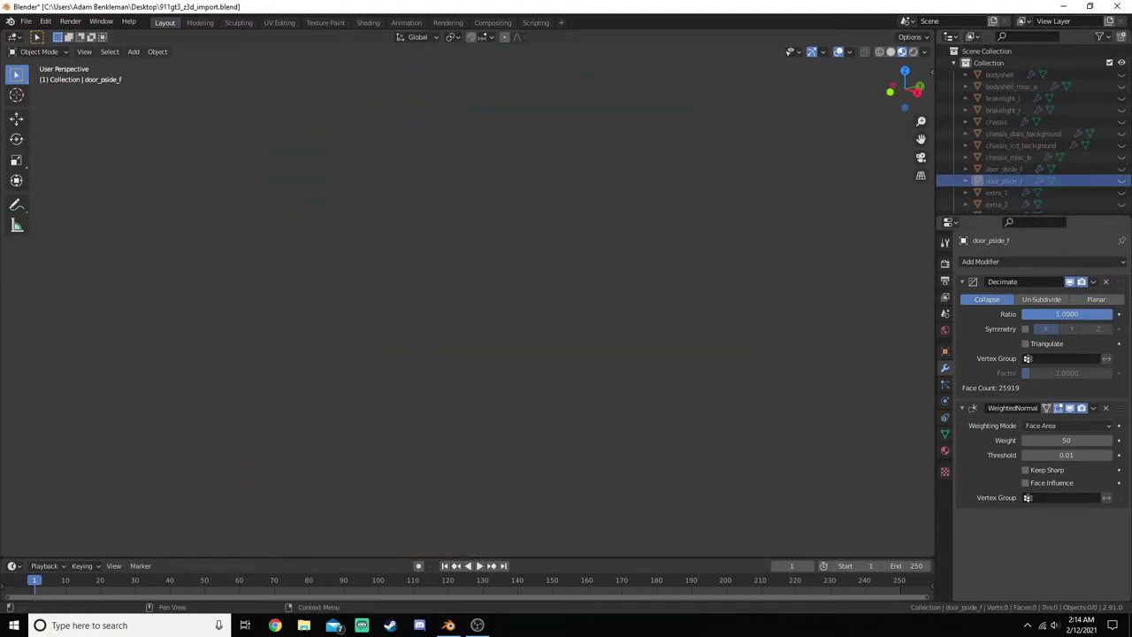
click(1077, 314)
text(.5)
key(Return)
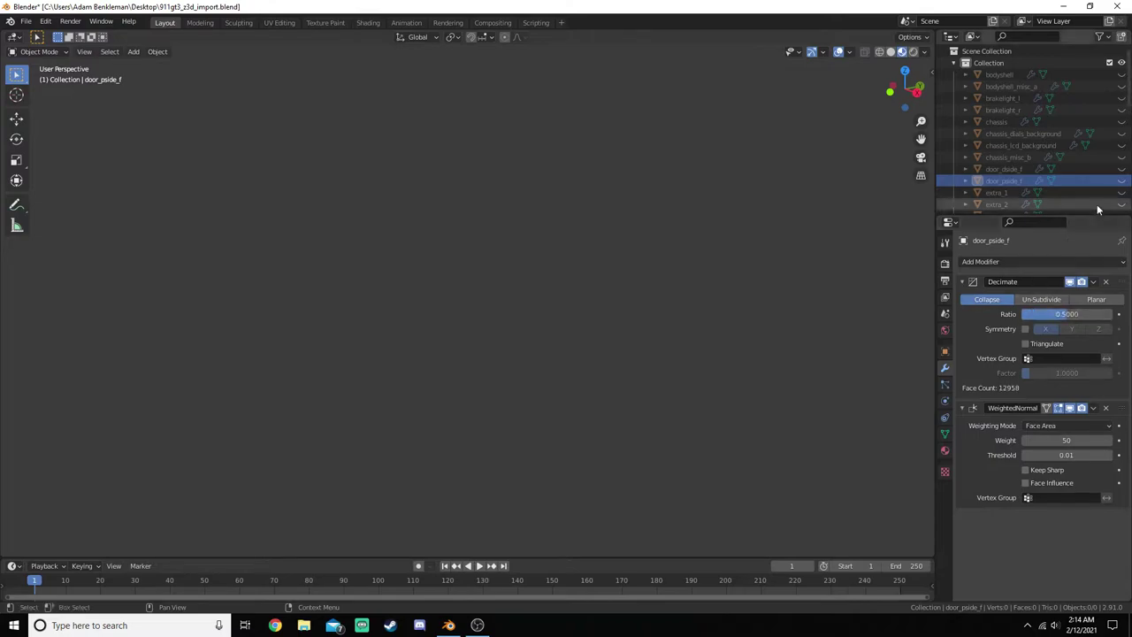
click(1106, 193)
- Show the rear wing extra_1 and set its Decimate ratio to 0.5
click(1122, 193)
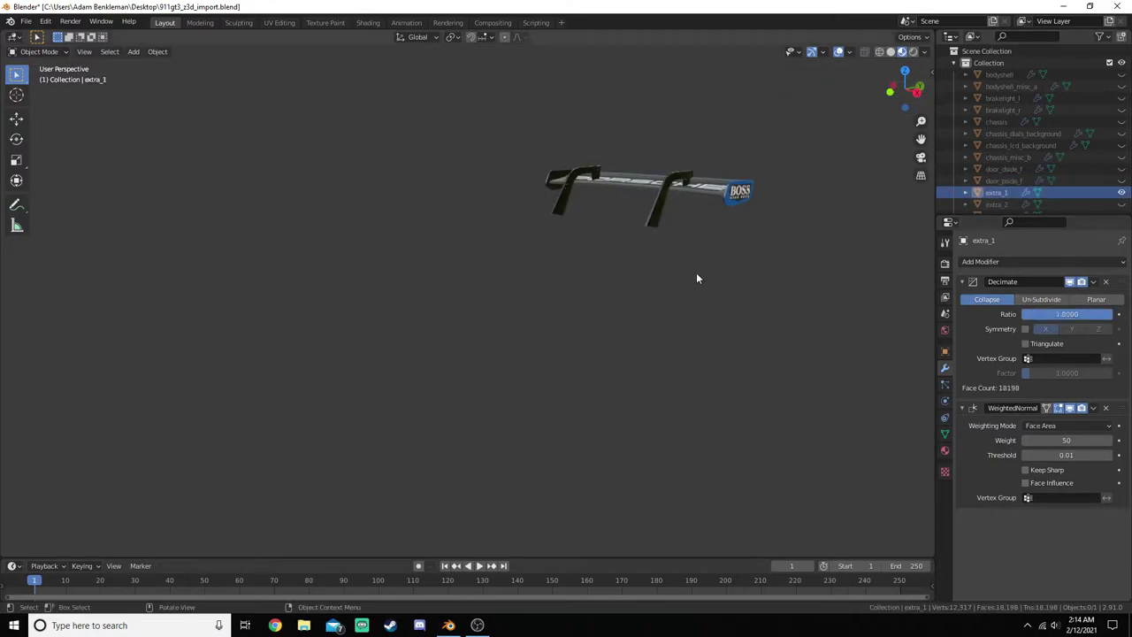
middle_drag(698, 278, 482, 405)
scroll(513, 376, up, 3)
scroll(504, 384, down, 5)
scroll(500, 389, up, 8)
scroll(576, 253, down, 5)
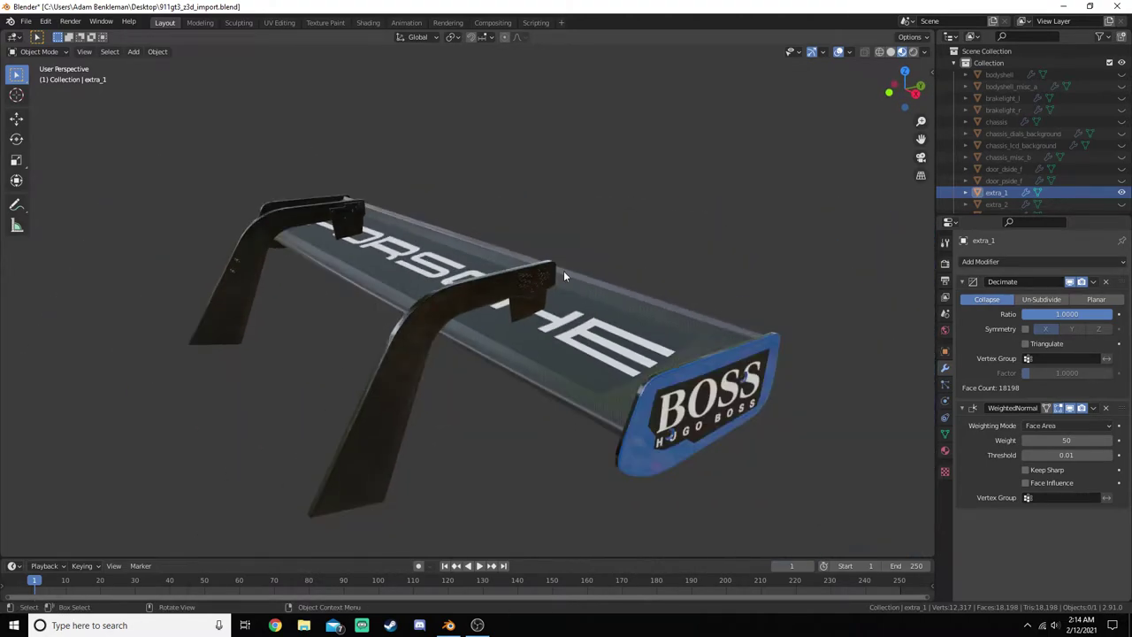
scroll(570, 353, down, 2)
scroll(575, 361, up, 3)
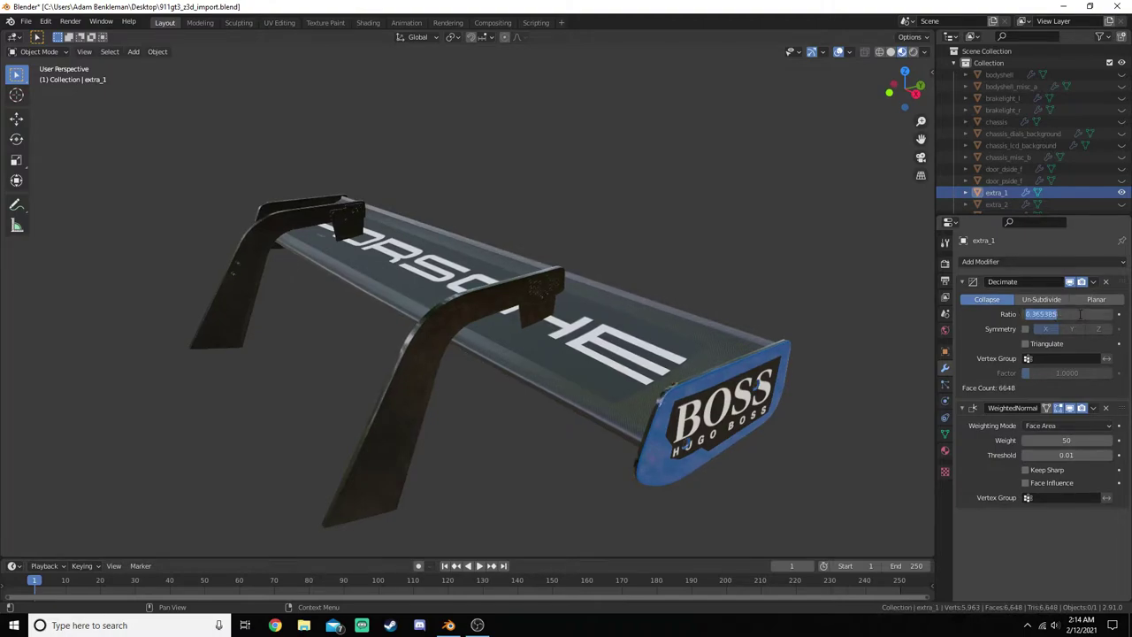
key(Return)
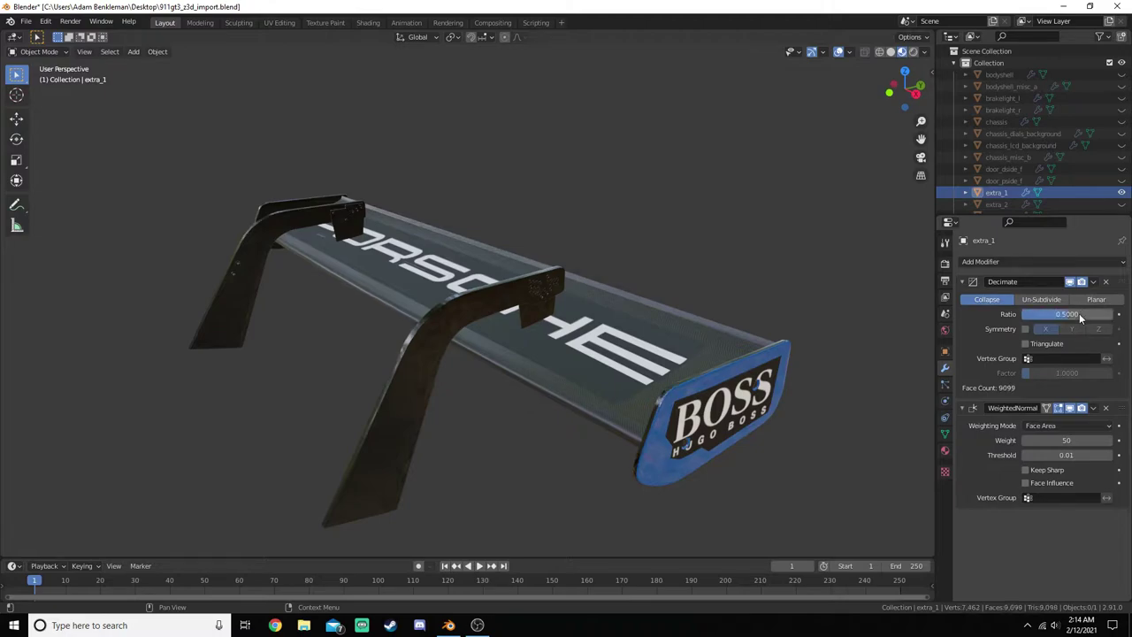
- Inspect the decimated rear wing's surface, BOSS end plate and struts from several angles
middle_drag(676, 254, 755, 324)
scroll(670, 318, up, 5)
scroll(659, 317, up, 6)
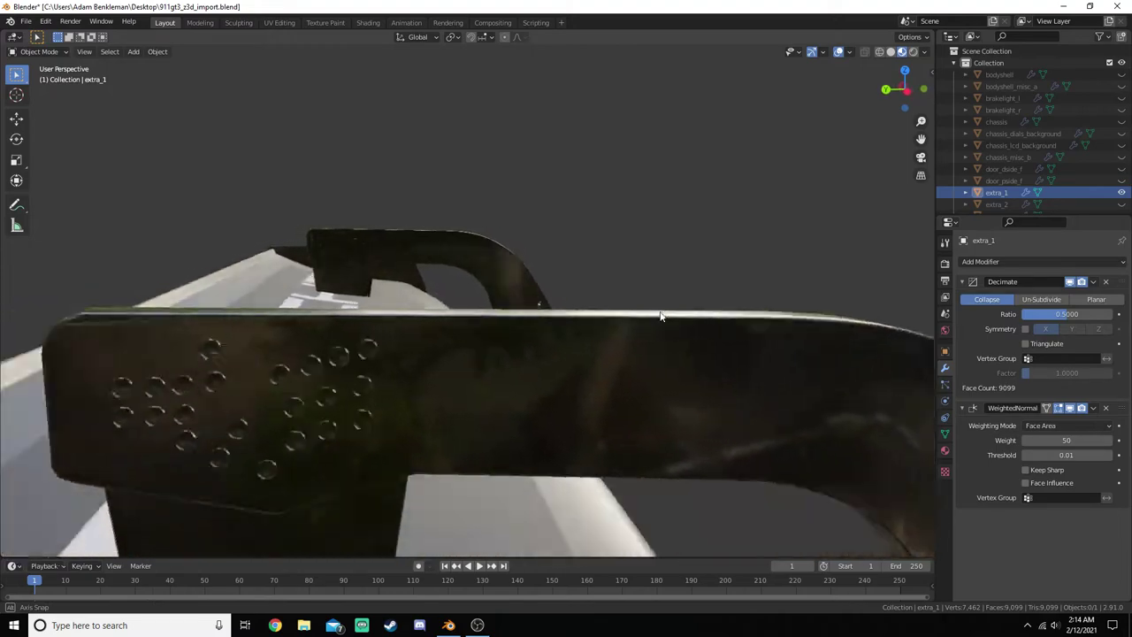
scroll(659, 309, up, 5)
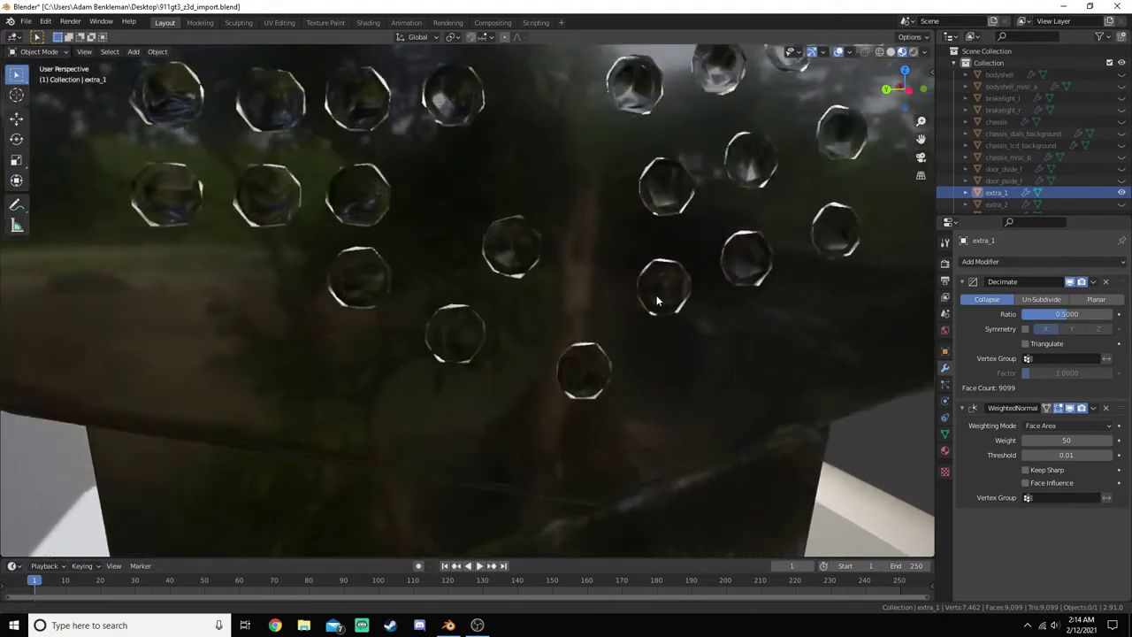
scroll(659, 298, down, 8)
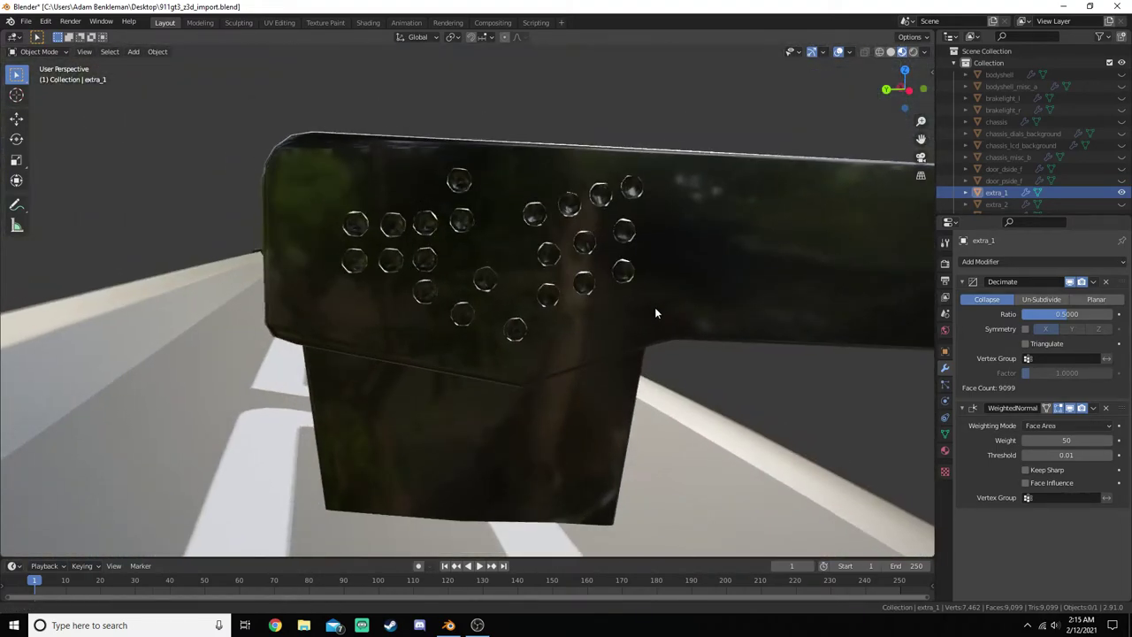
middle_drag(654, 307, 734, 318)
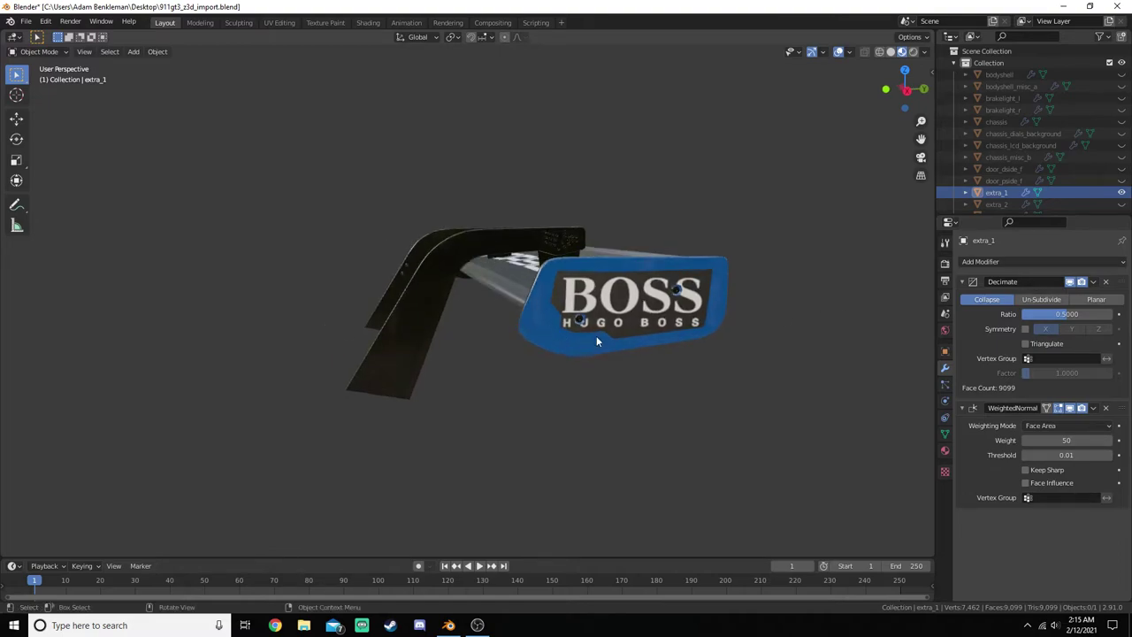
middle_drag(556, 310, 556, 367)
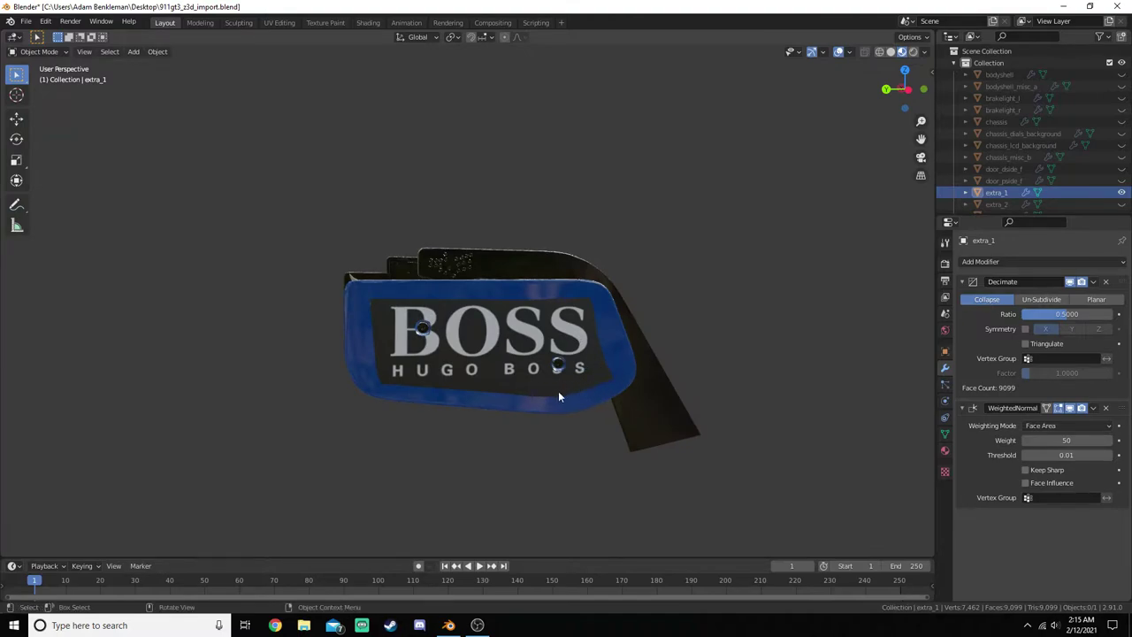
middle_drag(558, 391, 536, 345)
scroll(566, 329, up, 8)
scroll(610, 376, up, 4)
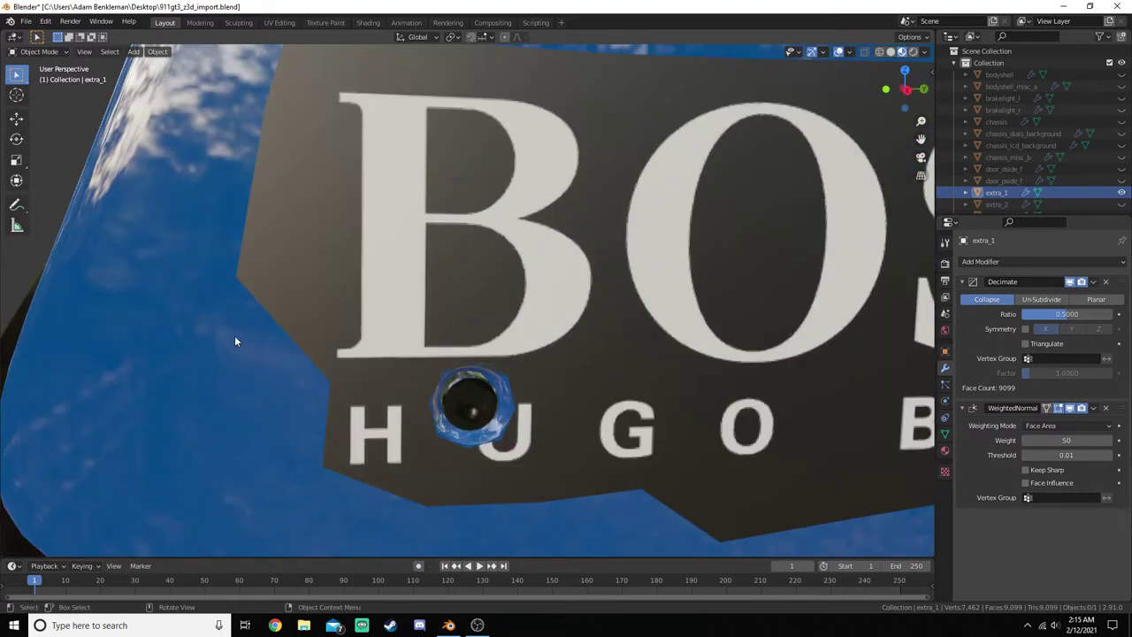
scroll(234, 340, down, 10)
middle_drag(371, 369, 593, 303)
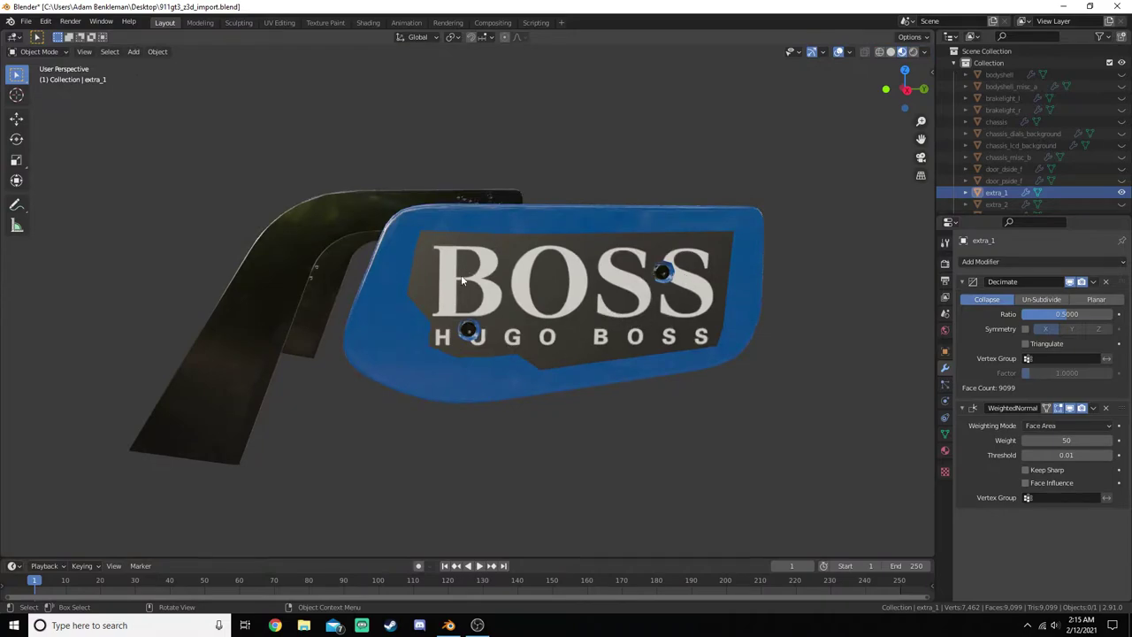
scroll(698, 354, down, 4)
middle_drag(723, 374, 590, 392)
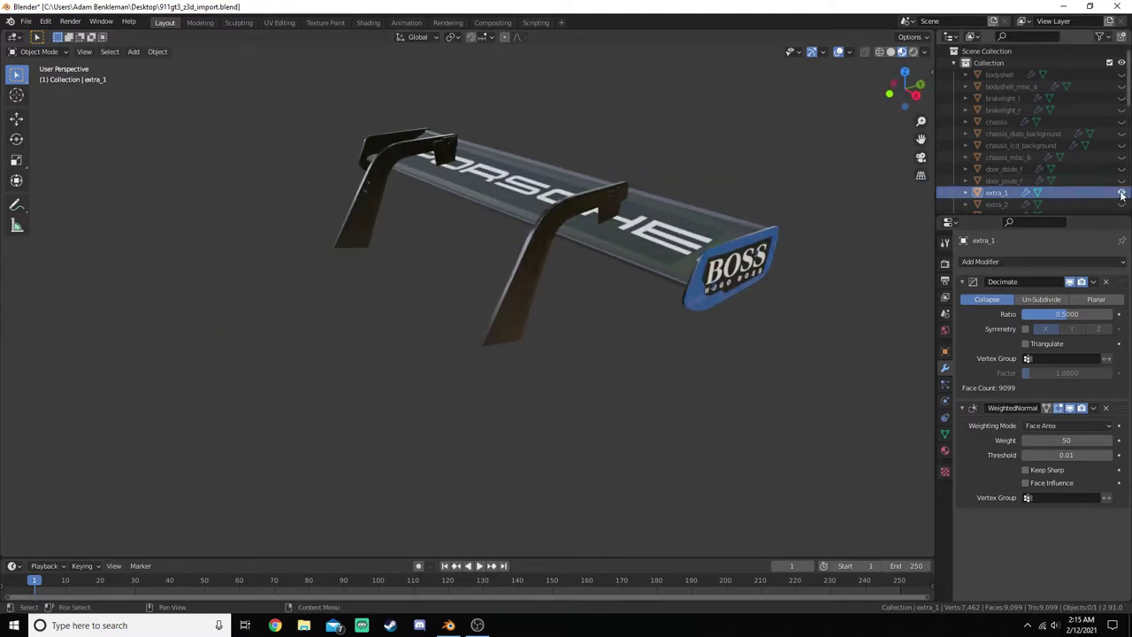
- Select extra_2 and hide every other object with Shift+H
click(997, 205)
key(shift+h)
scroll(1001, 177, down, 4)
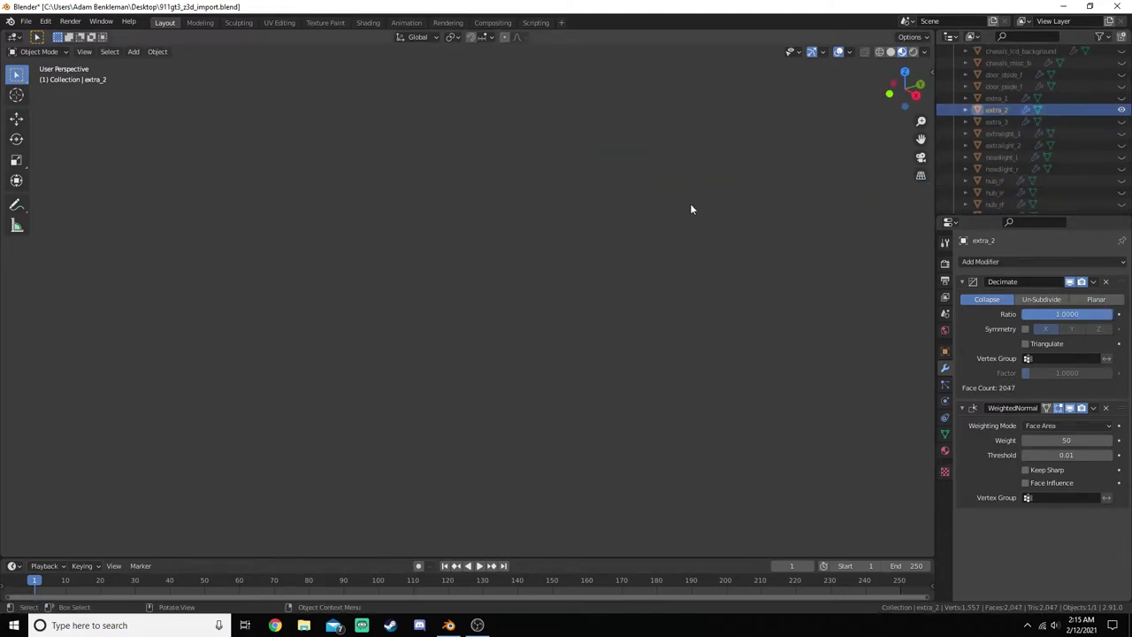
- Frame and inspect the extra_2 trim piece, then hide it
key(KP_Decimal)
middle_drag(698, 217, 647, 331)
click(674, 298)
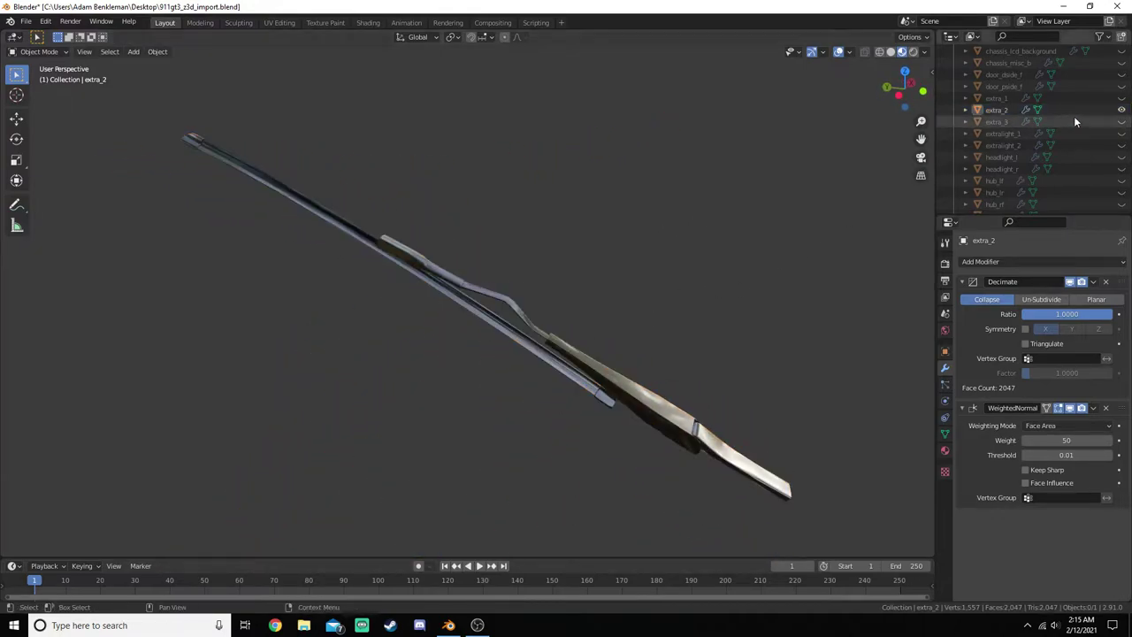
click(1121, 109)
- Show the PORSCHE banner extra_3, inspect it, and hide it again
click(1122, 122)
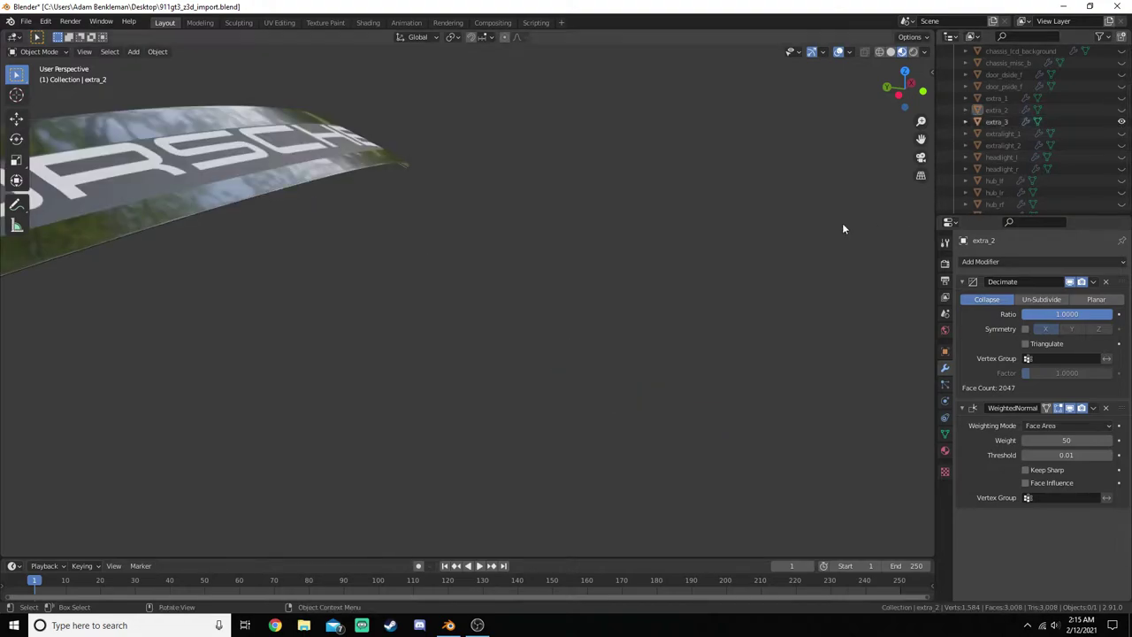
click(300, 144)
click(609, 184)
middle_drag(675, 220, 583, 376)
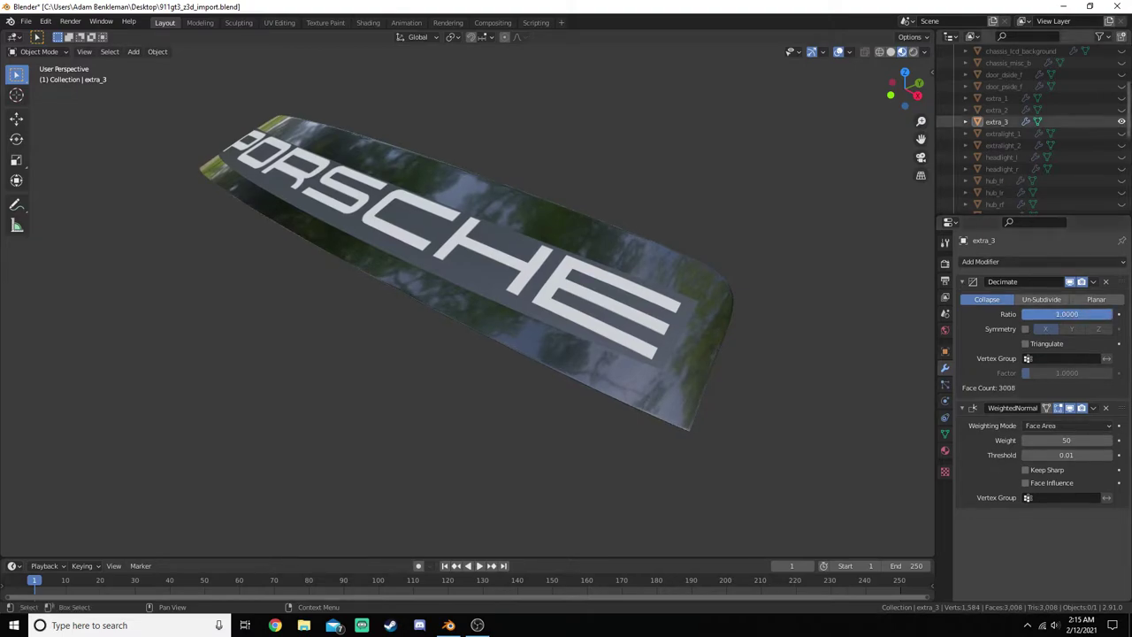
click(1122, 121)
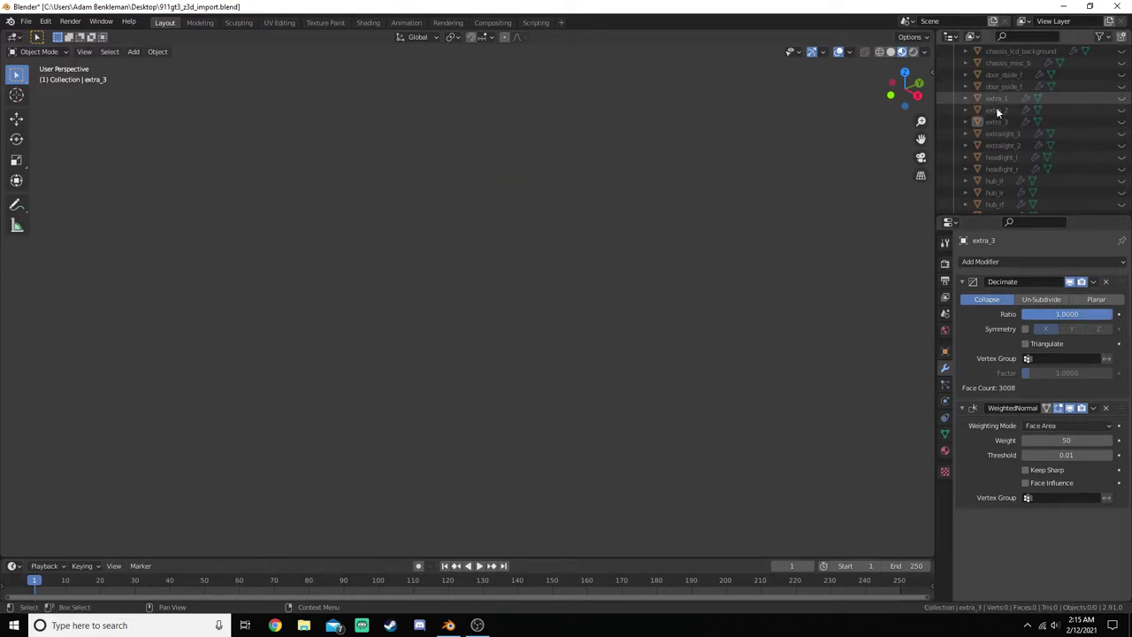
- Show extralight_1, then frame the left headlight headlight_l for a close look
click(1120, 135)
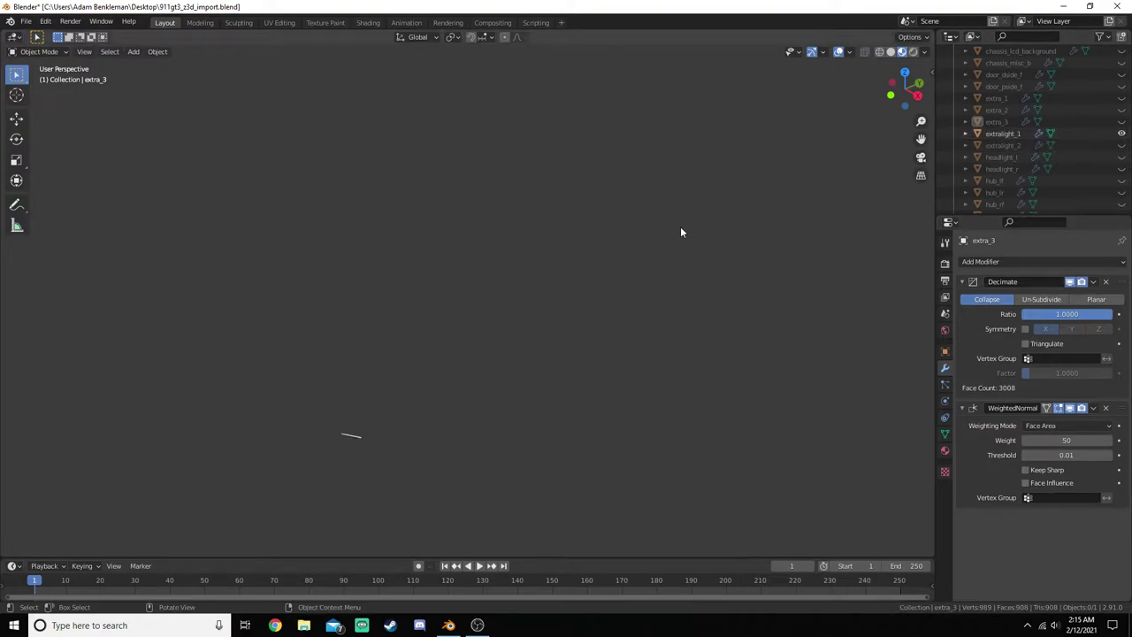
click(1013, 134)
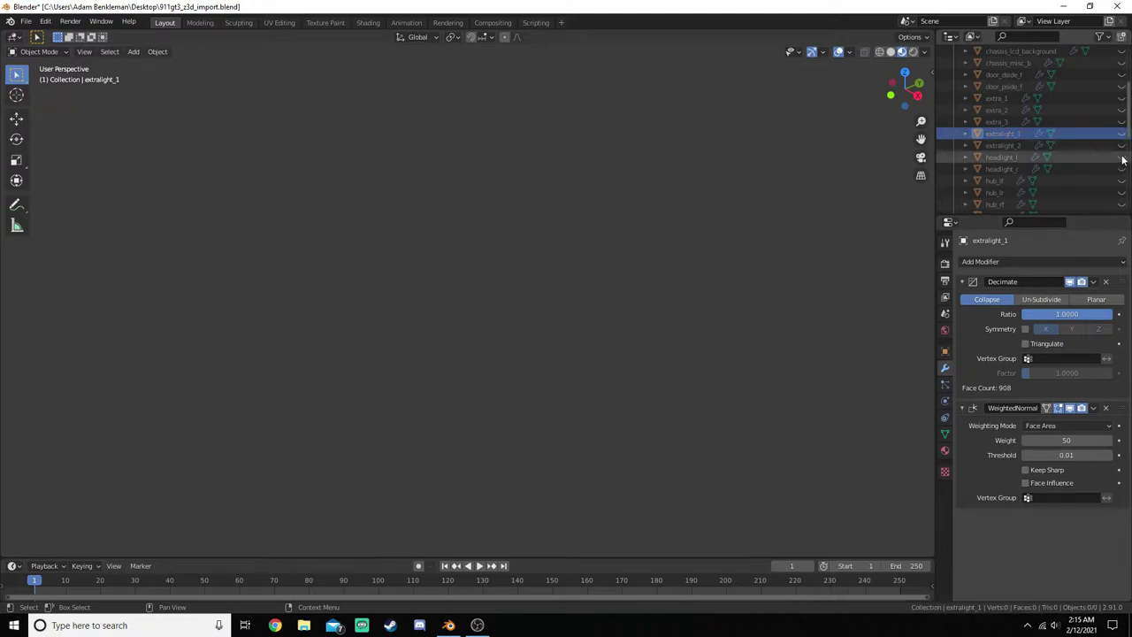
click(1011, 157)
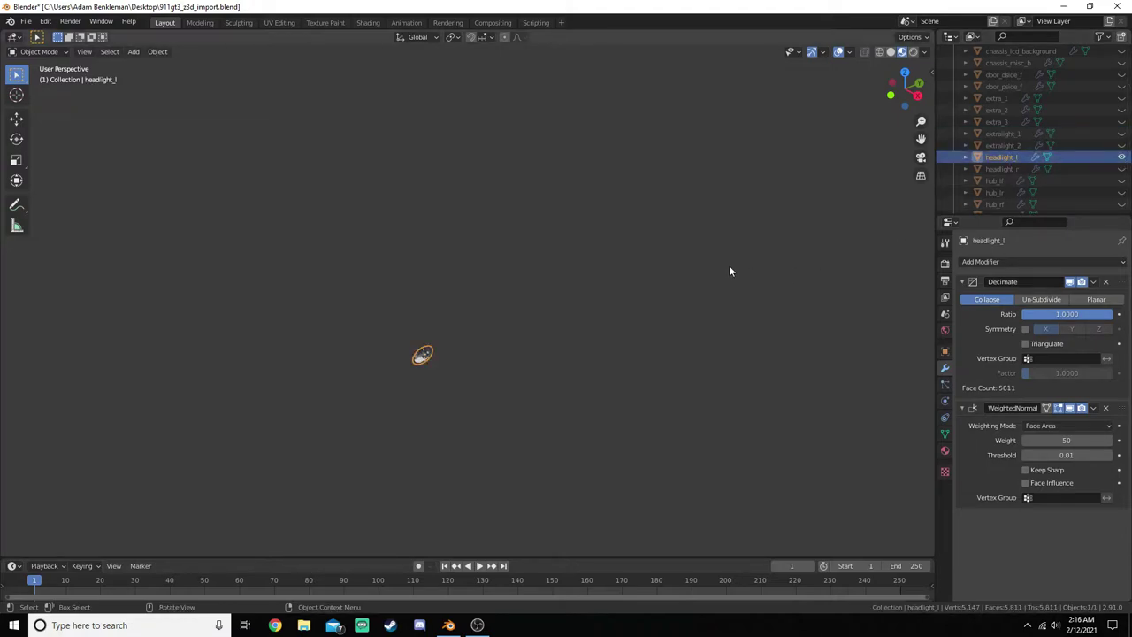
key(KP_Decimal)
scroll(600, 377, up, 5)
middle_drag(566, 404, 592, 307)
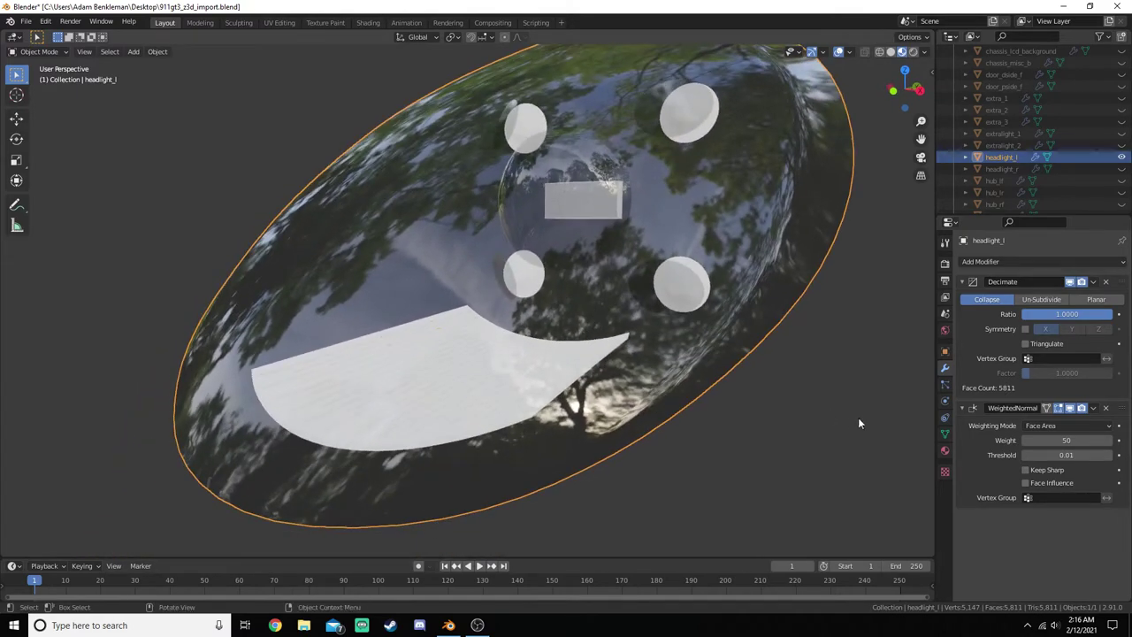
- Test headlight_l's decimate ratio, hide it, and show the front-left hub hub_lf
drag(1109, 314, 1095, 314)
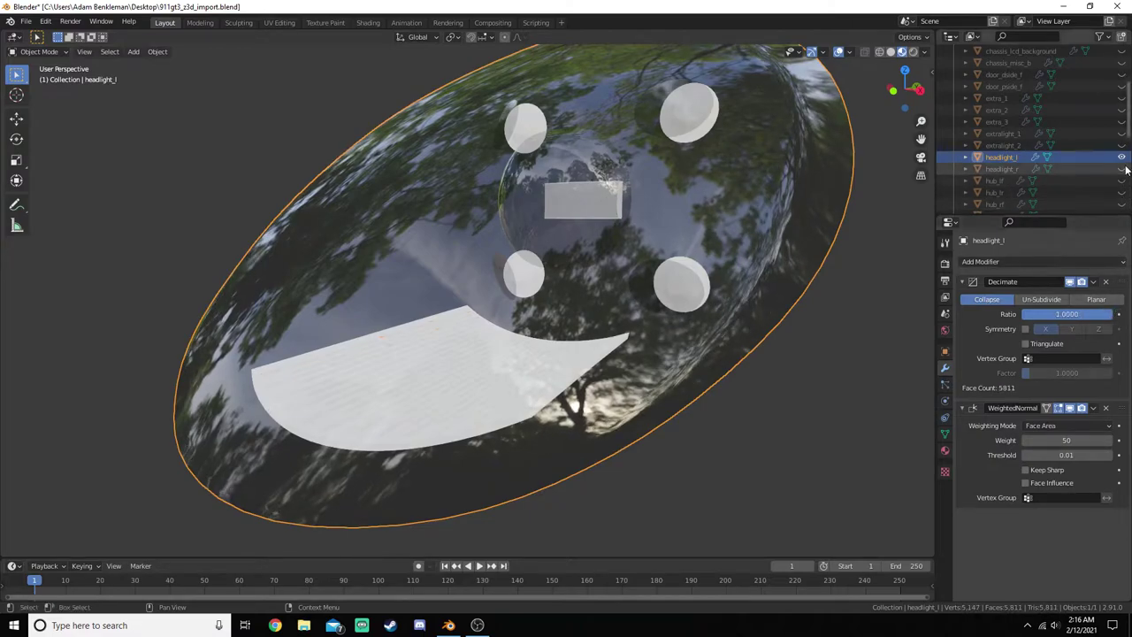
key(h)
click(1016, 184)
click(1122, 180)
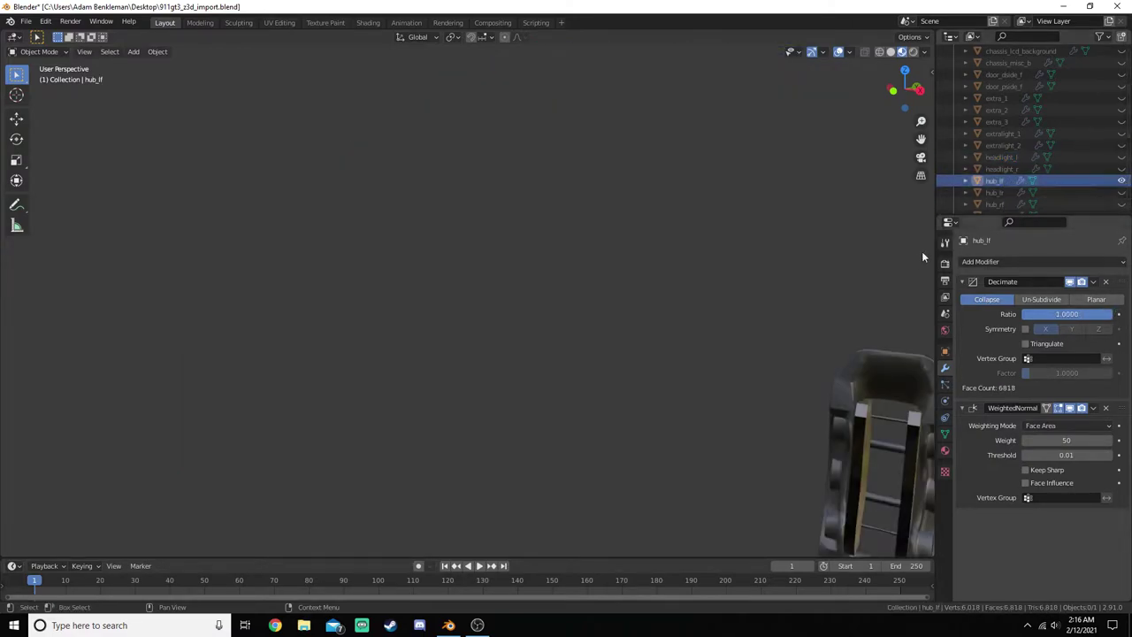
- Inspect the hub_lf brake caliper, test a 0.8590 decimate ratio, and hide it
middle_drag(765, 359, 714, 367)
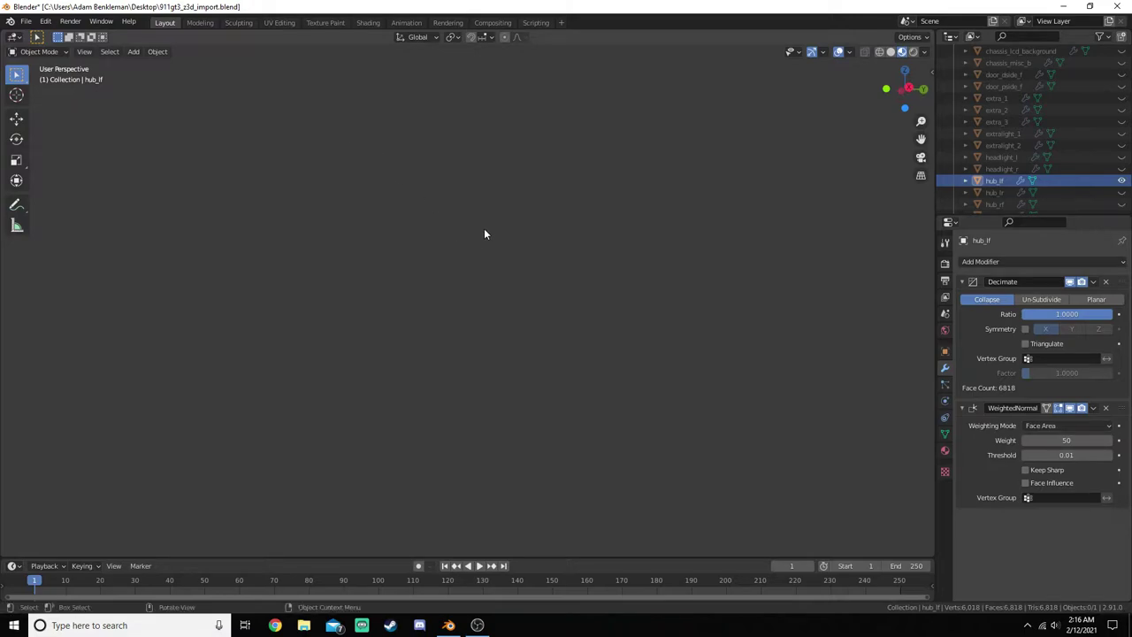
click(687, 352)
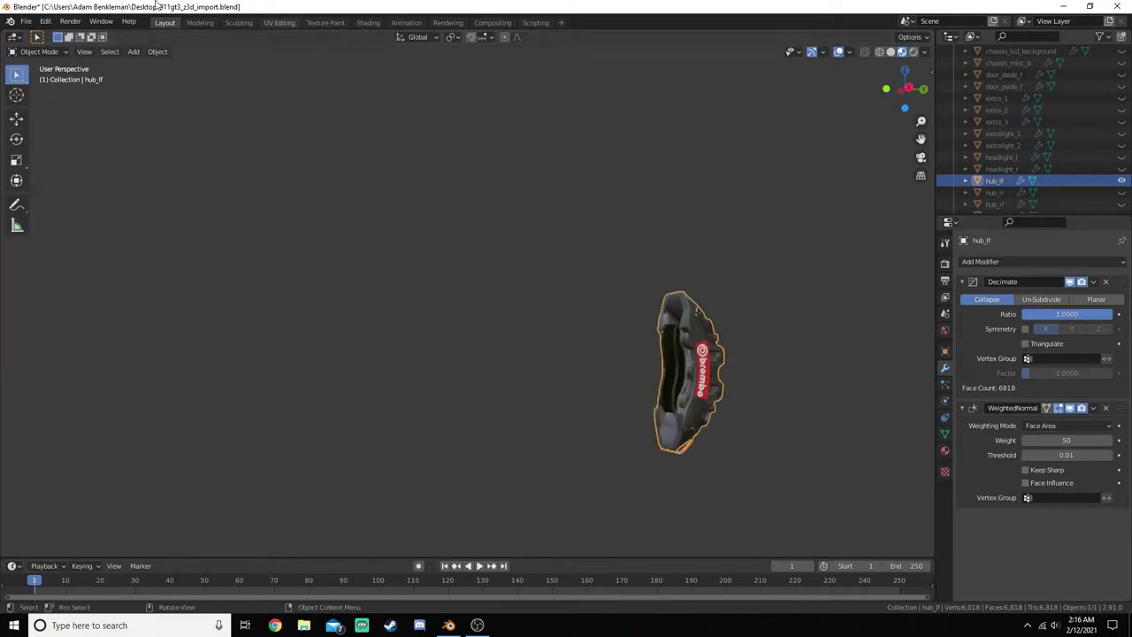
key(KP_Decimal)
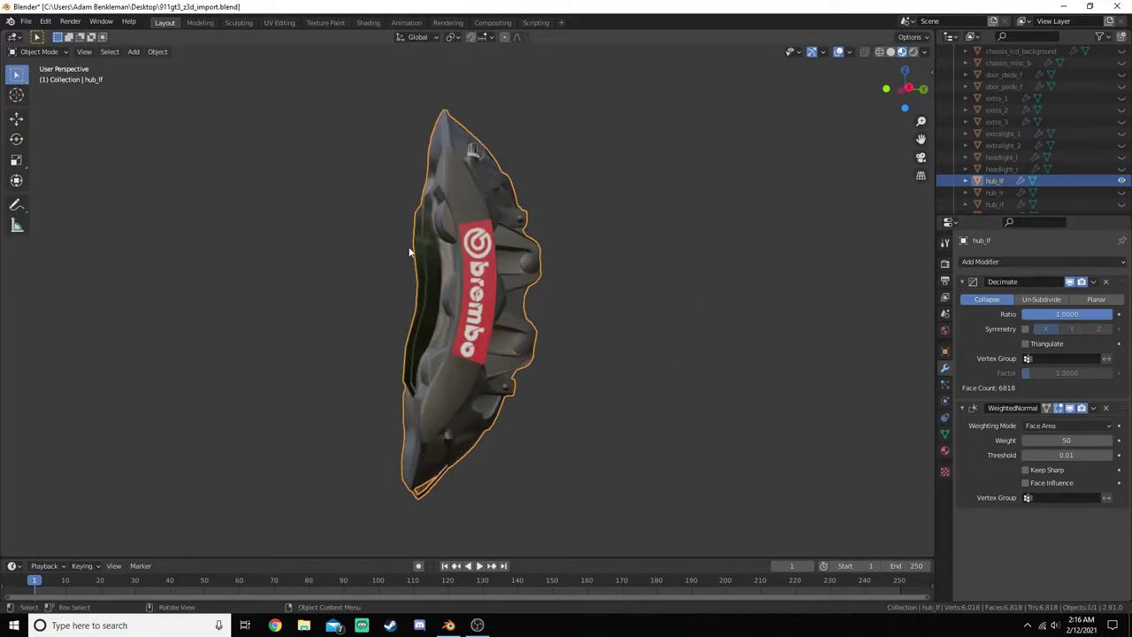
scroll(478, 283, up, 3)
middle_drag(495, 292, 527, 178)
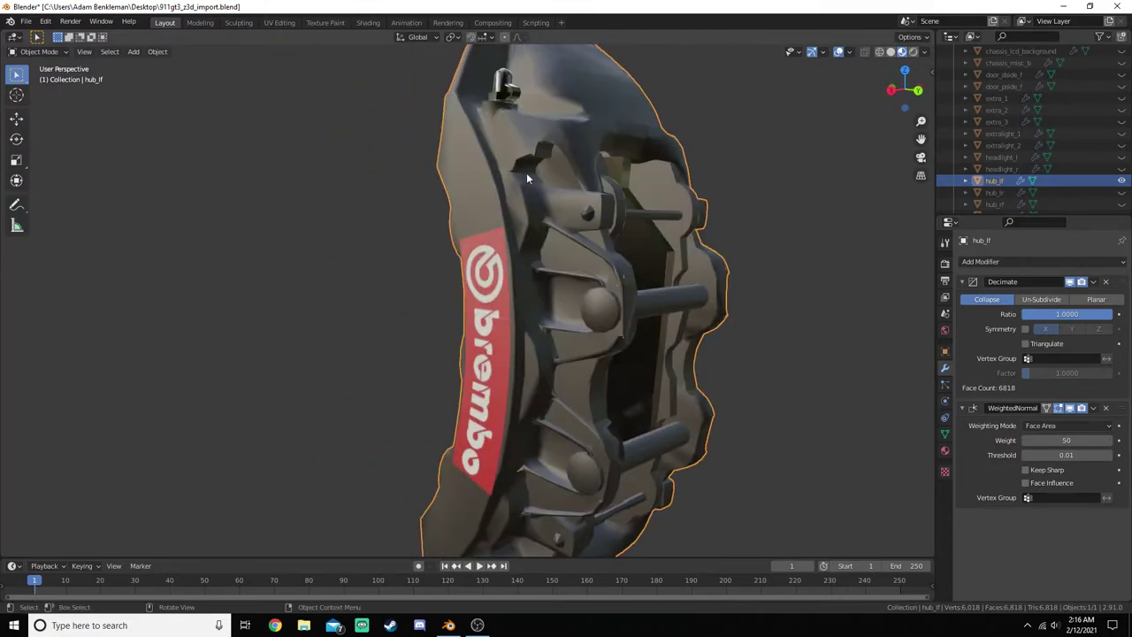
mouse_move(1084, 314)
mouse_down()
mouse_move(1071, 315)
mouse_move(1105, 315)
mouse_up()
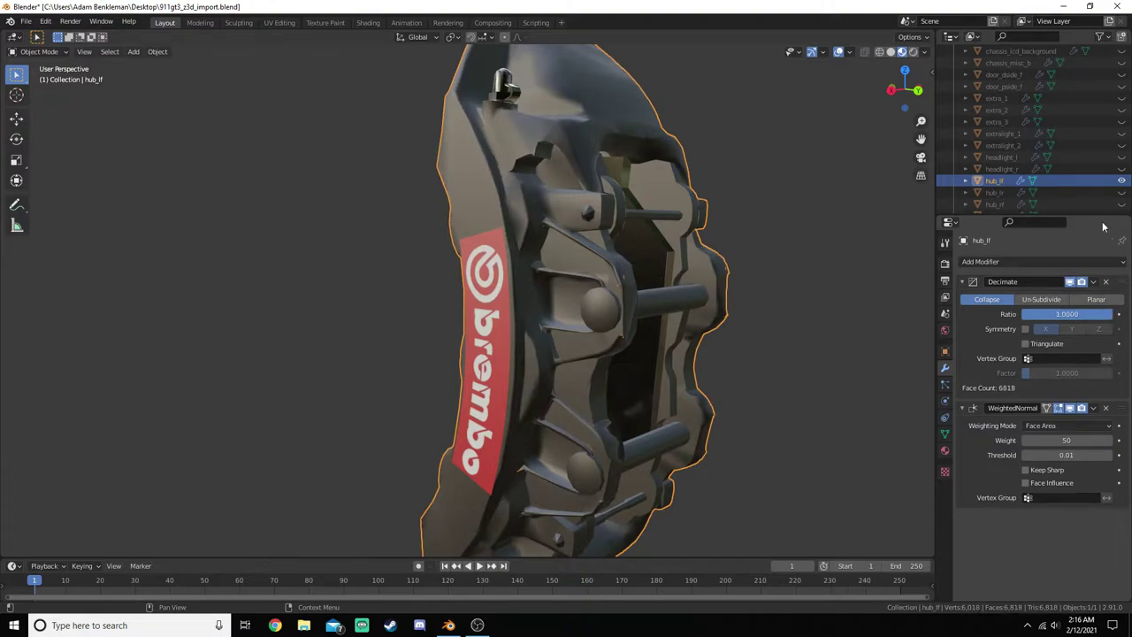
click(1121, 181)
scroll(1086, 171, down, 3)
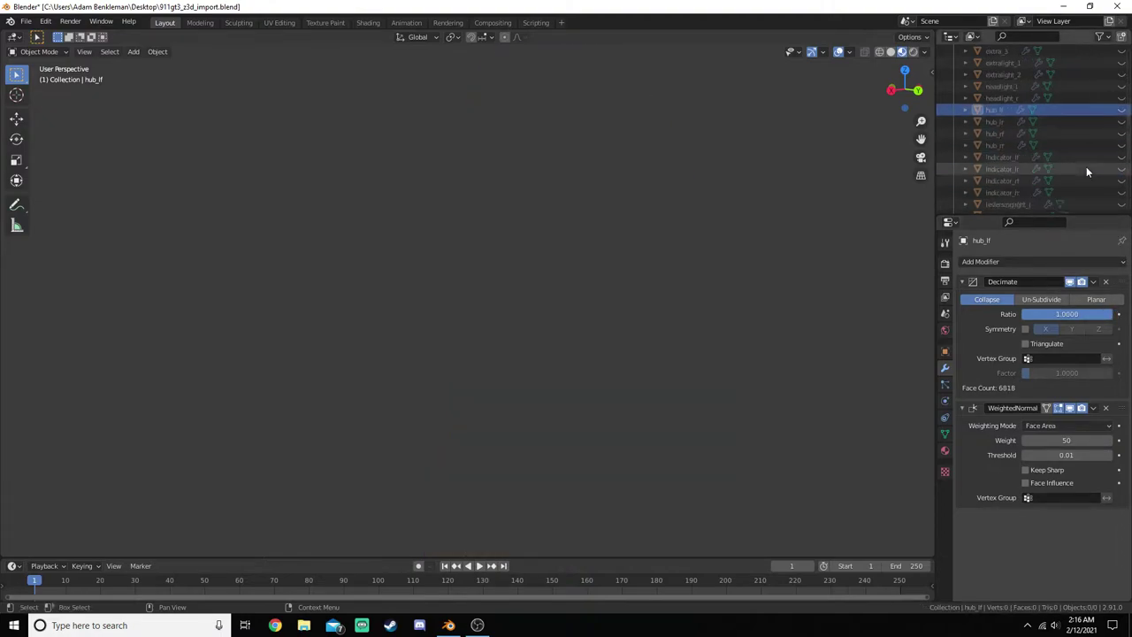
- Inspect and hide indicator_lf, then select indicator_rf and reversinglight_l
click(1002, 157)
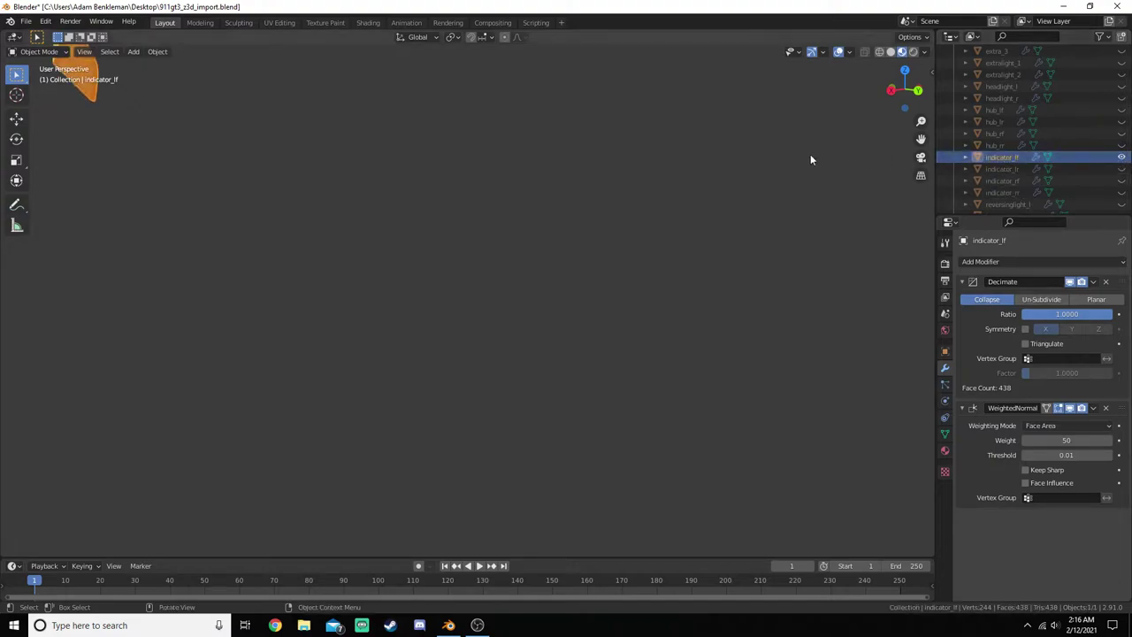
key(KP_Decimal)
middle_drag(415, 349, 692, 346)
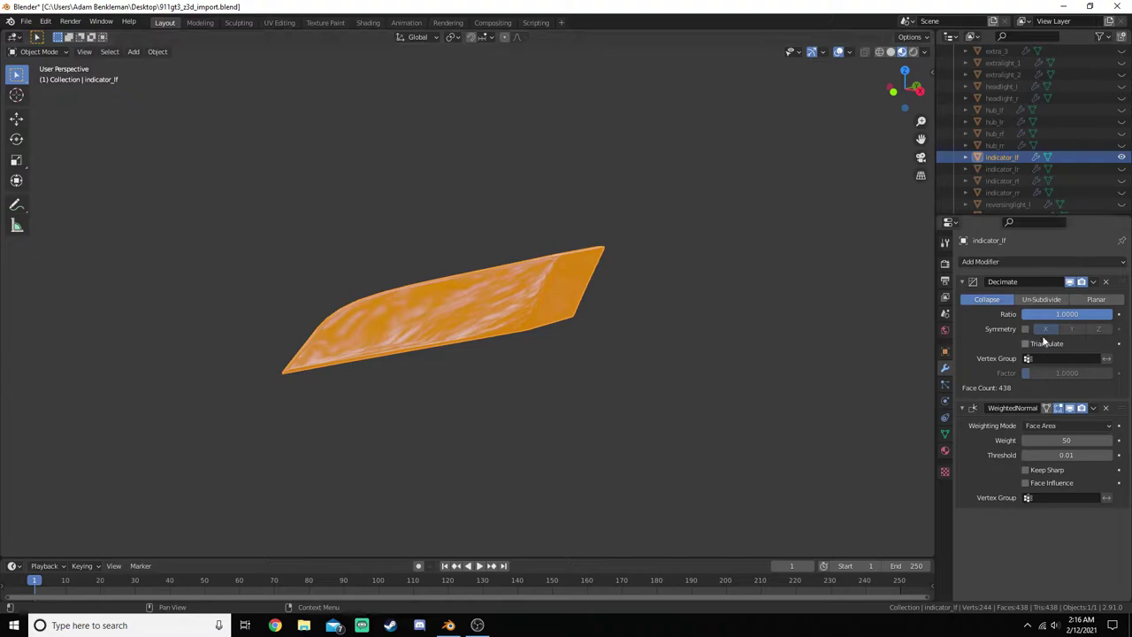
click(1121, 156)
click(1021, 181)
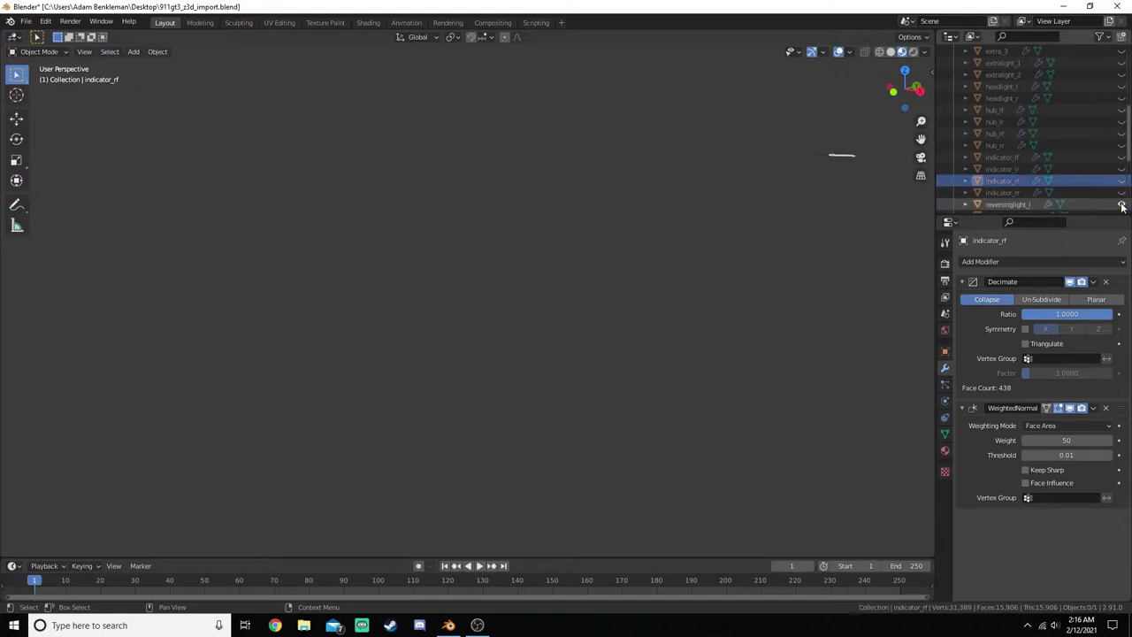
click(999, 205)
- Separate a loose part of reversinglight_l into its own object in Edit Mode
key(KP_Decimal)
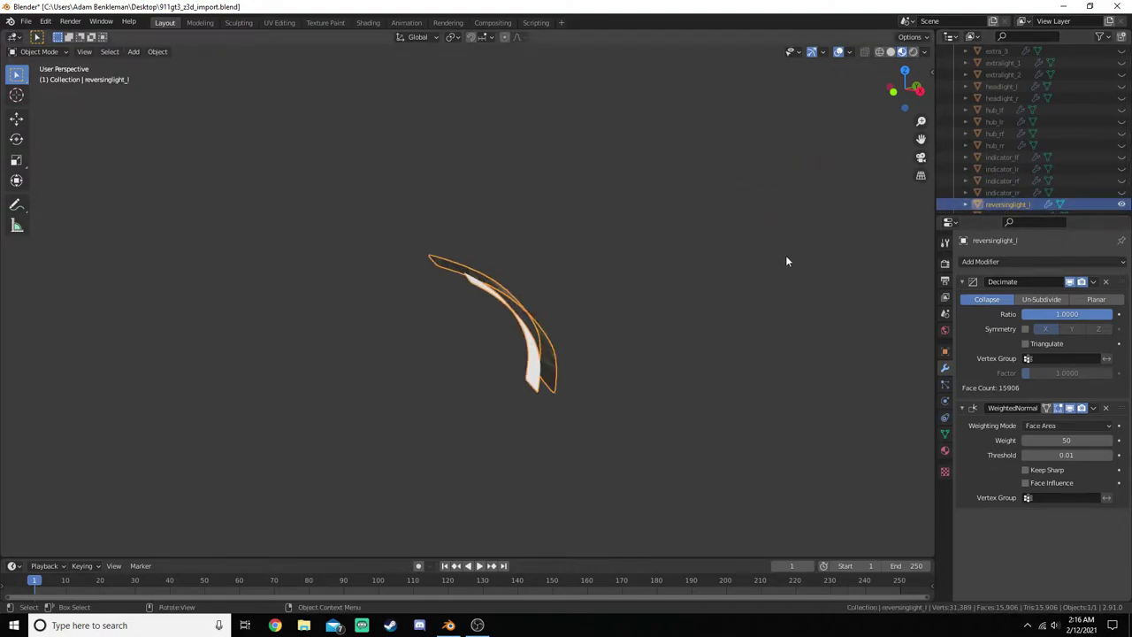
middle_drag(785, 258, 575, 332)
key(Tab)
key(a)
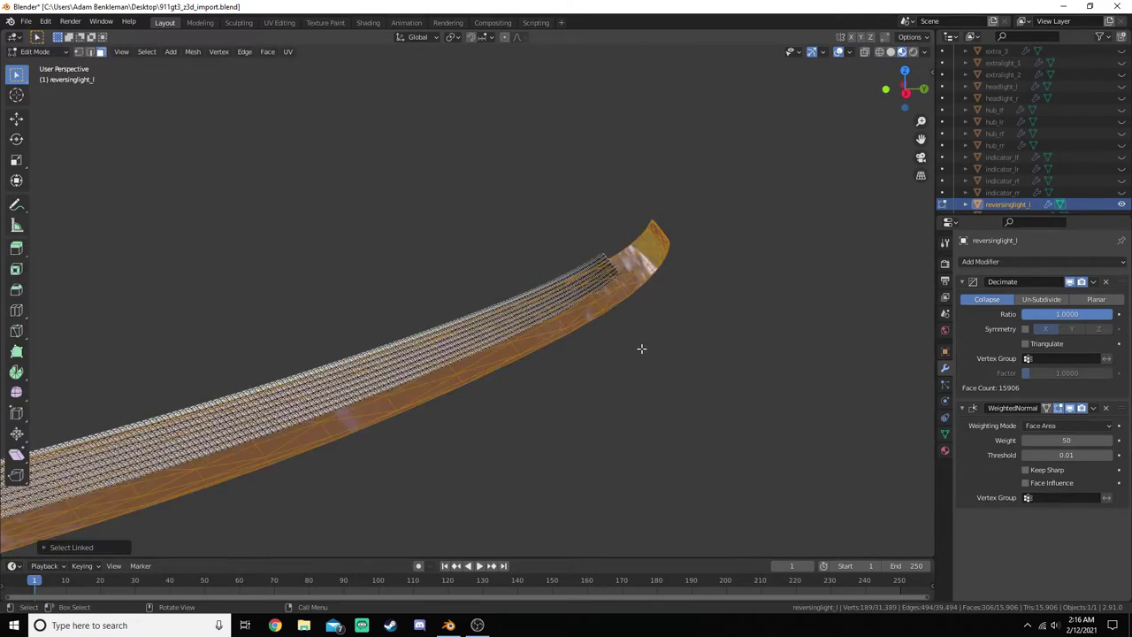
key(m)
click(641, 348)
key(Tab)
- Test a 0.8333 decimate ratio, then reveal and rejoin the loose piece with Ctrl+J
click(652, 251)
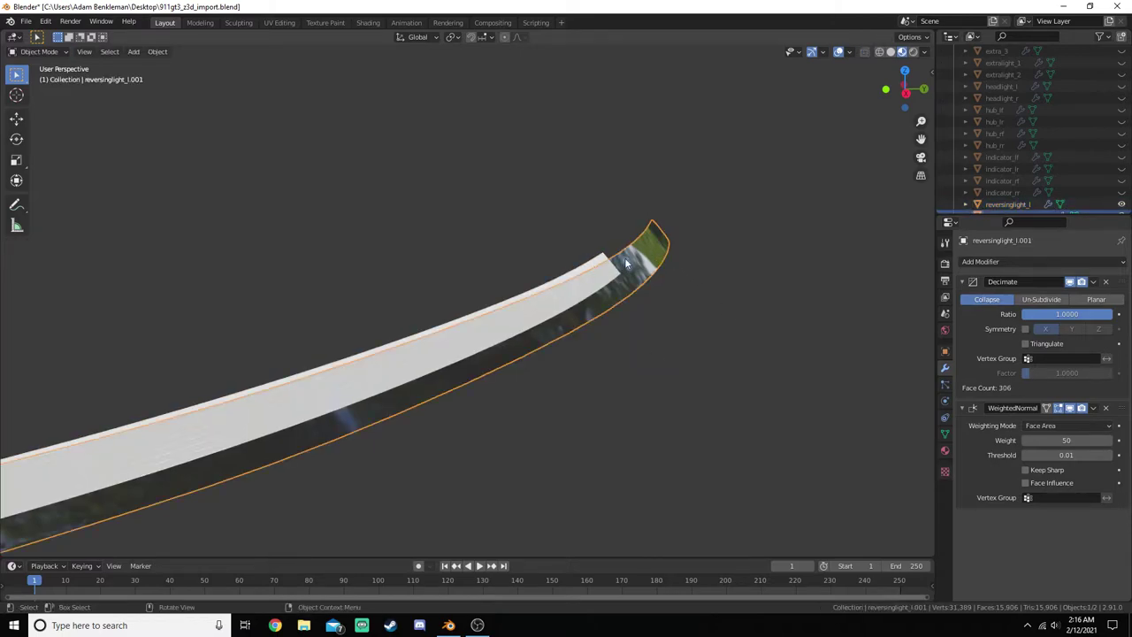
click(626, 264)
middle_drag(664, 324, 580, 353)
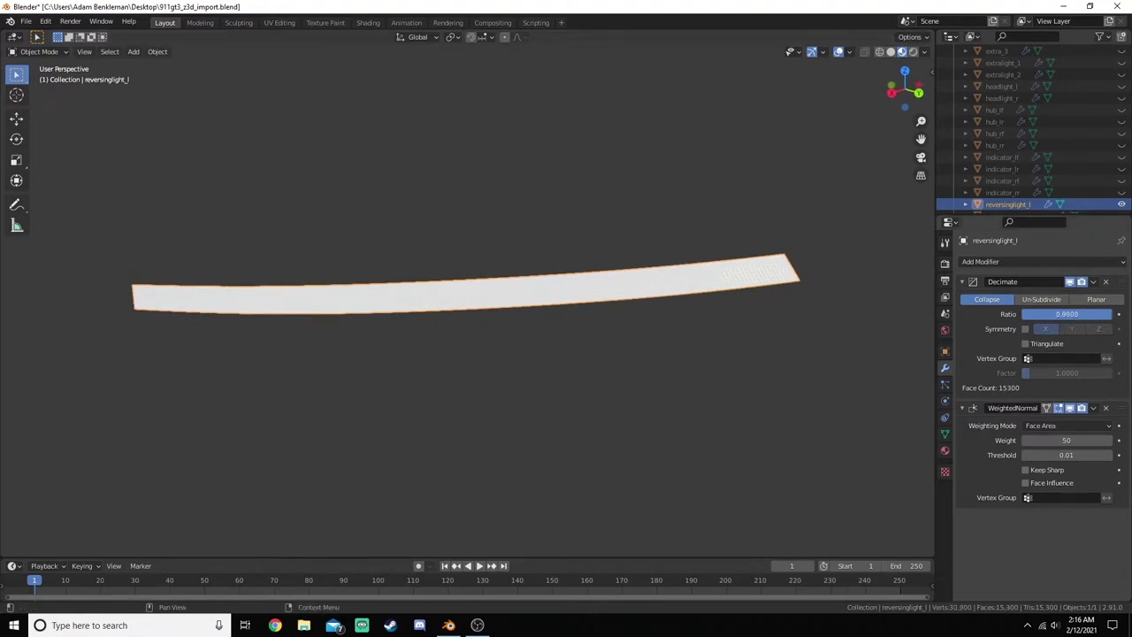
drag(1111, 314, 1103, 314)
scroll(1079, 177, down, 2)
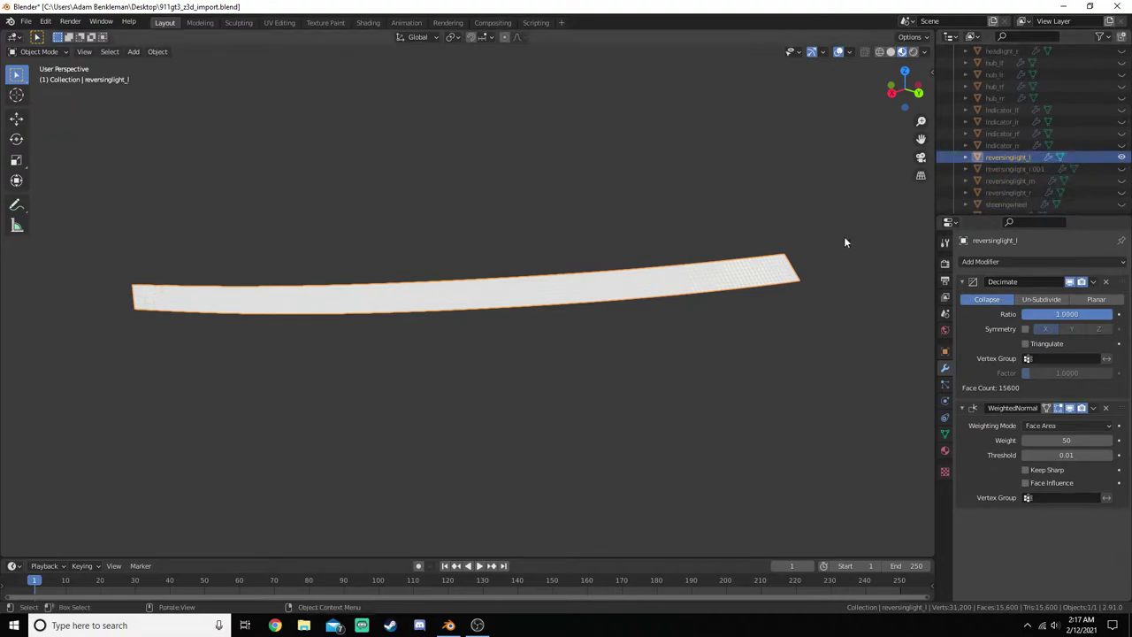
key(alt+h)
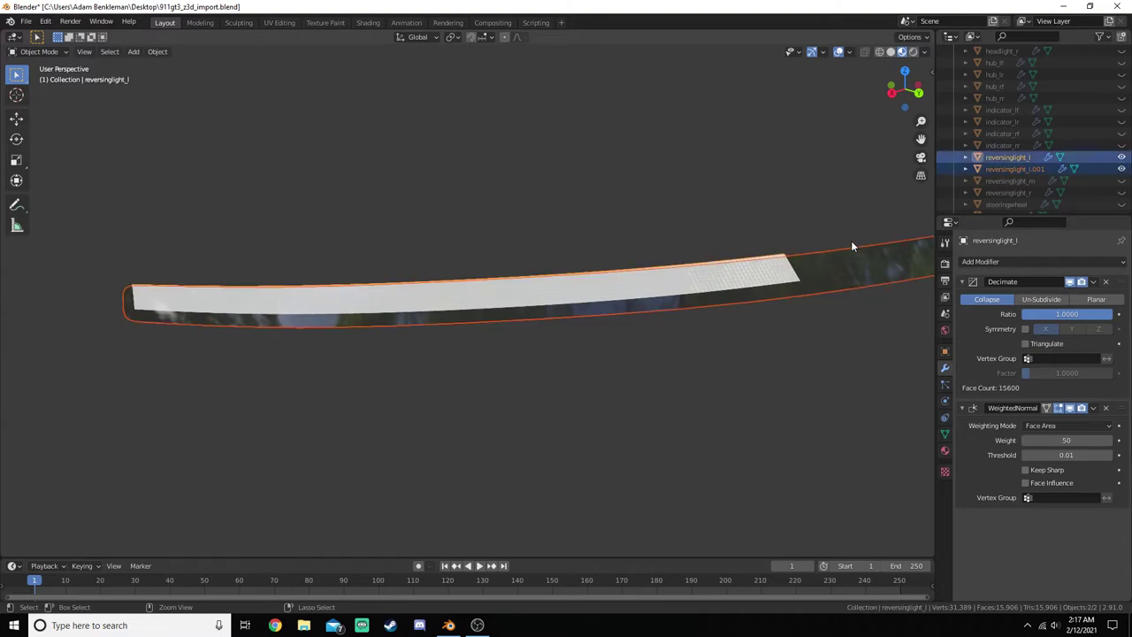
key(Tab)
key(ctrl+j)
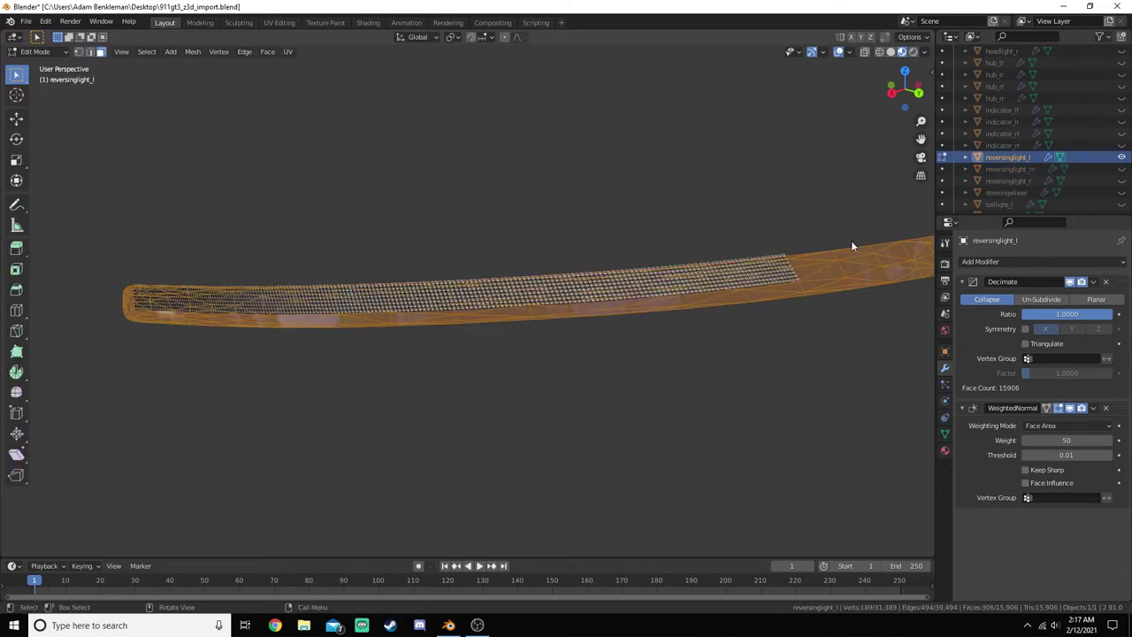
key(Tab)
- Hide reversinglight_l, inspect and hide reversinglight_m, then hide reversinglight_r
click(868, 398)
click(1122, 158)
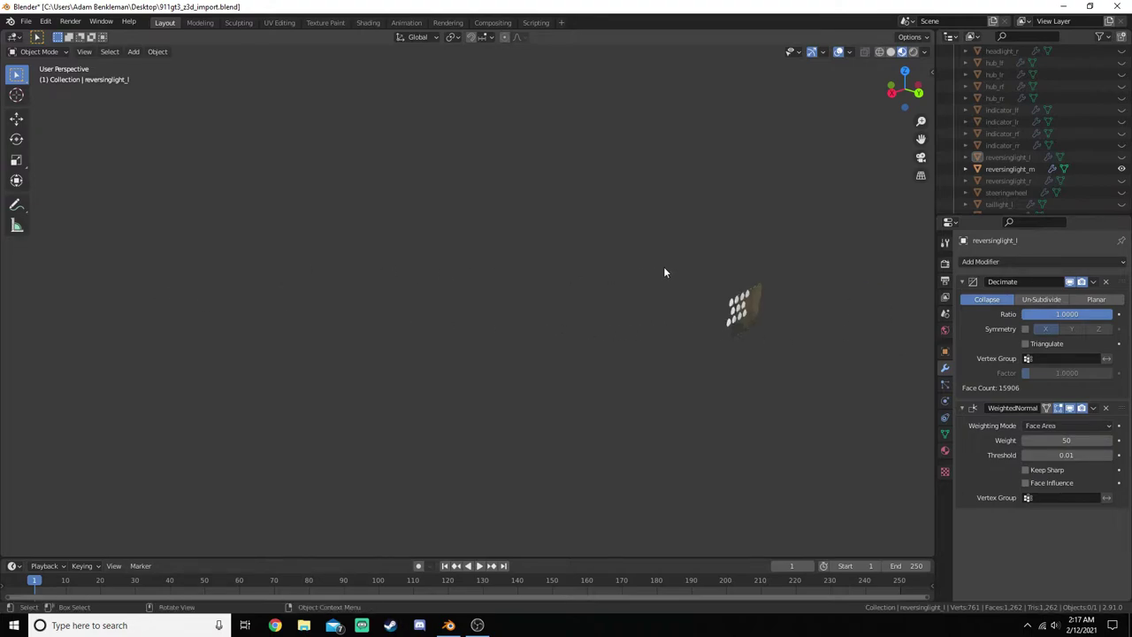
click(990, 169)
key(KP_Decimal)
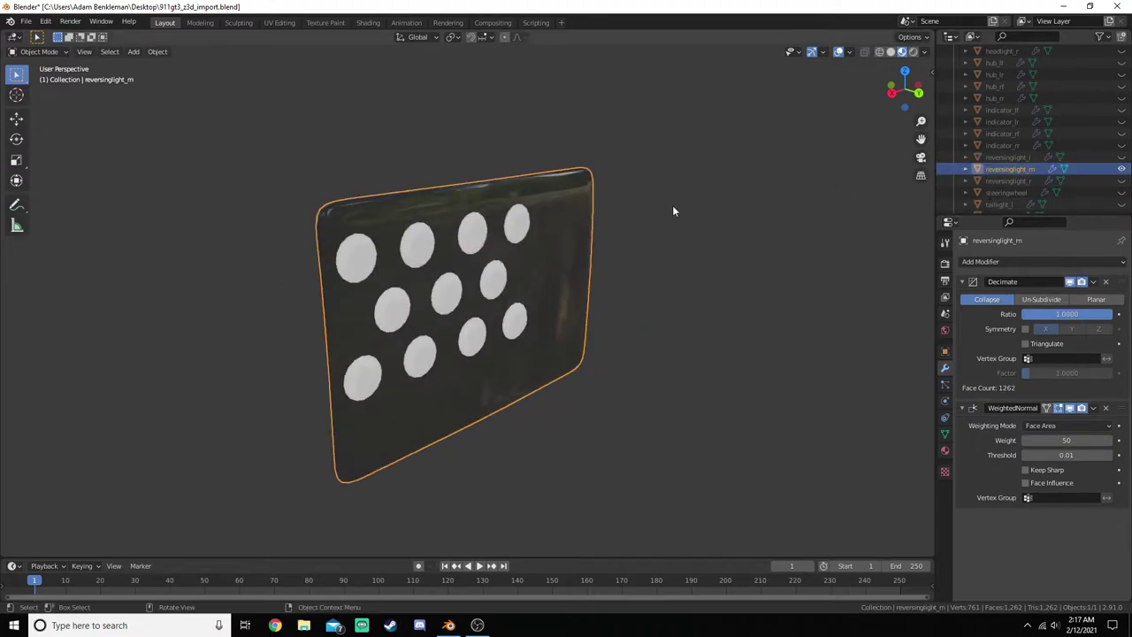
middle_drag(619, 350, 657, 357)
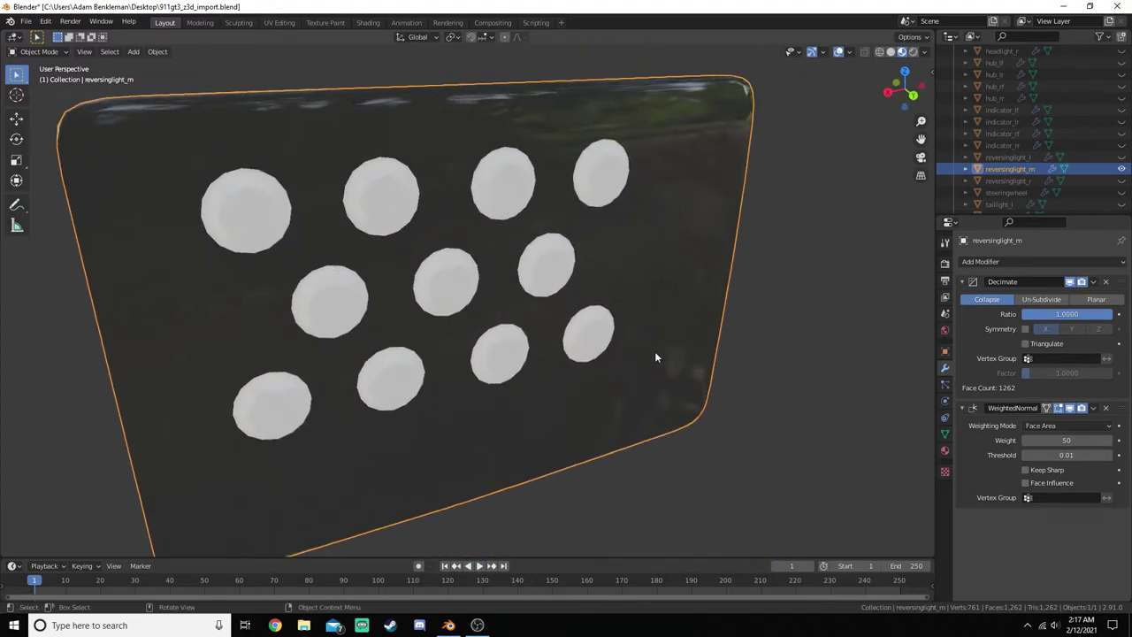
scroll(668, 350, down, 3)
click(1121, 168)
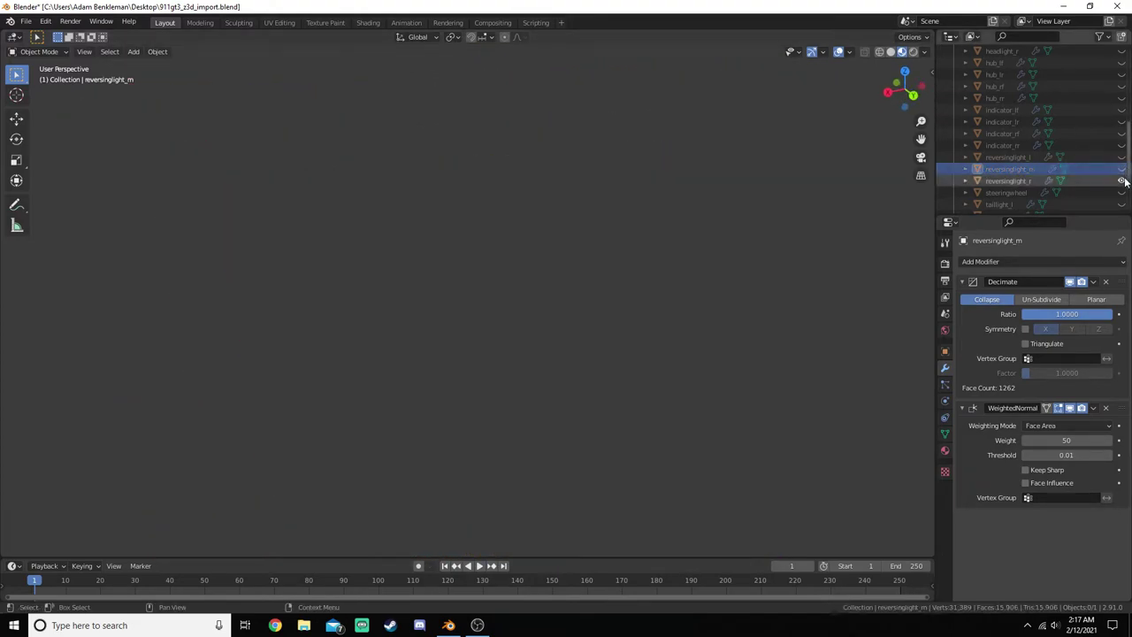
click(1015, 181)
click(1121, 180)
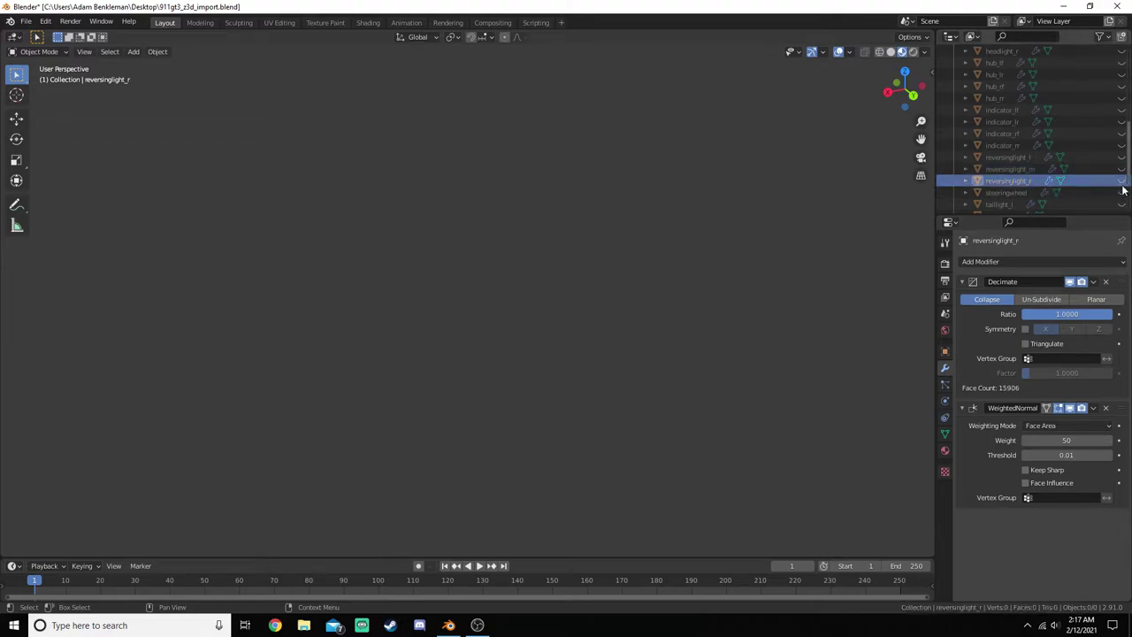
- Frame the steering wheel, test decimate ratio 0.9487, then restore it to 1.0000
click(1005, 193)
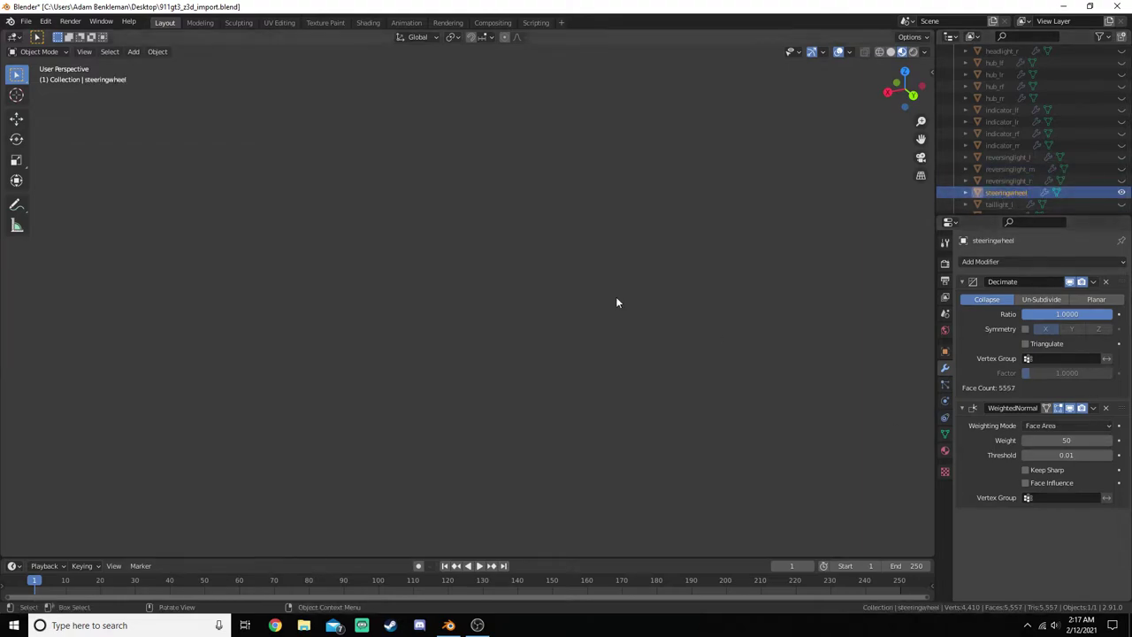
key(KP_Decimal)
middle_drag(613, 391, 523, 372)
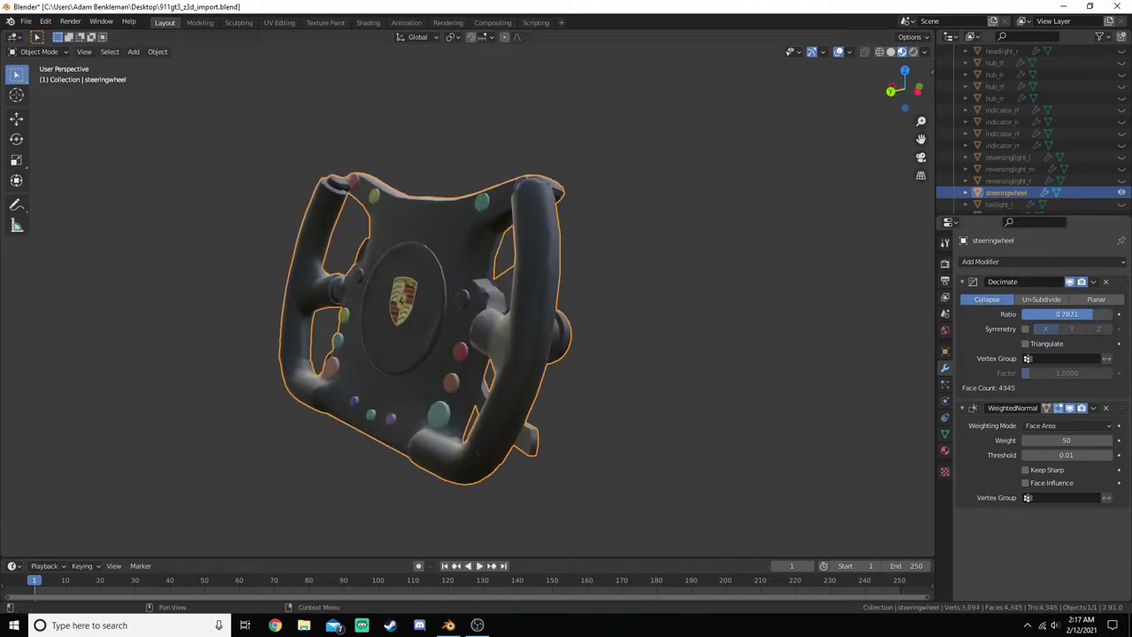
drag(1093, 314, 1108, 313)
middle_drag(649, 359, 795, 349)
scroll(734, 366, up, 4)
drag(1083, 321, 1113, 321)
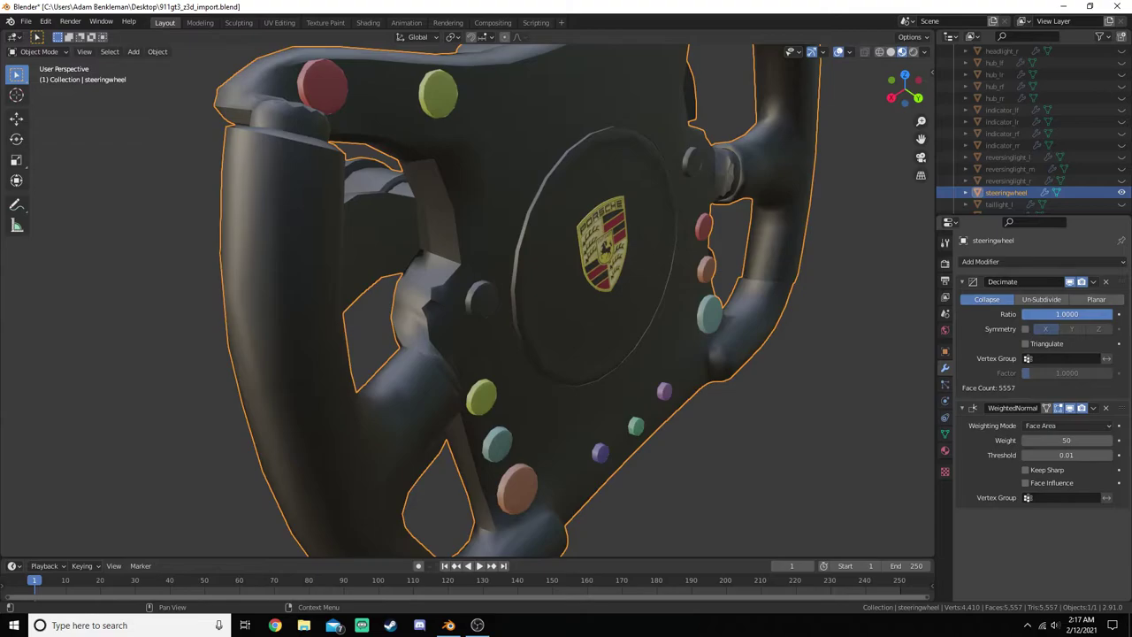
- View the steering wheel from the front and select taillight_l
middle_drag(726, 336, 646, 317)
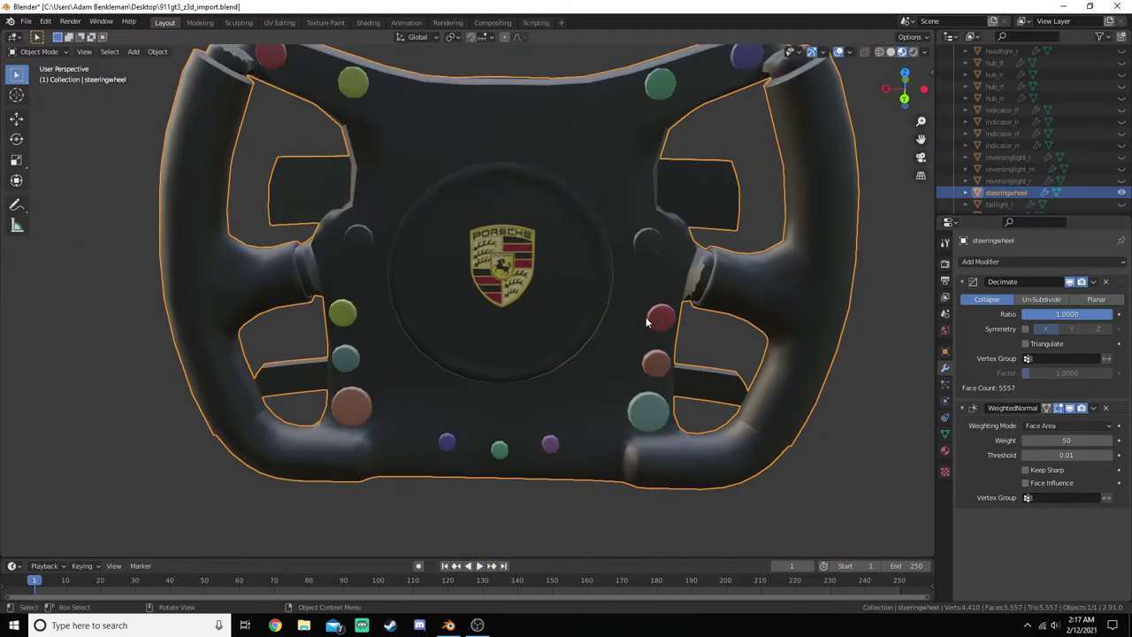
scroll(646, 317, down, 5)
click(1000, 206)
scroll(1001, 177, down, 3)
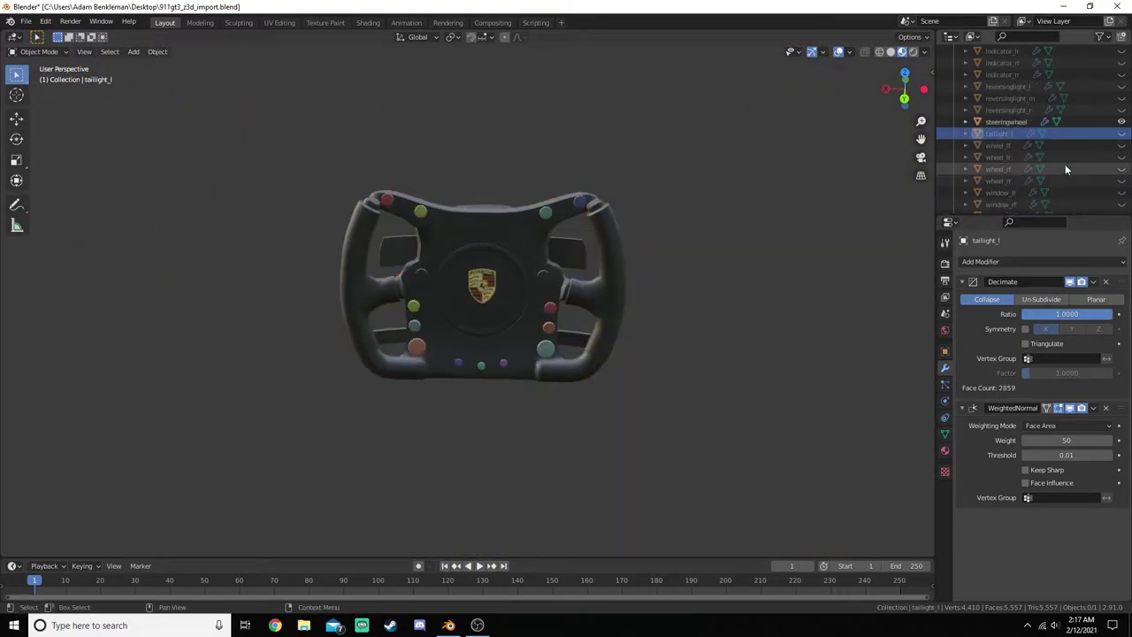
- Show taillight_l and separate its connected part into a new taillight_l.001 object
ctrl+click(1121, 135)
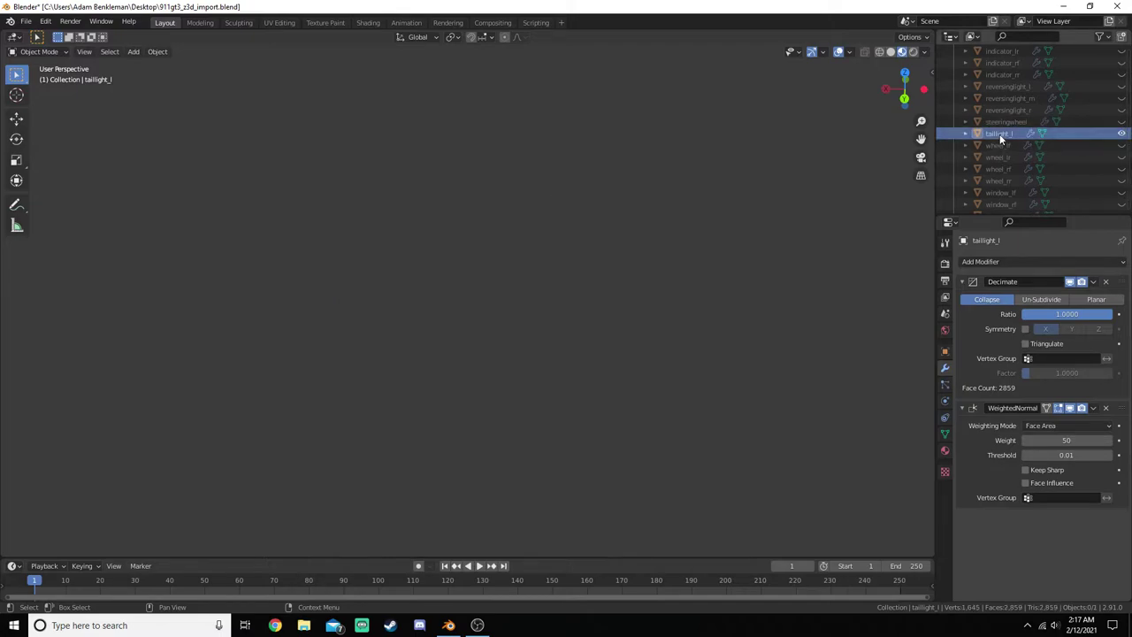
key(KP_Decimal)
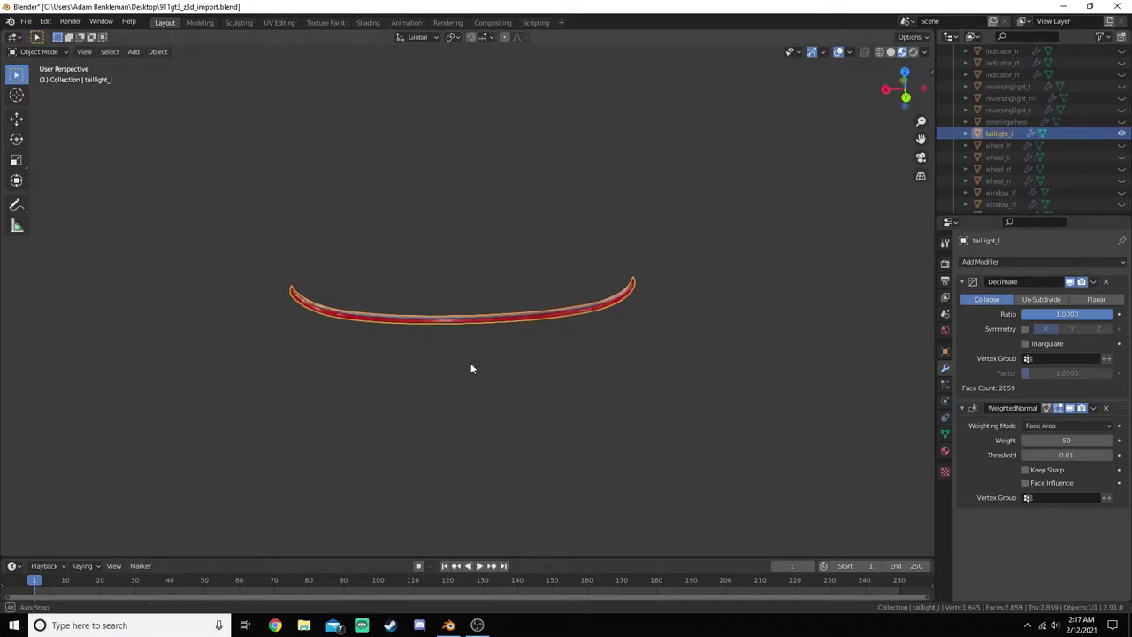
scroll(470, 369, up, 3)
middle_drag(469, 369, 629, 359)
key(Tab)
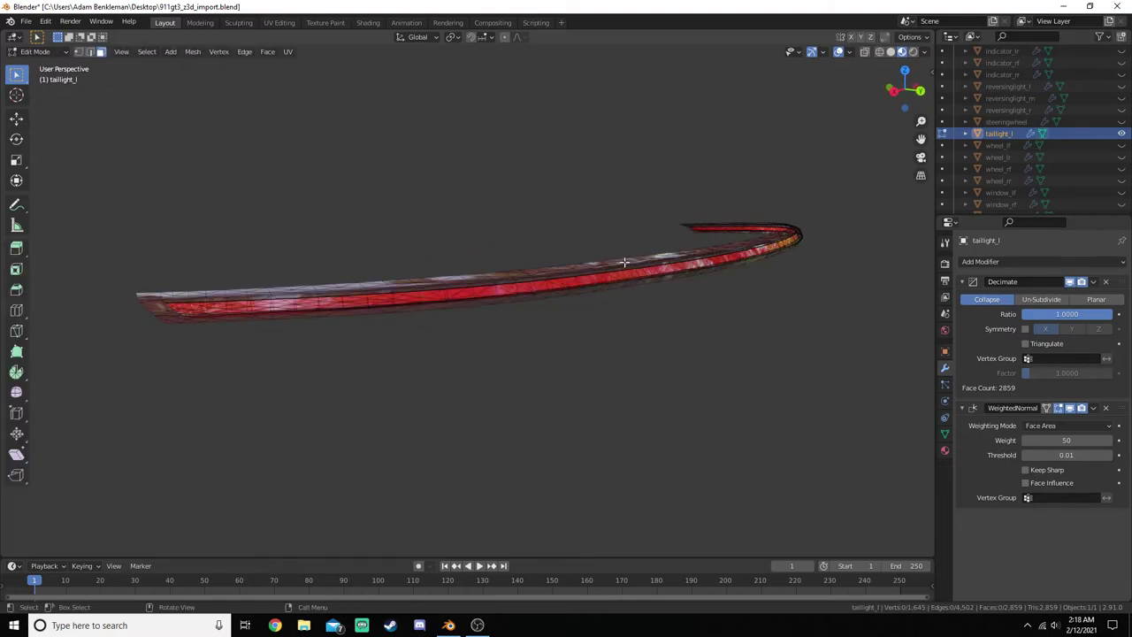
key(l)
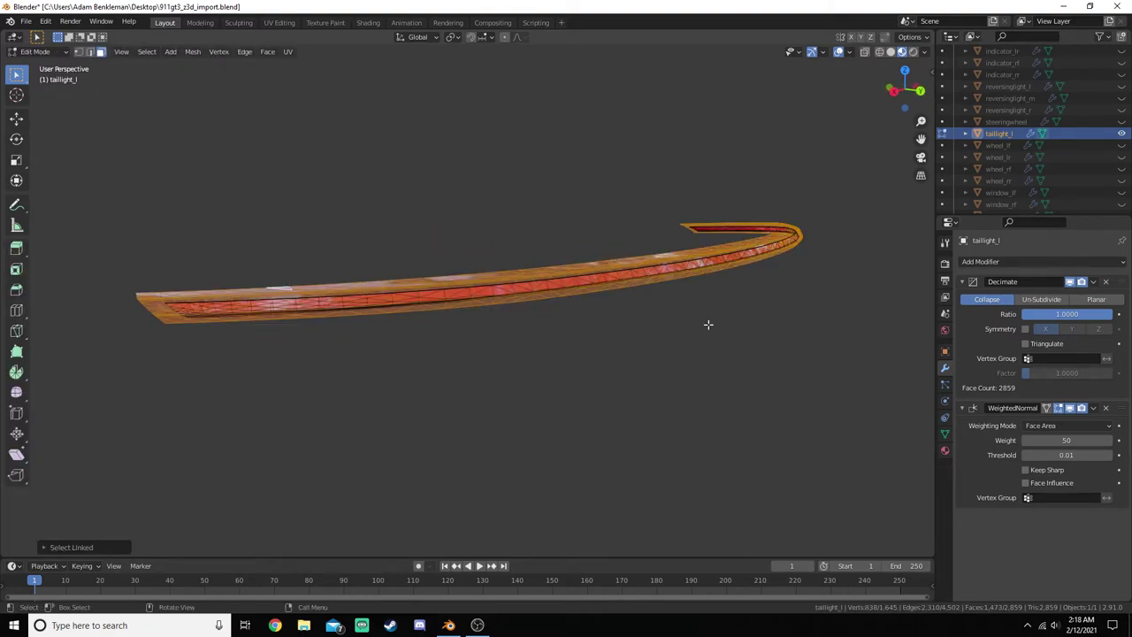
key(p)
click(699, 320)
key(Tab)
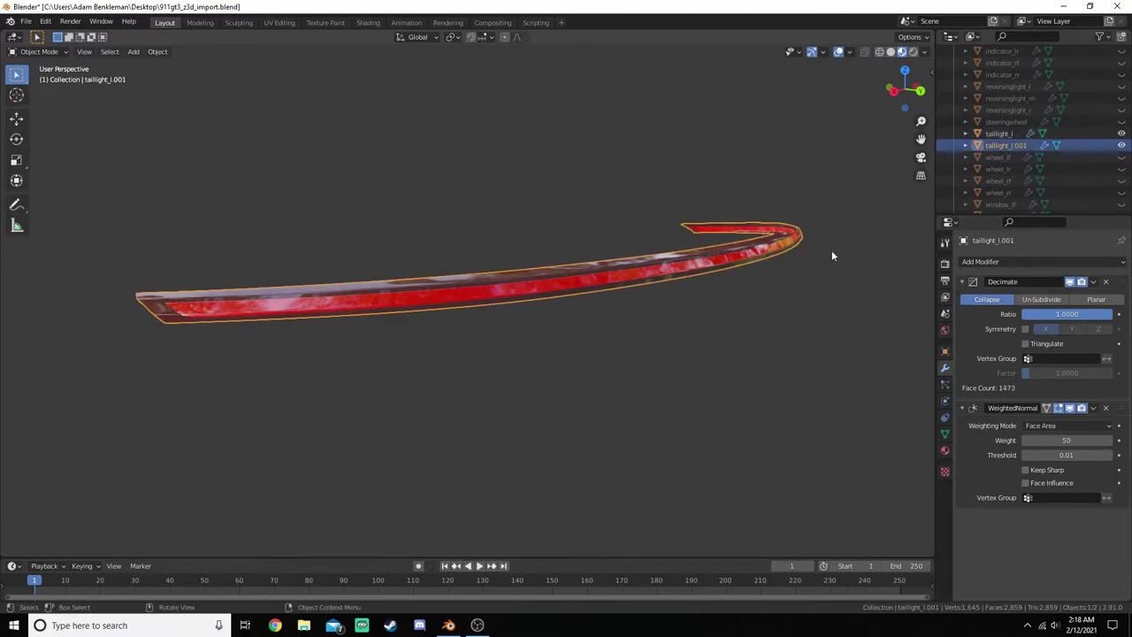
- Compare the two taillight pieces, keeping taillight_l.001 at full decimate ratio
key(h)
click(664, 270)
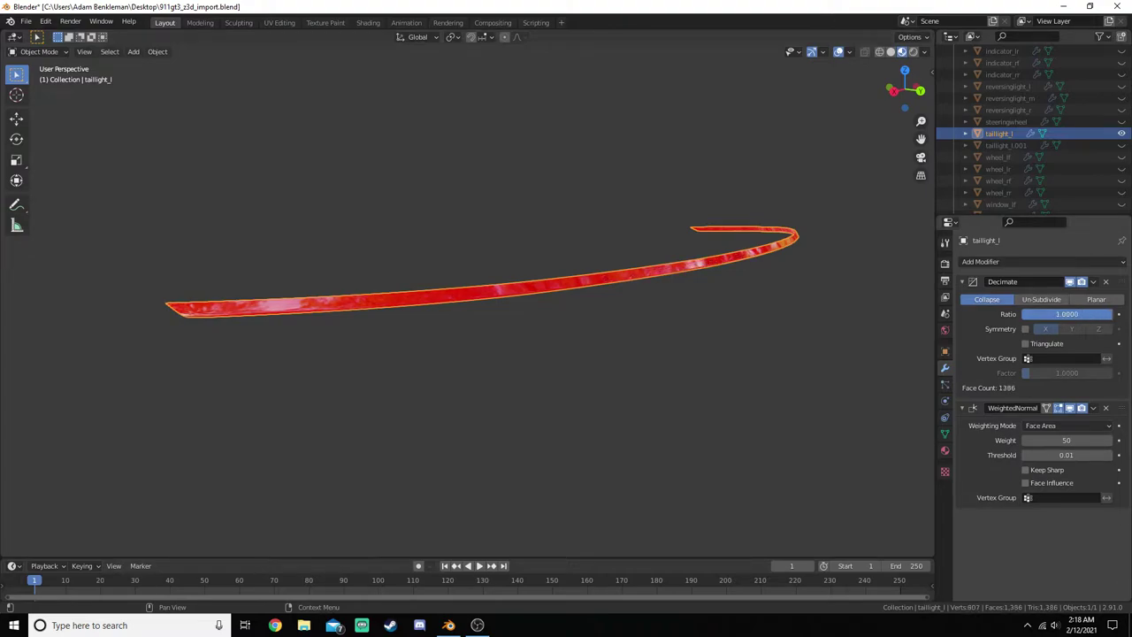
click(1121, 143)
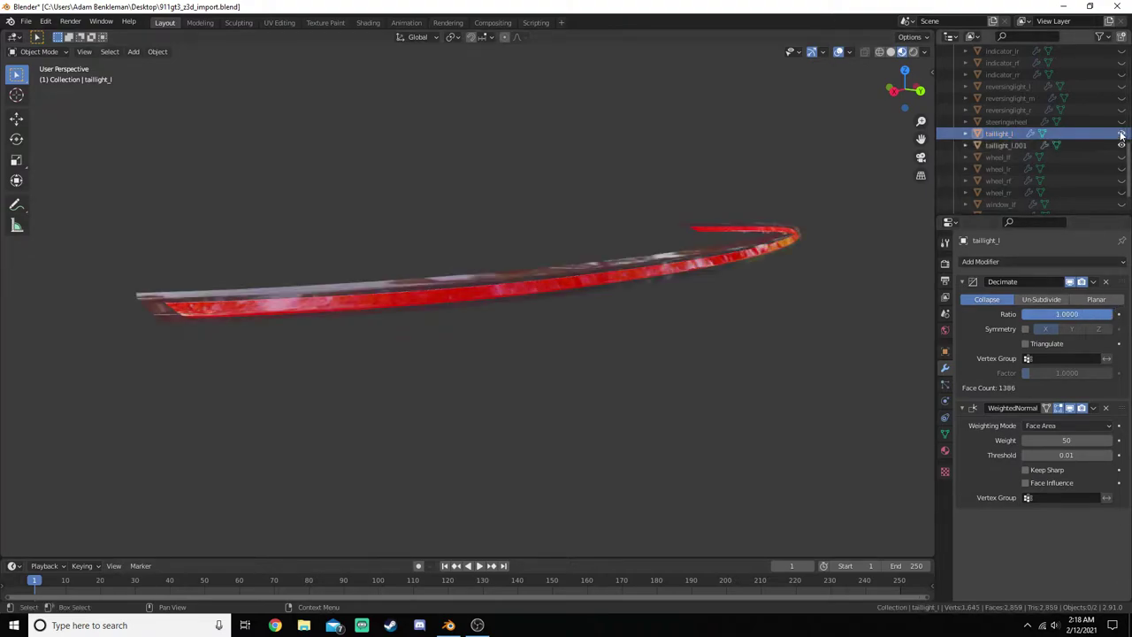
click(1121, 135)
click(1041, 146)
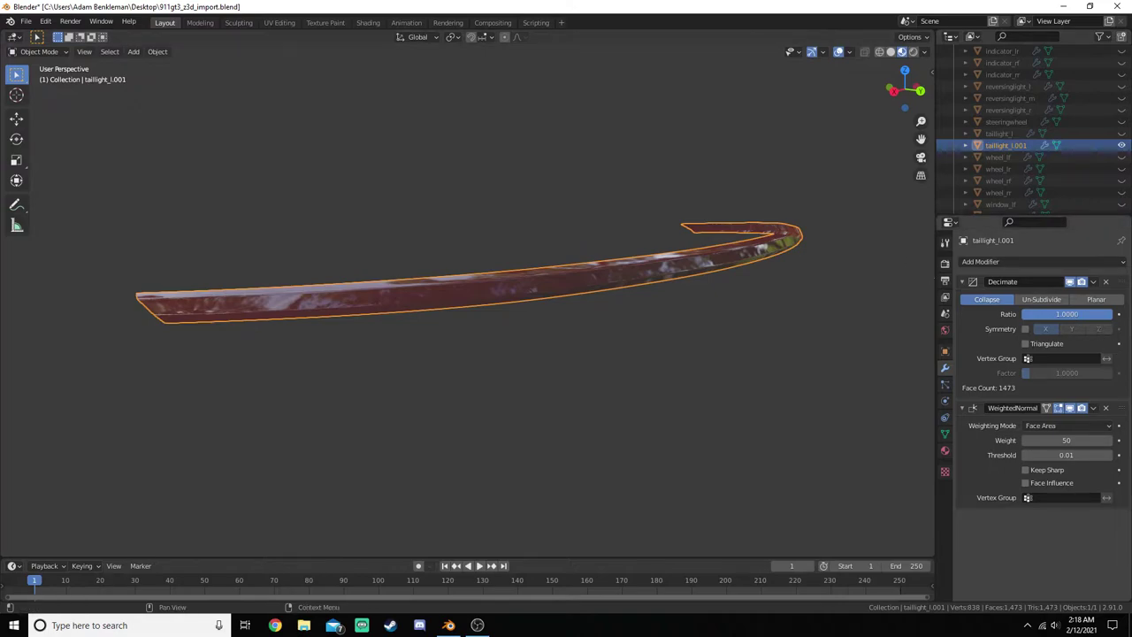
drag(1101, 314, 1113, 315)
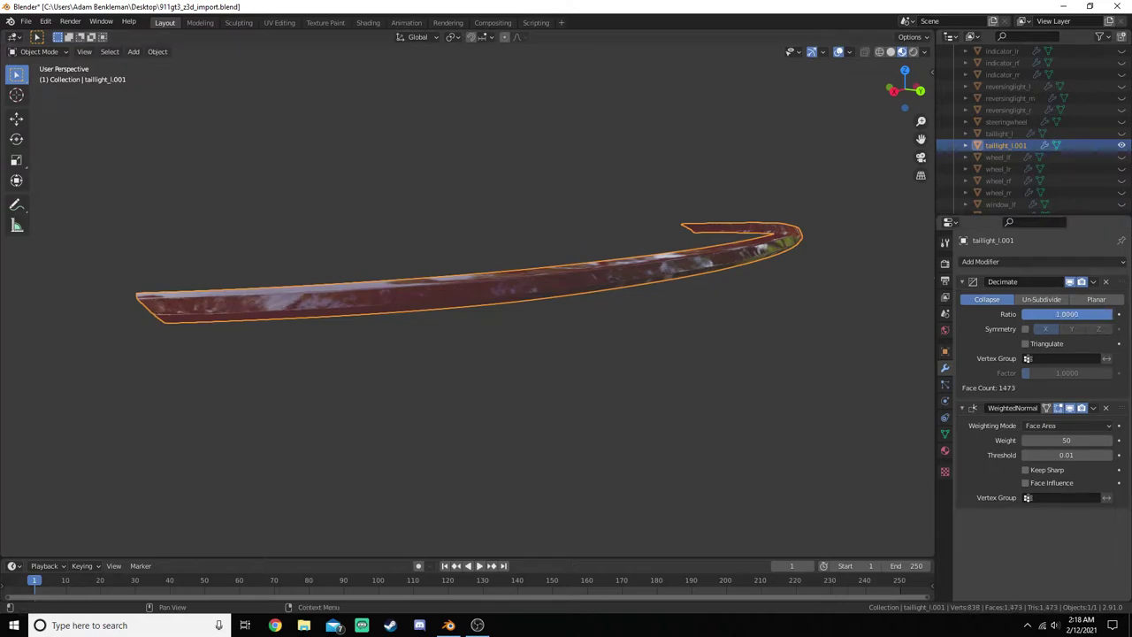
click(1122, 133)
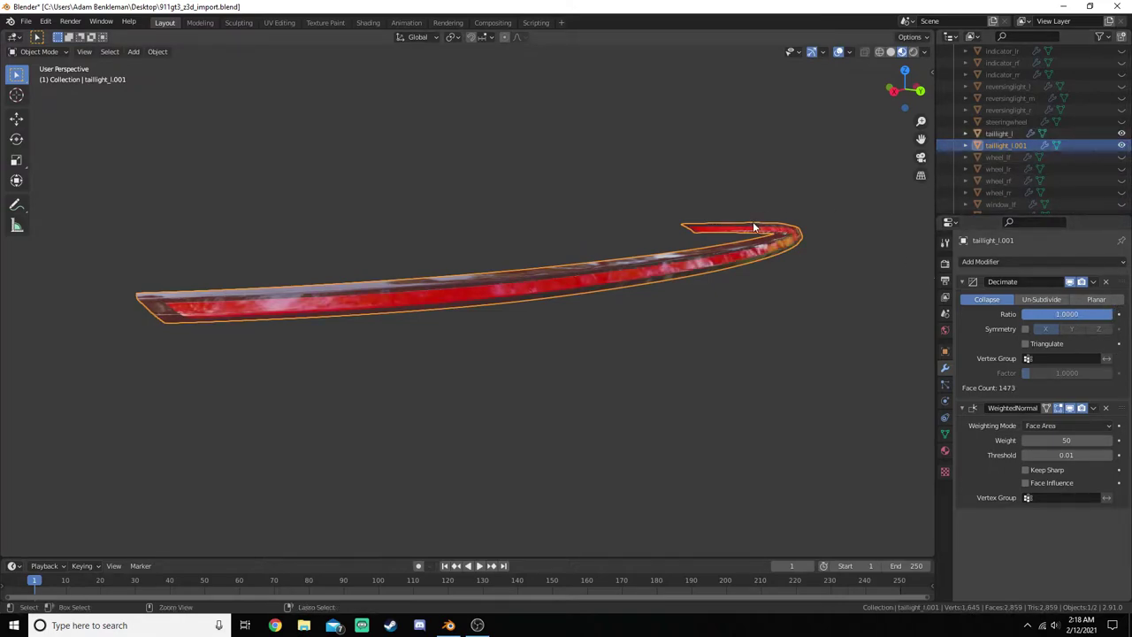
click(753, 224)
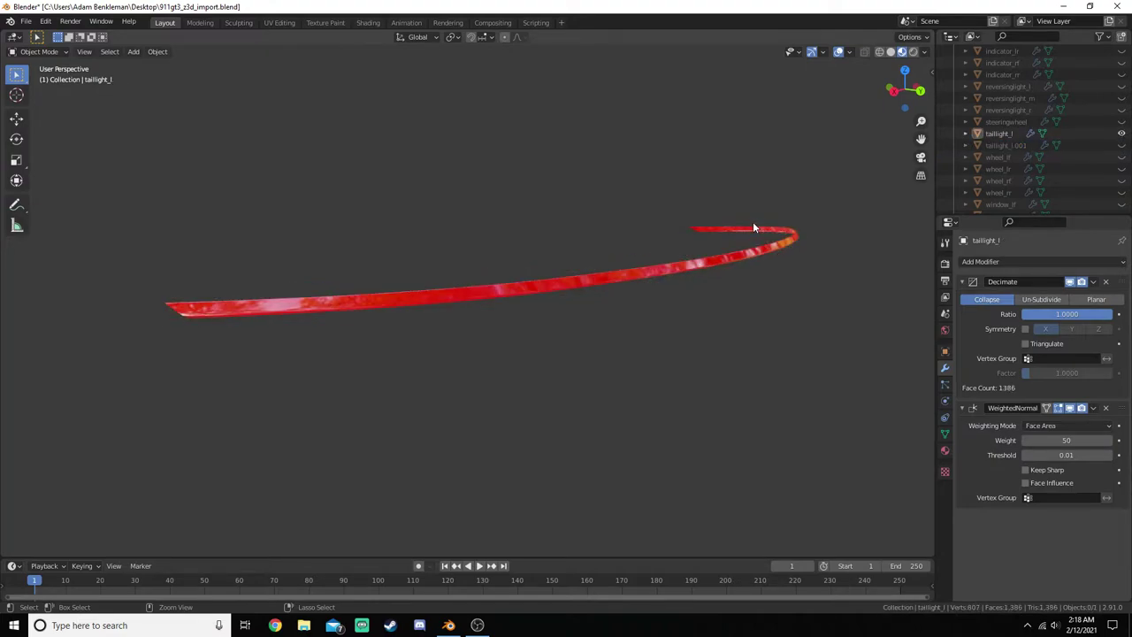
click(1121, 145)
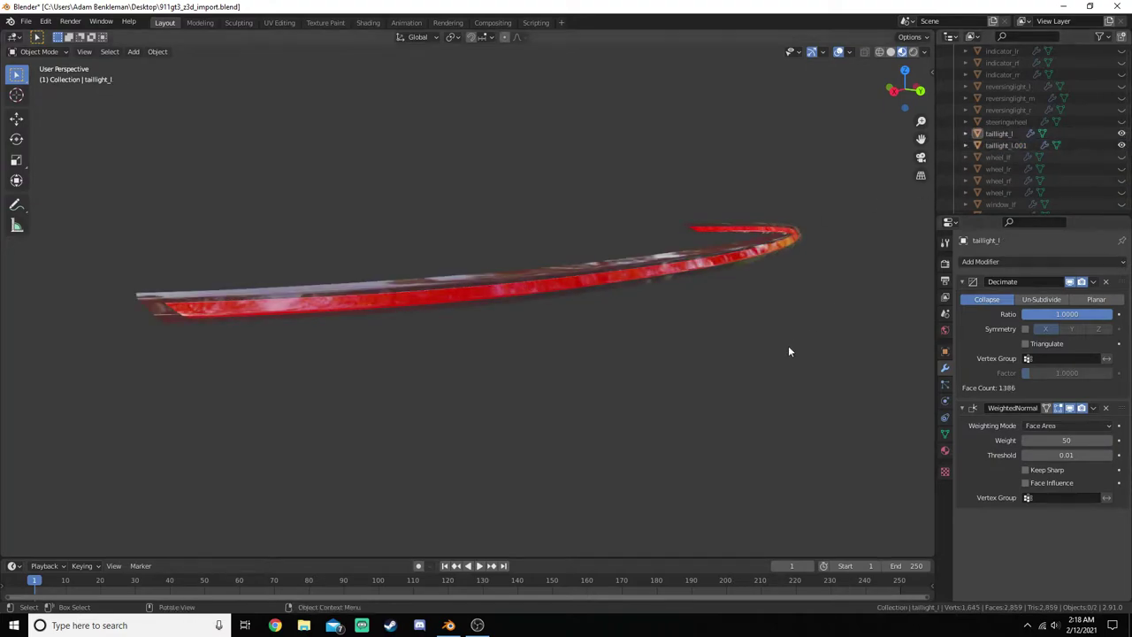
- Join taillight_l and taillight_l.001 with Ctrl+J, then hide the result
click(1009, 135)
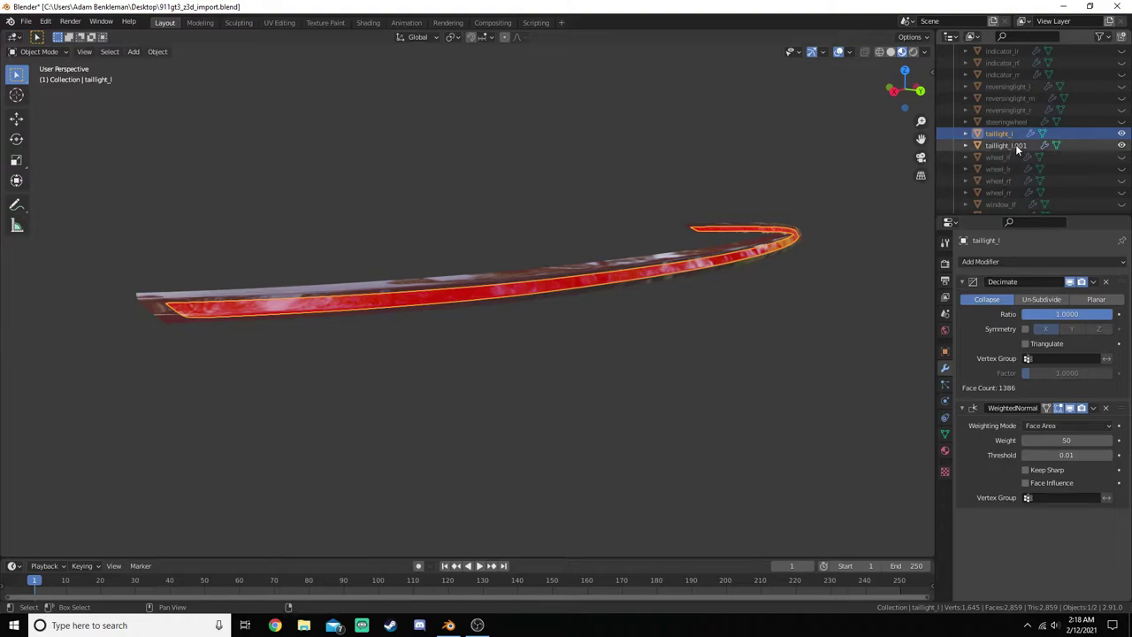
ctrl+click(1015, 144)
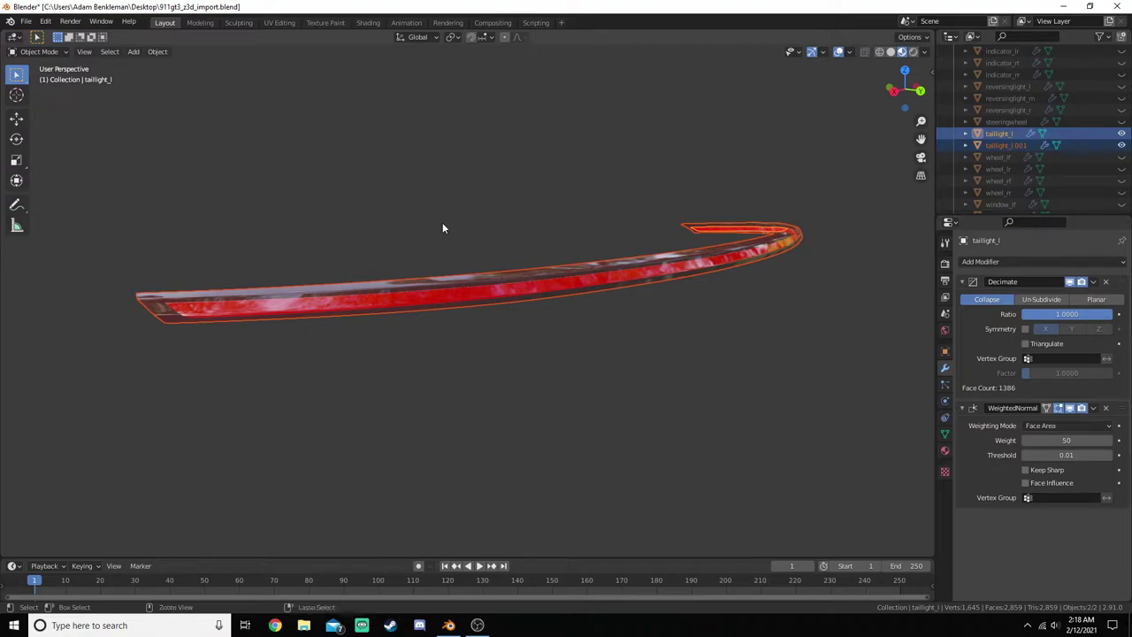
key(ctrl+j)
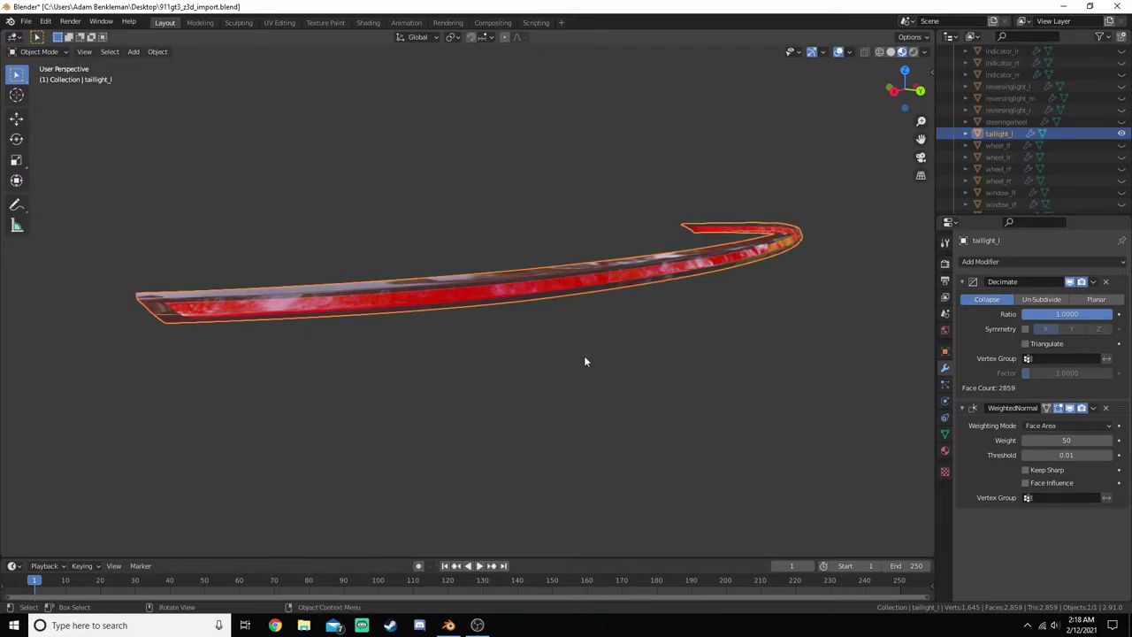
click(739, 434)
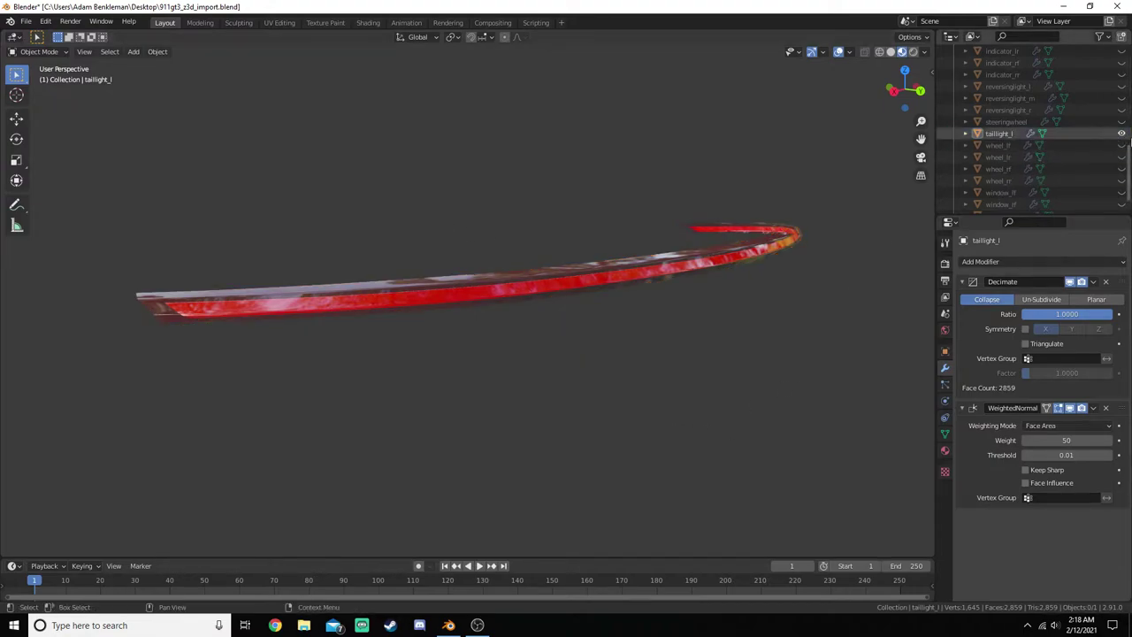
click(1121, 134)
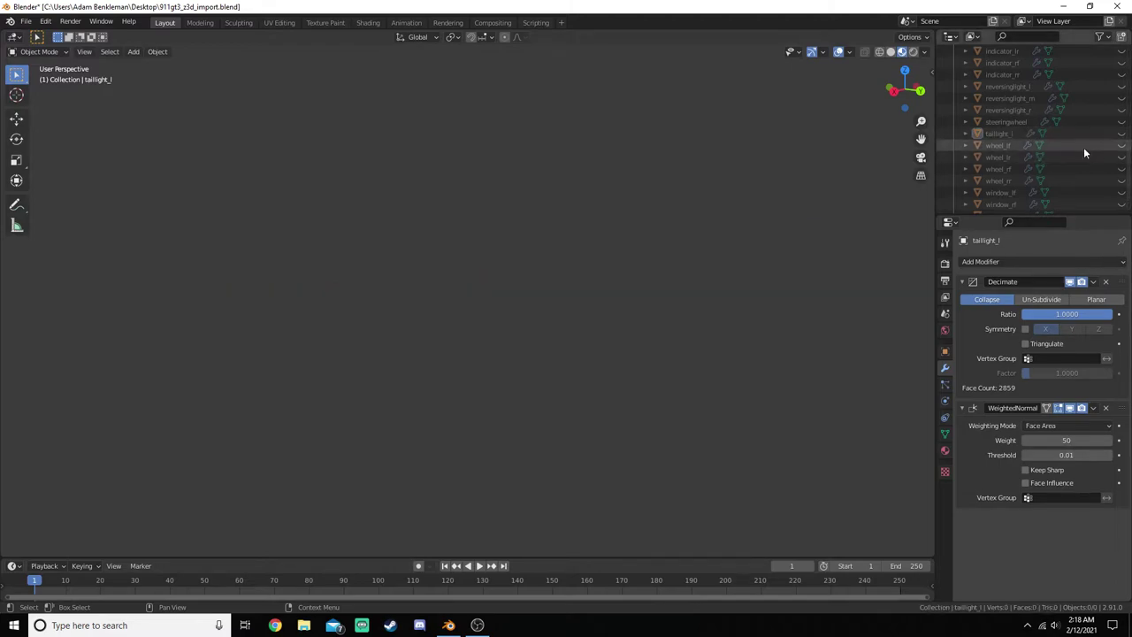
- Show and select wheel_lf, then try a Decimate ratio of 0.66
click(1122, 145)
click(1009, 146)
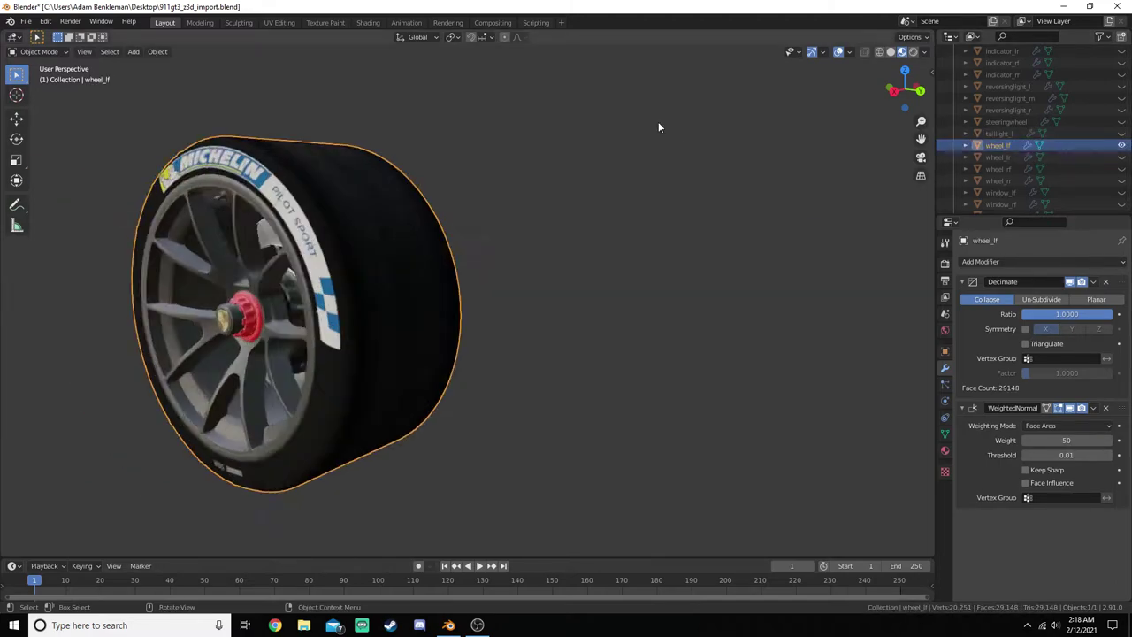
middle_drag(541, 280, 608, 313)
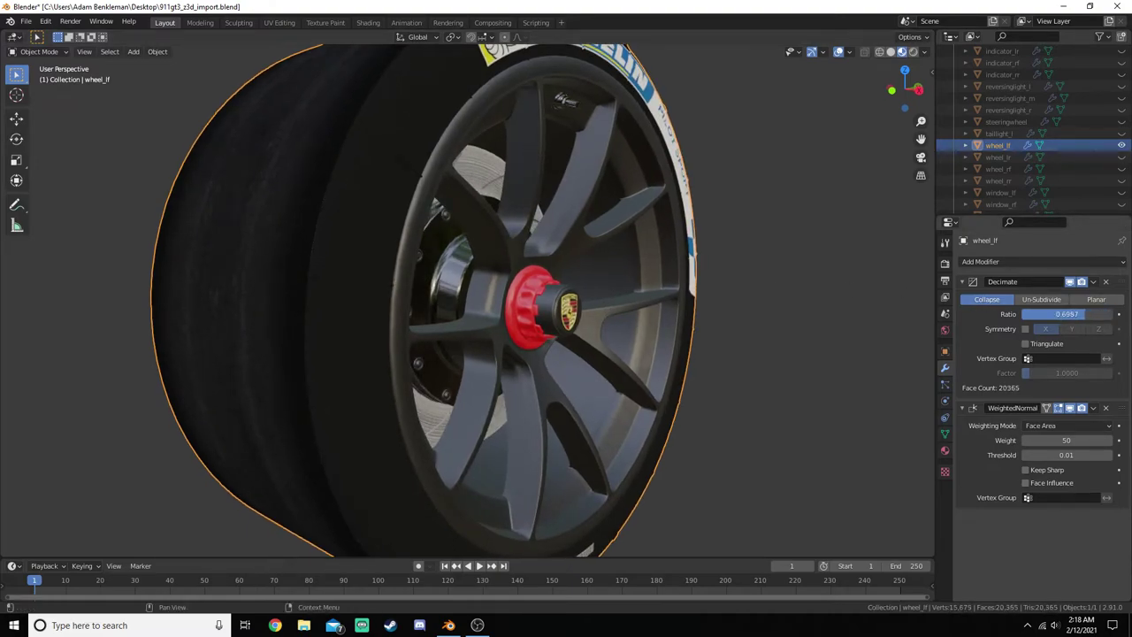
drag(1067, 314, 1074, 313)
text(6)
key(Return)
- Compare wheel_lf's hub at Decimate ratios 0.66 and 0.67, settling on 0.67 (19,529 faces)
middle_drag(778, 265, 781, 298)
click(1079, 314)
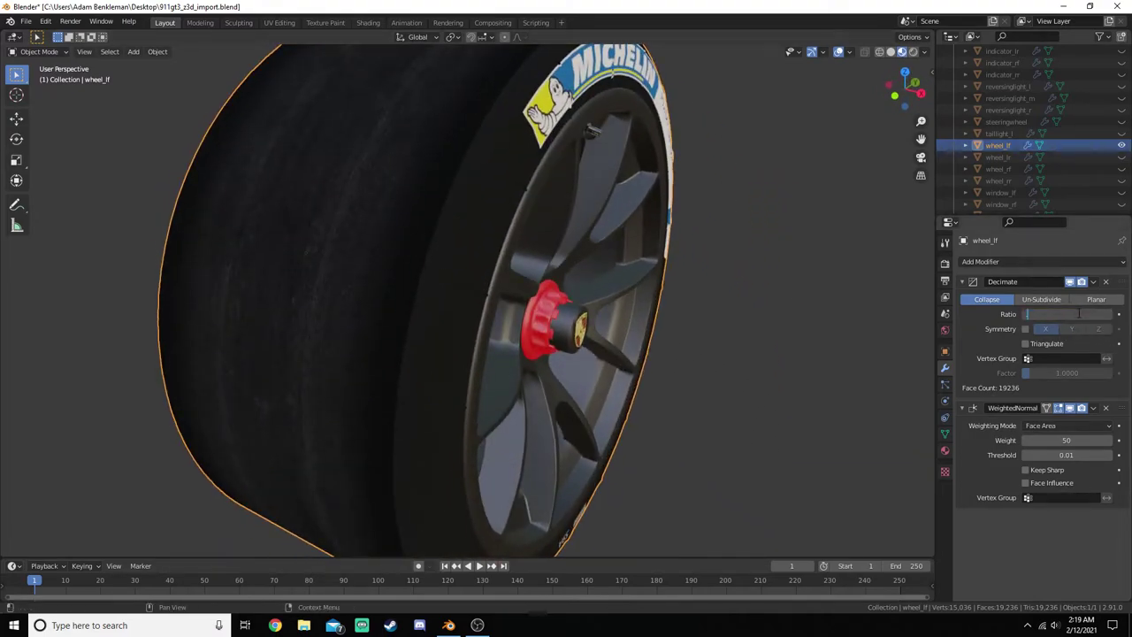
key(Return)
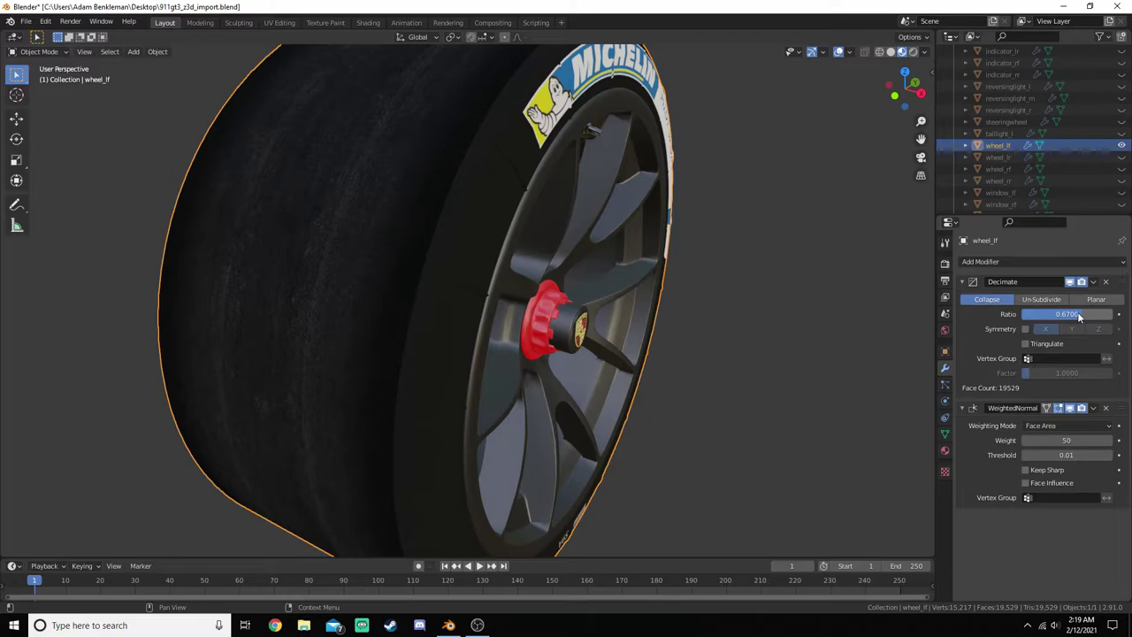
middle_drag(884, 305, 682, 289)
scroll(682, 289, up, 4)
click(1068, 314)
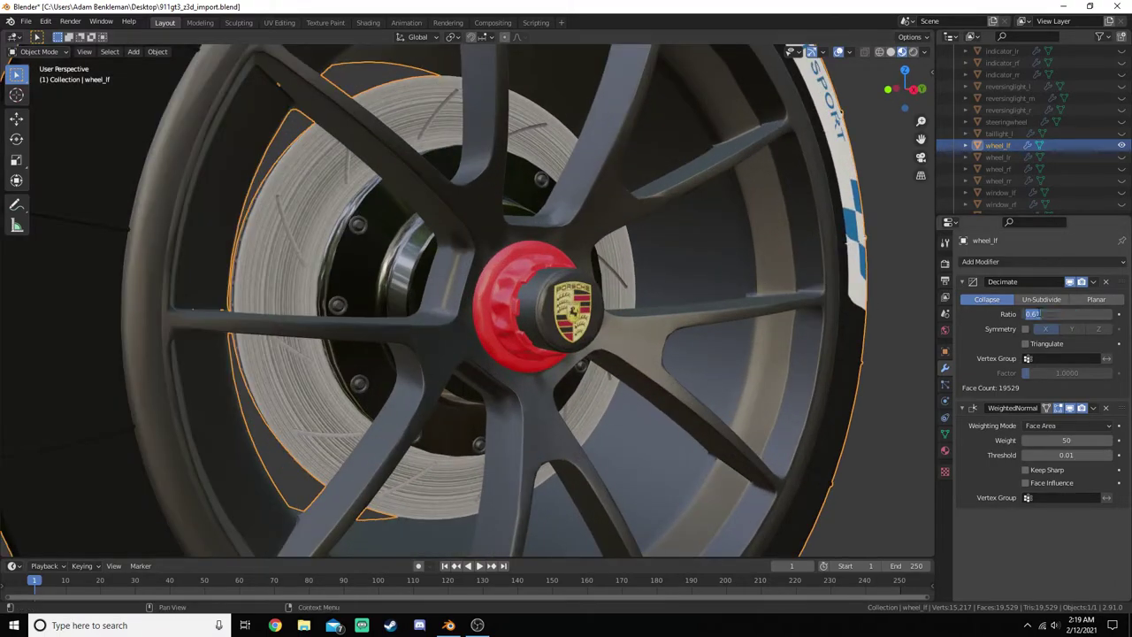
key(Return)
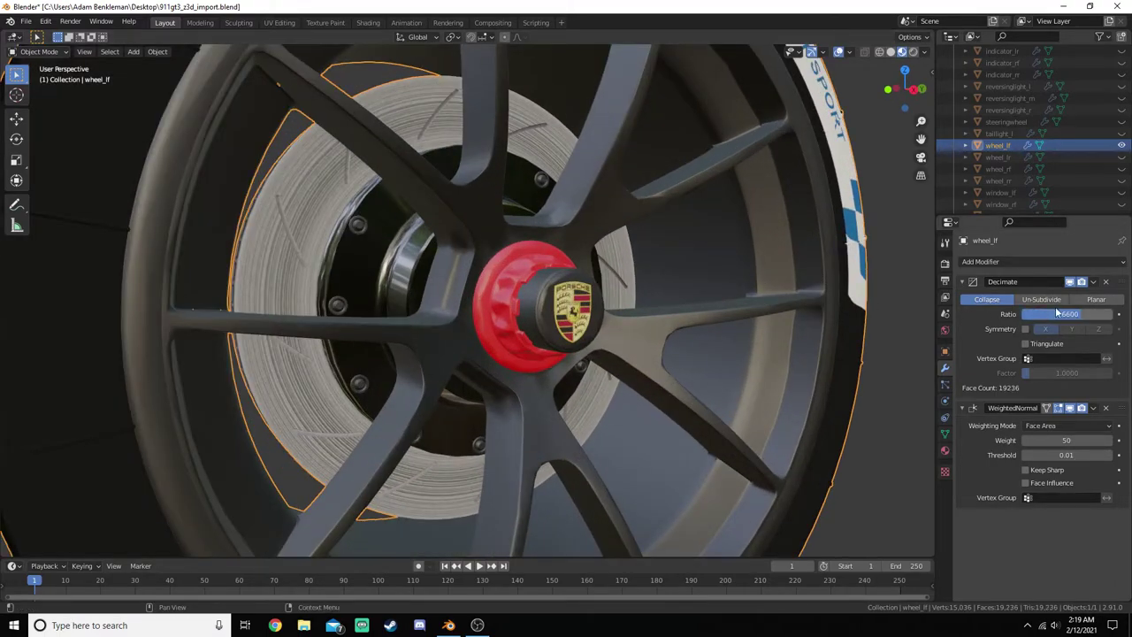
mouse_move(490, 382)
middle_down()
mouse_move(463, 388)
mouse_move(481, 412)
mouse_move(483, 387)
mouse_move(477, 398)
mouse_move(488, 395)
middle_up()
double_click(1072, 314)
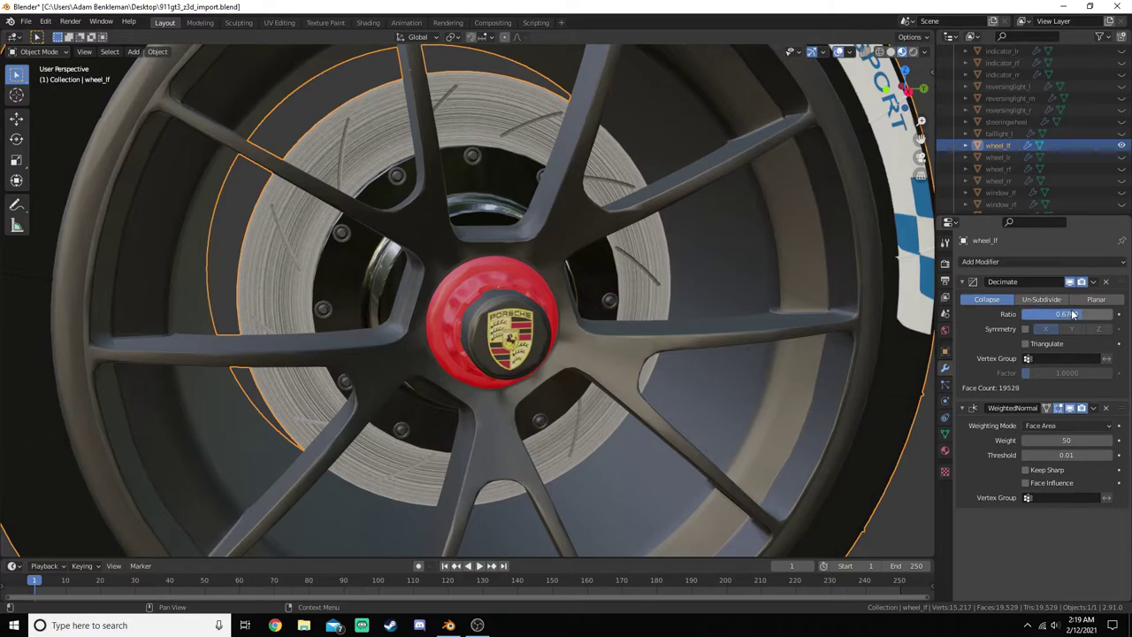
scroll(707, 208, down, 6)
middle_drag(736, 228, 654, 270)
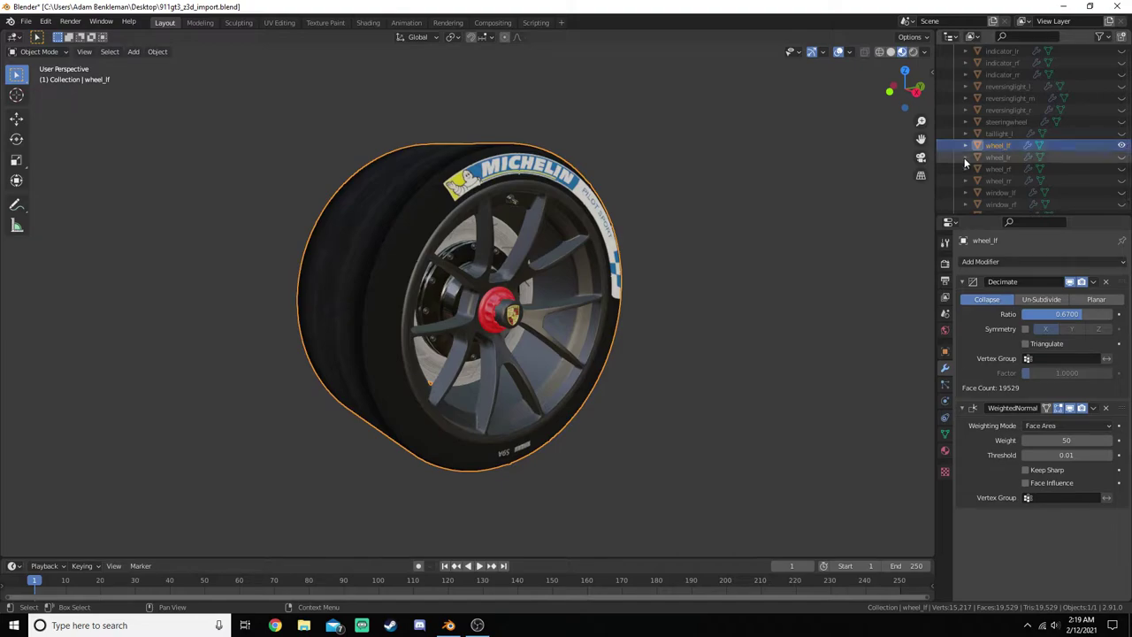
- Hide wheel_lf, show wheel_lr, wheel_rf and wheel_rr, and view them from side and front
click(1121, 145)
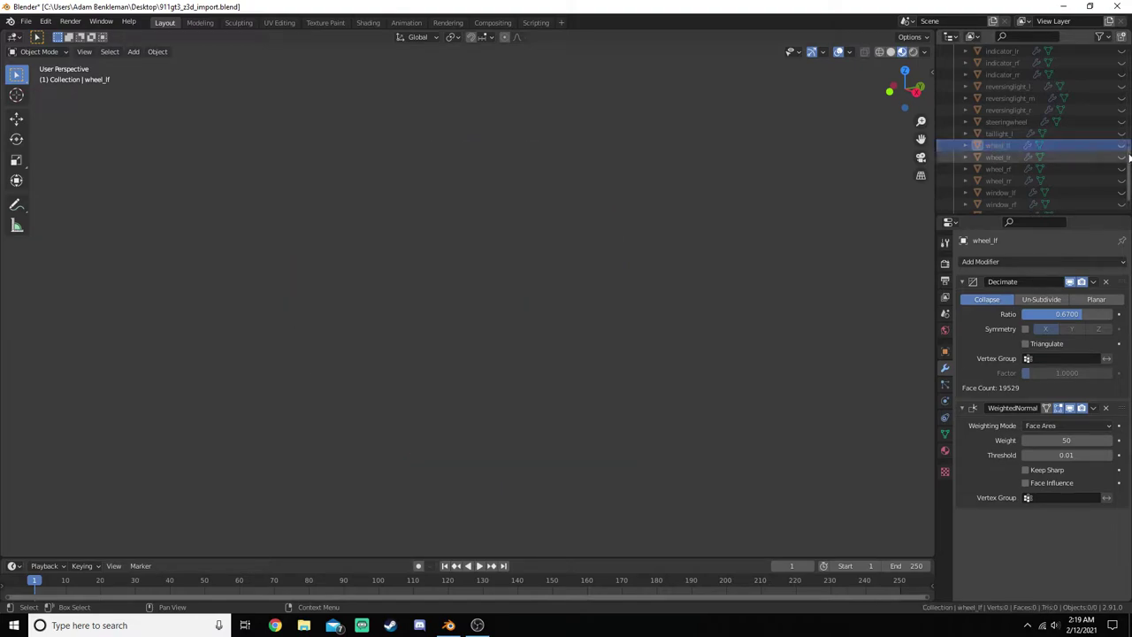
click(1121, 157)
click(1122, 168)
click(1121, 180)
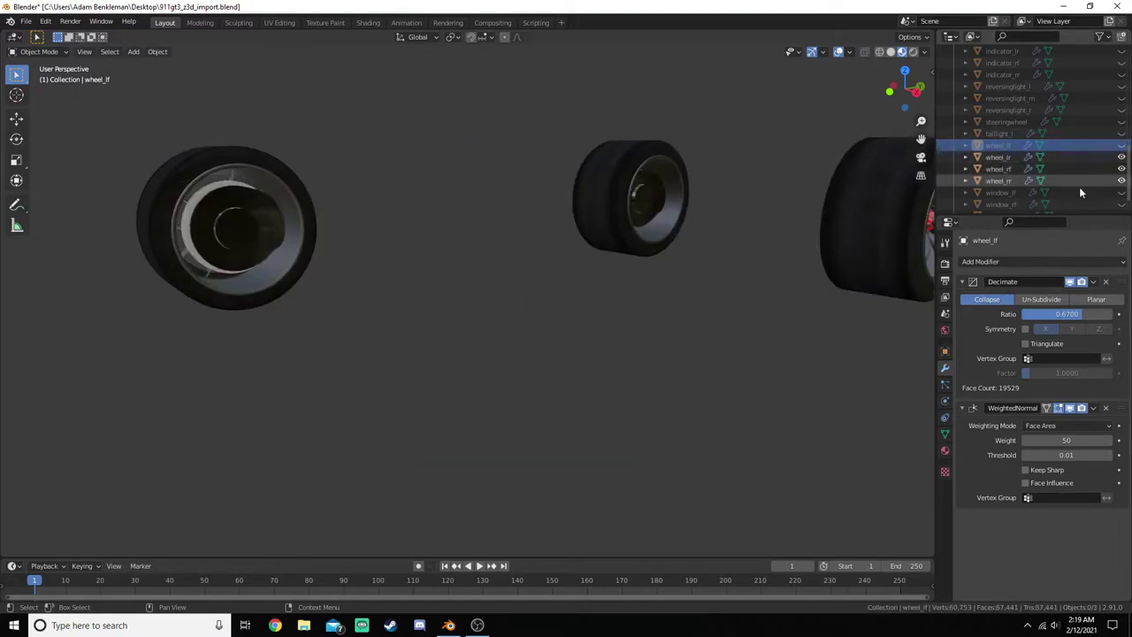
middle_drag(840, 266, 841, 289)
key(KP_3)
key(KP_1)
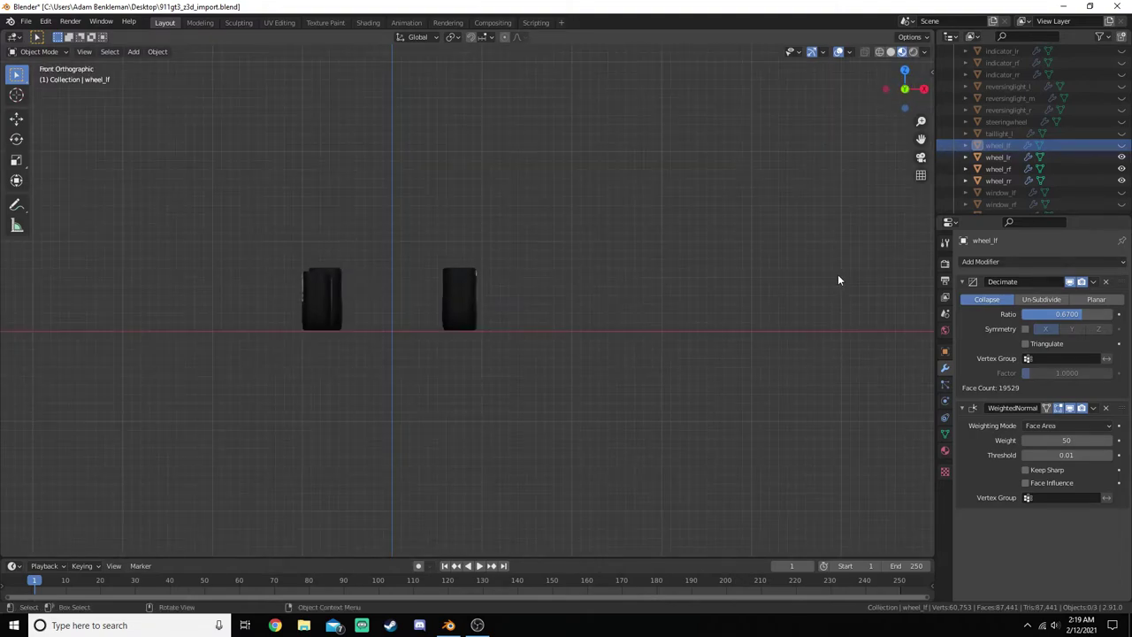
scroll(335, 281, up, 10)
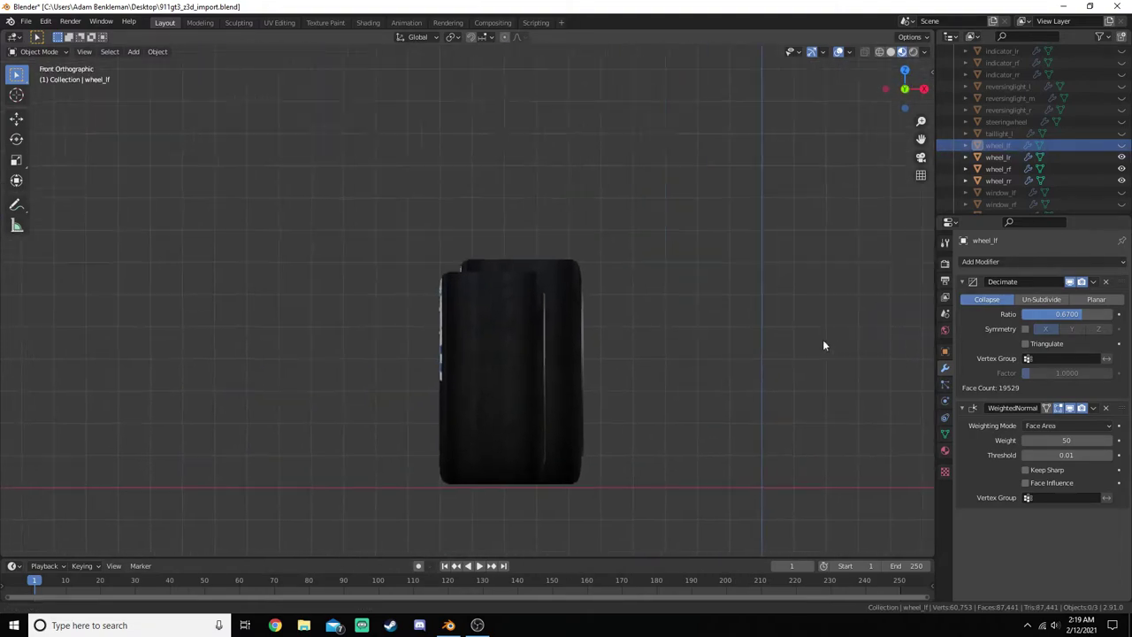
shift+middle_drag(690, 299, 542, 301)
scroll(637, 287, down, 10)
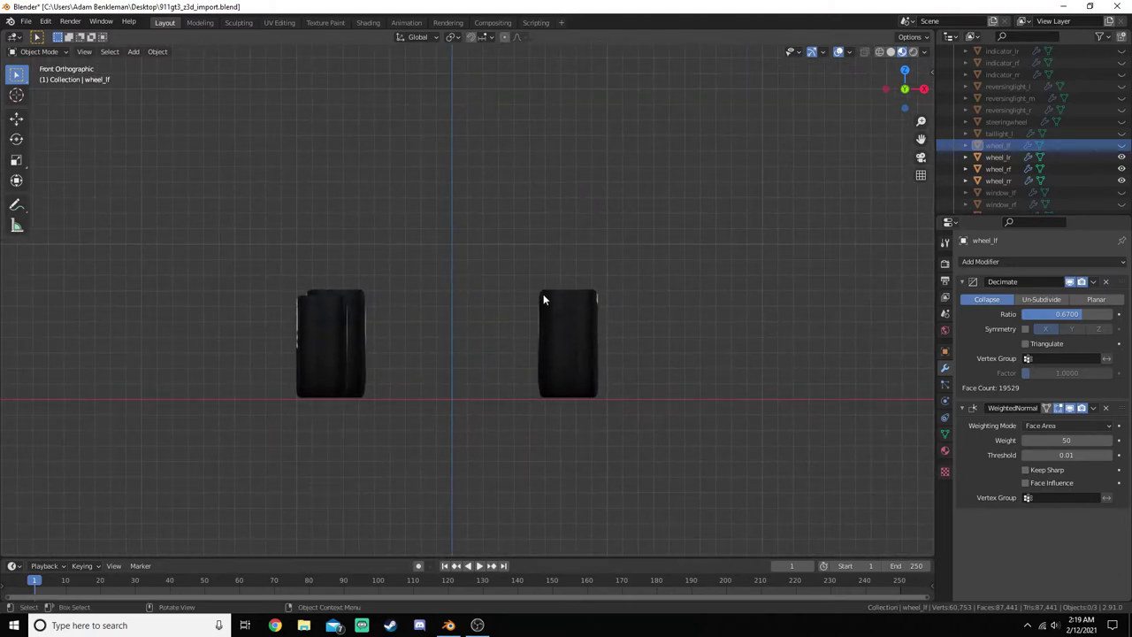
middle_drag(652, 270, 728, 430)
scroll(737, 311, up, 5)
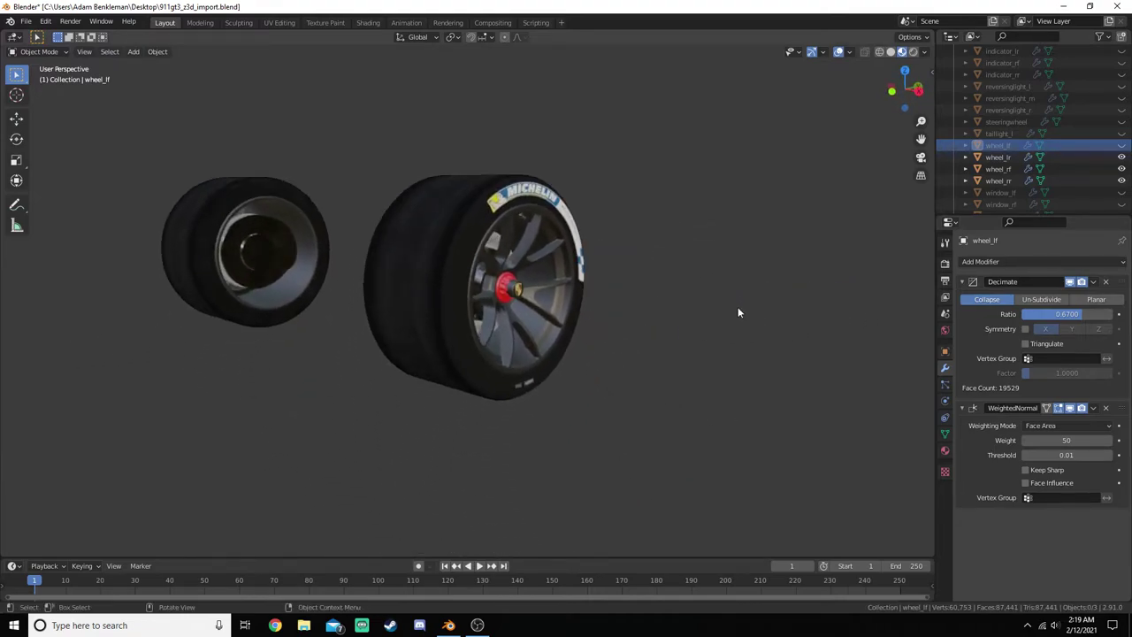
- Set wheel_rf's Decimate ratio to 0.67
click(997, 157)
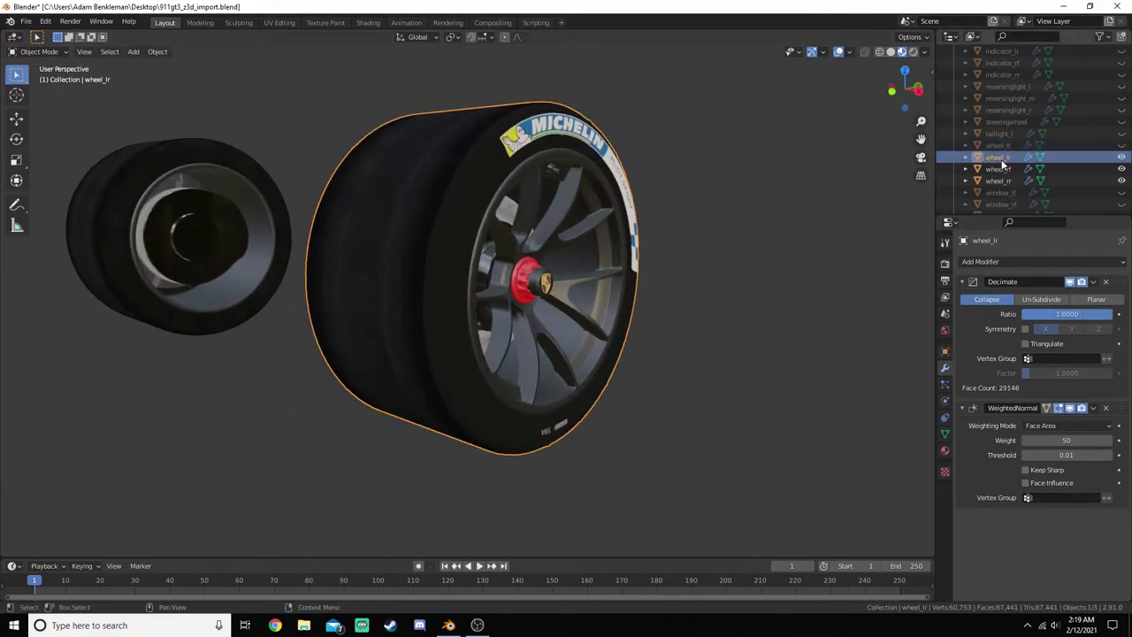
click(998, 168)
click(1081, 316)
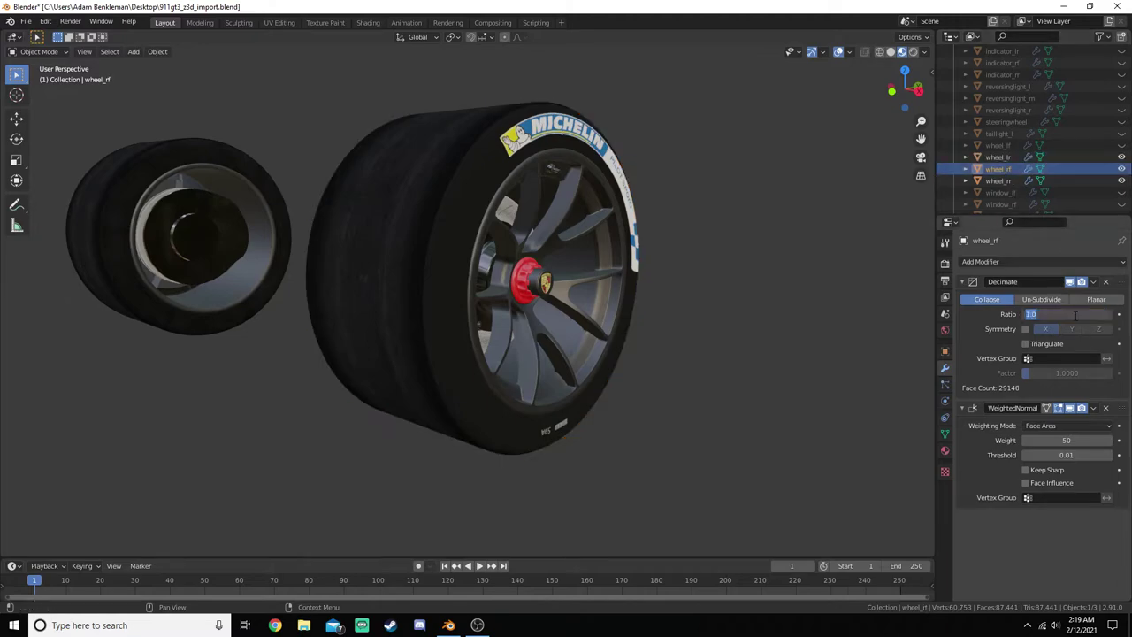
text(0.)
text(67)
key(Return)
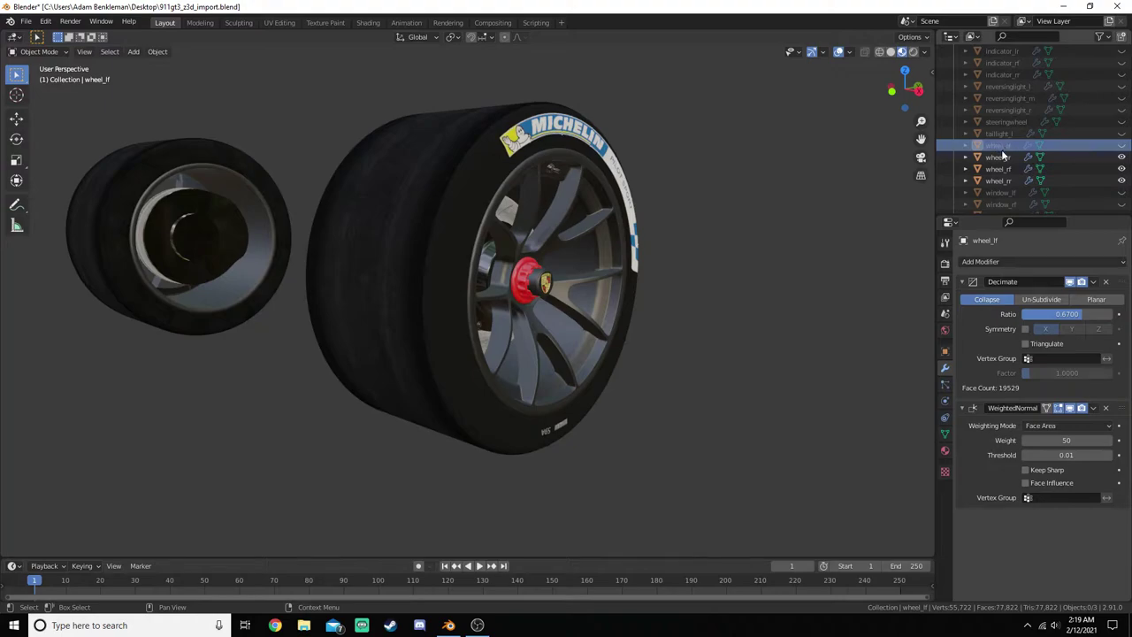
- Compare the wheels' ratios, then set wheel_lr's Decimate ratio to 0.67
click(999, 145)
click(1001, 157)
click(1001, 169)
key(Down)
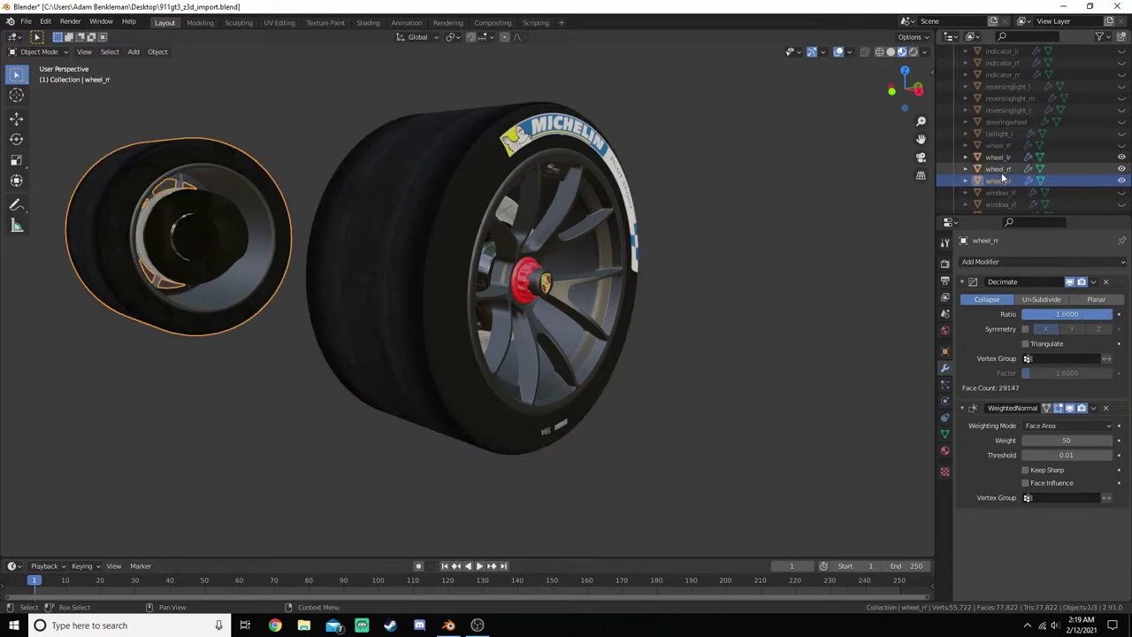
key(Up)
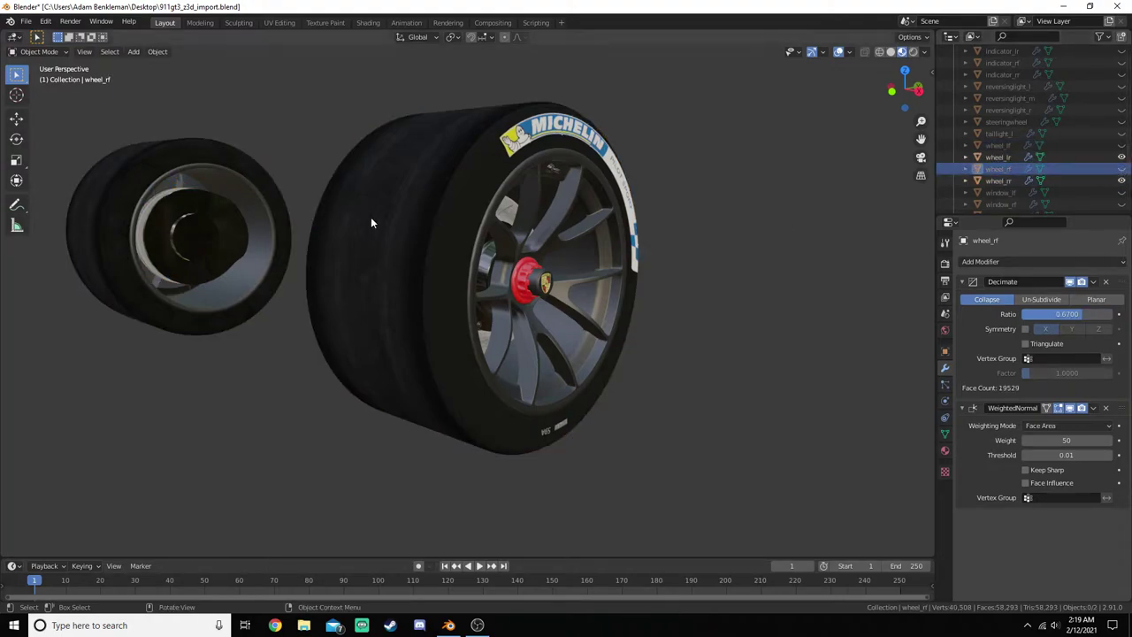
click(424, 225)
scroll(581, 297, up, 2)
middle_drag(633, 300, 602, 348)
click(1065, 315)
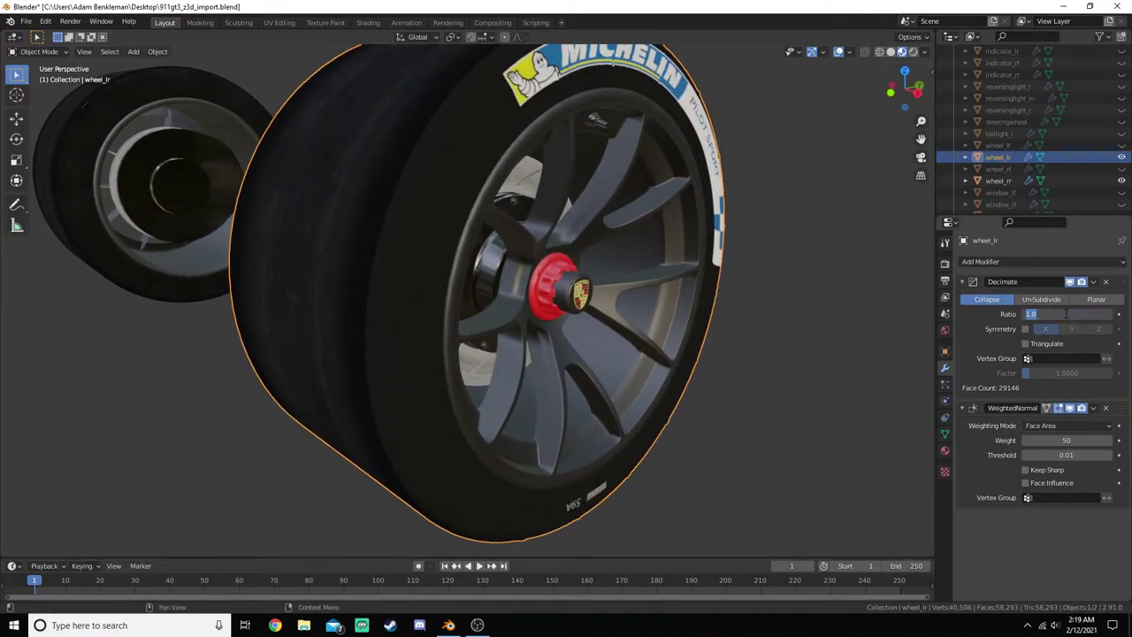
text(.67)
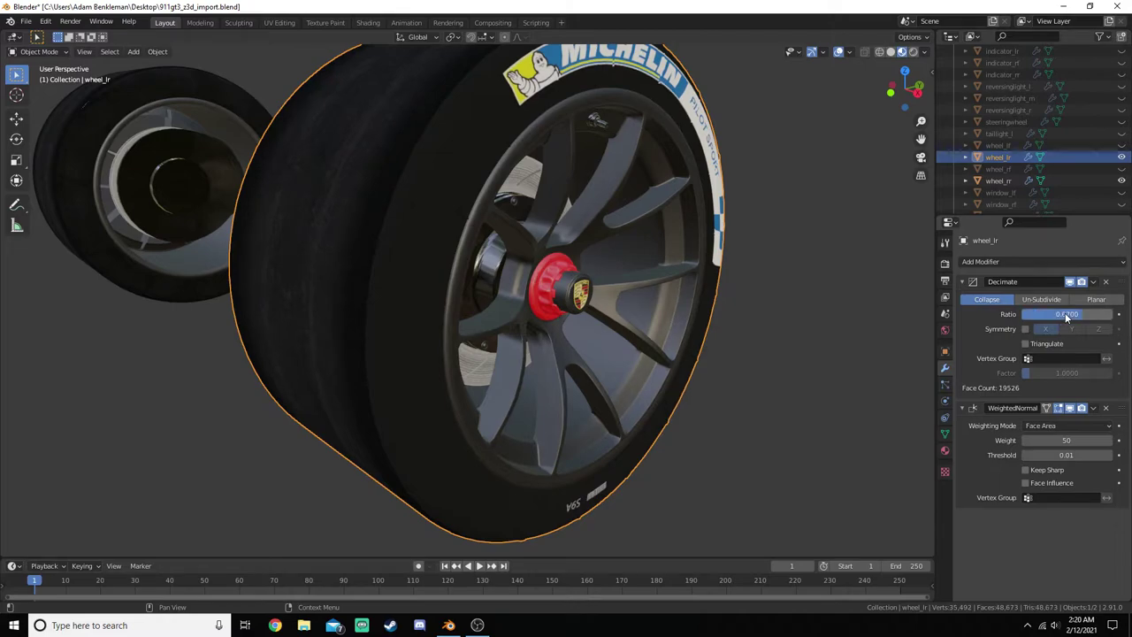
key(Return)
- Set wheel_rr's Decimate ratio to 0.67
click(1009, 182)
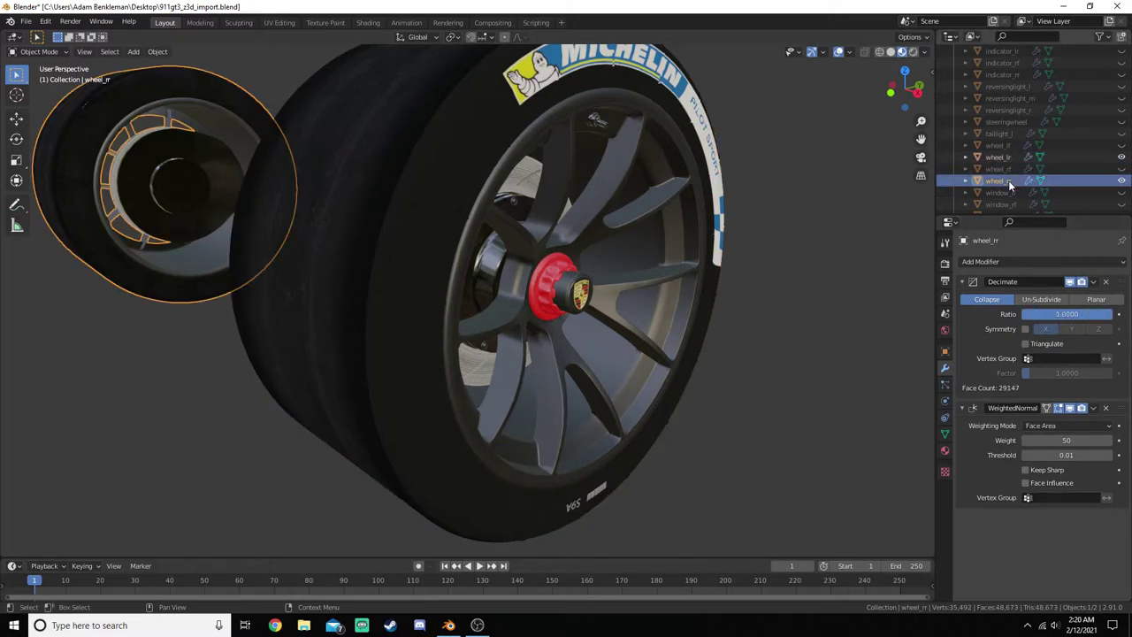
click(1070, 314)
text(.67)
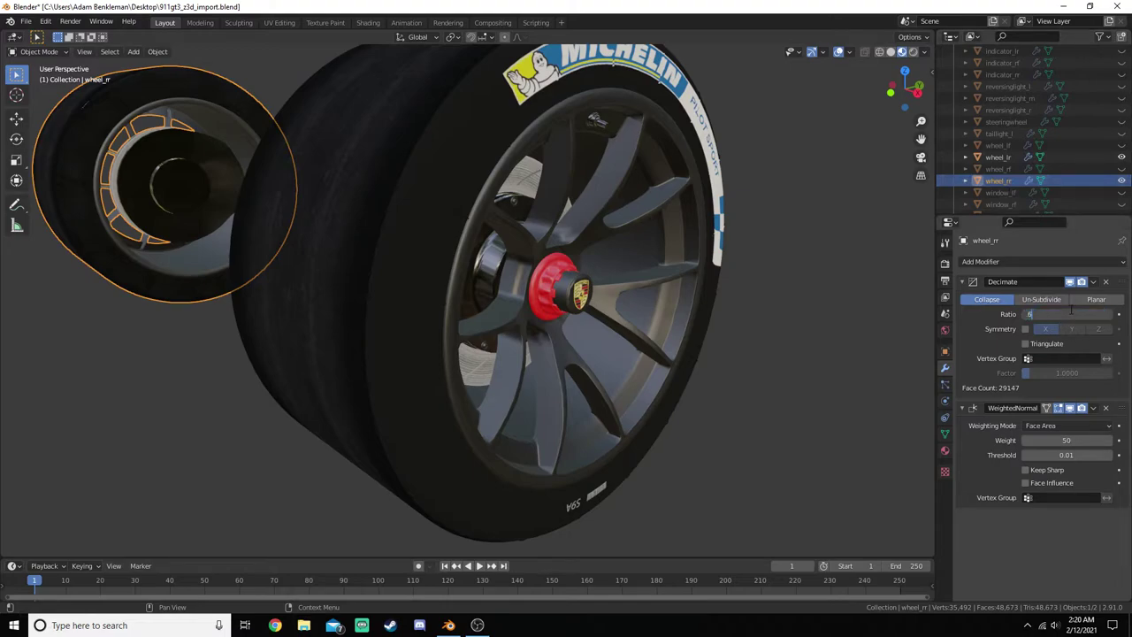
key(Return)
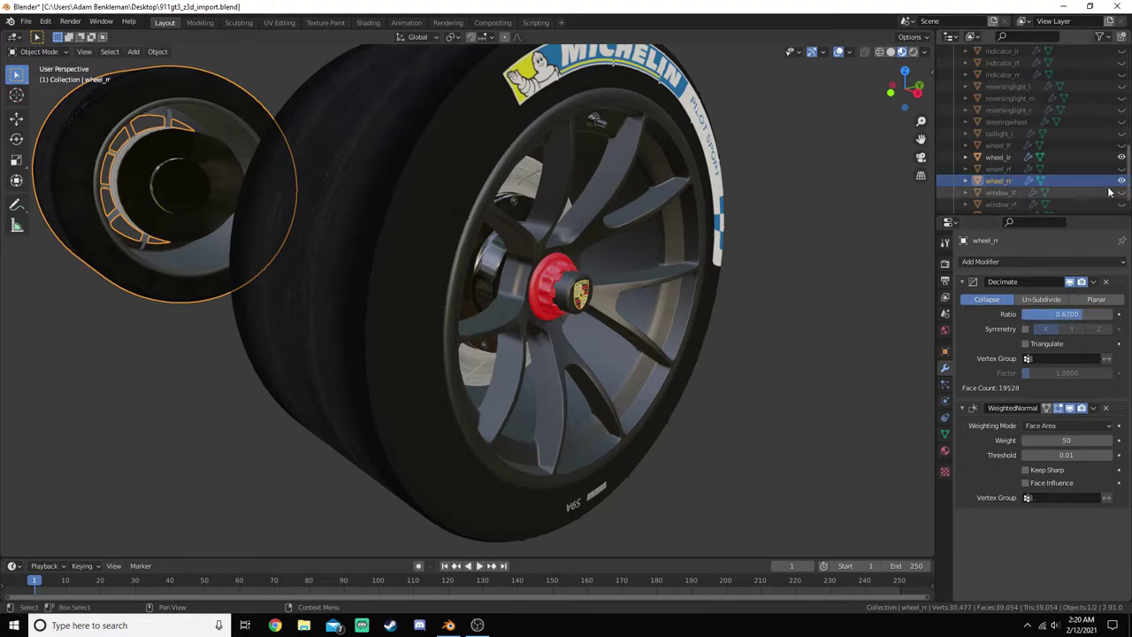
- Hide wheel_rr and wheel_lr, then show and select window_lf
click(1122, 181)
click(1121, 156)
scroll(1062, 165, down, 2)
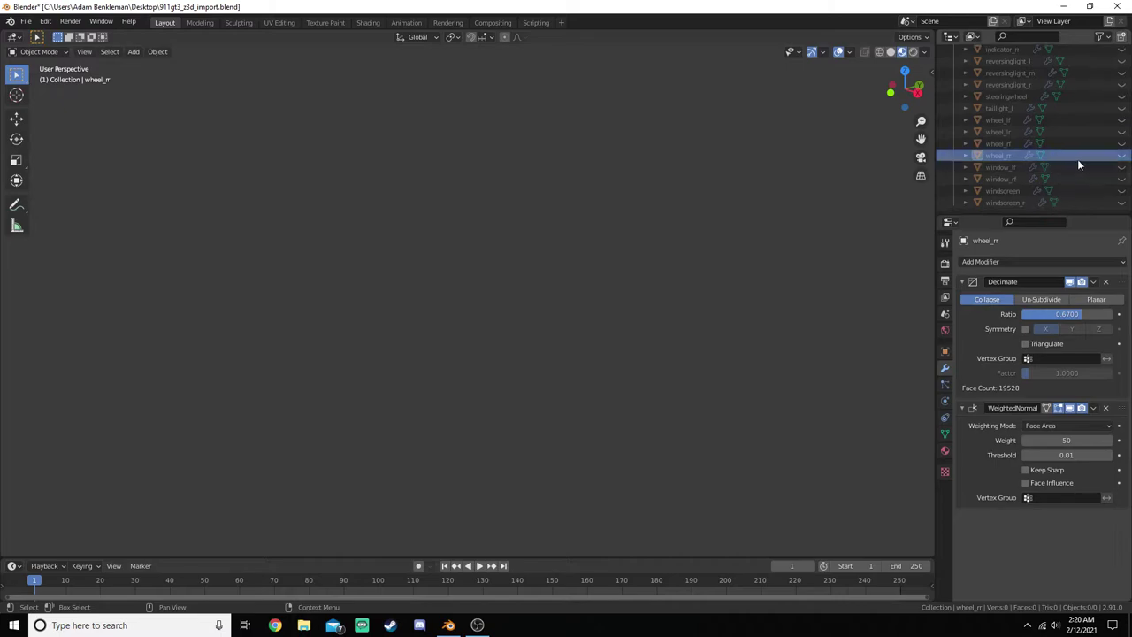
click(1121, 167)
click(1004, 168)
middle_drag(840, 159, 615, 356)
scroll(615, 356, down, 3)
middle_drag(549, 292, 678, 373)
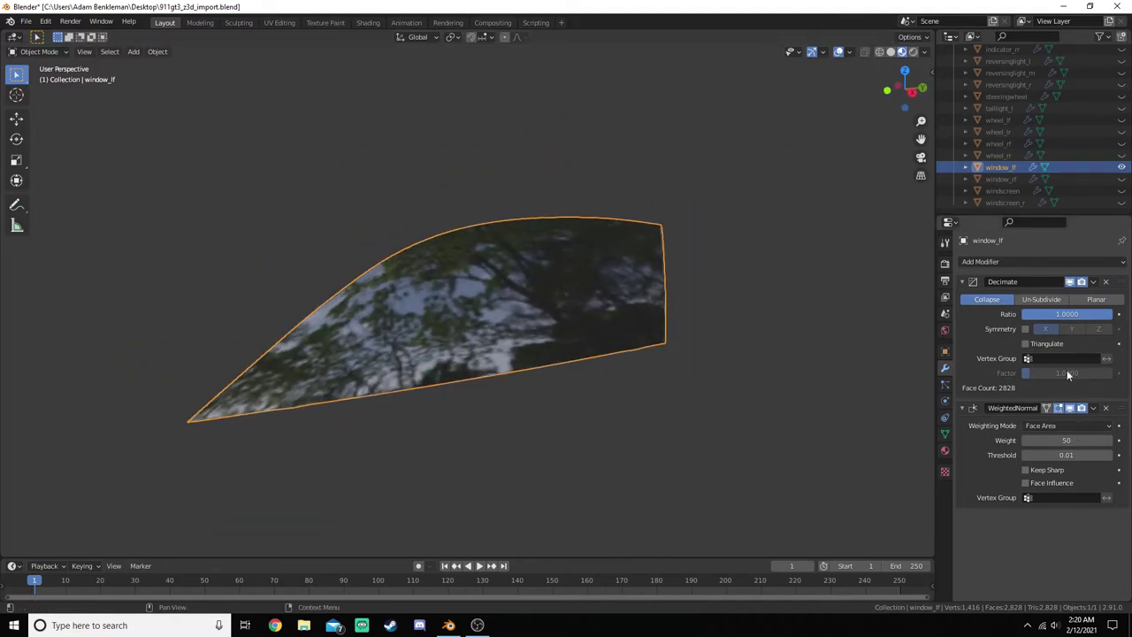
- Try Decimate ratios of 0.97 and 0.98 on window_lf, reverting to 0.97
drag(1106, 314, 1091, 314)
key(ctrl+z)
click(1113, 315)
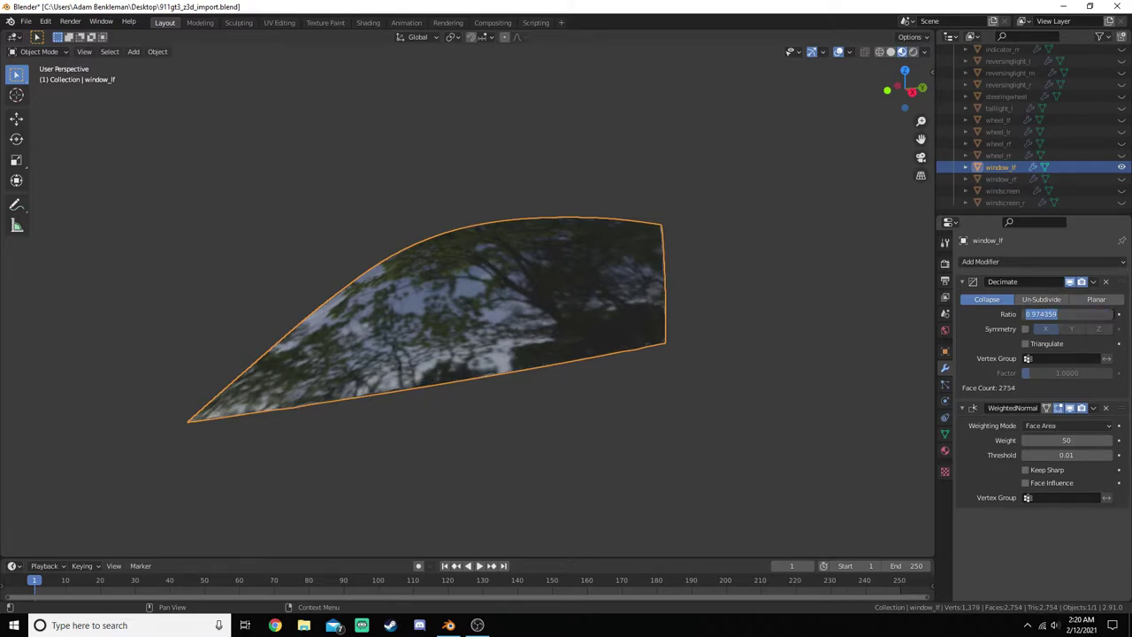
text(0.97)
key(Return)
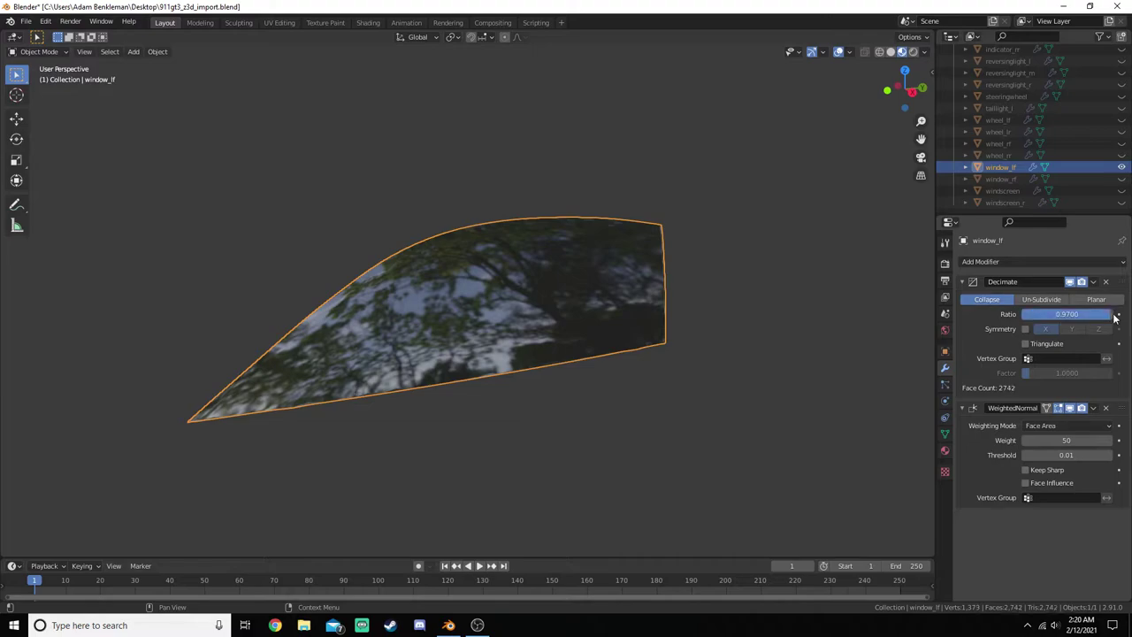
click(1116, 315)
key(BackSpace)
text(.98)
key(Return)
key(ctrl+z)
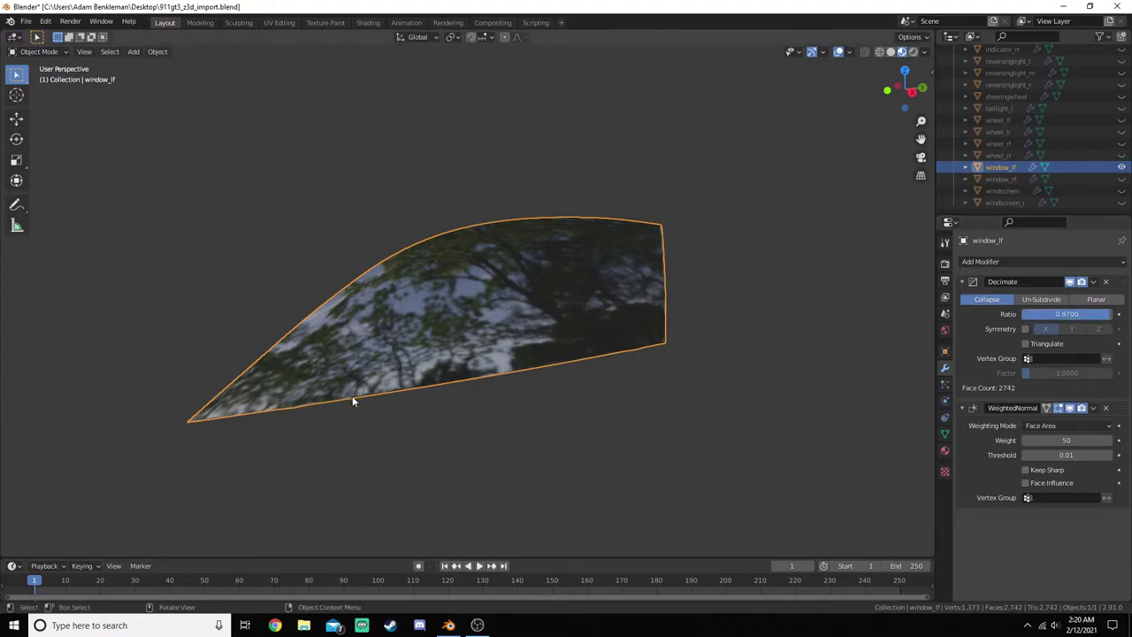
- Set window_lf's Decimate ratio to 1, hide it, and show the windscreen
click(1090, 313)
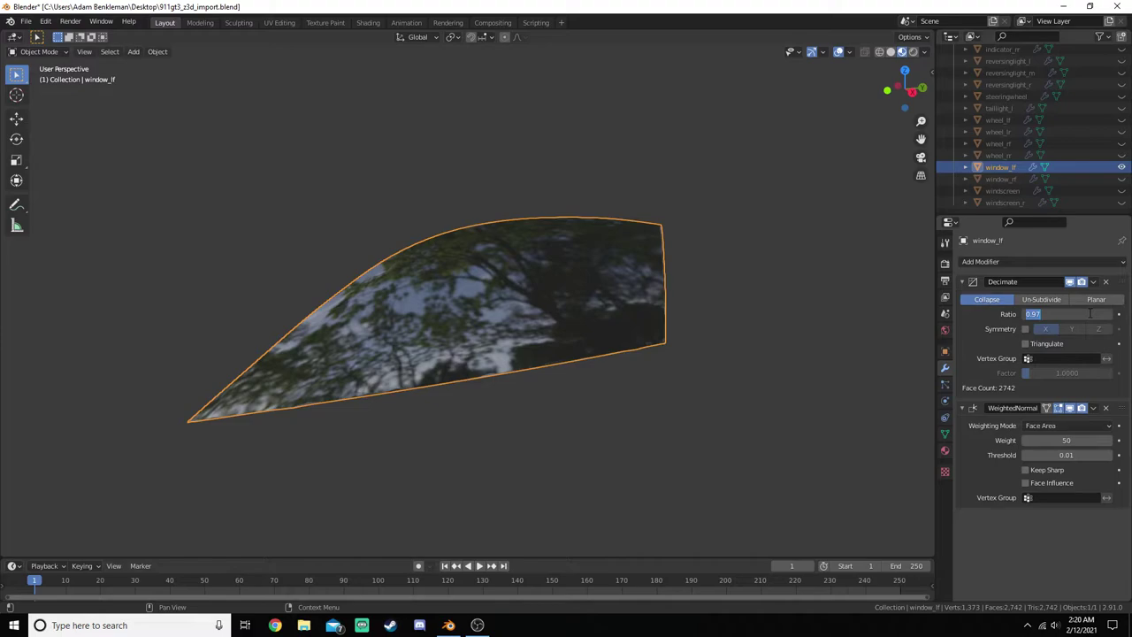
text(1)
key(Return)
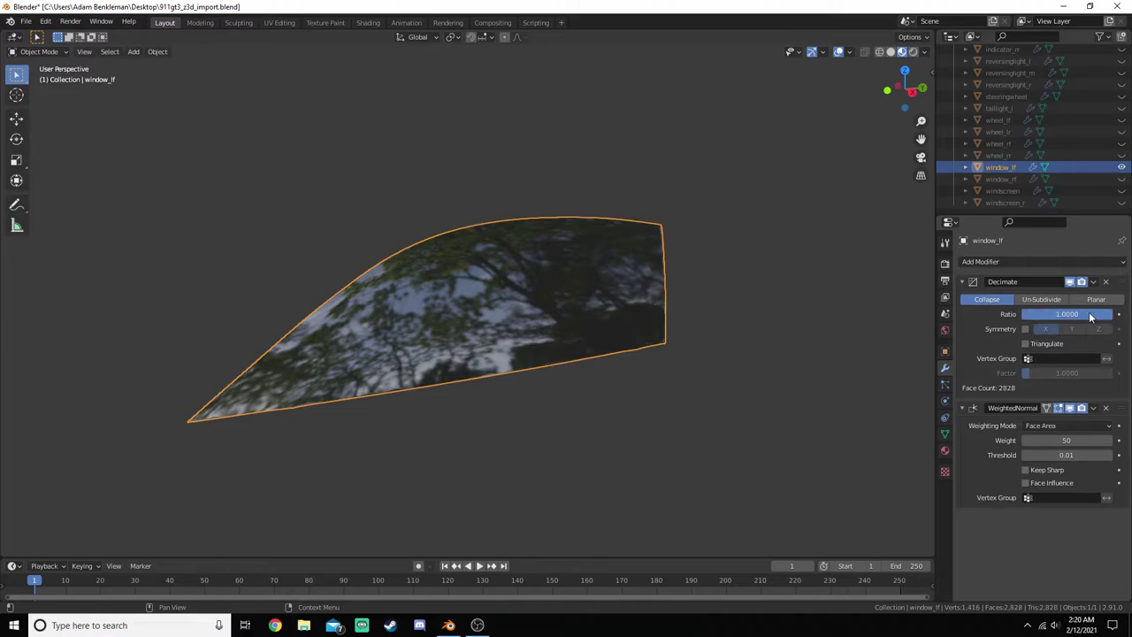
click(785, 297)
click(1122, 167)
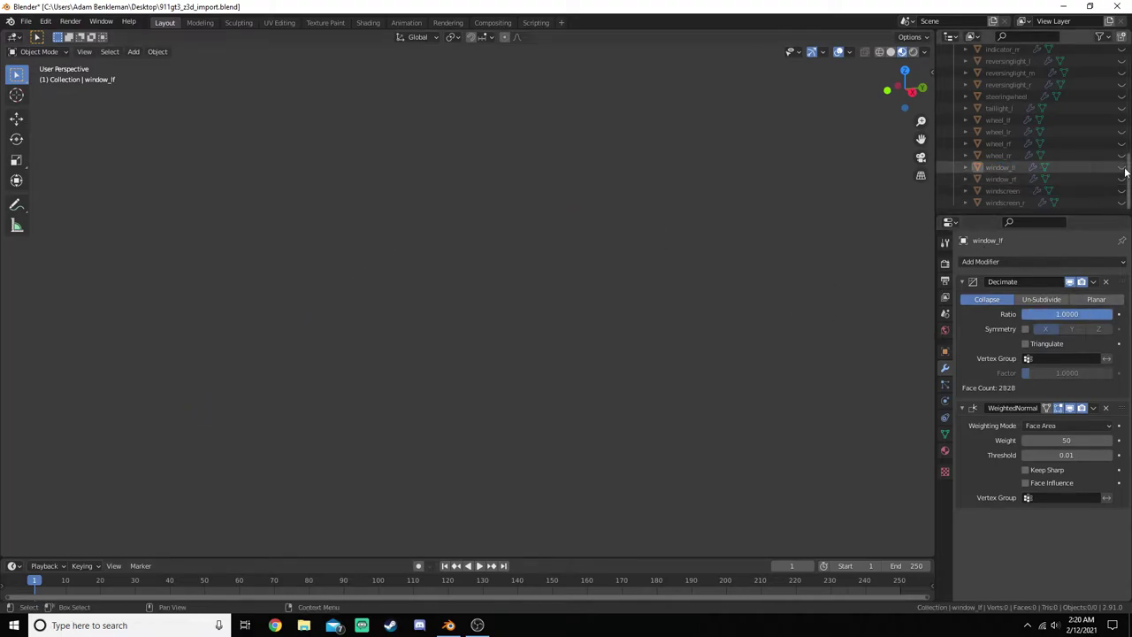
click(1121, 180)
- Inspect the windscreen and lower its Decimate ratio to about 0.78
click(1122, 191)
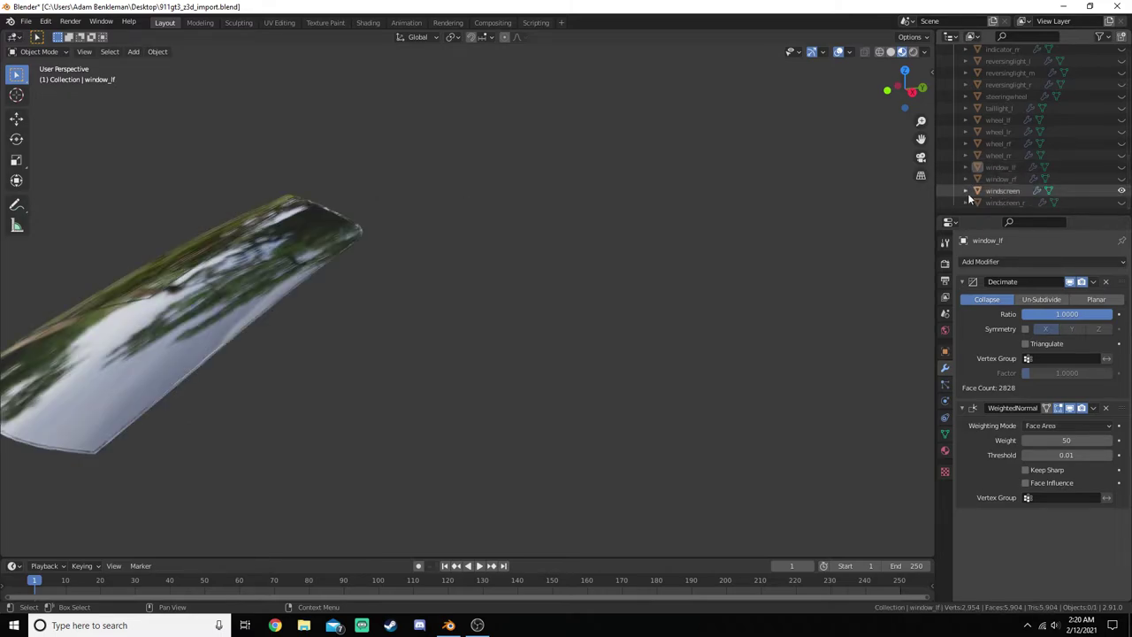
middle_drag(591, 318, 728, 392)
click(132, 274)
click(554, 309)
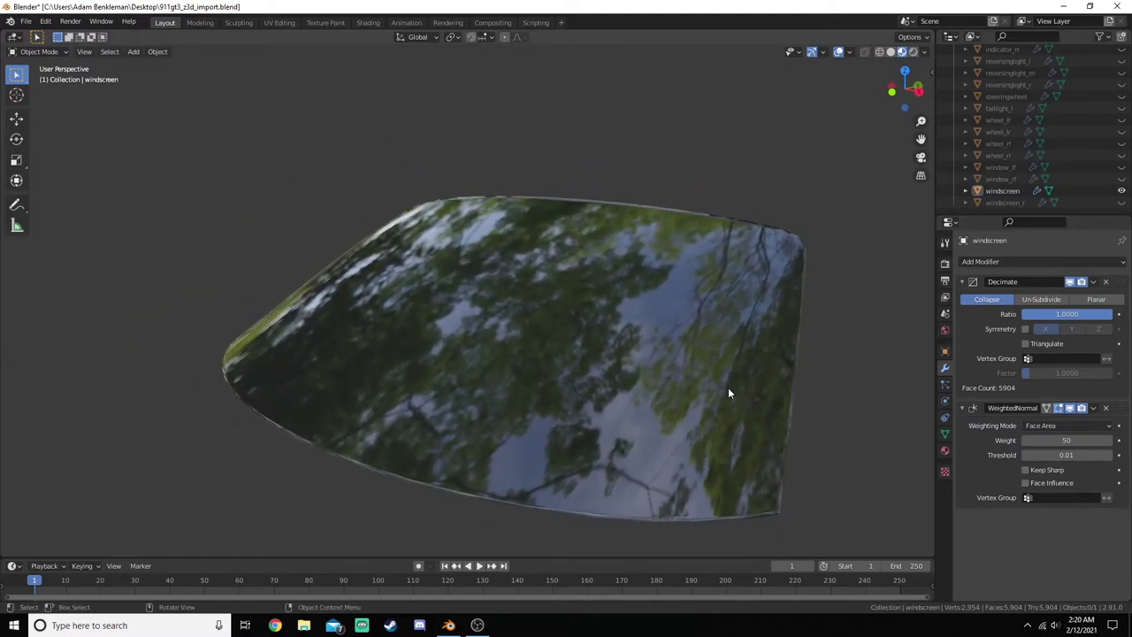
mouse_move(1066, 314)
mouse_down()
mouse_move(1038, 314)
mouse_move(1063, 314)
mouse_up()
- Hide the windscreen, show windscreen_r, and test its ratio at 0.94 before returning to 1.0
click(1122, 190)
click(1122, 203)
click(1006, 202)
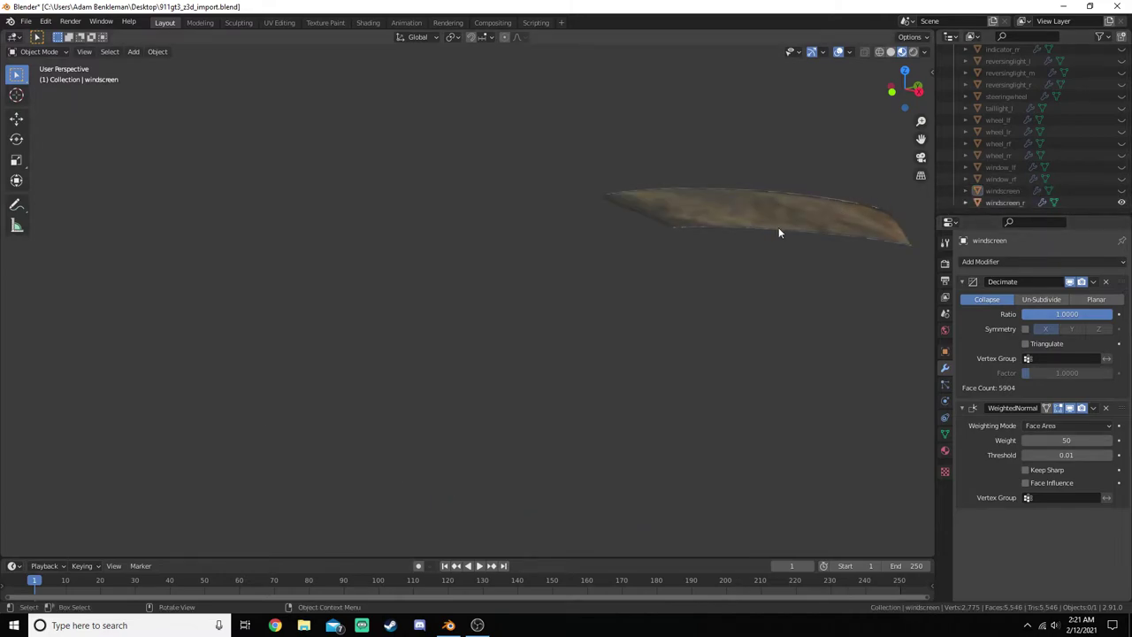
middle_drag(730, 262, 513, 306)
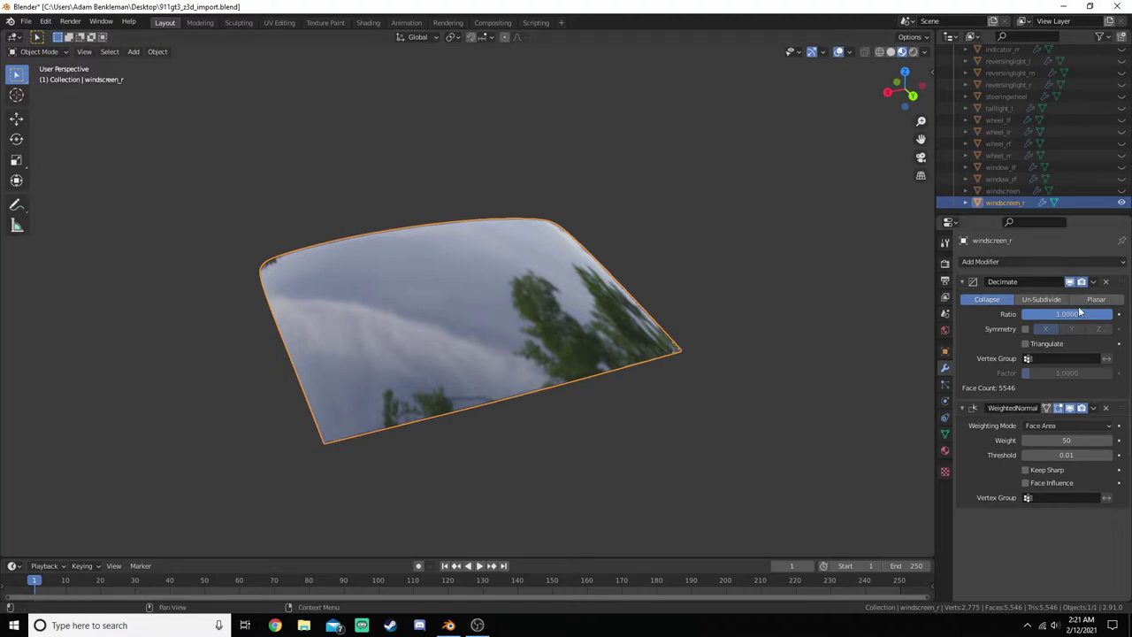
drag(1066, 314, 1060, 314)
middle_drag(778, 358, 747, 385)
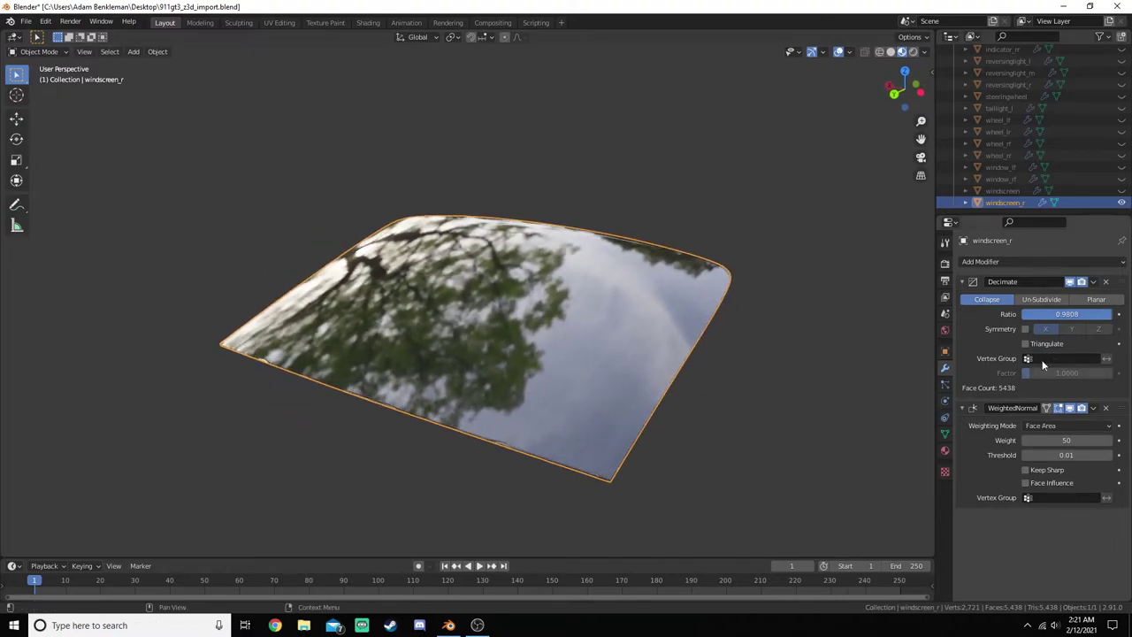
drag(1066, 314, 1071, 314)
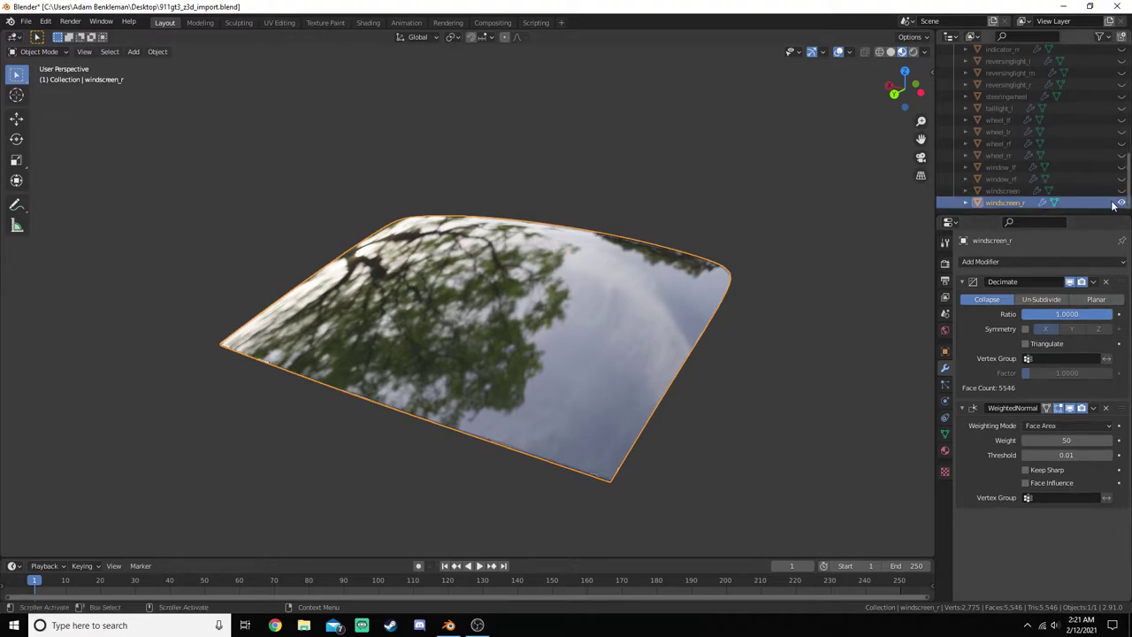
- Hide the front-right wheel with H
click(842, 398)
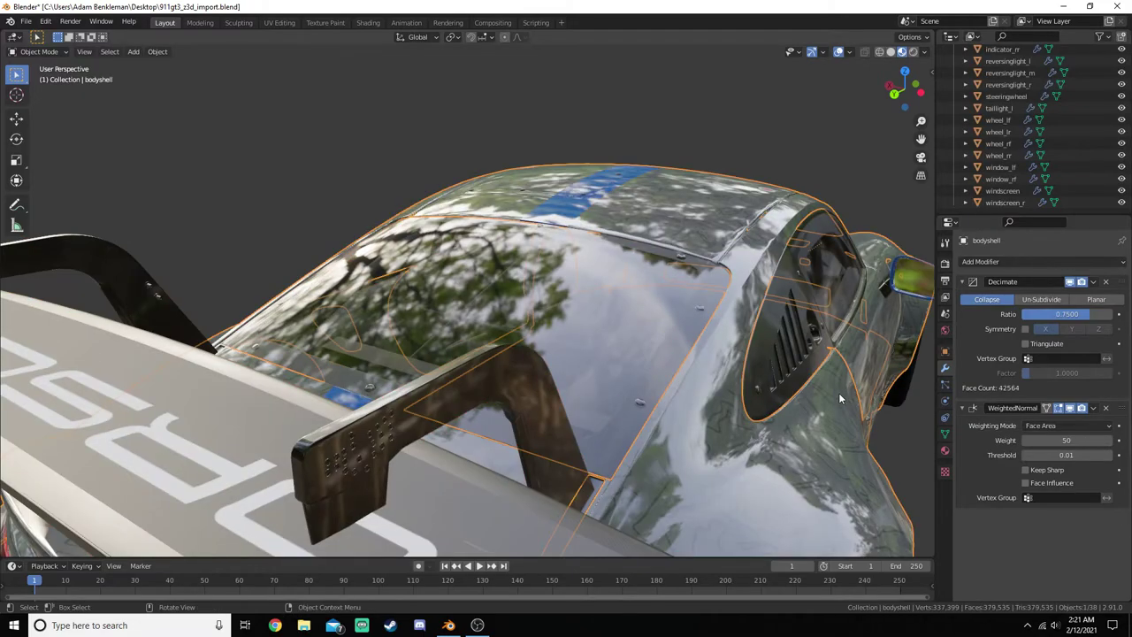
click(771, 112)
middle_drag(772, 113, 575, 374)
scroll(522, 320, down, 5)
click(575, 374)
key(h)
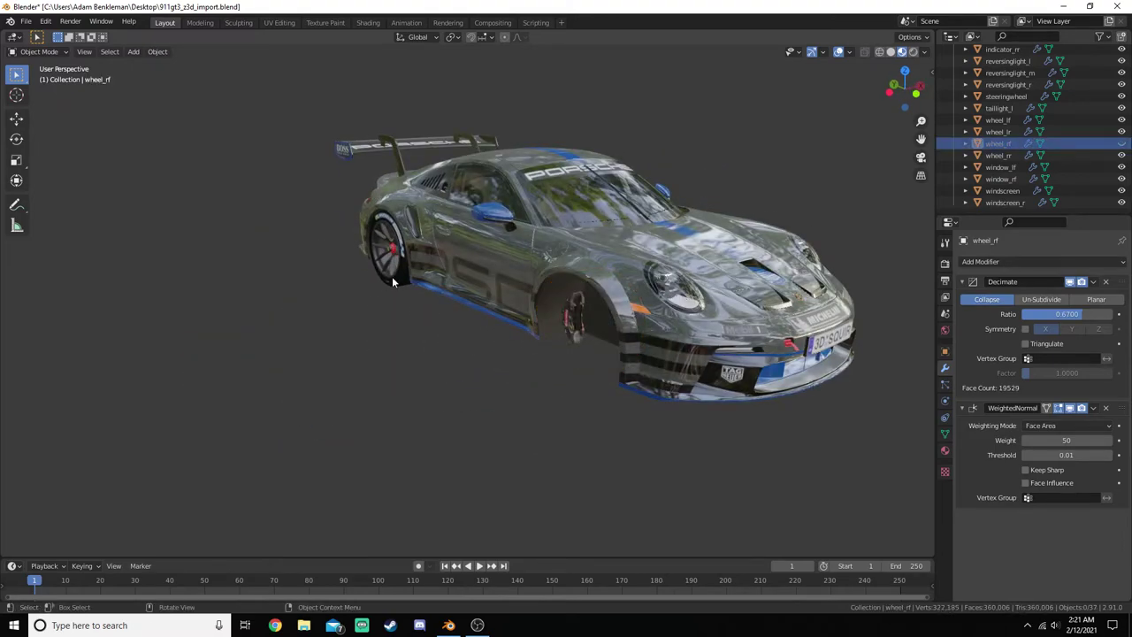
- Unhide wheel_rf and wheel_rr in the Outliner so the complete car shows
click(393, 281)
mouse_move(646, 346)
middle_down()
mouse_move(538, 340)
mouse_move(638, 352)
middle_up()
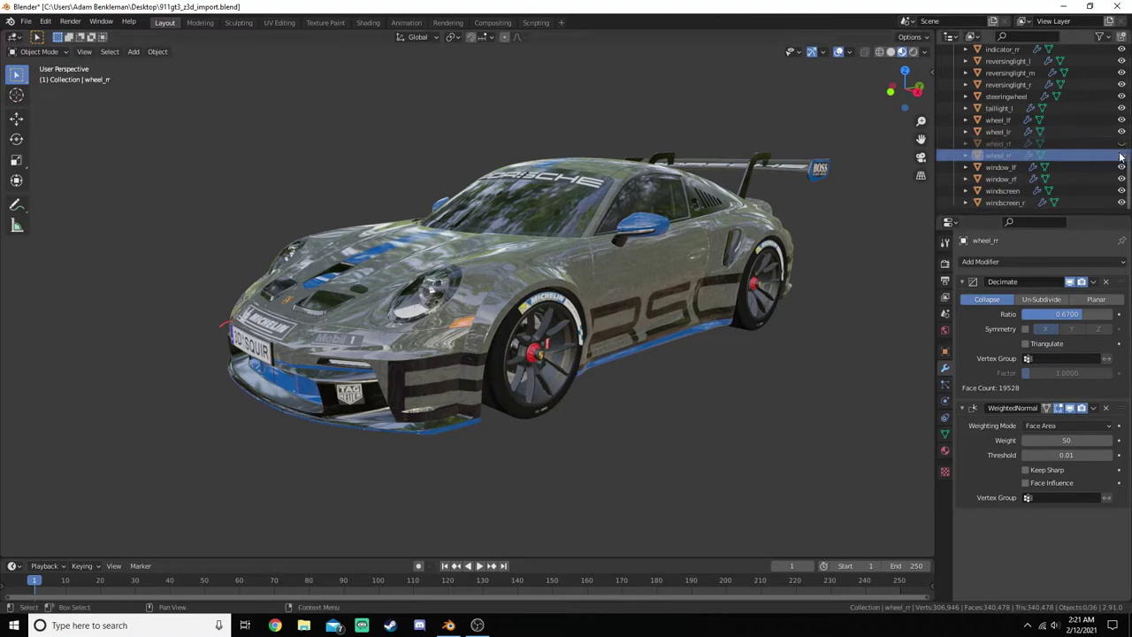
drag(1121, 155, 1122, 143)
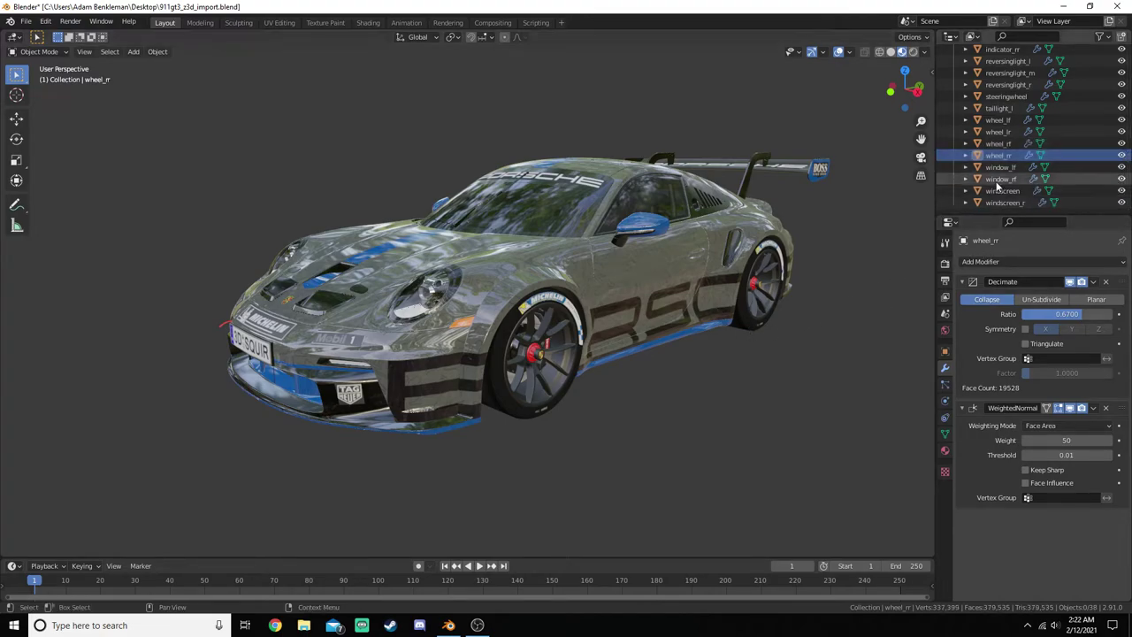
scroll(1003, 84, up, 10)
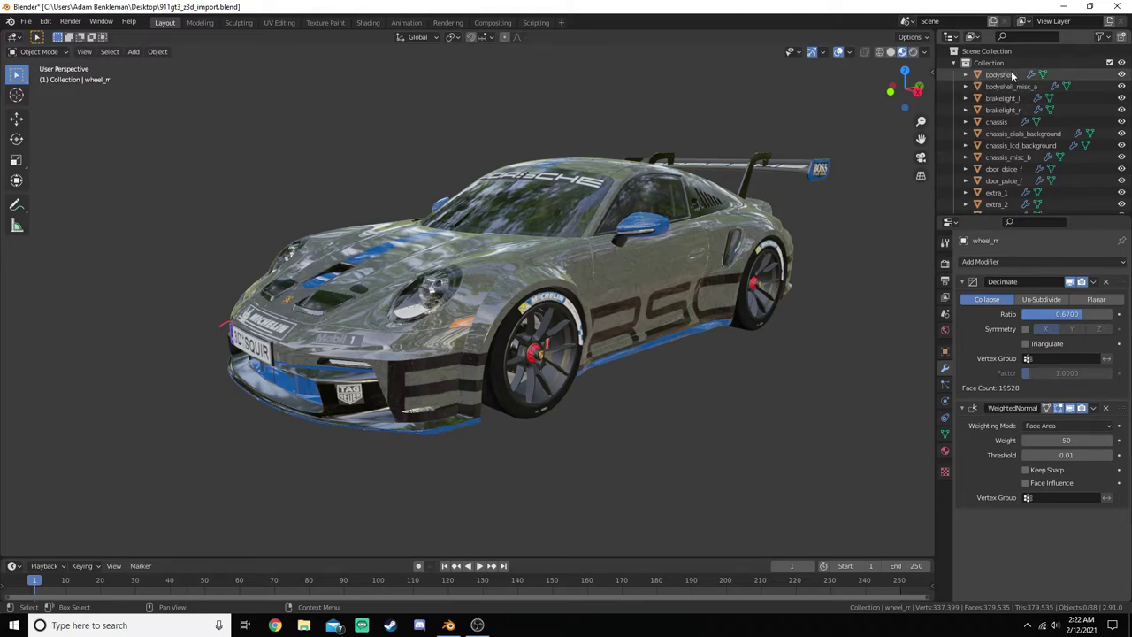
- Select the bodyshell, trial-apply its modifiers with Ctrl+A, then undo
click(1001, 75)
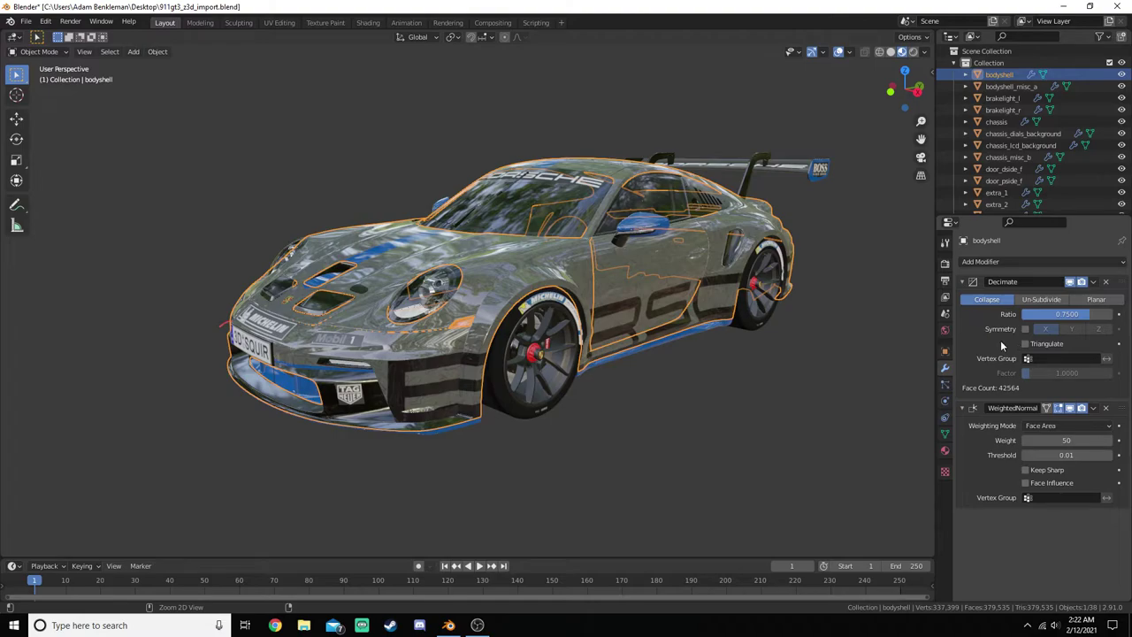
key(ctrl+a)
key(ctrl+a)
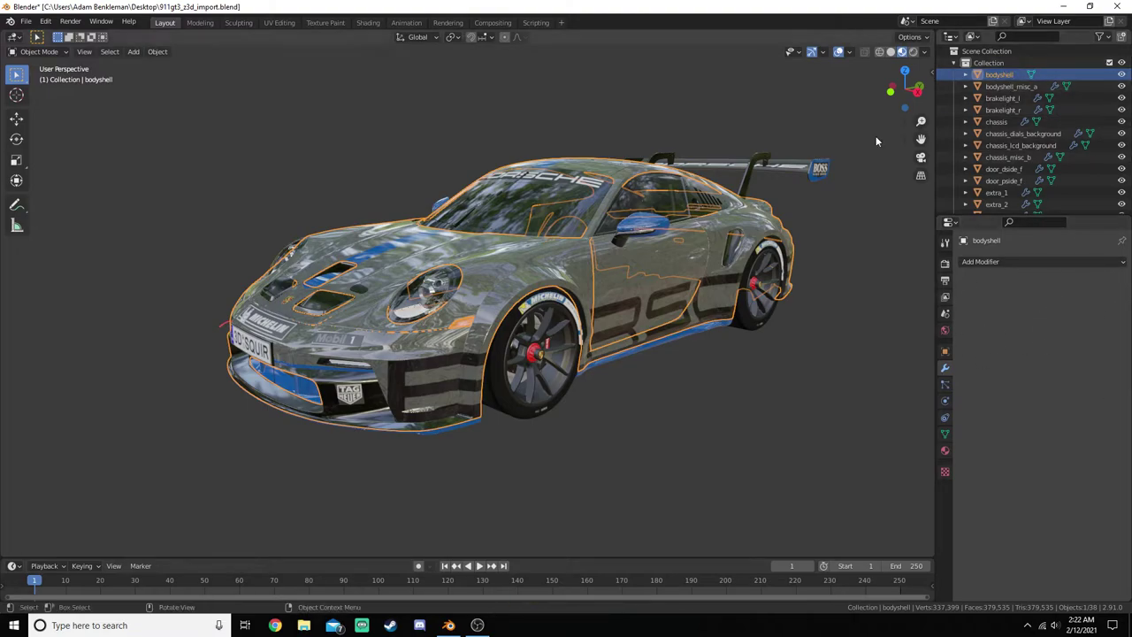
key(ctrl+z)
key(ctrl+z)
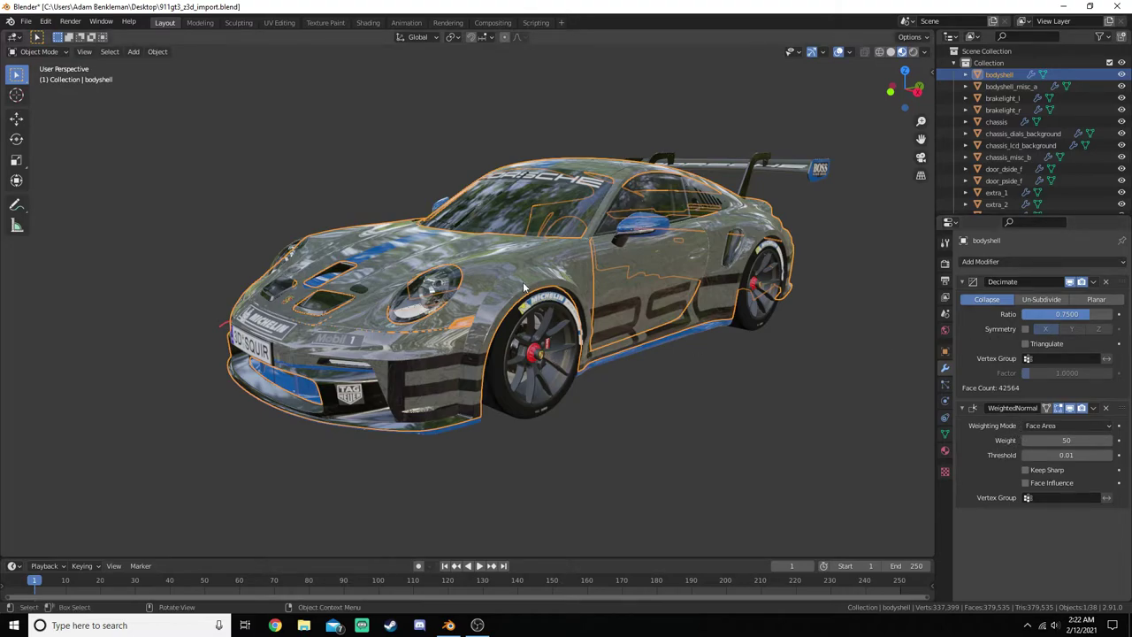
scroll(592, 388, up, 10)
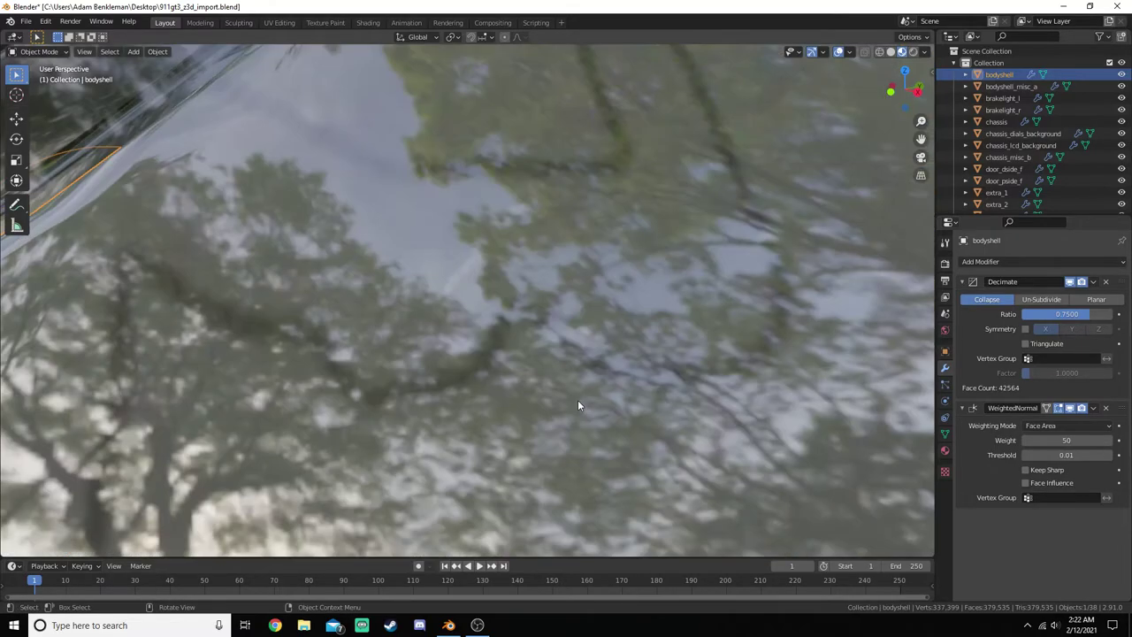
scroll(577, 400, down, 4)
scroll(608, 416, down, 5)
middle_drag(616, 421, 703, 313)
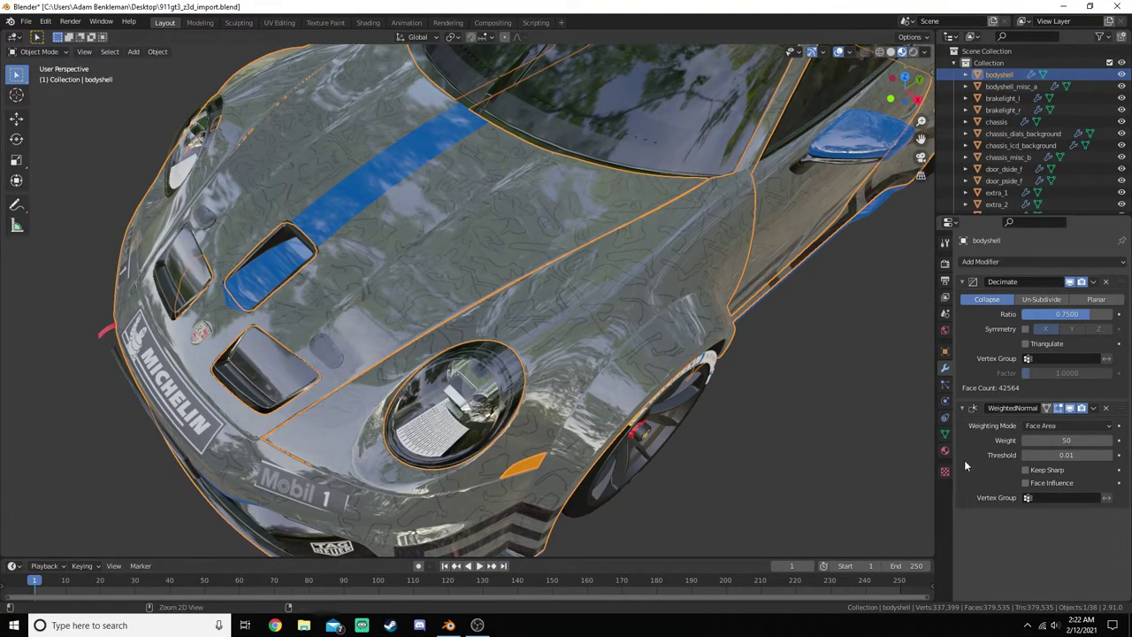
- Apply the bodyshell's Decimate (0.75, 42,564 faces) and WeightedNormal modifiers
key(ctrl+a)
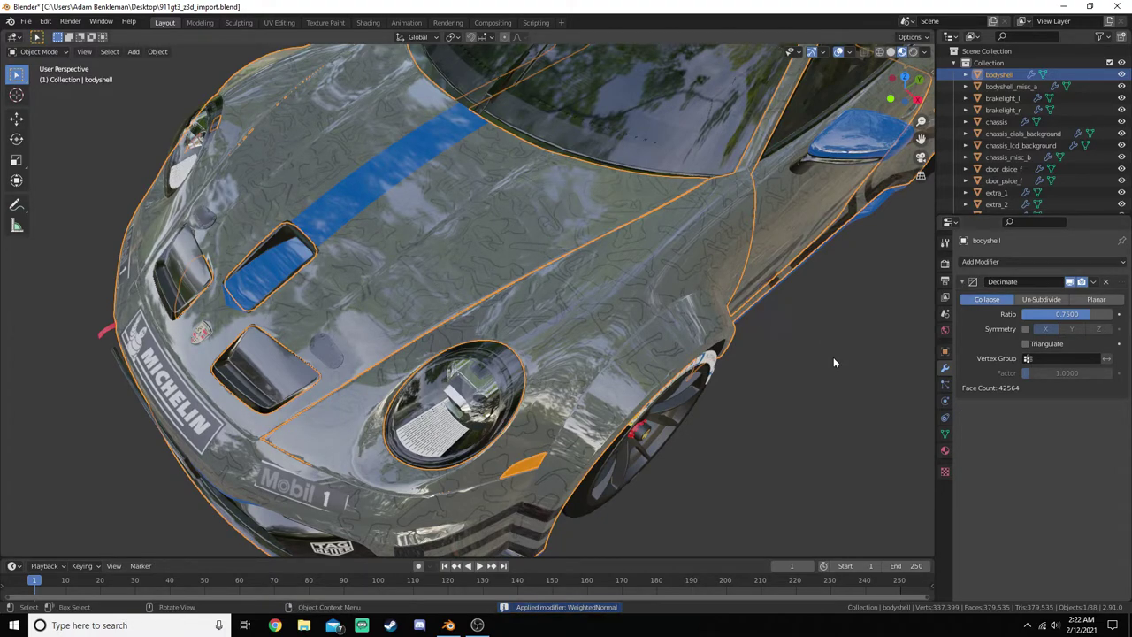
key(ctrl+z)
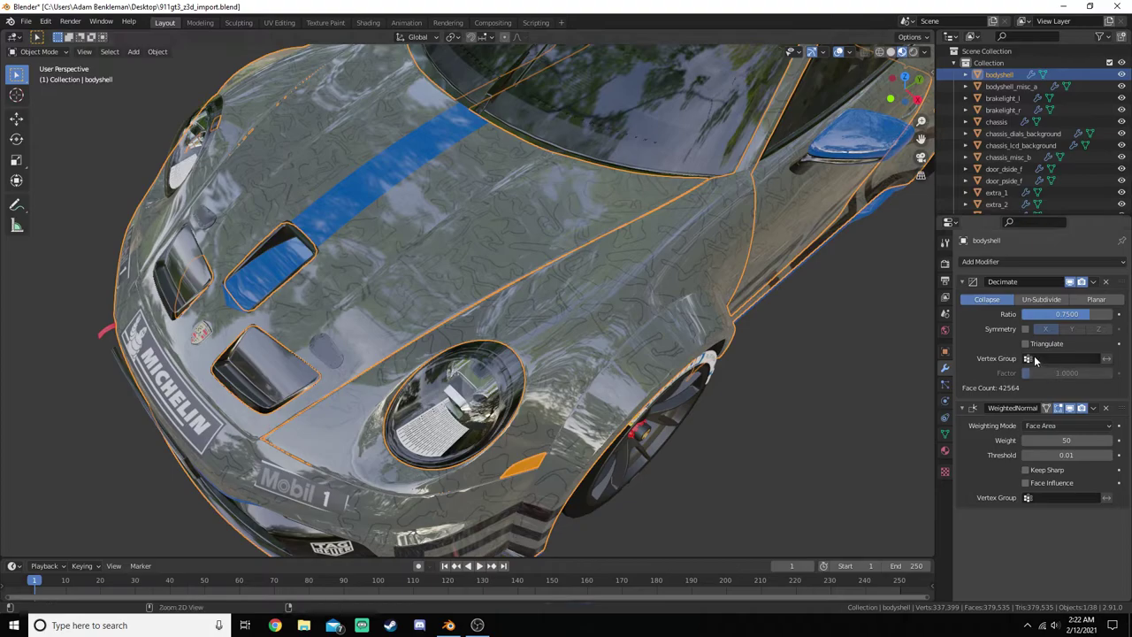
key(ctrl+a)
key(ctrl+a)
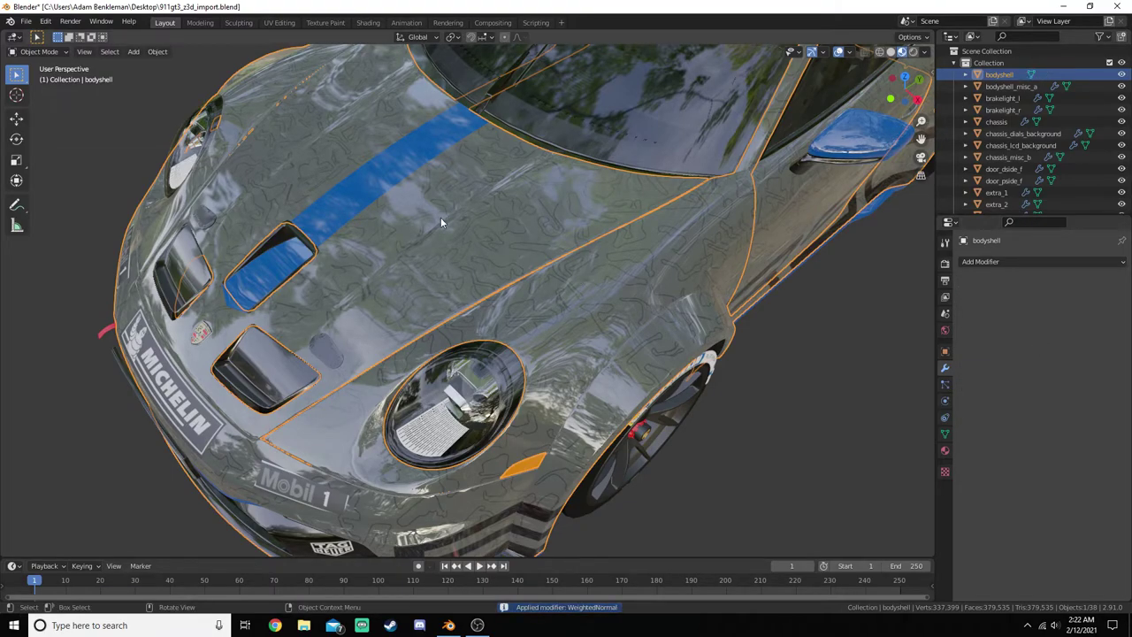
shift+middle_drag(827, 407, 753, 411)
scroll(787, 278, down, 6)
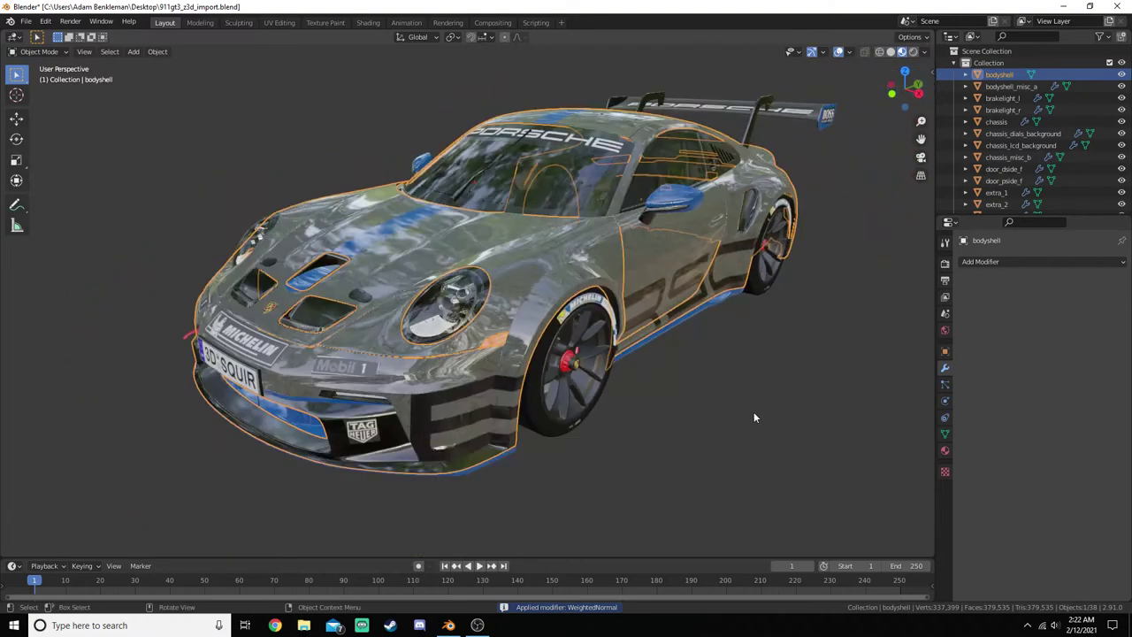
- Apply the modifiers on bodyshell_misc_a, both brakelights, and the chassis parts through chassis_misc_b
click(1009, 85)
key(ctrl+a)
key(ctrl+a)
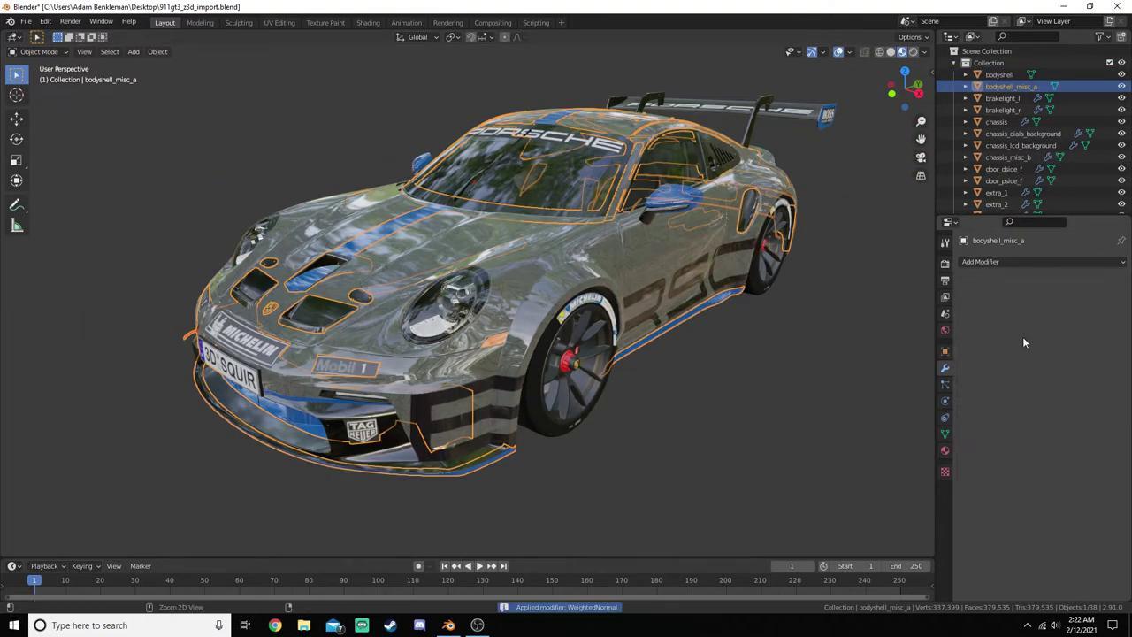
click(1002, 99)
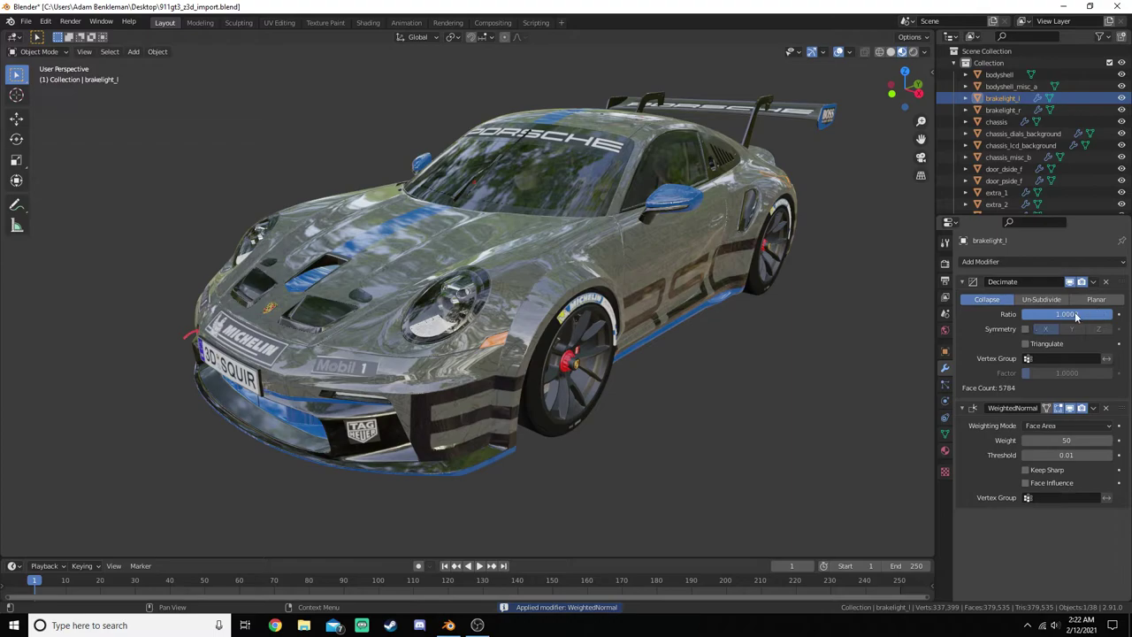
key(ctrl+a)
key(ctrl+a)
click(964, 110)
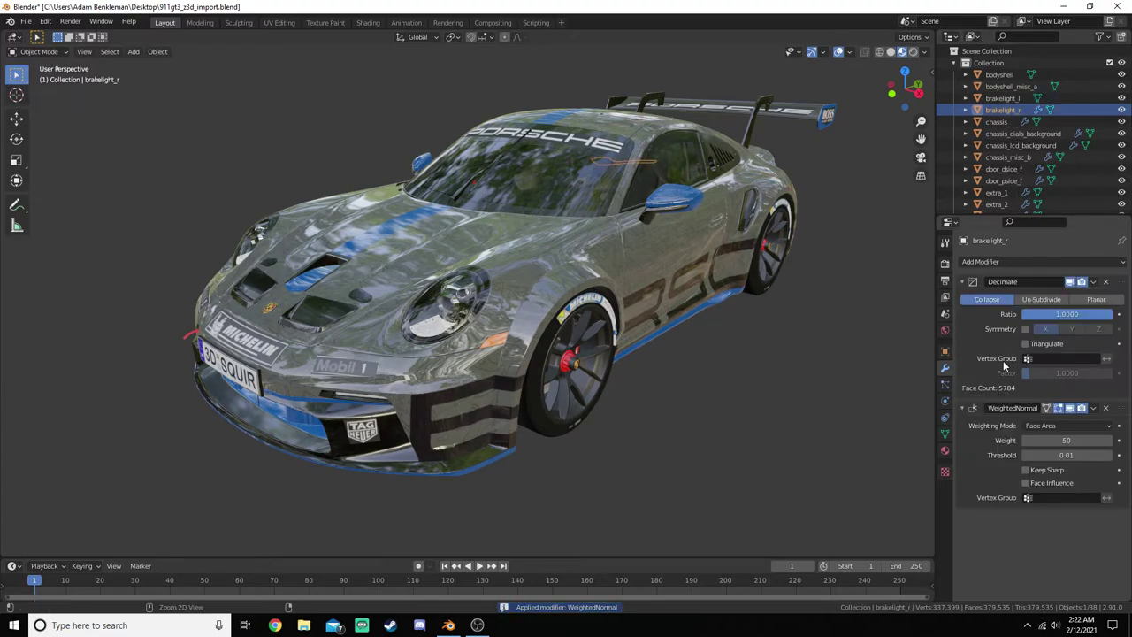
key(ctrl+a)
key(ctrl+a)
click(996, 121)
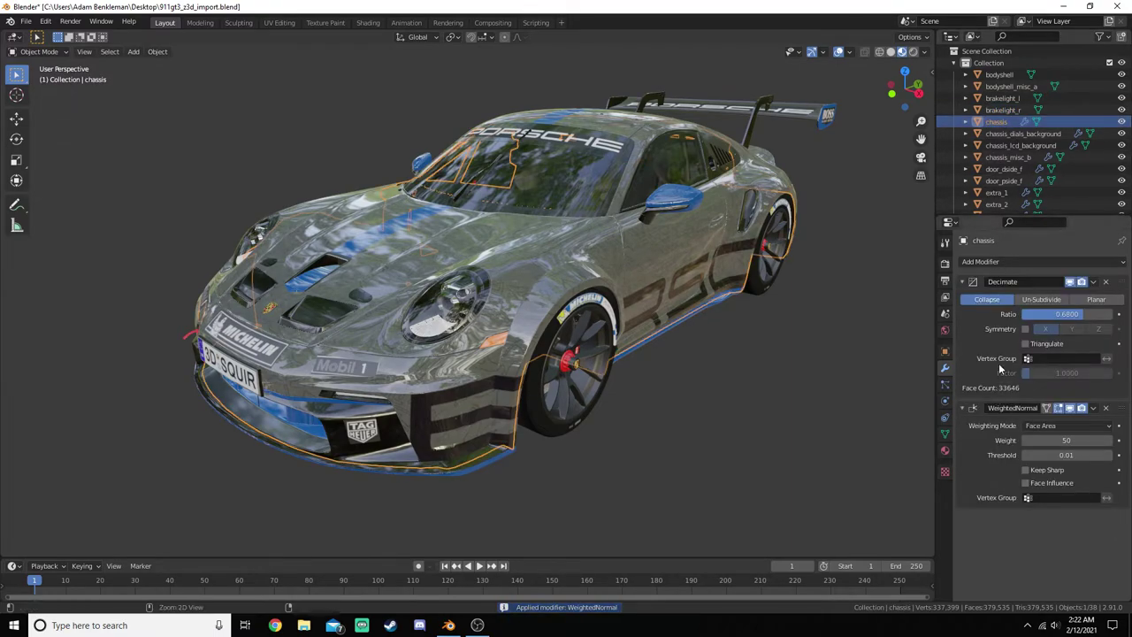
key(ctrl+a)
key(ctrl+a)
click(1017, 134)
key(ctrl+a)
key(ctrl+a)
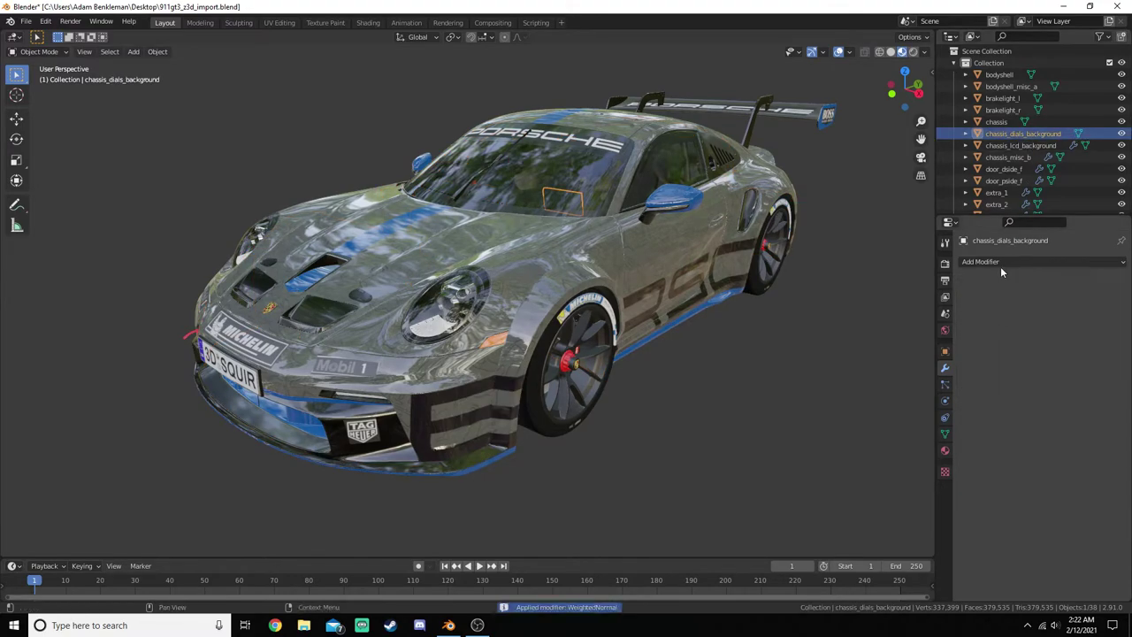
click(1018, 145)
key(ctrl+a)
key(ctrl+a)
click(1009, 156)
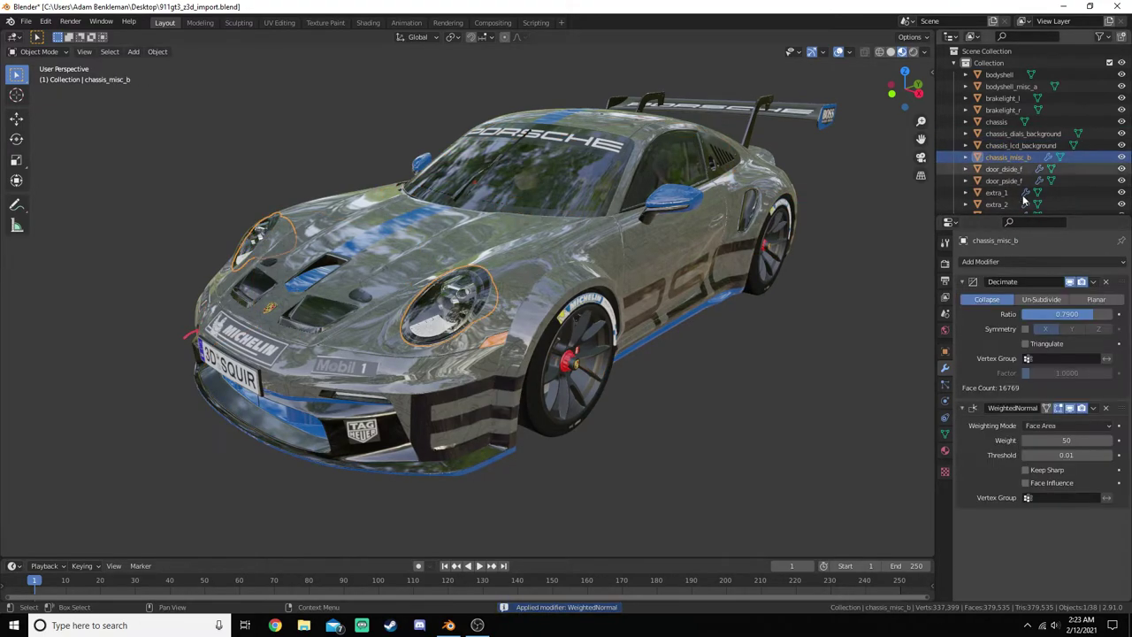
key(ctrl+a)
- Apply Decimate and WeightedNormal on door_dside_f, door_pside_f and extra_1
key(ctrl+a)
click(1004, 169)
key(ctrl+a)
key(ctrl+a)
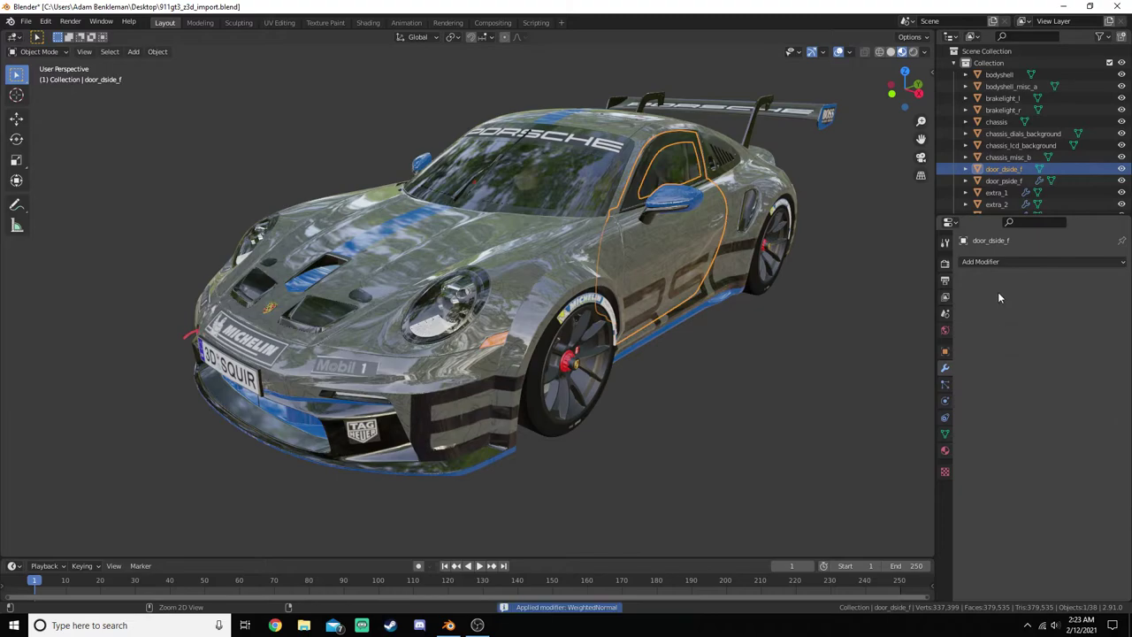
click(1004, 180)
key(ctrl+a)
key(ctrl+a)
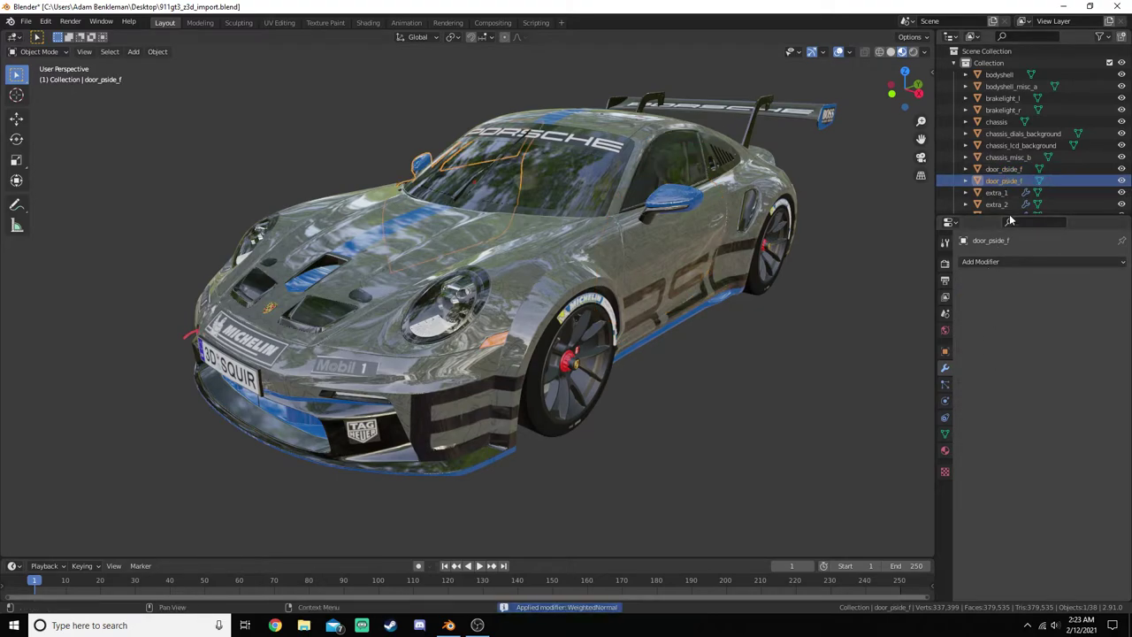
click(997, 192)
key(ctrl+a)
key(ctrl+a)
click(997, 204)
- Apply the modifiers on extra_2, extra_3, extralight_1 and extralight_2
key(ctrl+a)
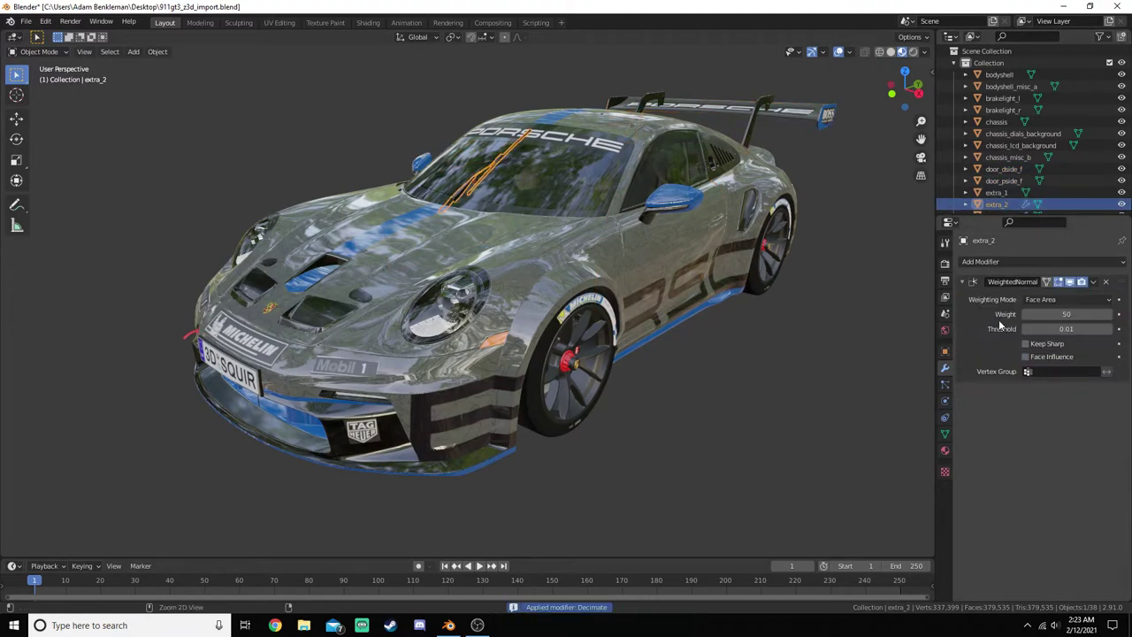
key(ctrl+a)
scroll(1008, 168, down, 2)
click(996, 168)
key(ctrl+a)
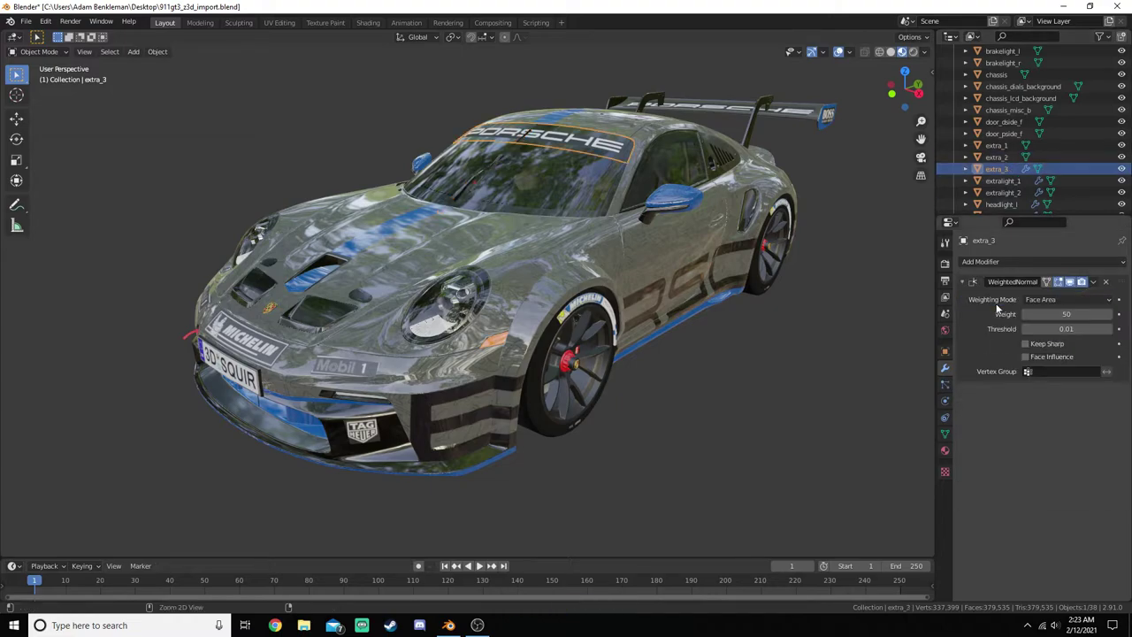
key(ctrl+a)
click(1008, 182)
key(ctrl+a)
key(ctrl+a)
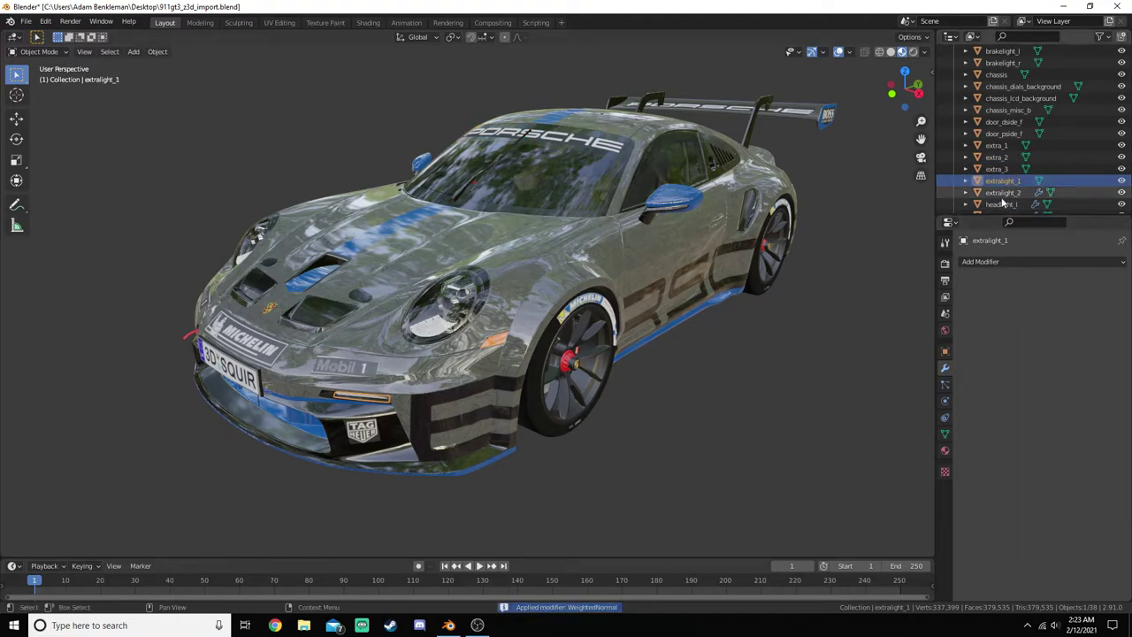
click(1002, 192)
key(ctrl+a)
key(ctrl+a)
click(1002, 205)
- Apply the modifiers on headlight_l, headlight_r and the four hubs
key(ctrl+a)
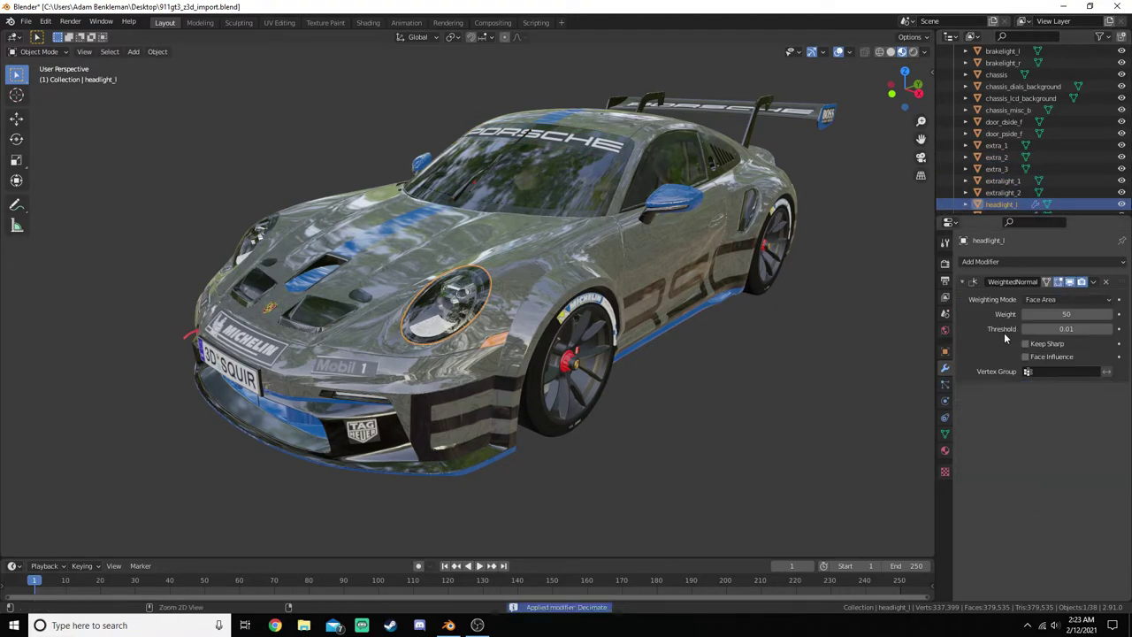
key(ctrl+a)
scroll(1012, 168, down, 3)
click(1007, 145)
key(ctrl+a)
key(ctrl+a)
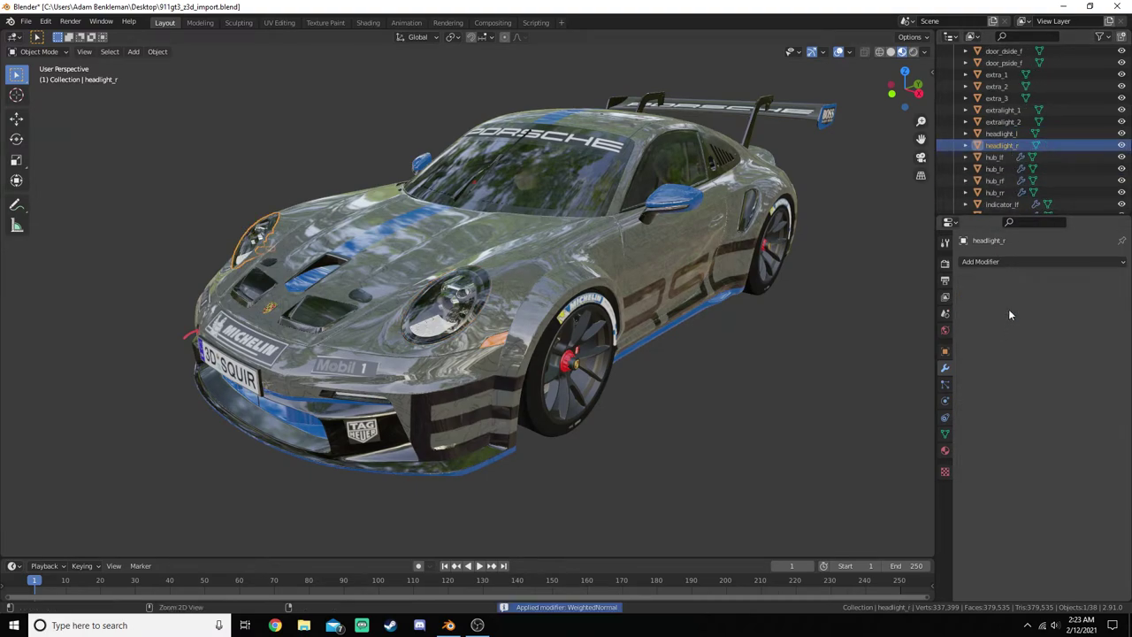
click(1005, 156)
key(ctrl+a)
key(ctrl+a)
click(994, 169)
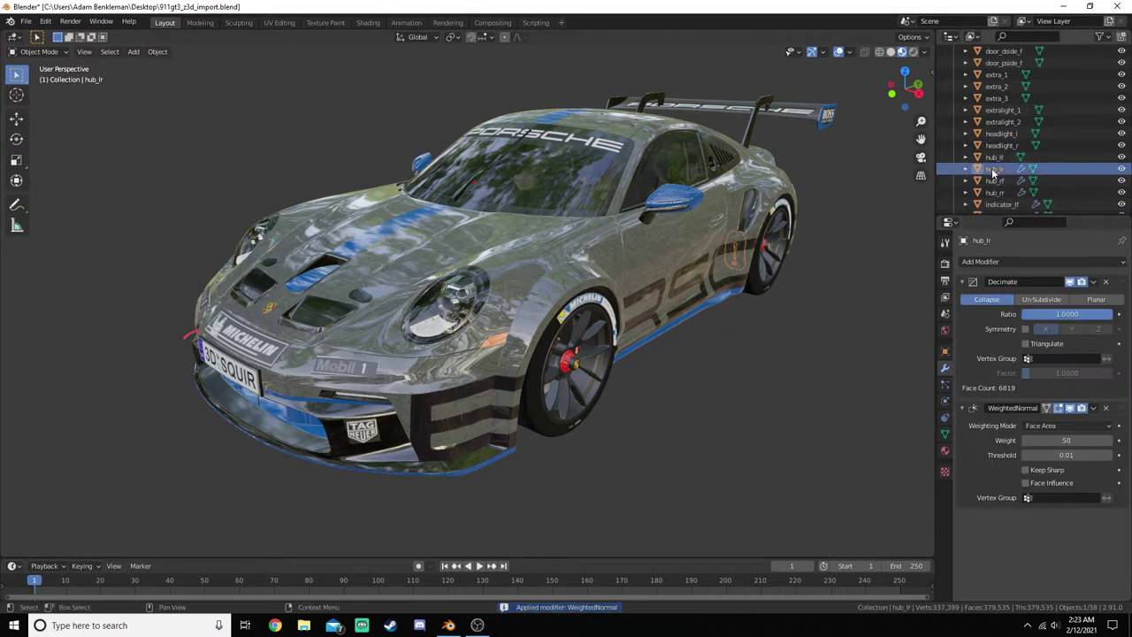
key(ctrl+a)
key(ctrl+a)
click(994, 180)
key(ctrl+a)
key(ctrl+a)
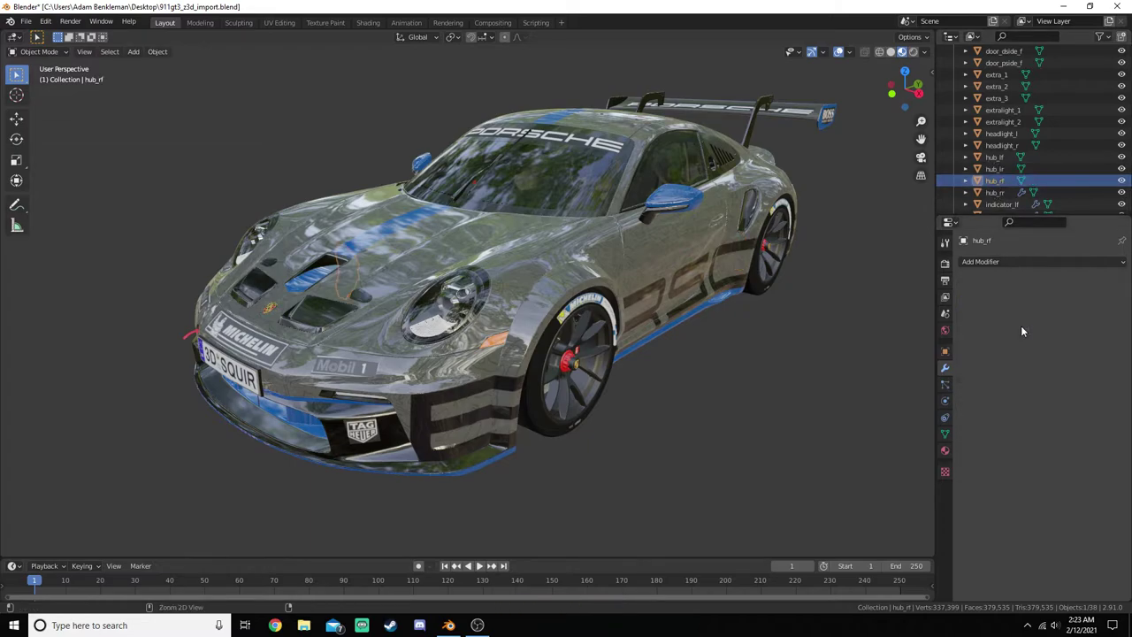
click(995, 192)
key(ctrl+a)
key(ctrl+a)
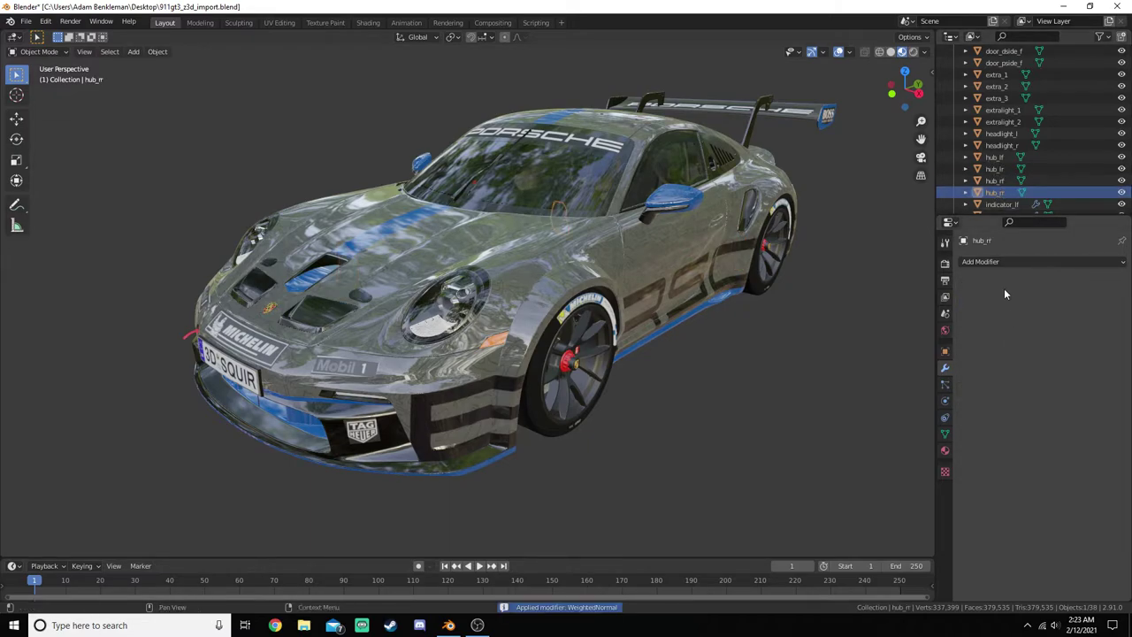
click(999, 205)
key(ctrl+a)
- Apply the modifiers on the four indicators and the reversing lights
key(ctrl+a)
scroll(1016, 148, down, 3)
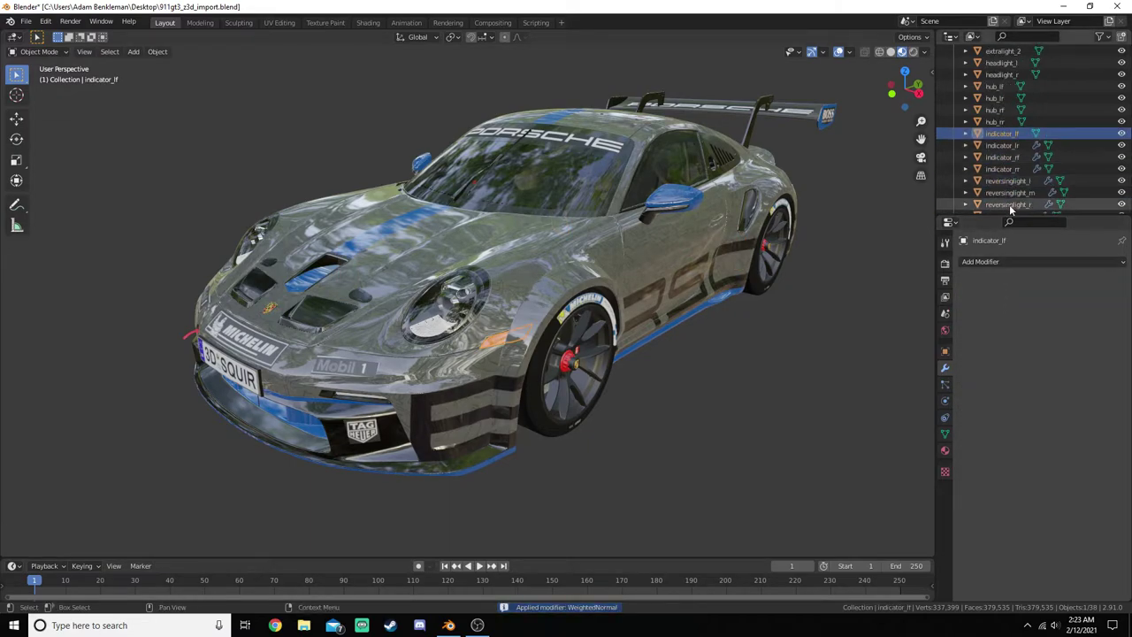
click(1015, 146)
key(ctrl+a)
key(ctrl+a)
click(1002, 158)
key(ctrl+a)
key(ctrl+a)
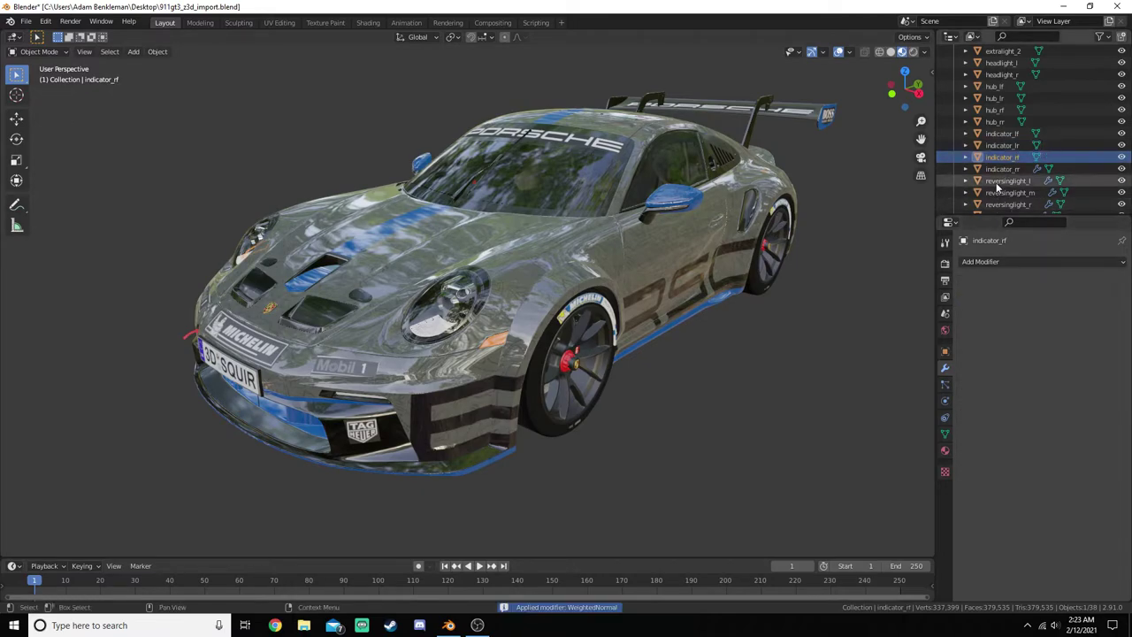
click(1002, 169)
key(ctrl+a)
key(ctrl+a)
click(1007, 181)
key(ctrl+a)
key(ctrl+a)
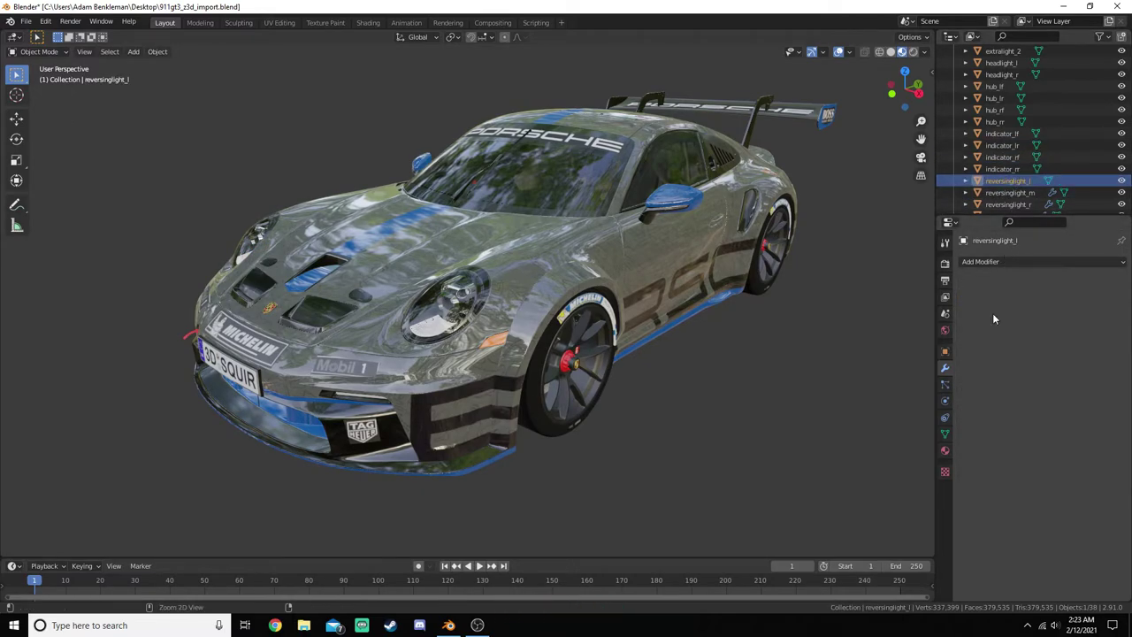
click(1008, 192)
key(ctrl+a)
key(ctrl+a)
click(1010, 204)
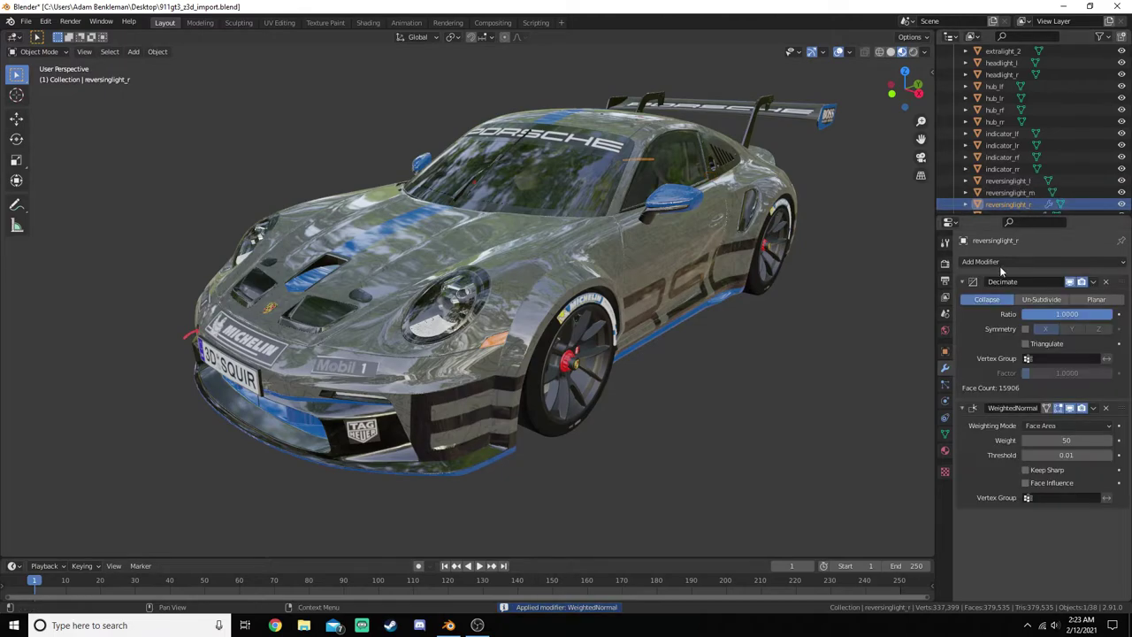
scroll(1008, 168, down, 3)
- Apply the modifiers on steeringwheel, taillight_l, wheel_lf and wheel_lr
key(ctrl+a)
key(ctrl+a)
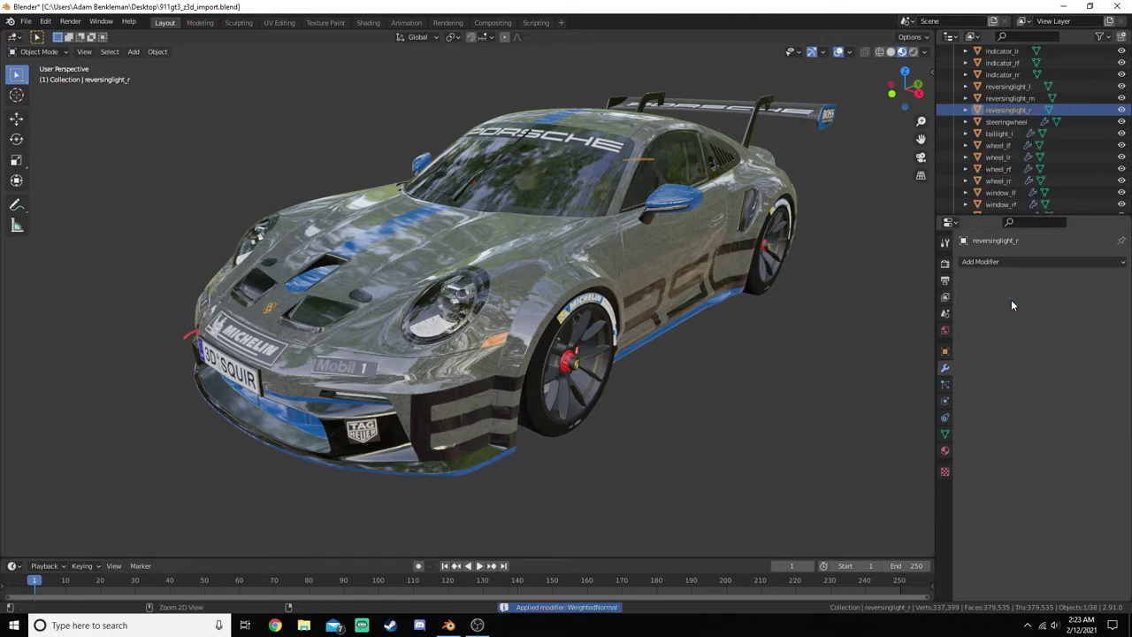
click(1017, 121)
key(ctrl+a)
key(ctrl+a)
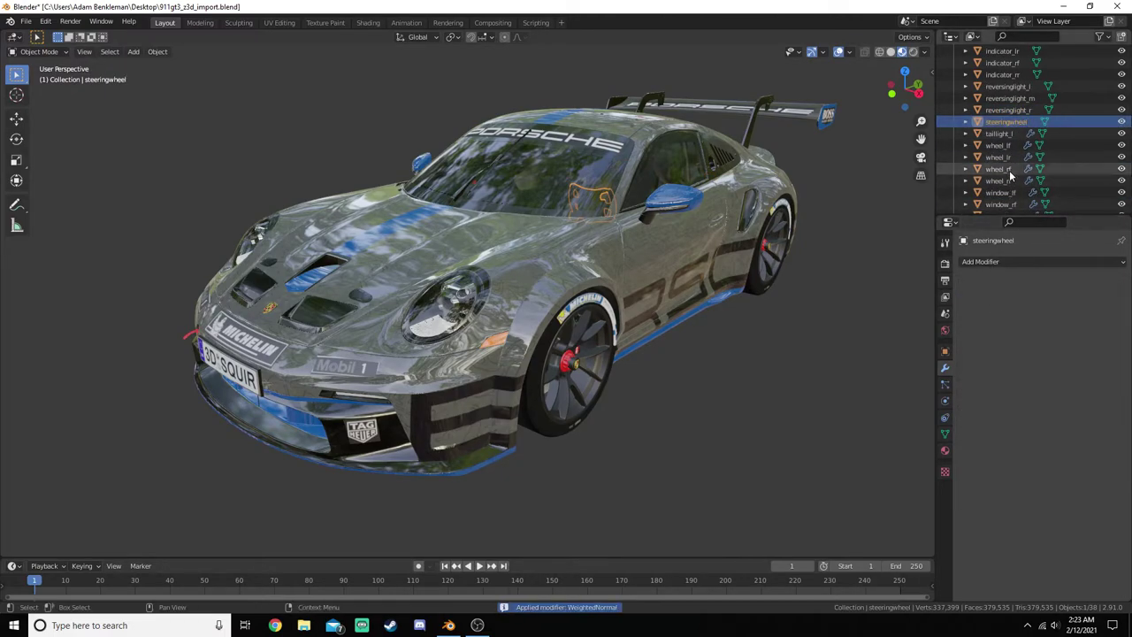
click(1016, 133)
key(ctrl+a)
key(ctrl+a)
click(1006, 146)
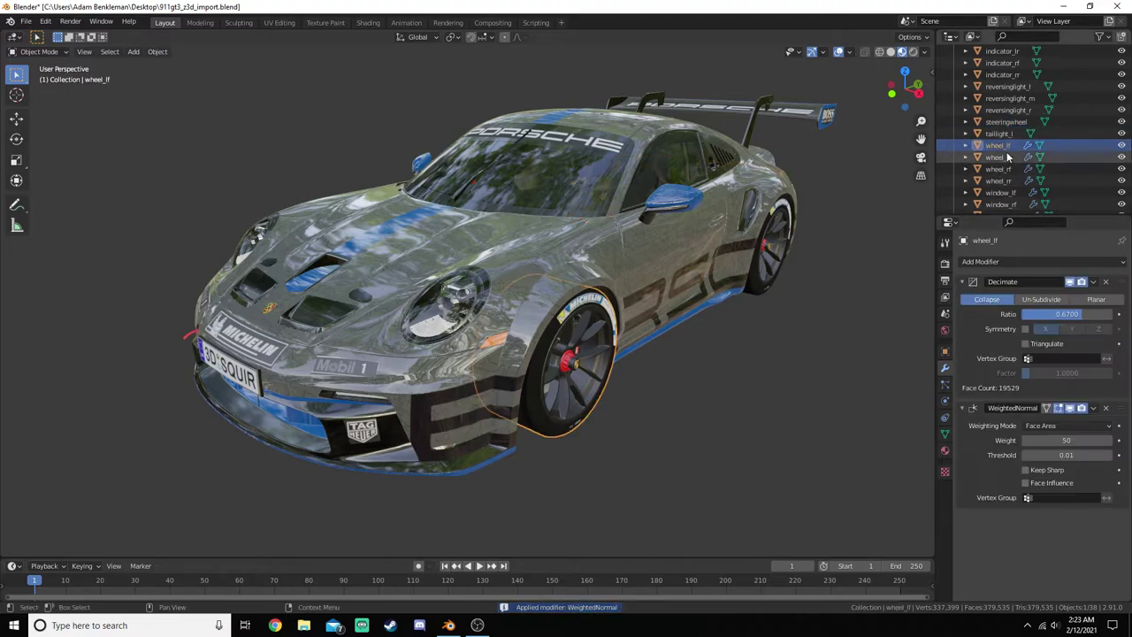
key(ctrl+a)
key(ctrl+a)
click(1004, 158)
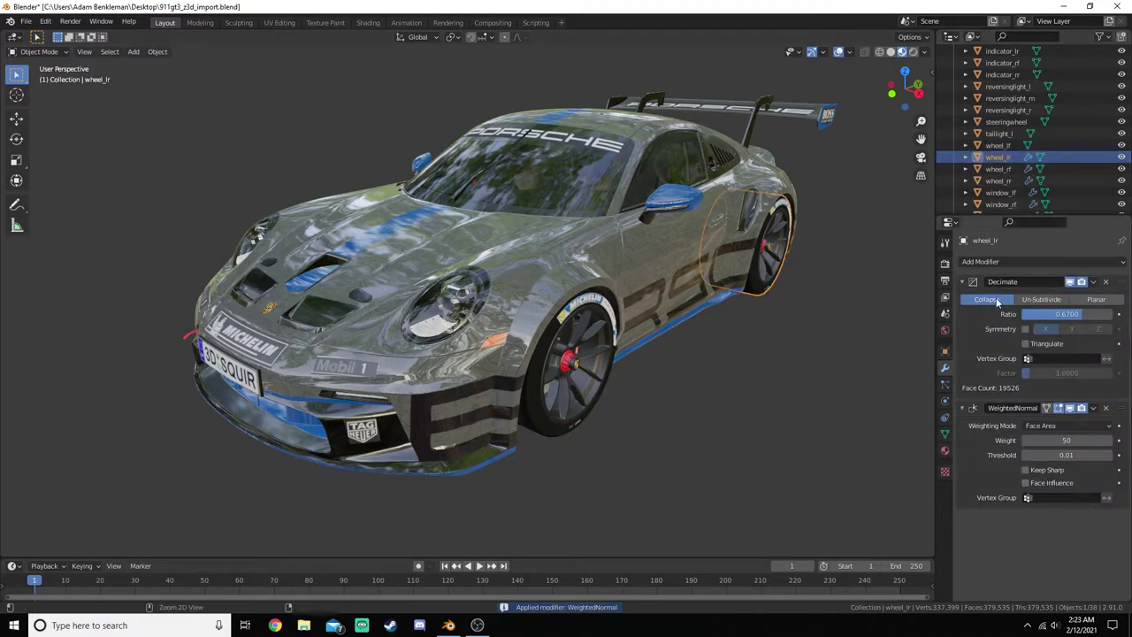
key(ctrl+a)
key(ctrl+a)
click(1000, 169)
- Apply the modifiers on wheel_rf, wheel_rr, both windows and the windscreens through windscreen_r
key(ctrl+a)
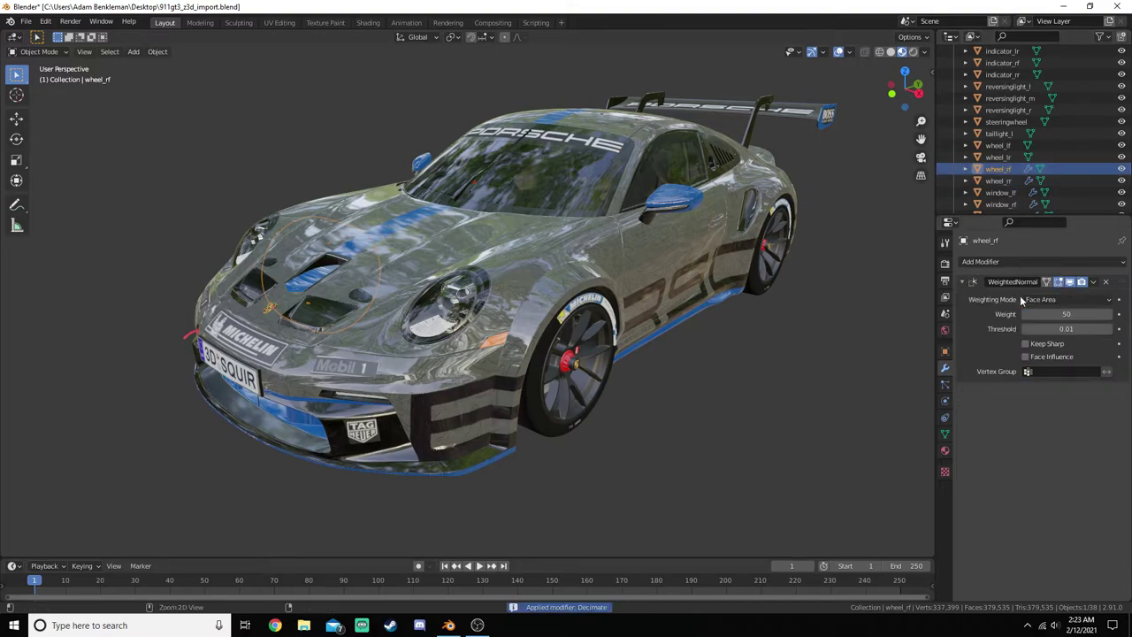
key(ctrl+a)
click(1001, 181)
key(ctrl+a)
key(ctrl+a)
click(1001, 204)
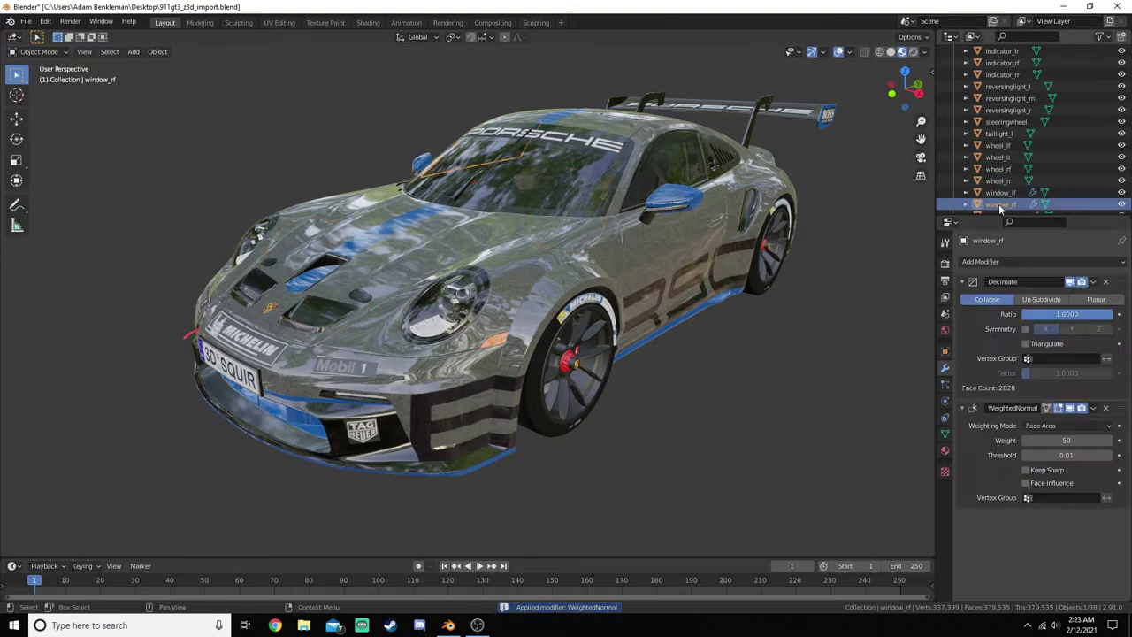
click(1000, 192)
key(ctrl+a)
key(ctrl+a)
click(1000, 204)
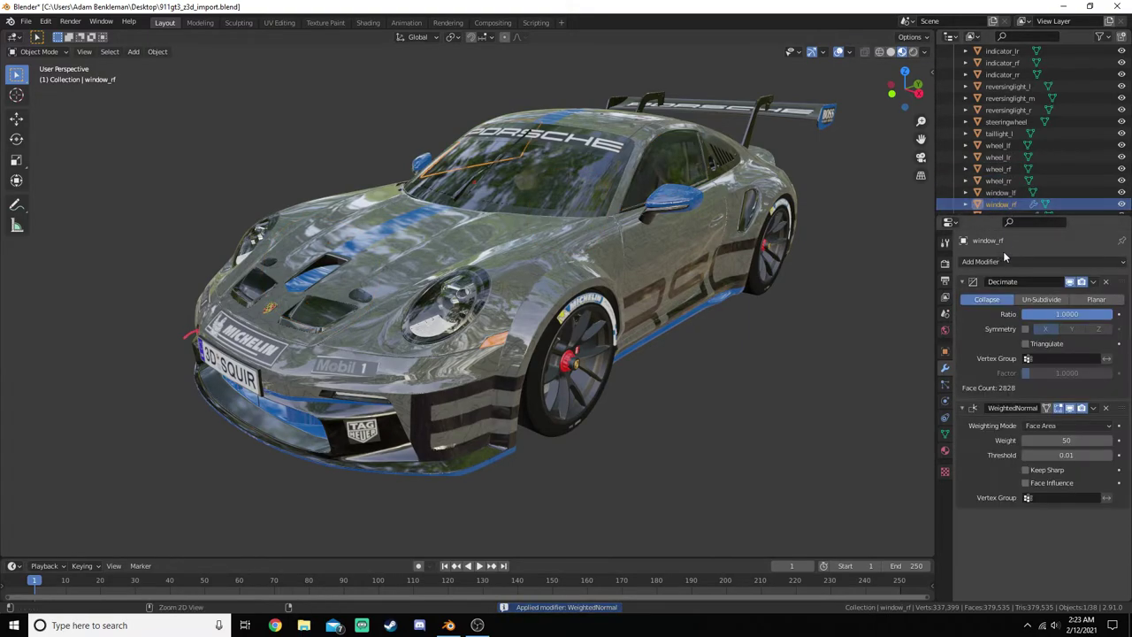
key(ctrl+a)
key(ctrl+a)
scroll(1017, 177, down, 1)
click(1002, 192)
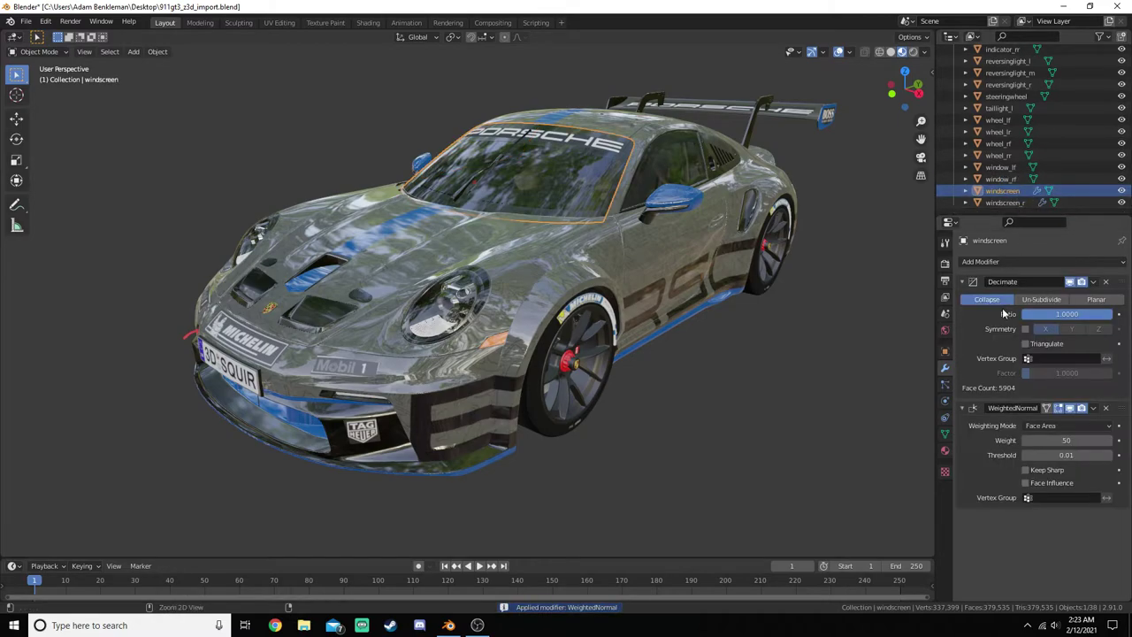
key(ctrl+a)
key(ctrl+a)
click(1000, 202)
key(ctrl+a)
key(ctrl+a)
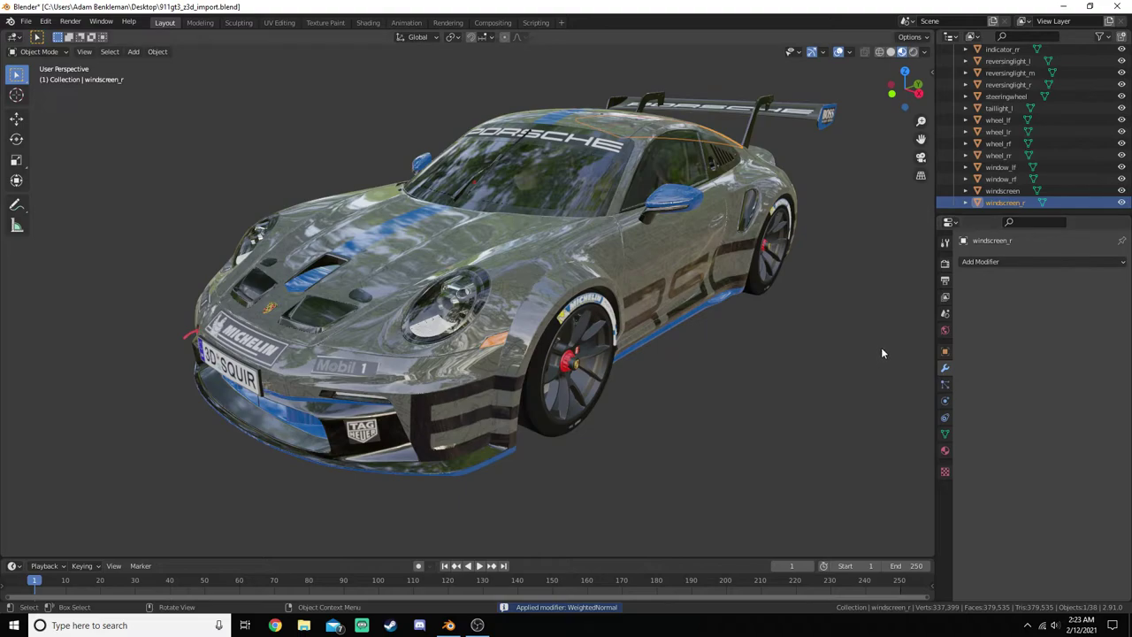
- Orbit the view to inspect the decimated Porsche from above
scroll(1057, 132, up, 10)
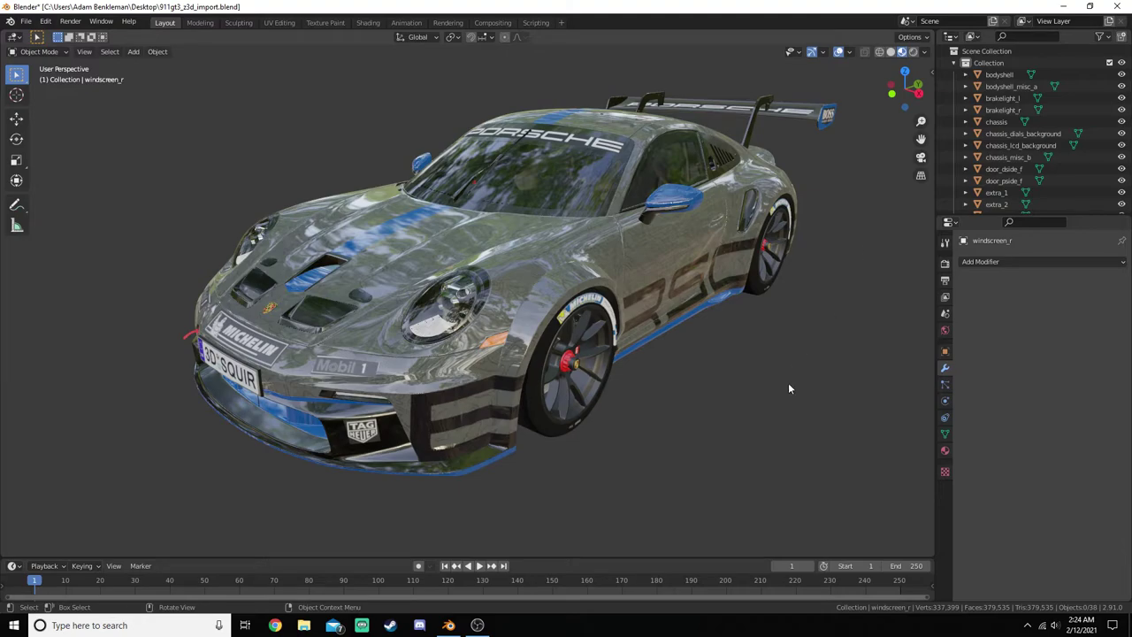
middle_drag(695, 311, 755, 371)
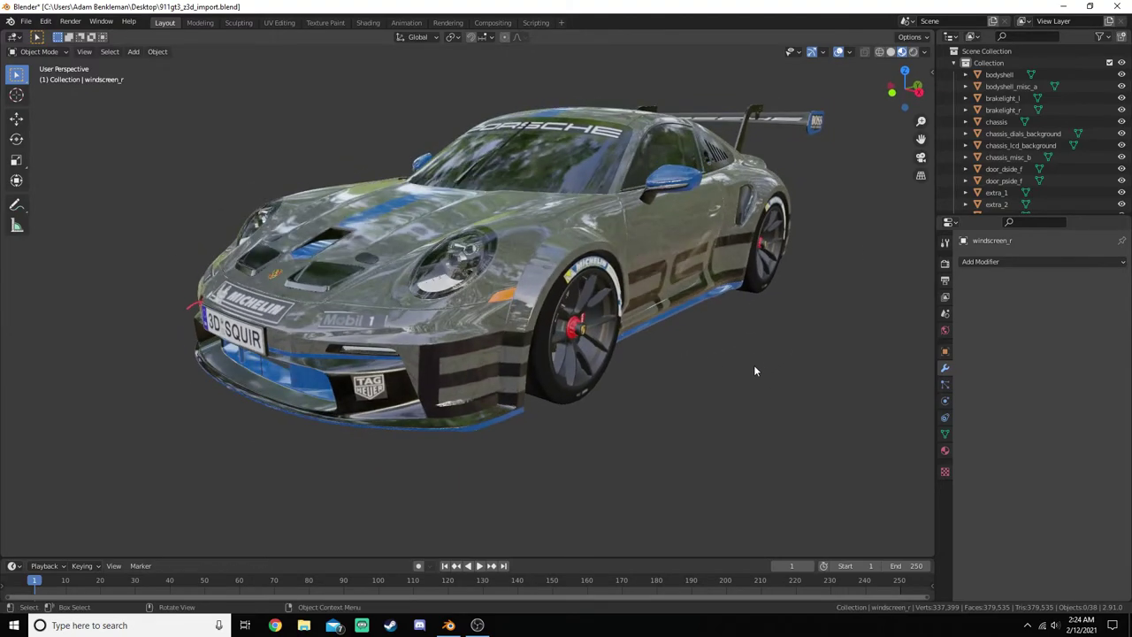
middle_drag(762, 315, 757, 338)
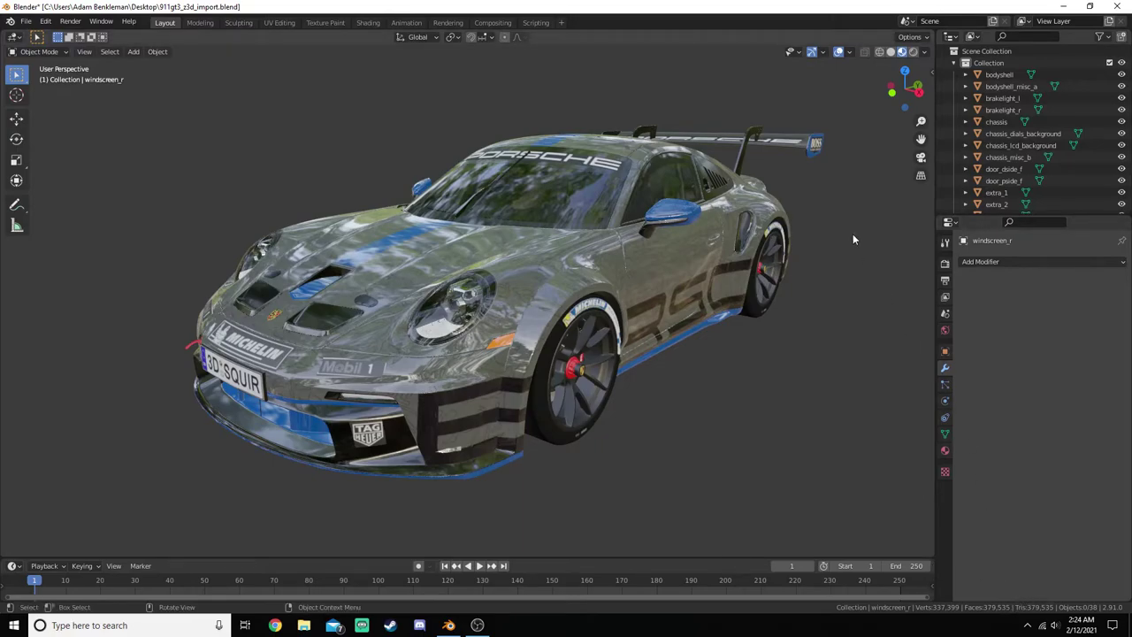
- Save the blend file, then export 911gt3_z3d_import.obj with OBJ Groups instead of OBJ Objects
click(26, 20)
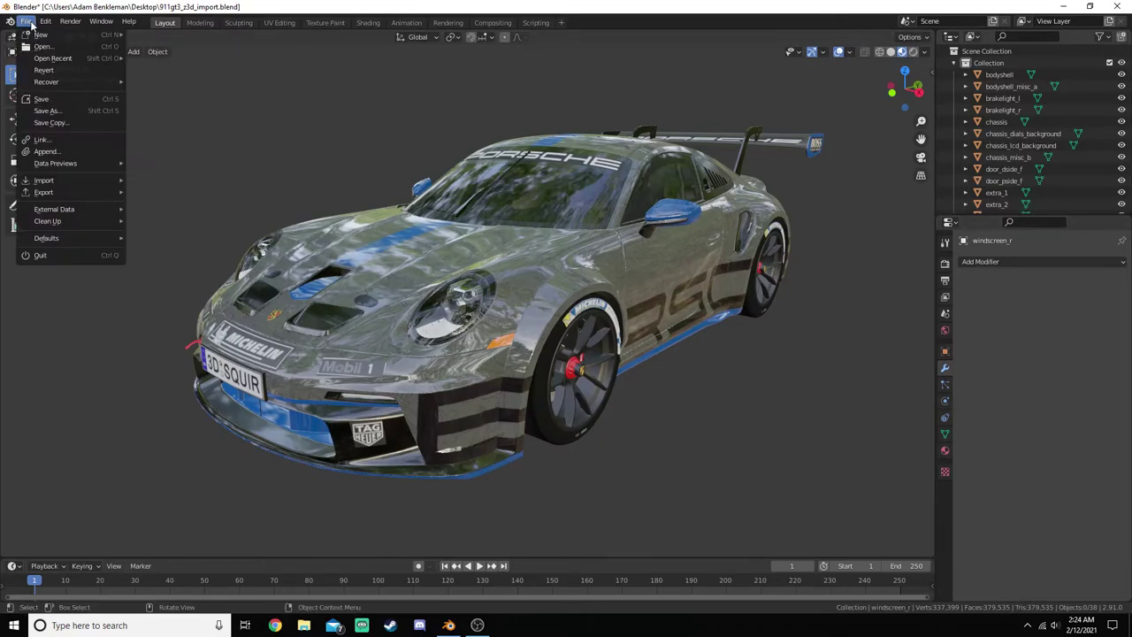
click(61, 100)
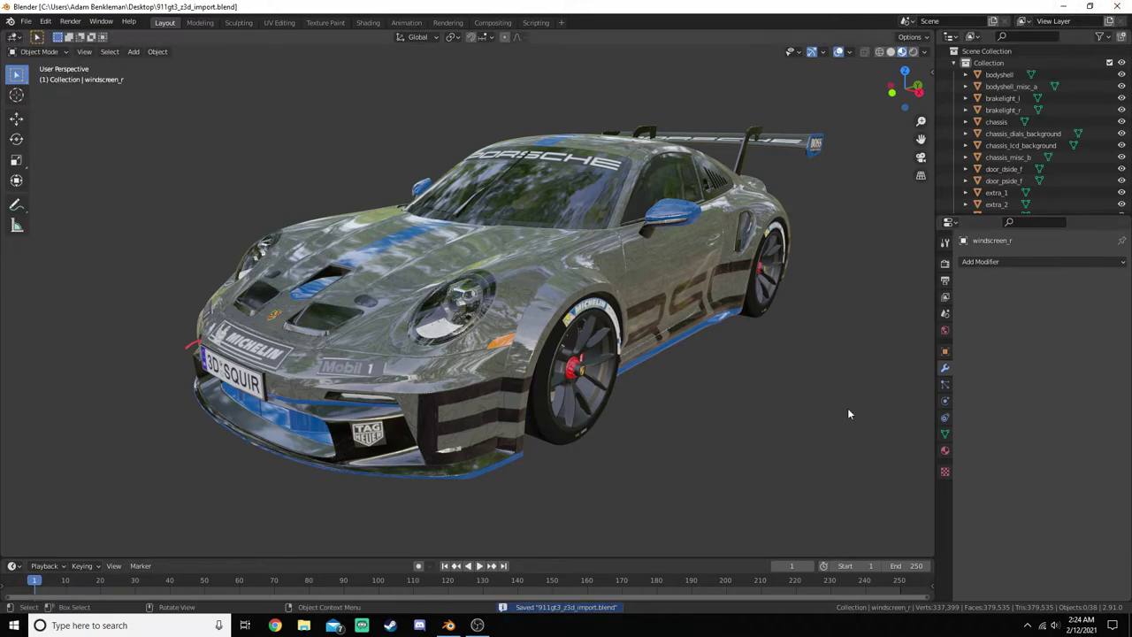
click(26, 20)
mouse_move(71, 192)
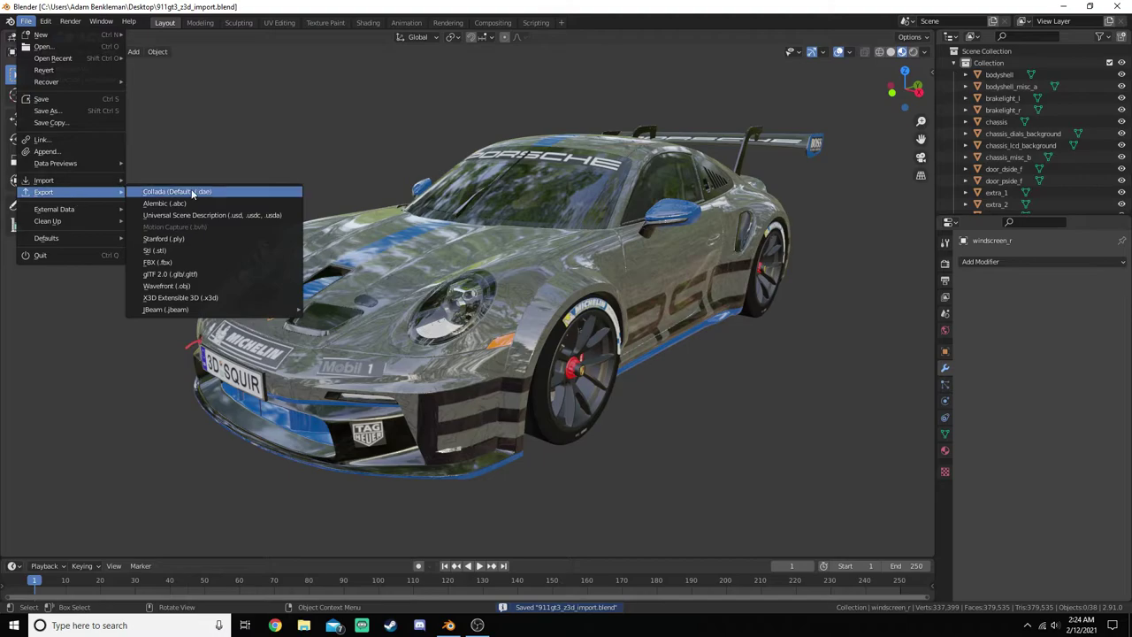
click(190, 286)
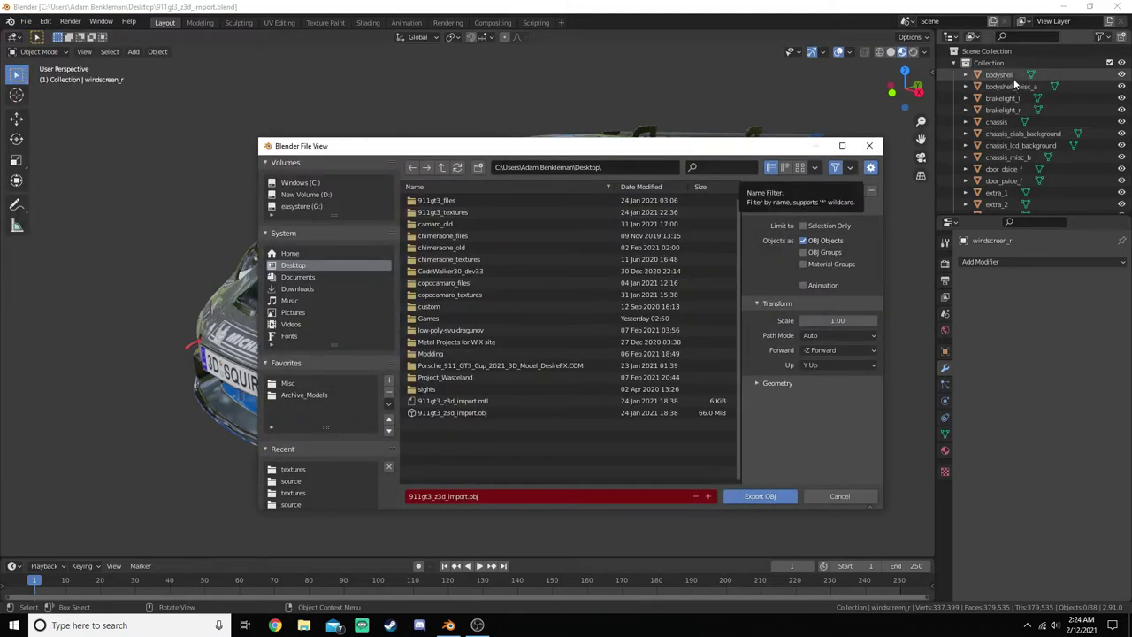
click(803, 240)
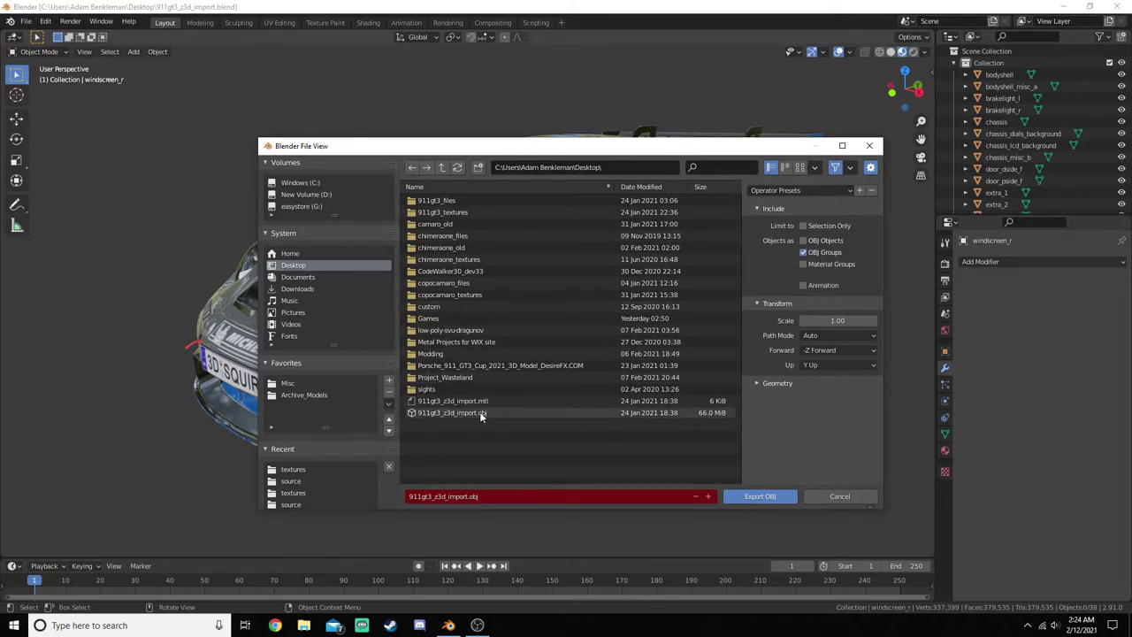
click(771, 499)
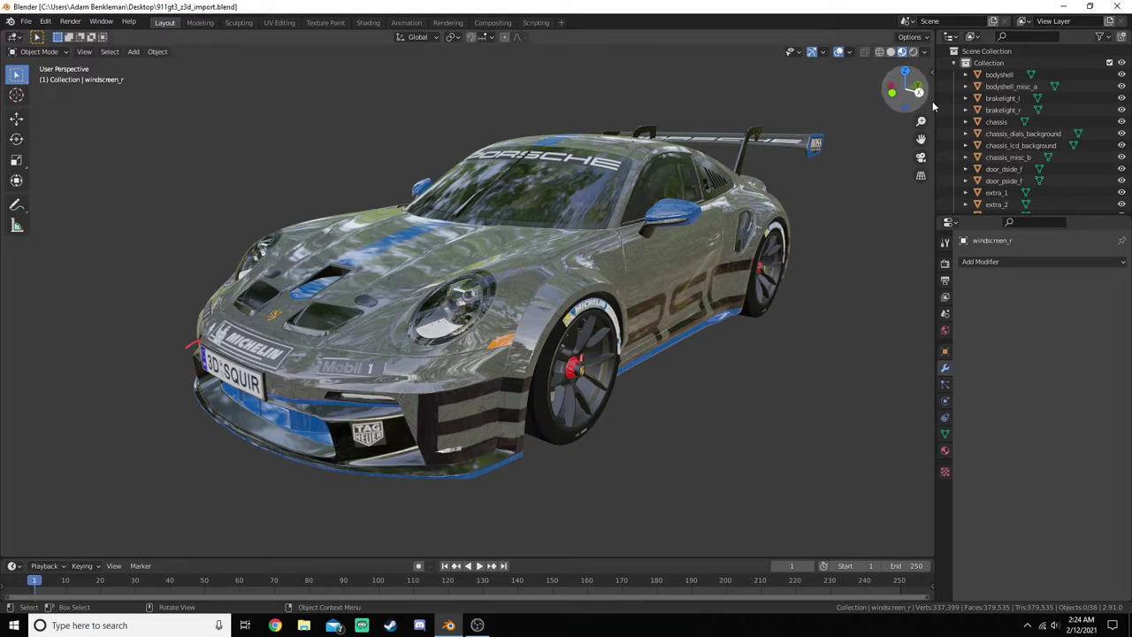
click(999, 76)
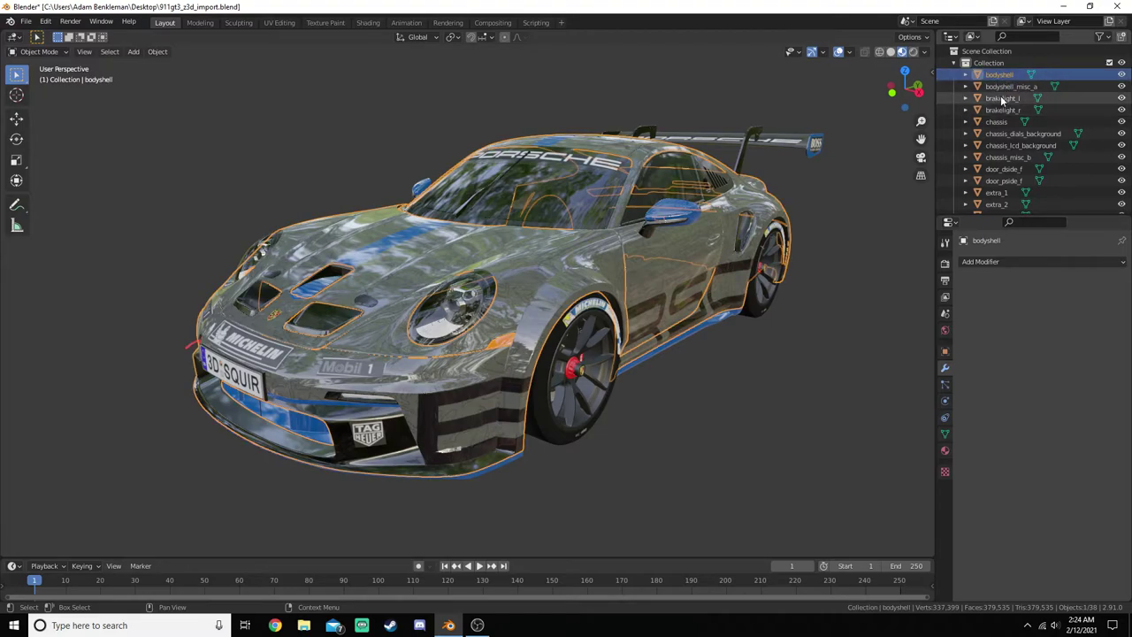
click(1004, 99)
click(1002, 109)
click(1002, 87)
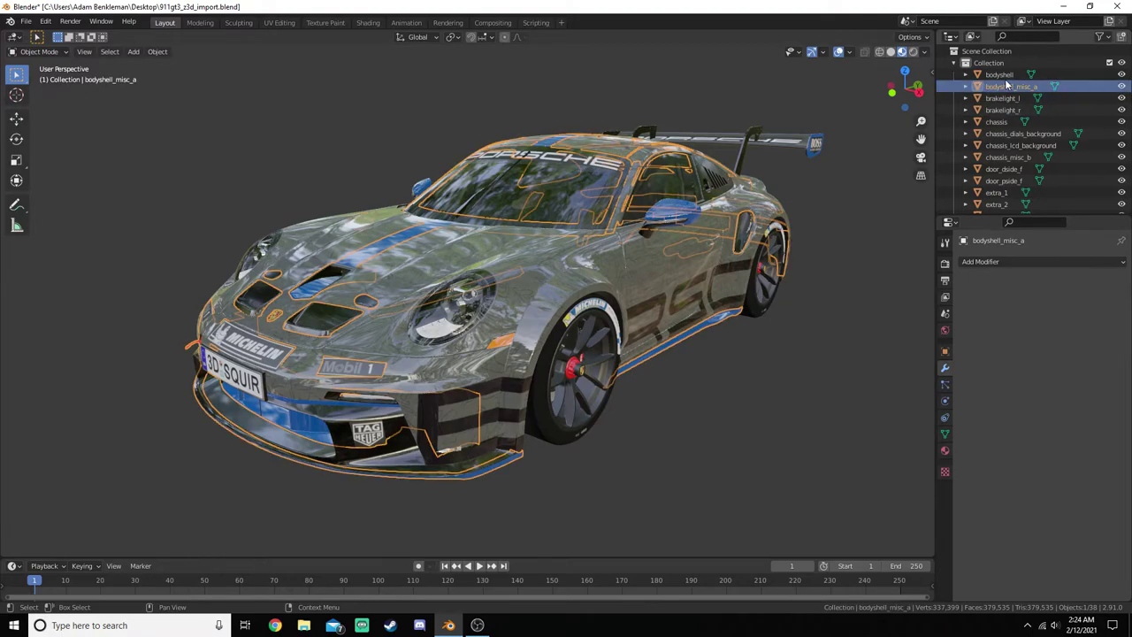
click(999, 75)
click(1002, 110)
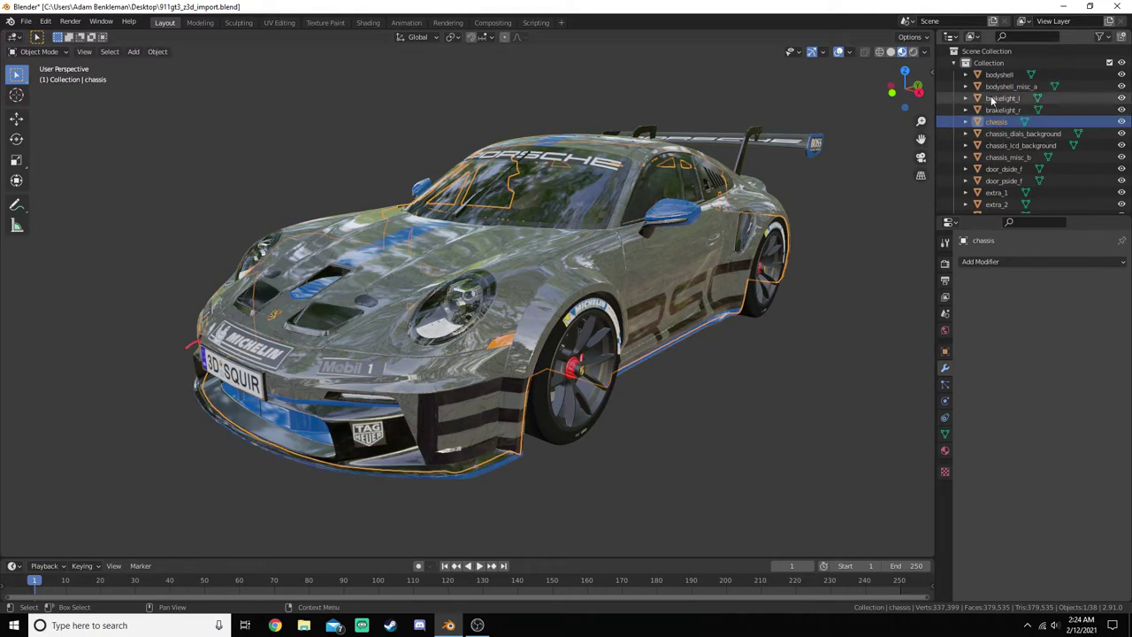
click(1008, 87)
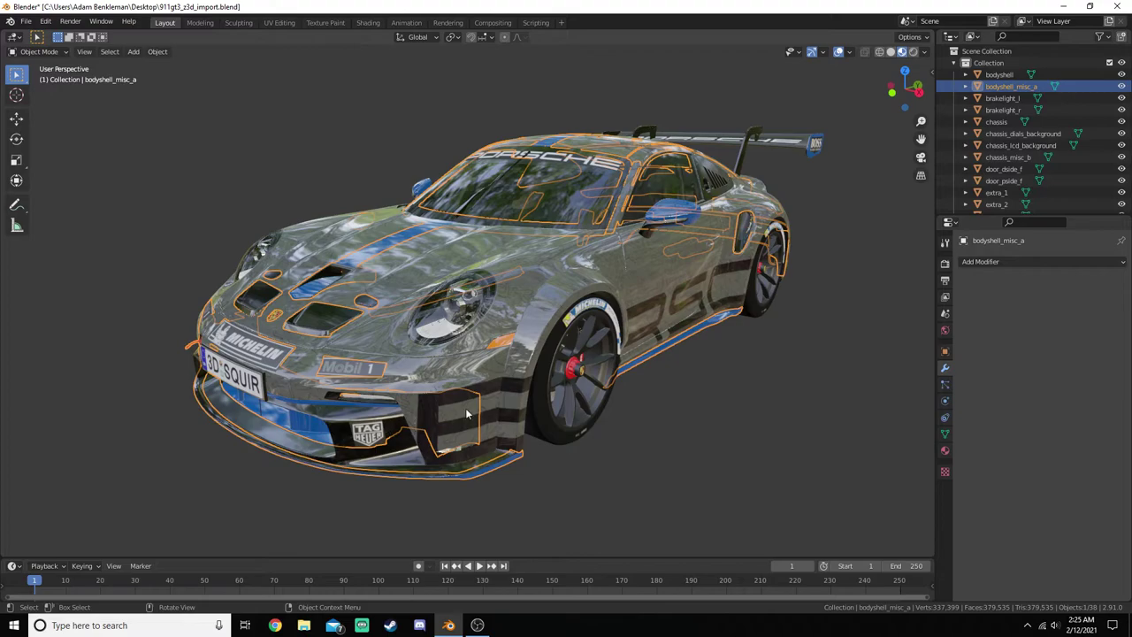
click(794, 281)
click(835, 397)
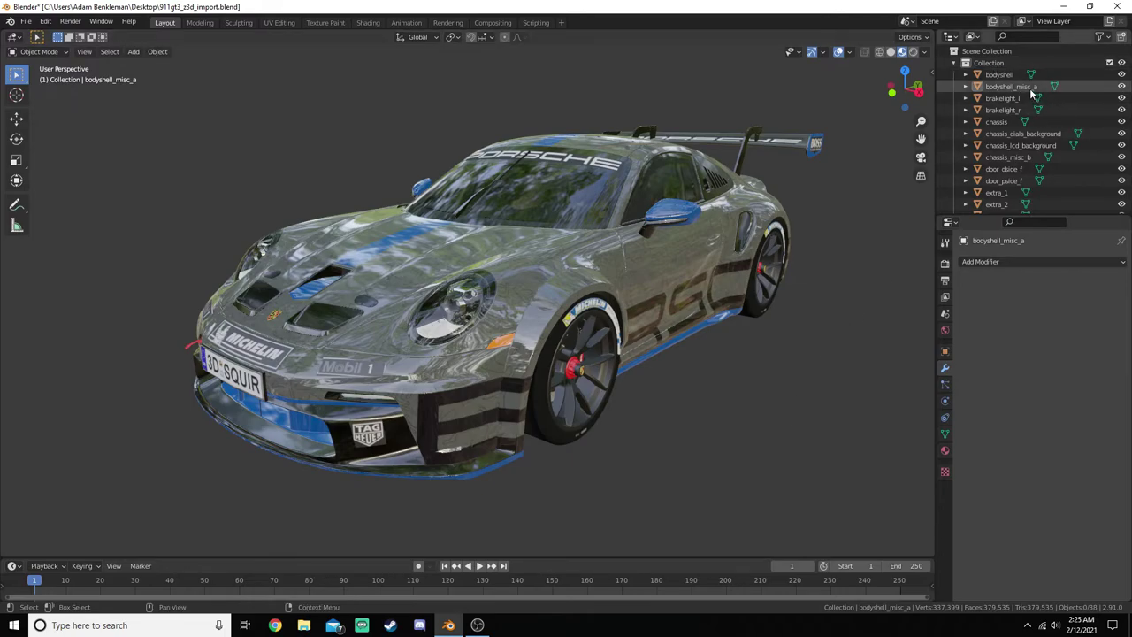
- Hide all objects with A then H, briefly toggling bodyshell_misc_a and chassis_misc_b visibility
key(a)
key(h)
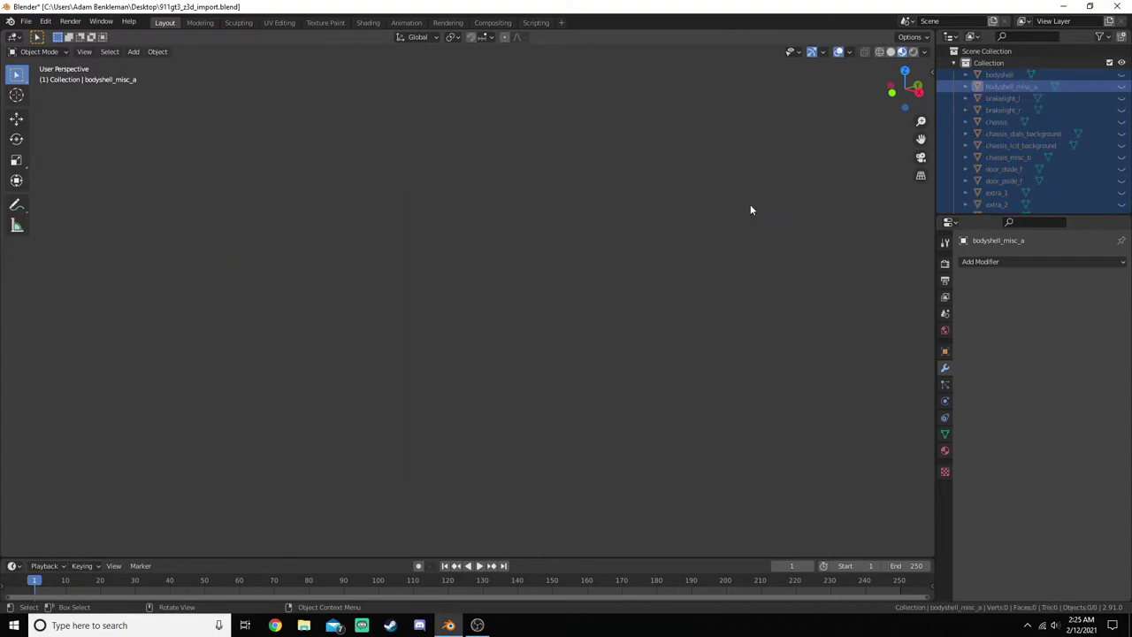
click(1081, 85)
click(1121, 86)
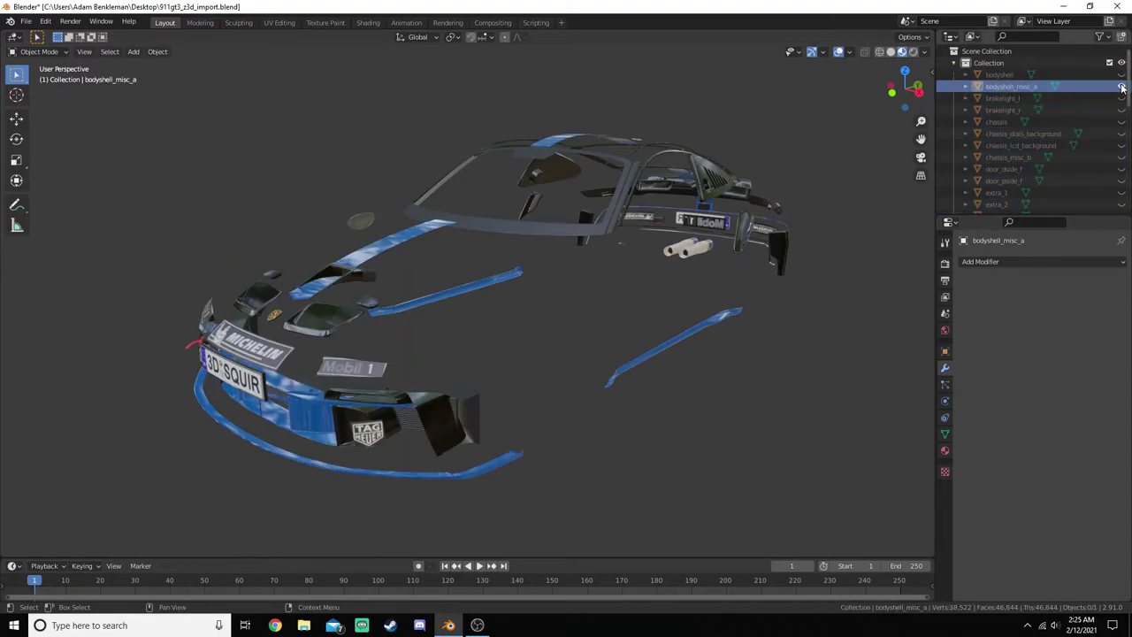
click(1121, 156)
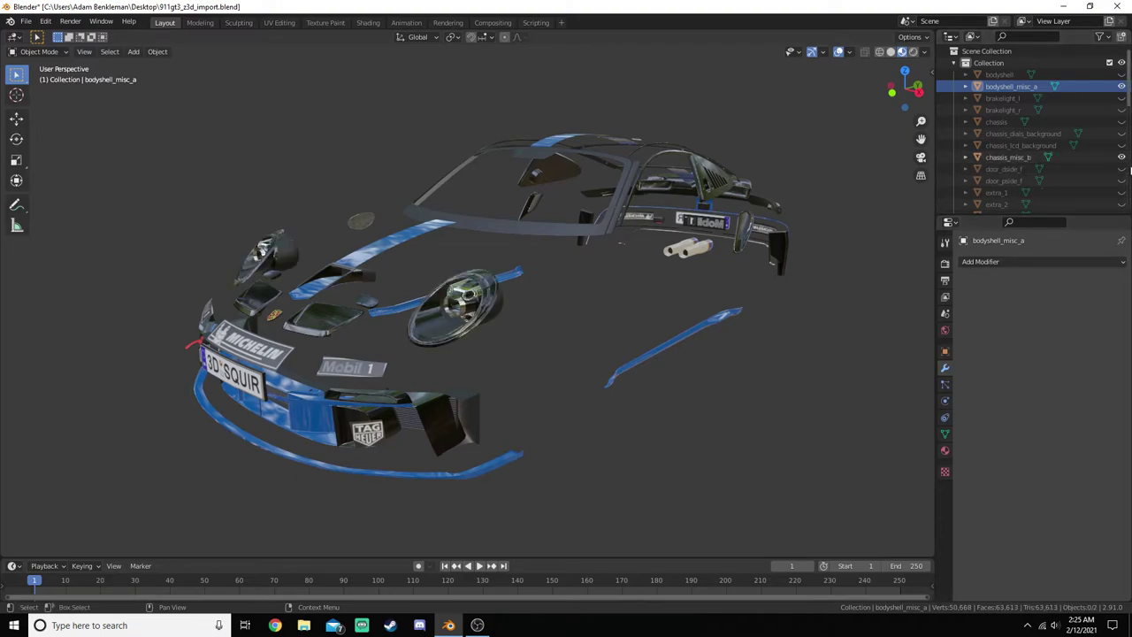
click(1121, 158)
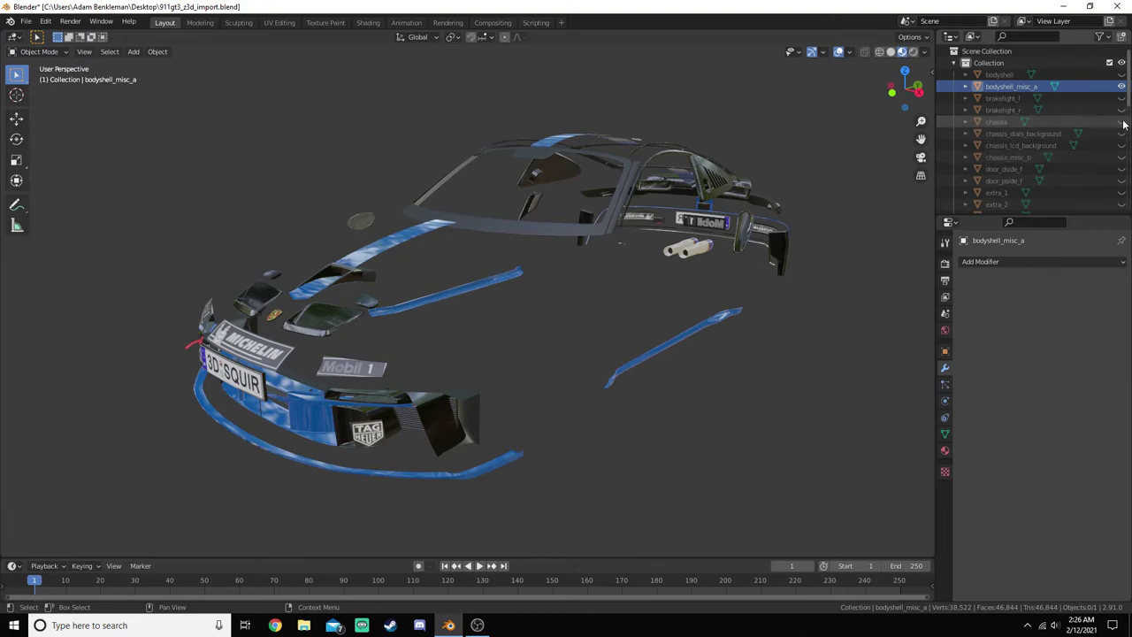
click(1121, 86)
scroll(1077, 138, down, 10)
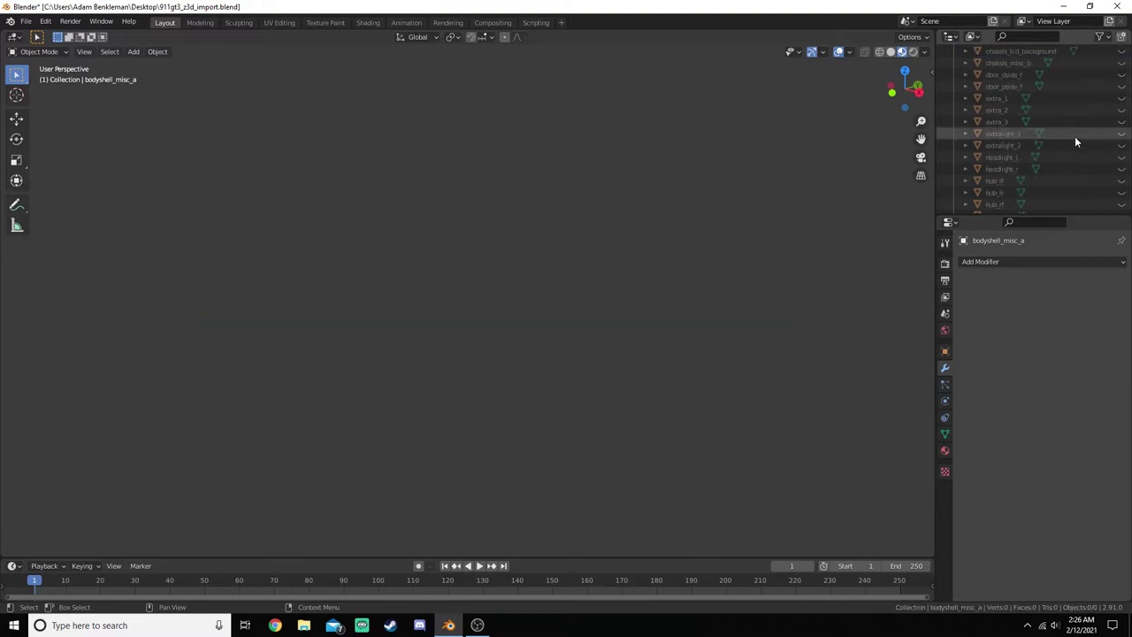
scroll(1077, 133, up, 10)
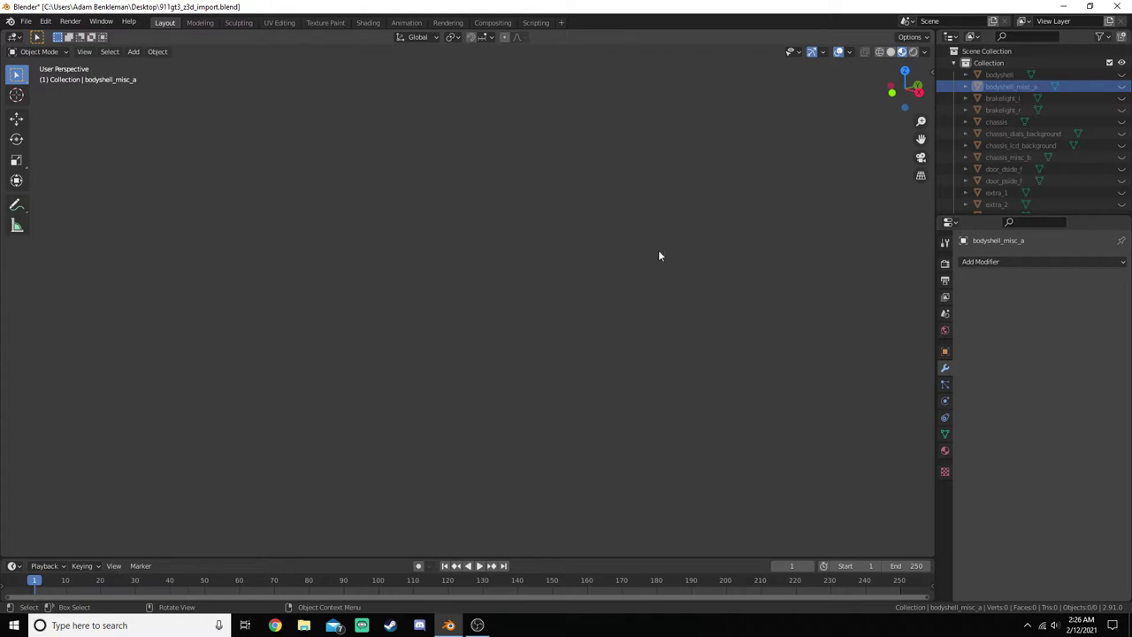
- Quit Blender without saving, delete the .blend1 backup, and move the .blend into its gap
click(1117, 6)
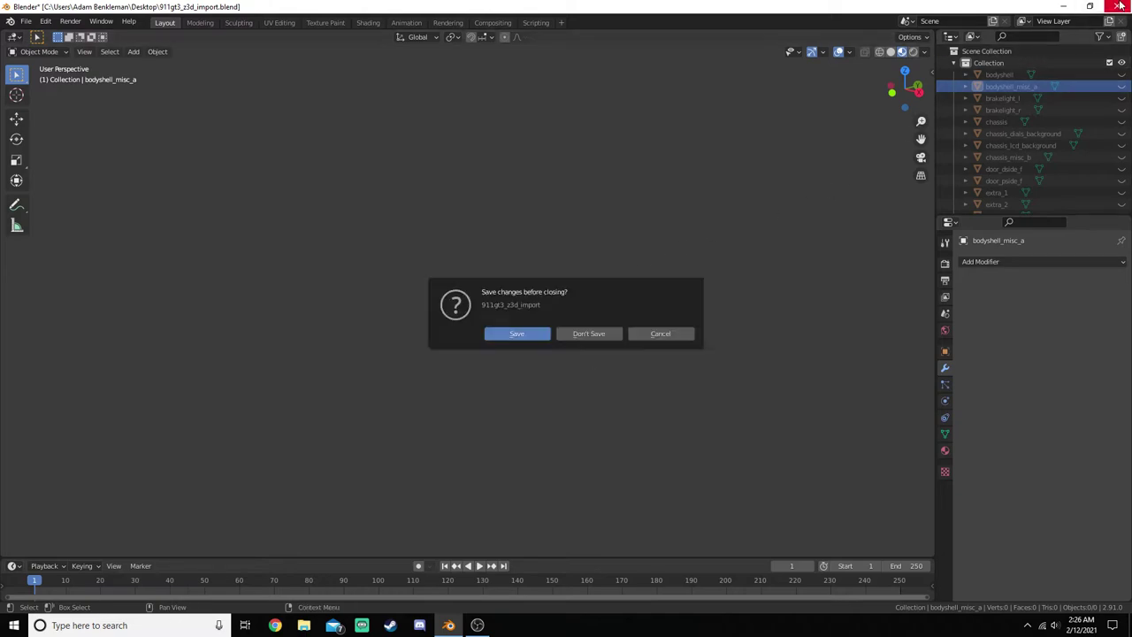
click(597, 334)
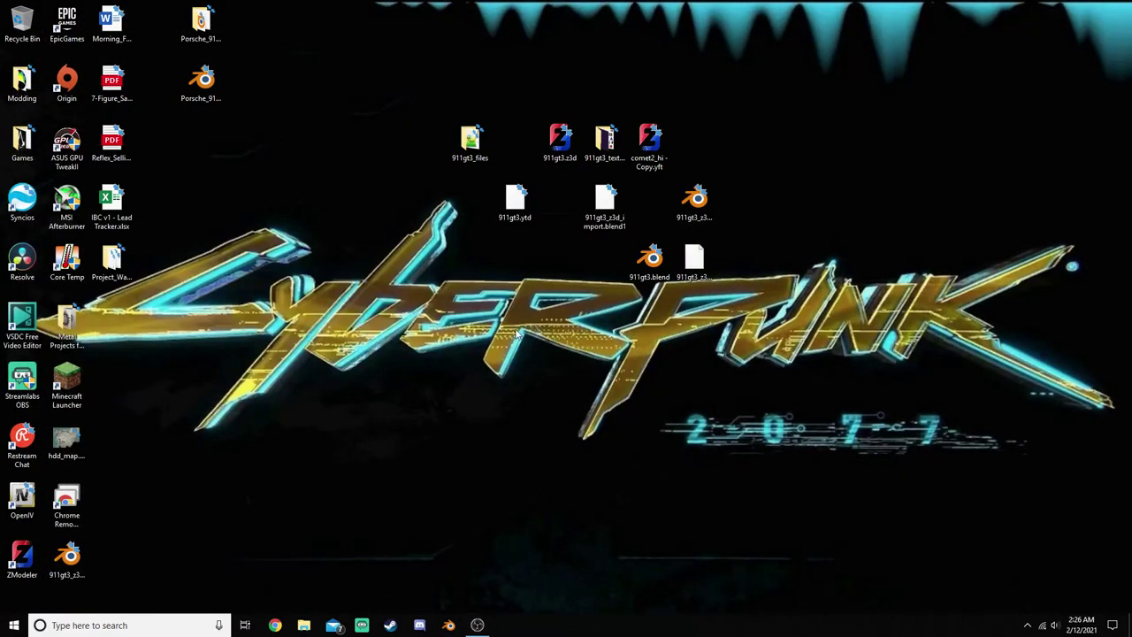
click(604, 205)
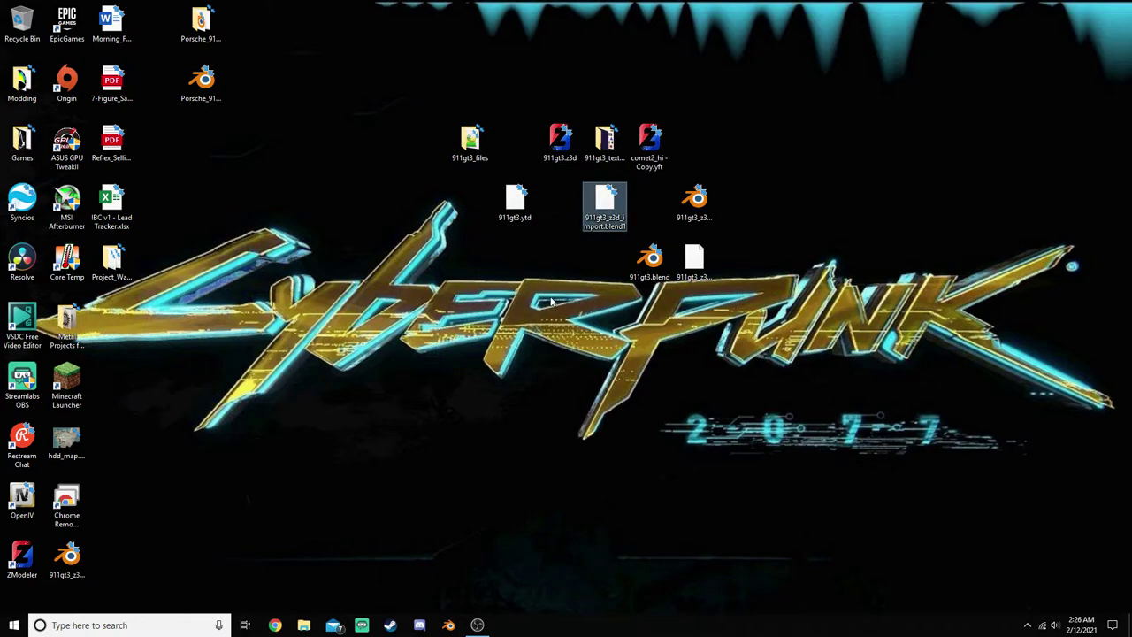
key(Delete)
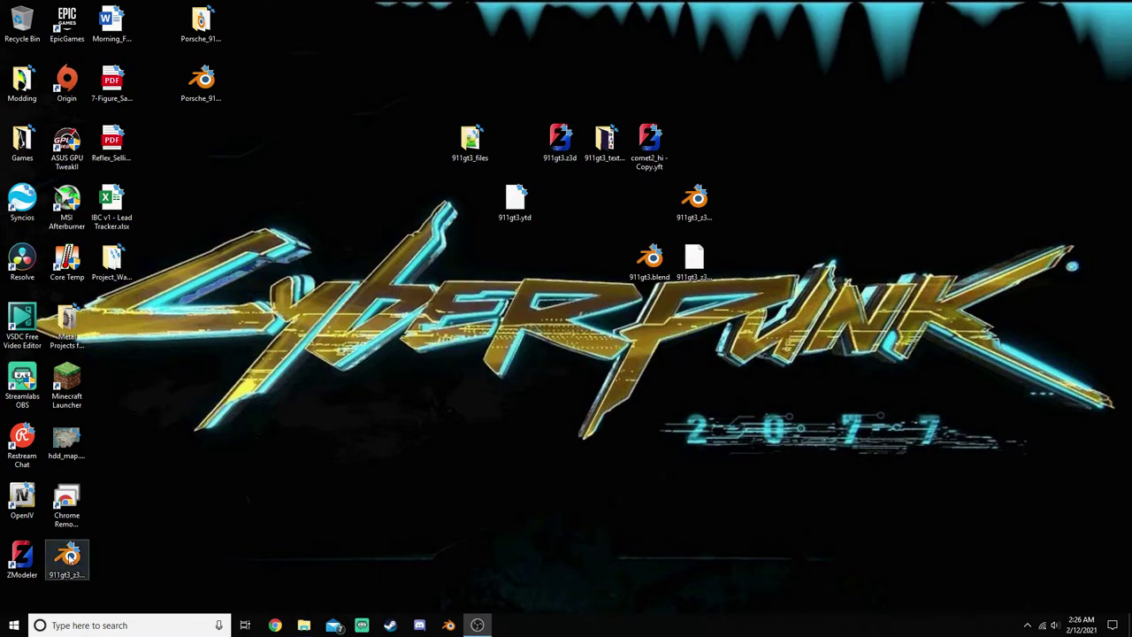
drag(67, 555, 619, 208)
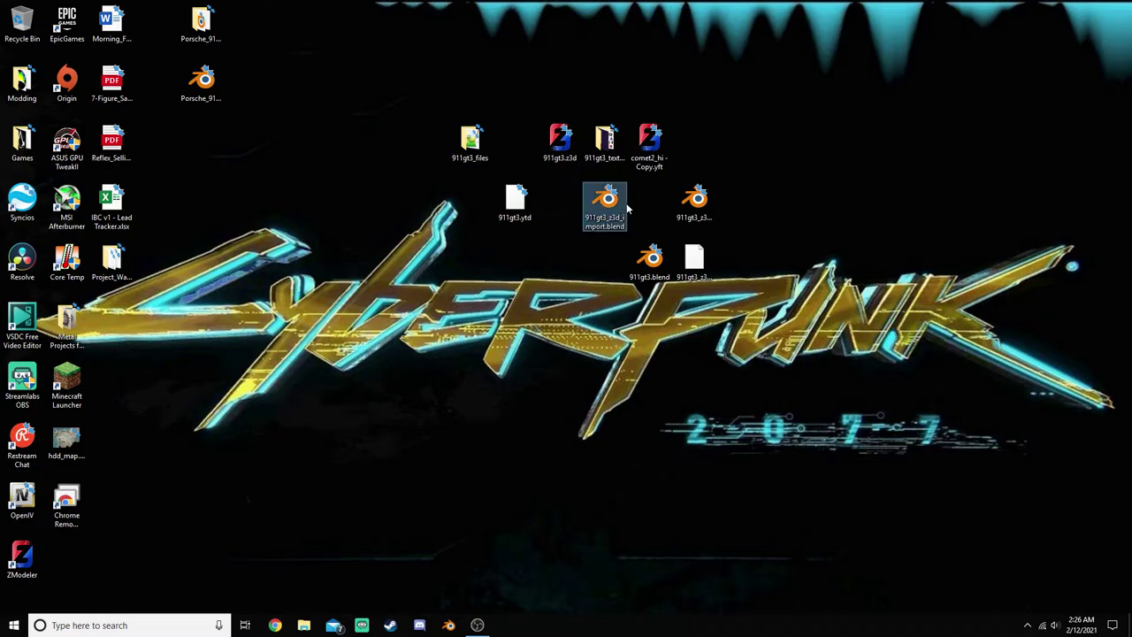
- Select the exported 911gt3_z3d_import.obj and .mtl files, then clear the selection
click(699, 229)
click(707, 257)
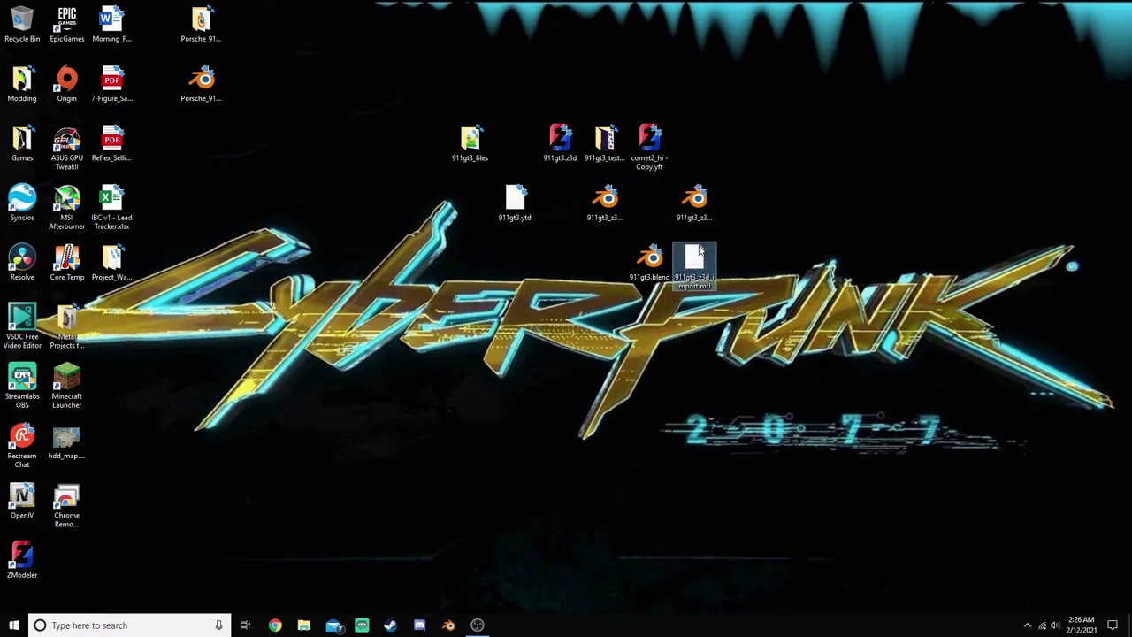
click(754, 290)
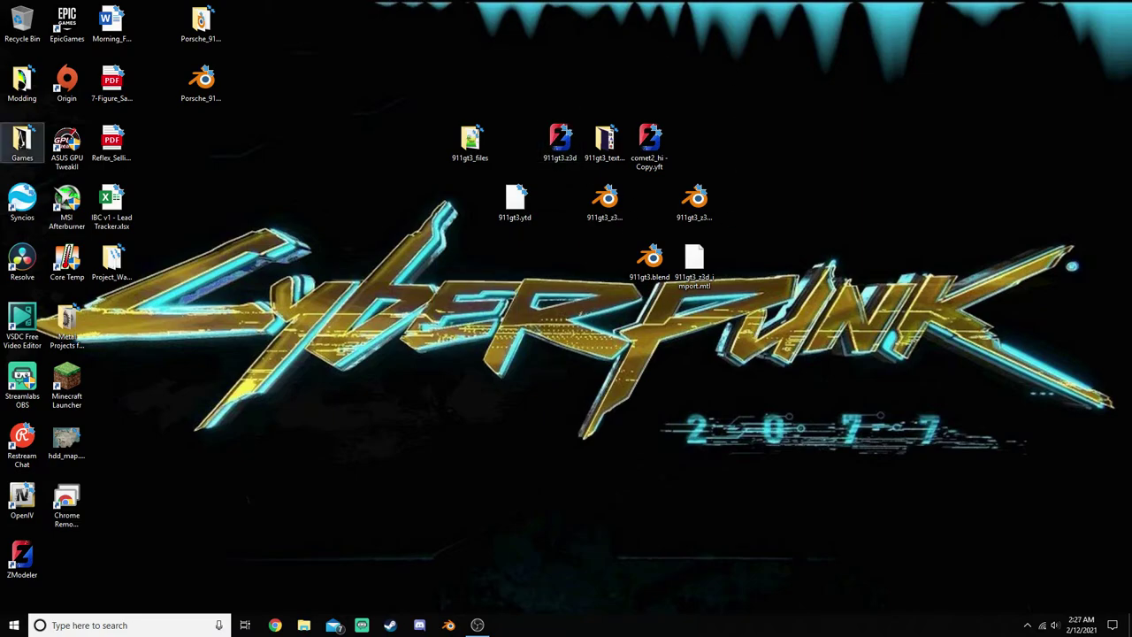
- Box-select all ten 911gt3 files on the desktop and delete them
drag(797, 71, 390, 334)
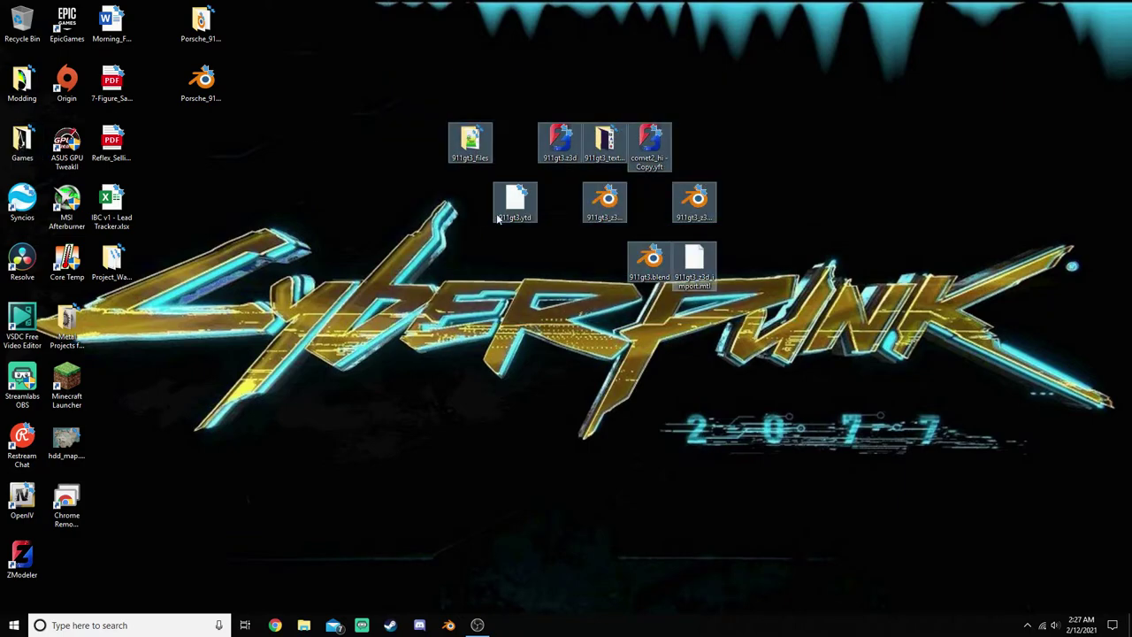
key(Delete)
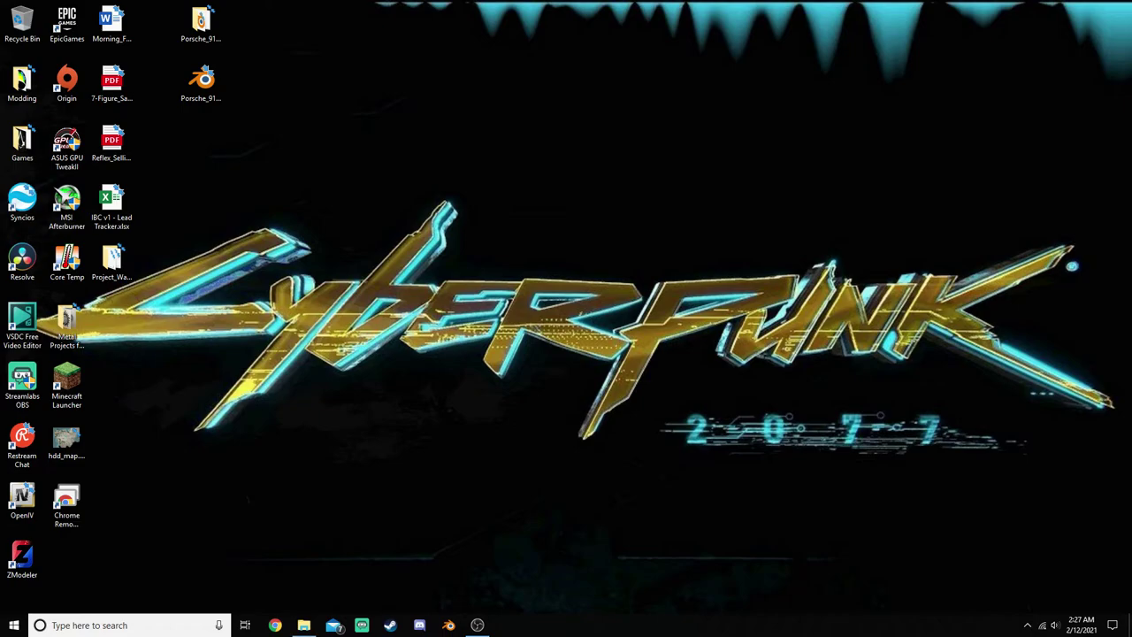
- Inspect the tire_s.png, porsche-dash.dds and Body_texture_01_DM_4k.dds textures' details
scroll(751, 327, down, 3)
click(704, 280)
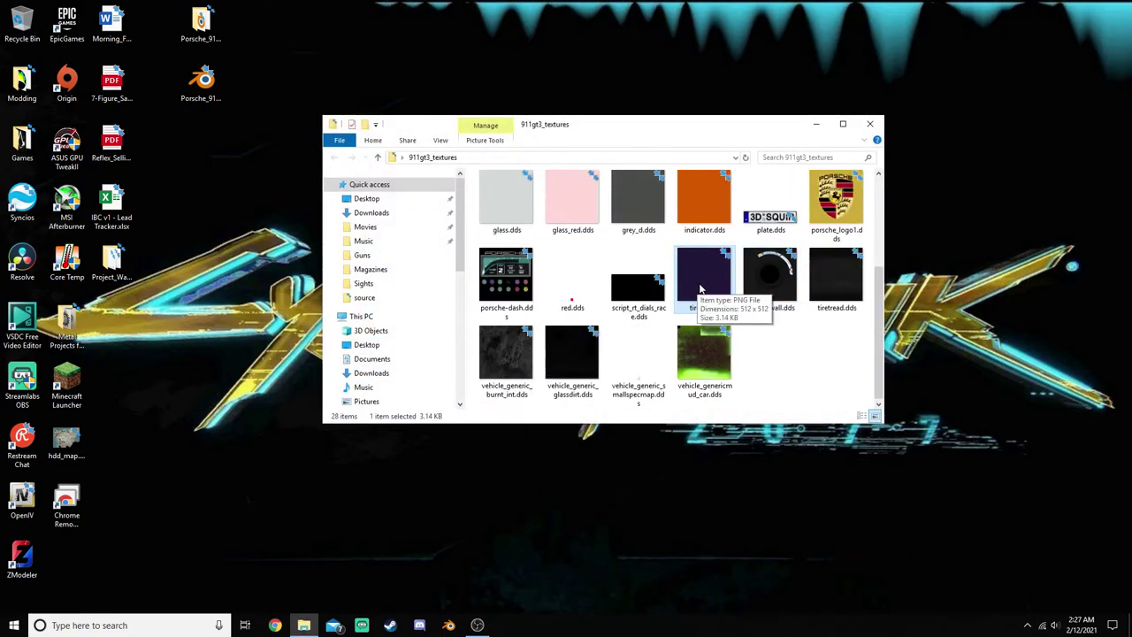
scroll(701, 292, up, 1)
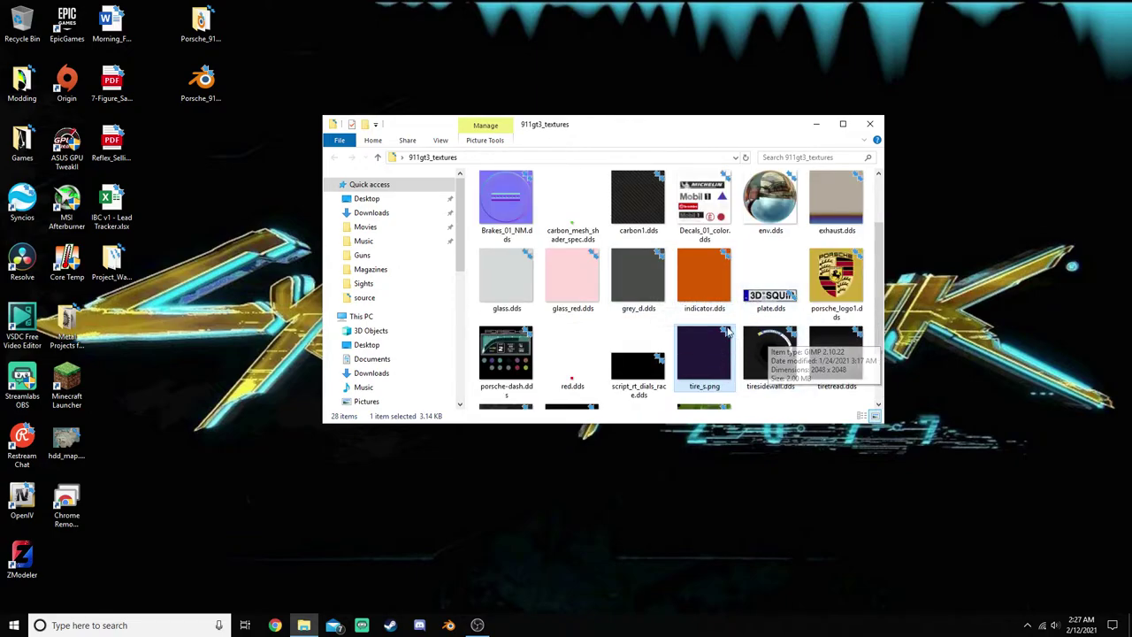
click(506, 354)
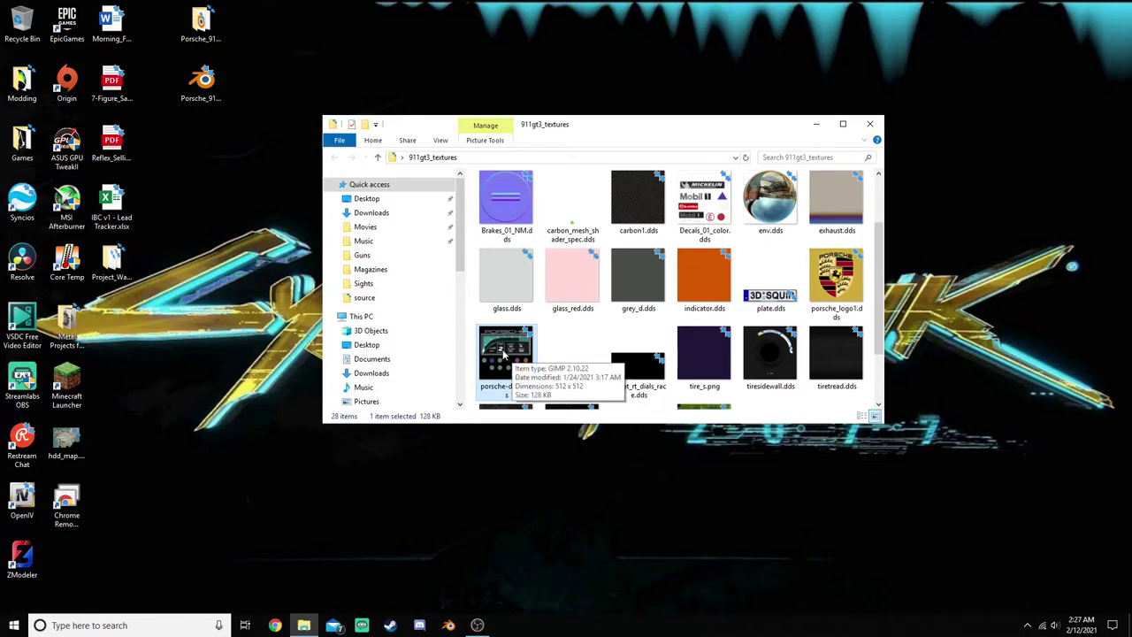
scroll(708, 307, up, 1)
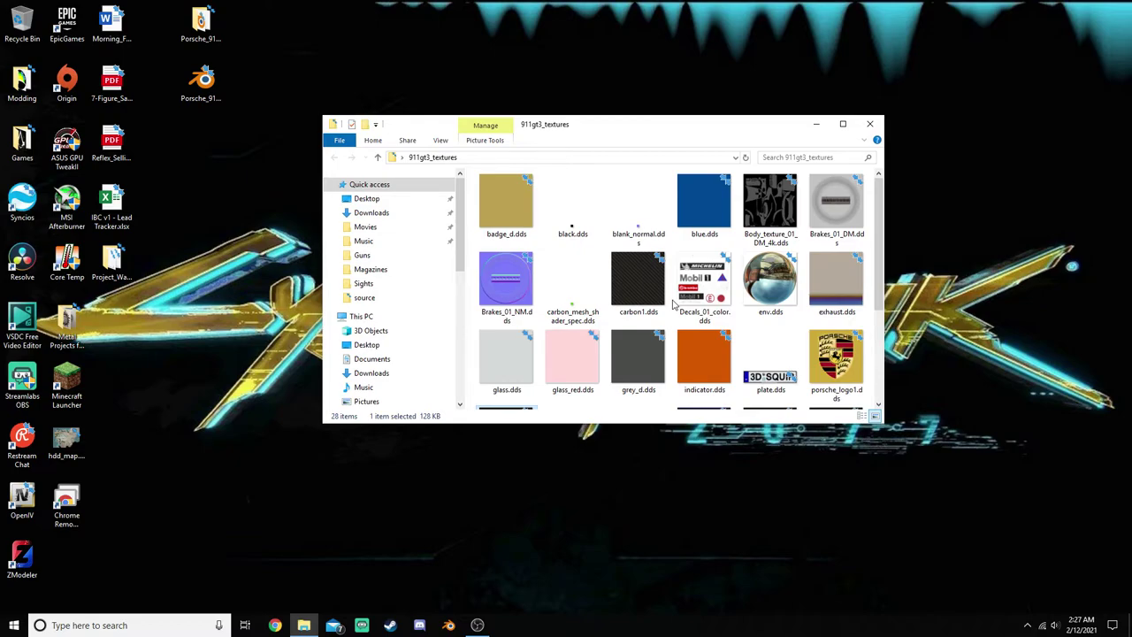
click(769, 210)
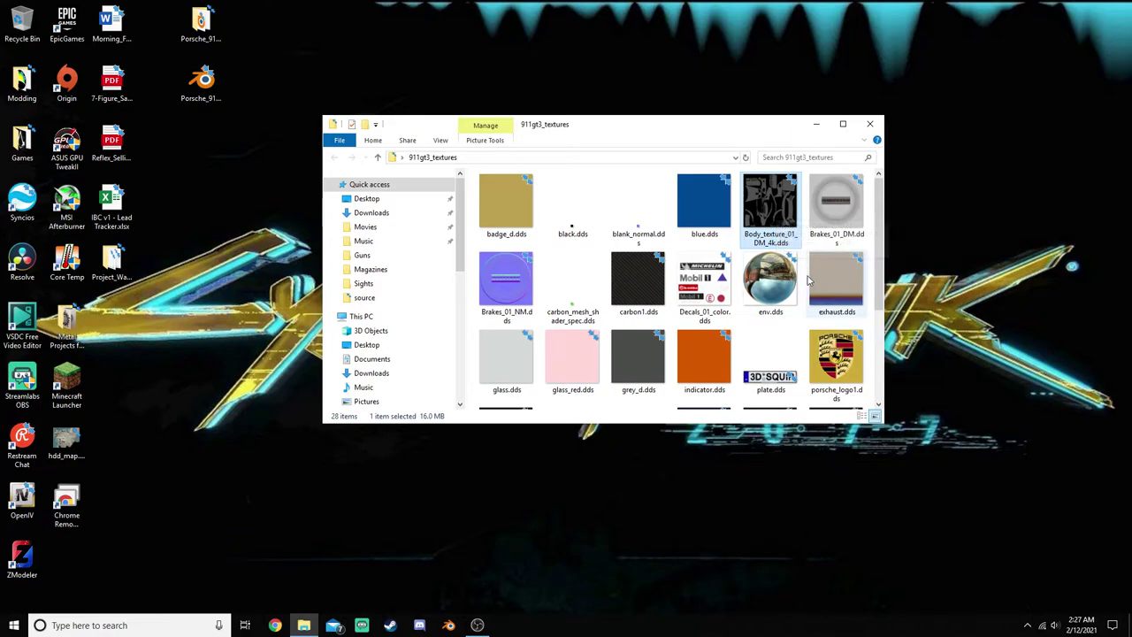
scroll(768, 212, down, 3)
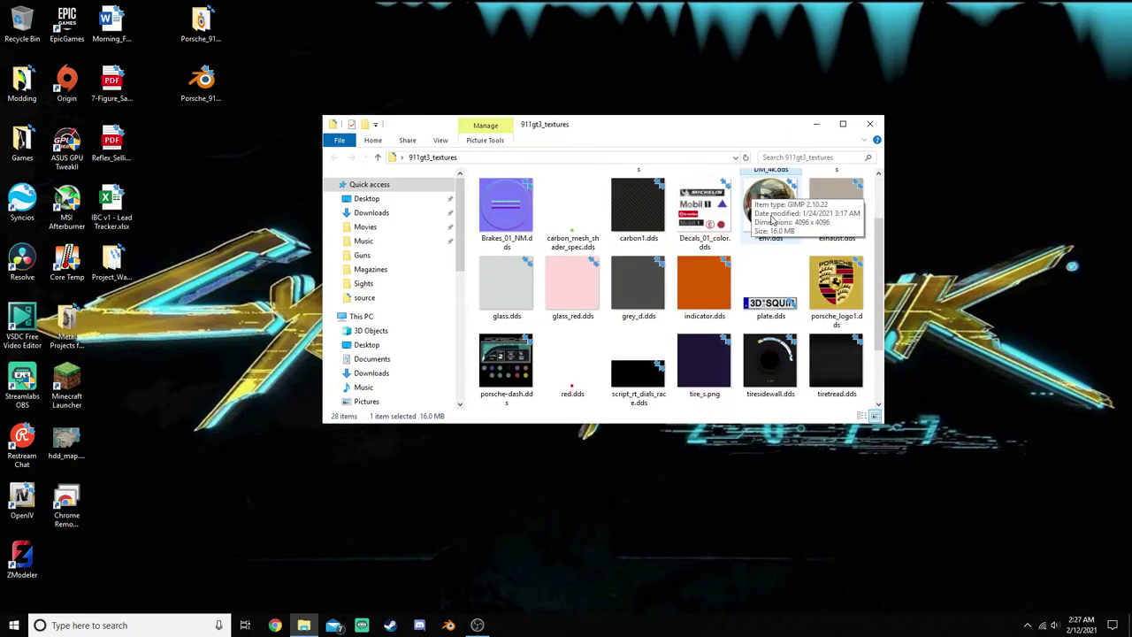
- Check vehicle_generic_burnt_int.dds, then close the 911gt3_textures folder window
click(821, 386)
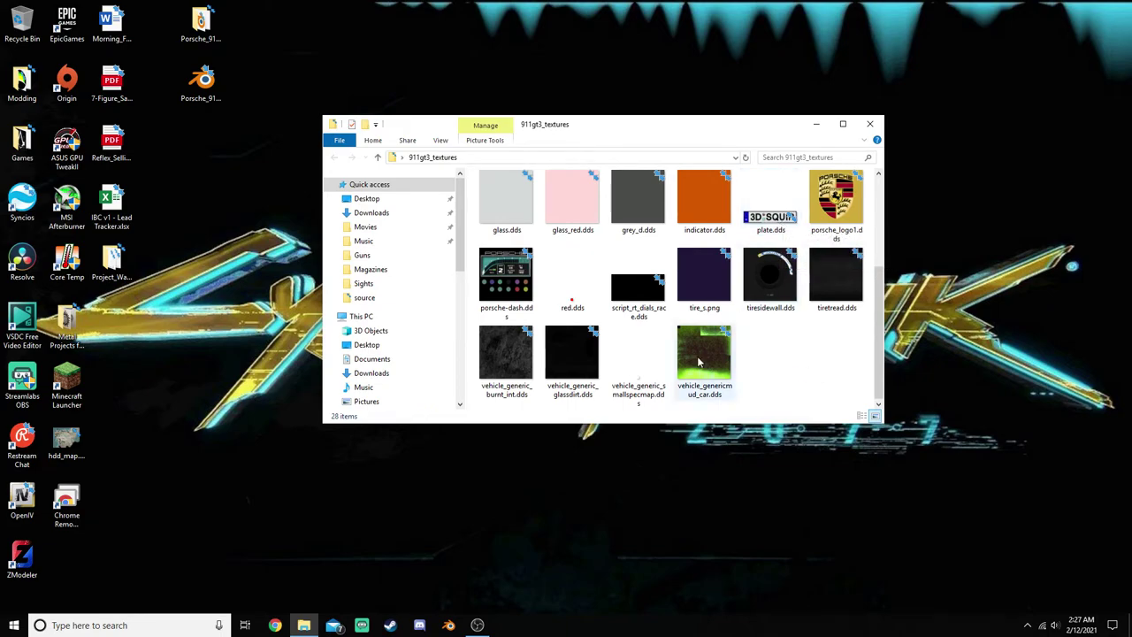
click(497, 355)
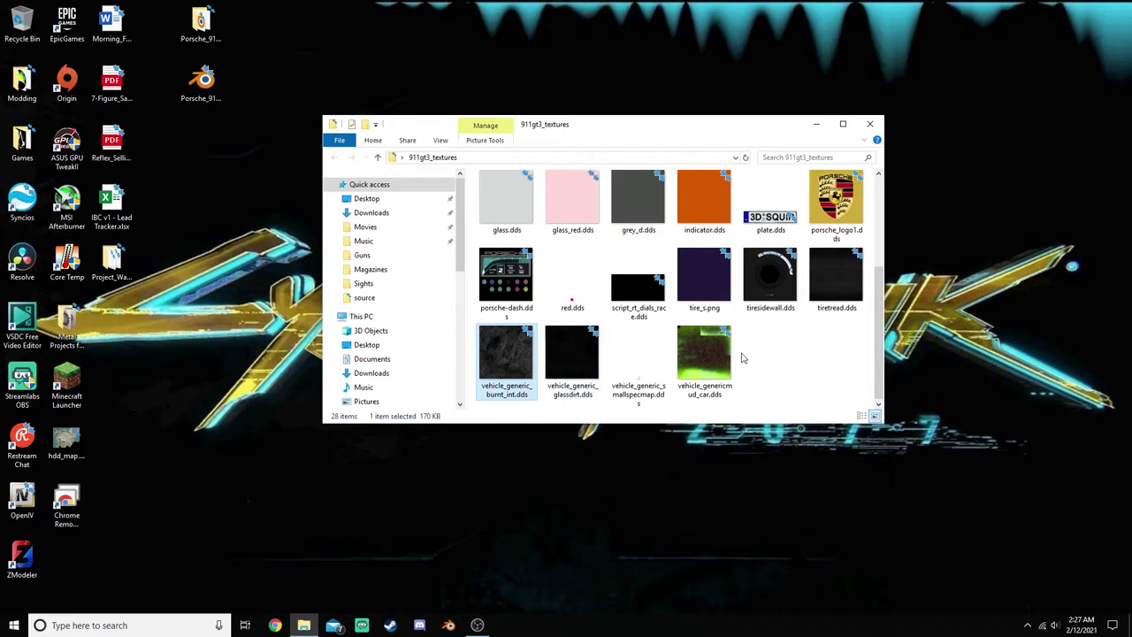
click(823, 383)
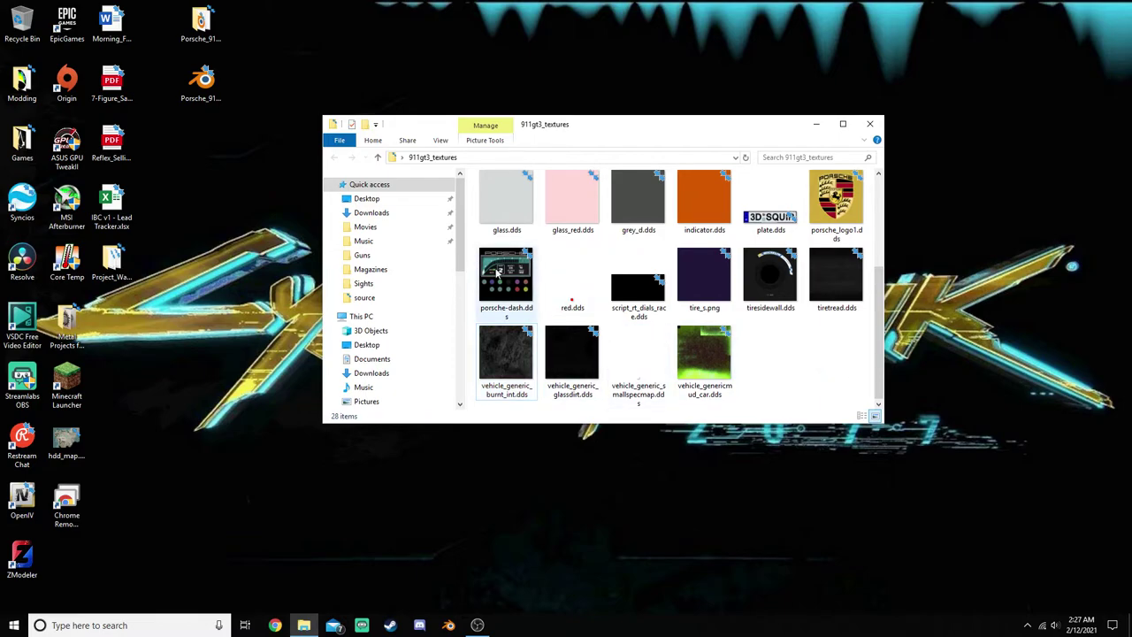
scroll(584, 292, up, 2)
scroll(773, 320, up, 2)
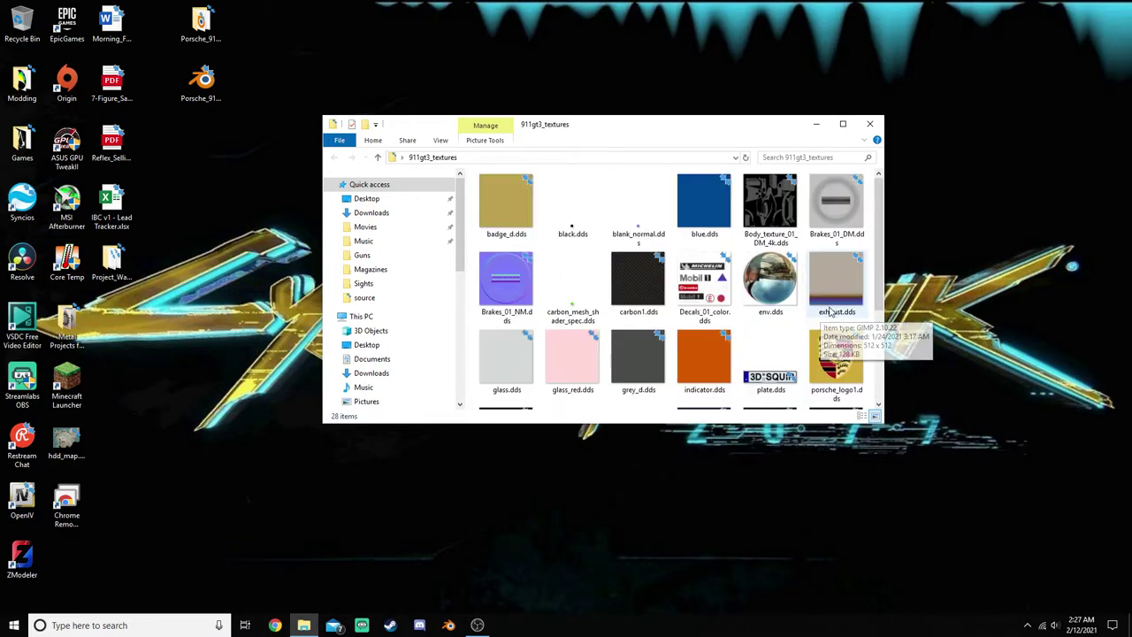
click(871, 125)
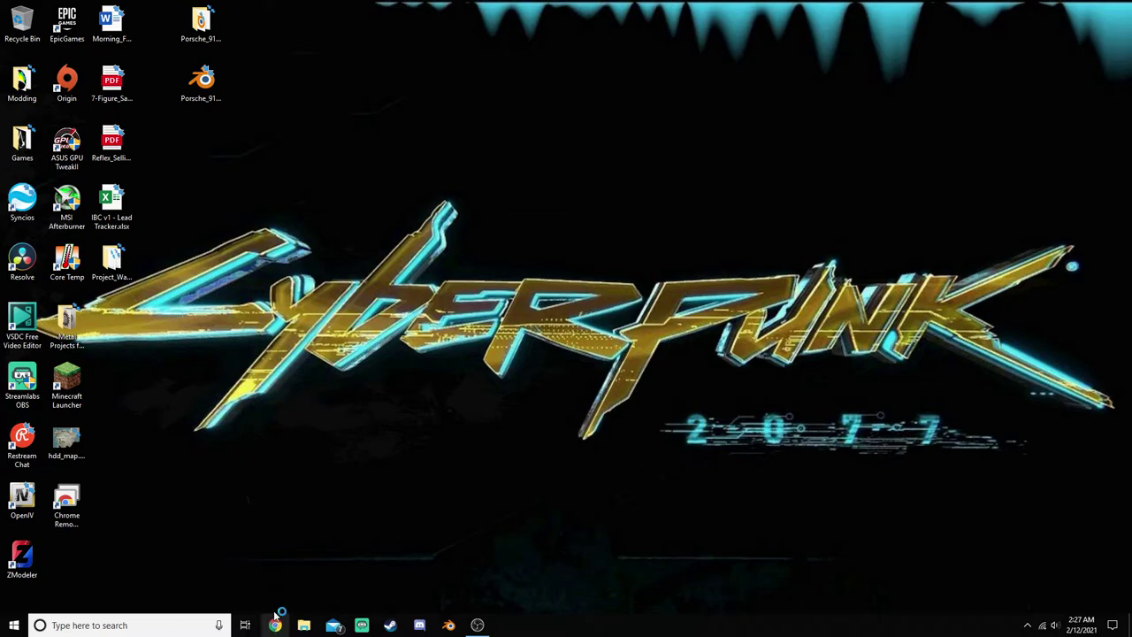
- Launch Chrome and search Google for 'normal maps'
click(275, 626)
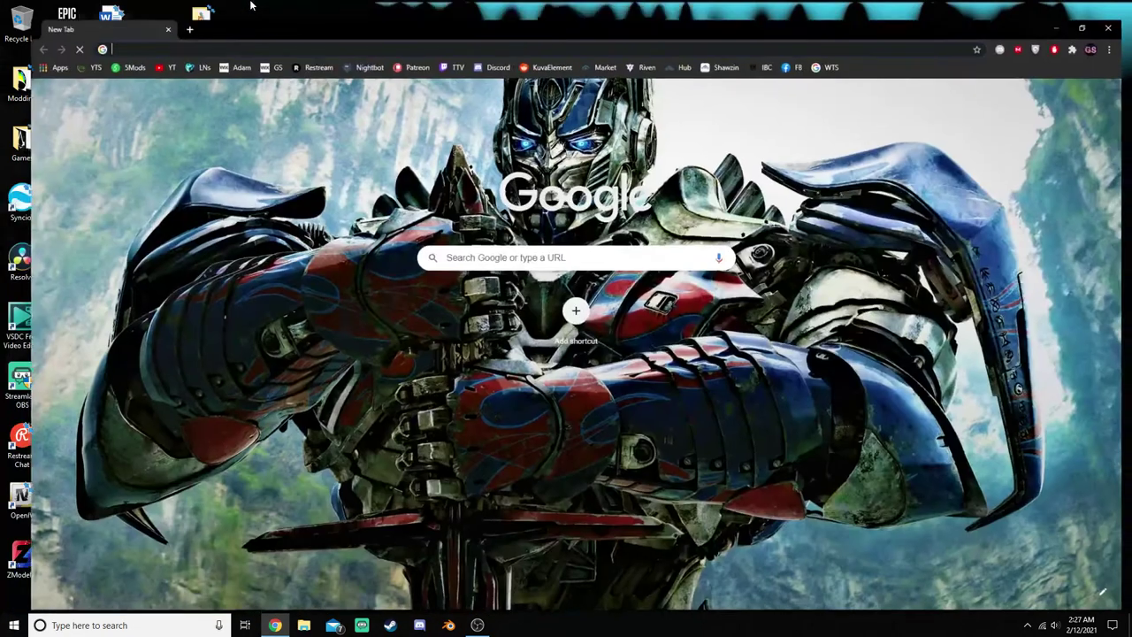
click(524, 249)
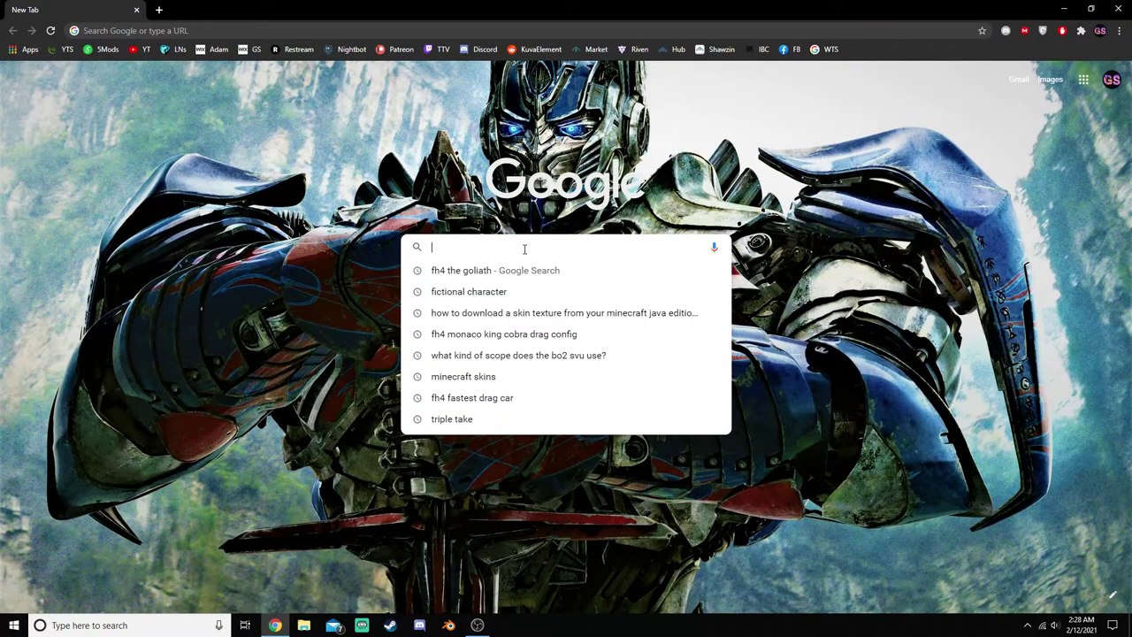
text(normal maps)
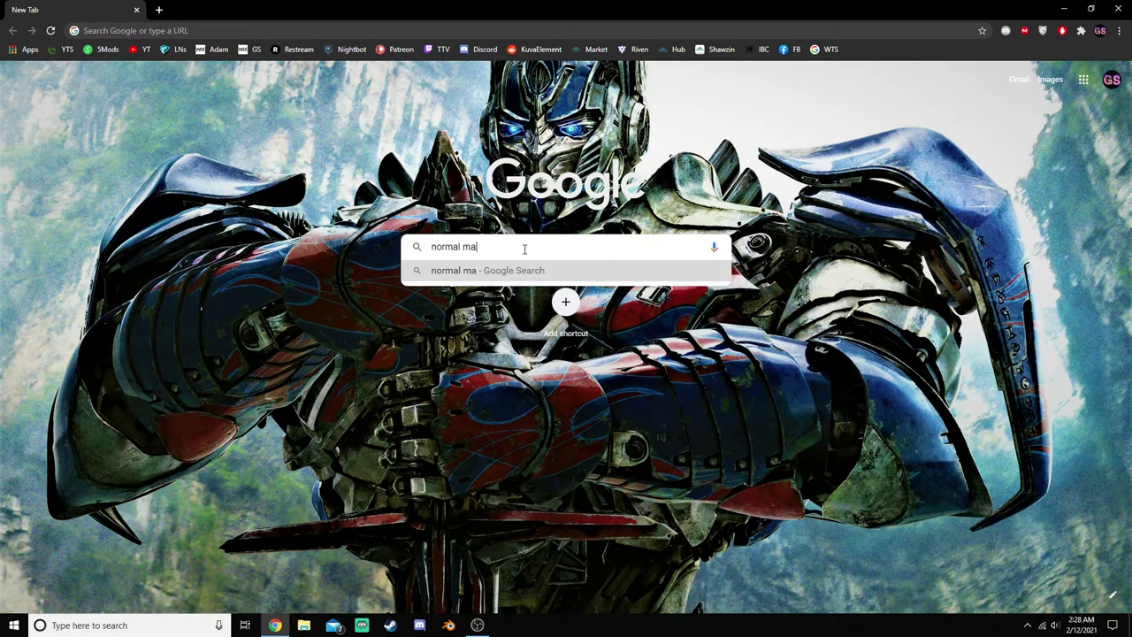
key(Return)
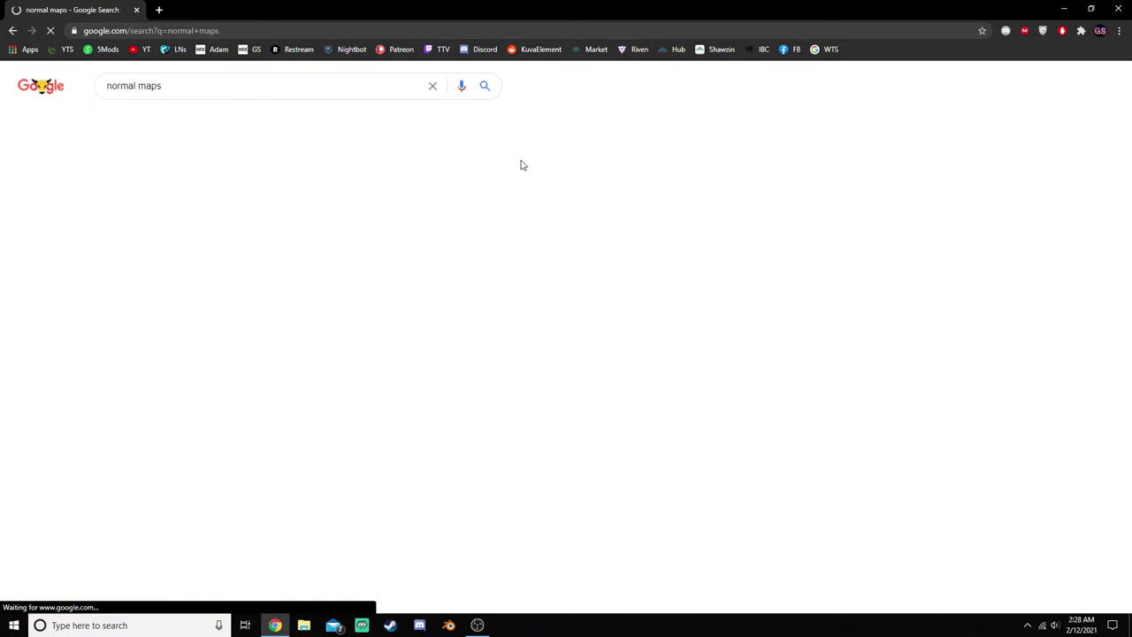
- Open the NormalMap-Online GitHub result from the search results
scroll(556, 291, down, 5)
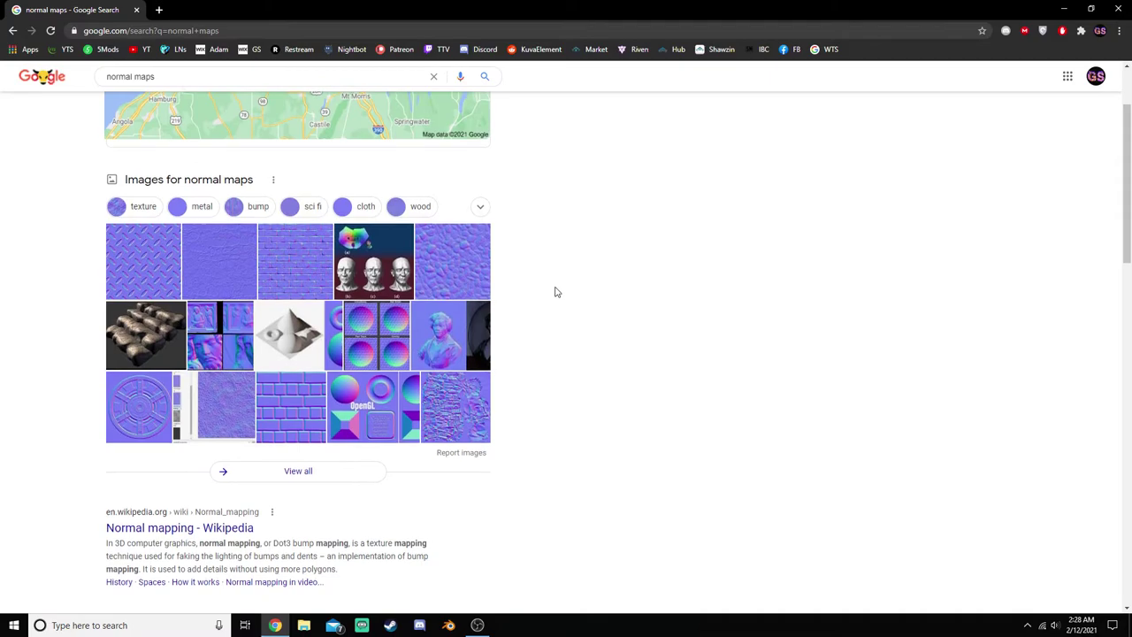
scroll(560, 295, down, 5)
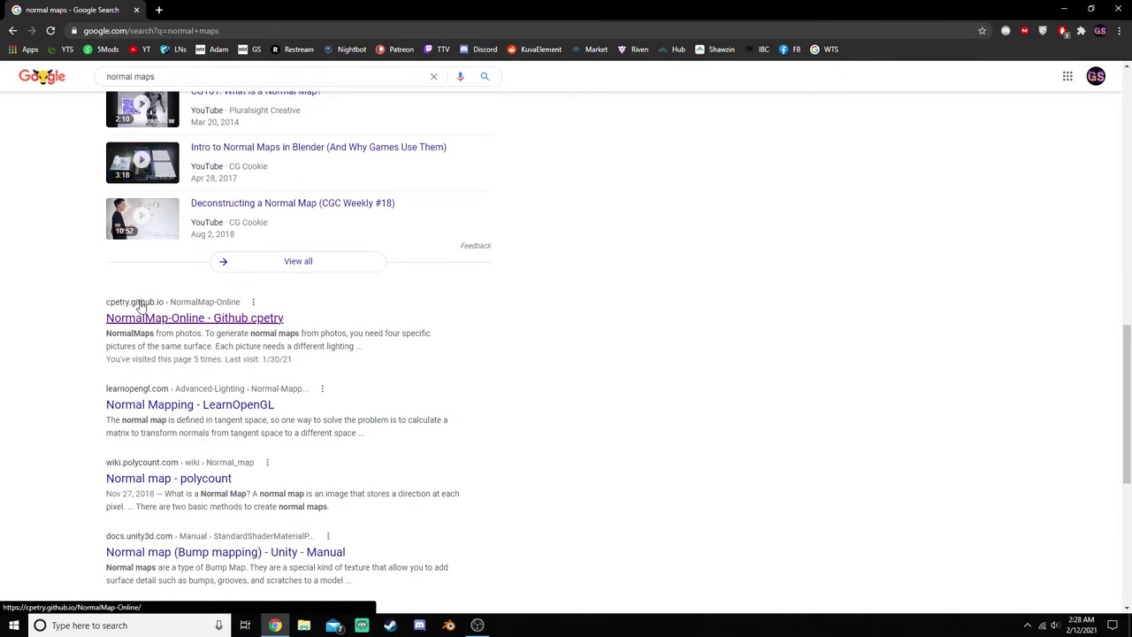
click(228, 319)
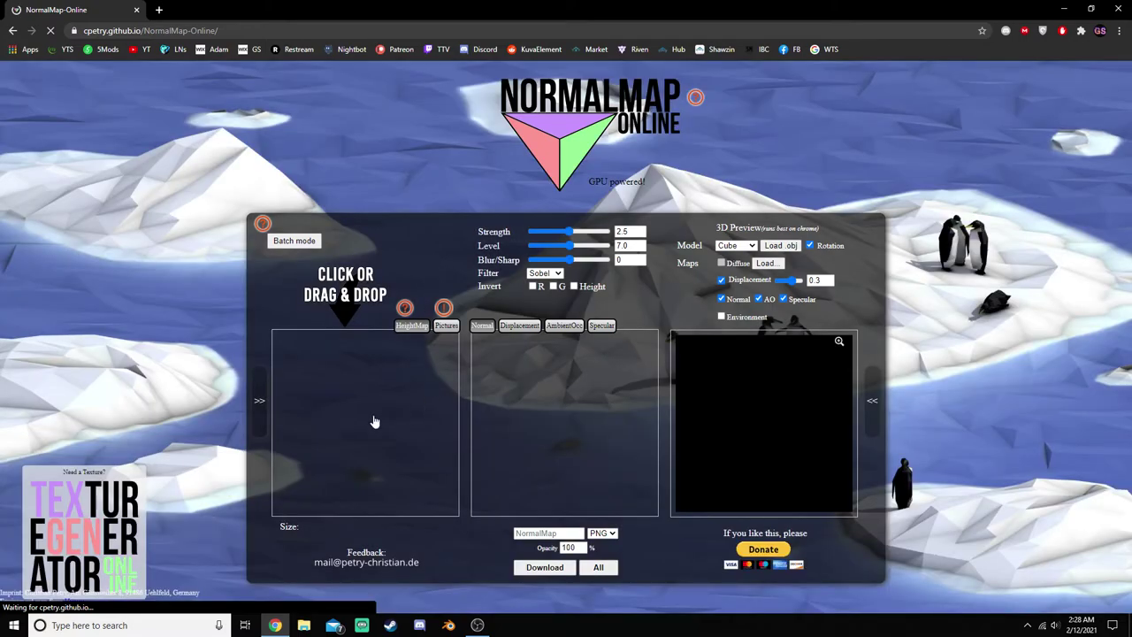
- Dismiss the heightmap file picker and switch the preview model from Cube to Plane
click(364, 431)
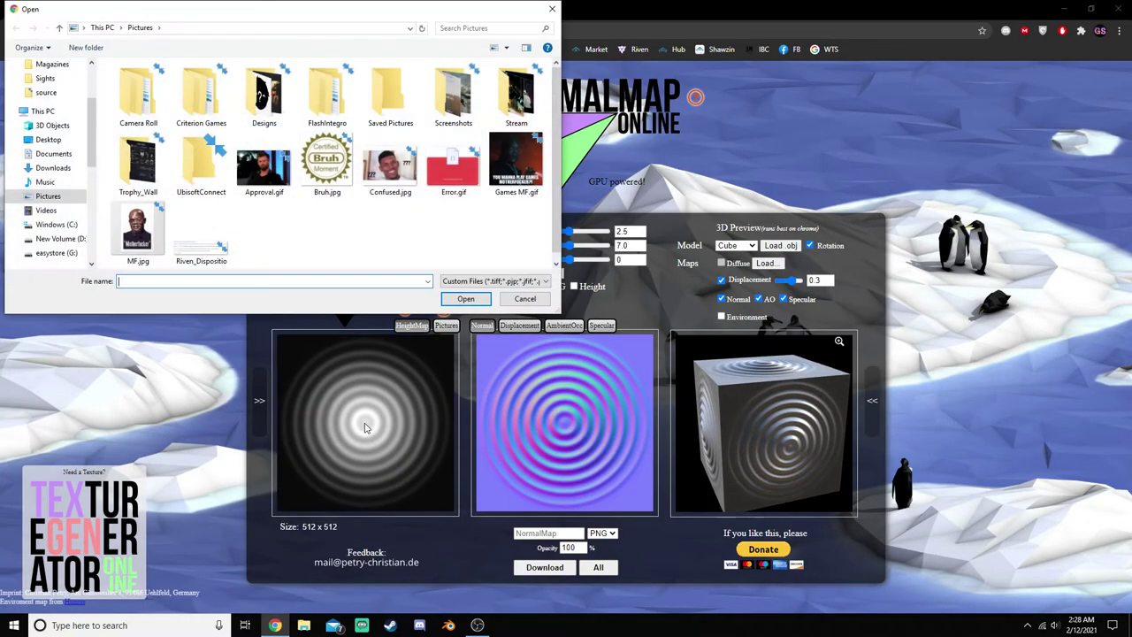
click(525, 299)
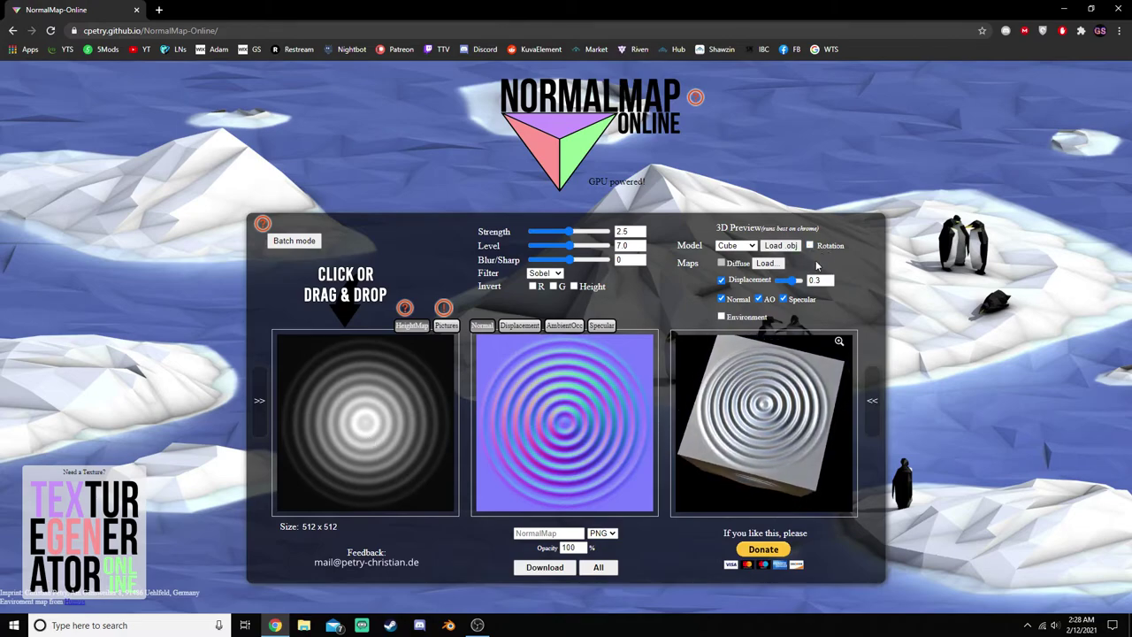
click(736, 244)
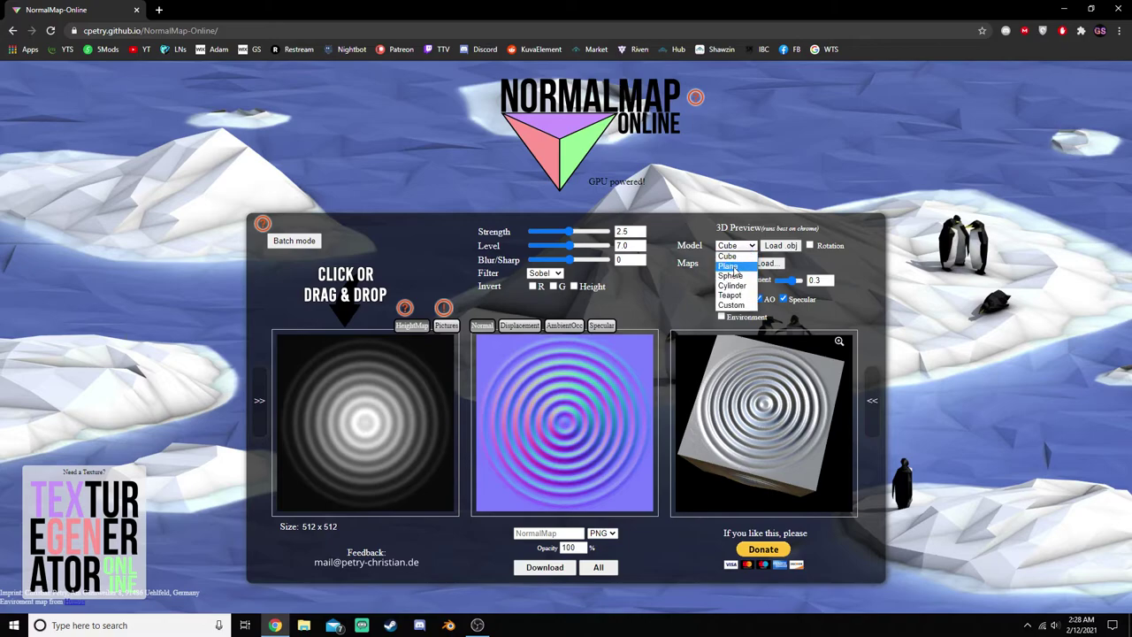
click(729, 266)
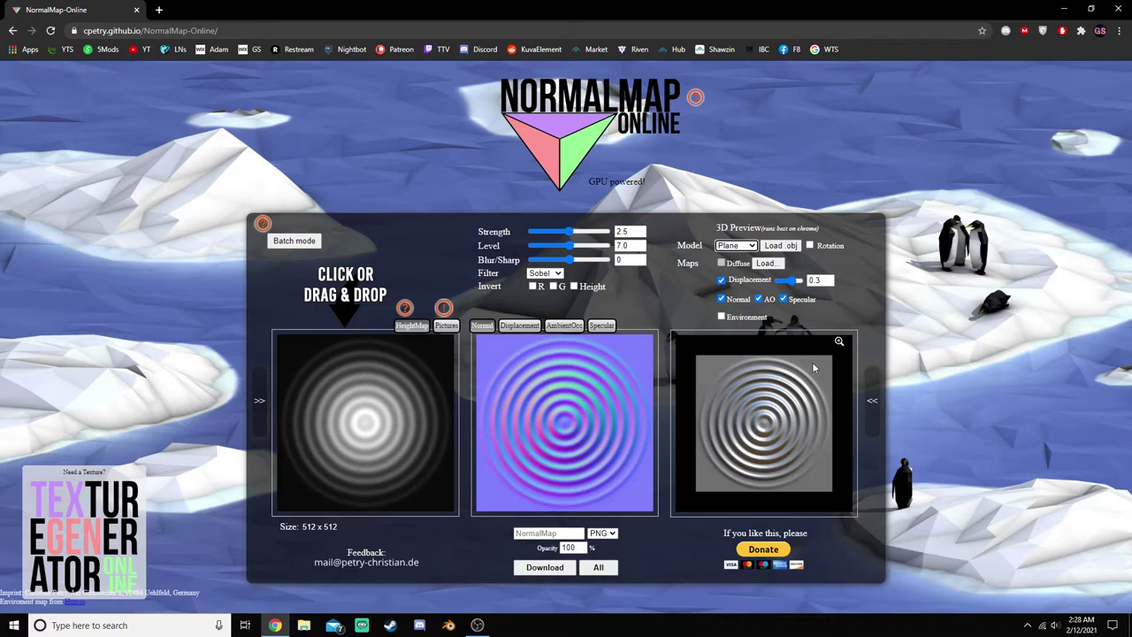
- Visit GTA5-Mods.com from the 5Mods bookmark, skim the Latest Files list, then close the browser
click(107, 49)
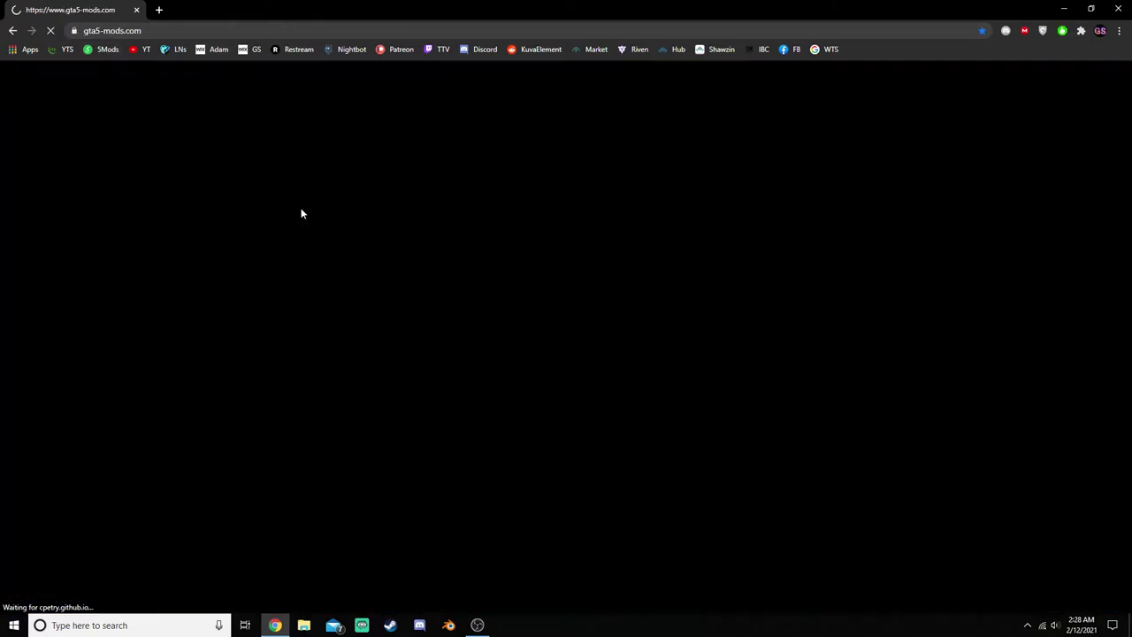
scroll(540, 221, down, 2)
scroll(553, 218, down, 2)
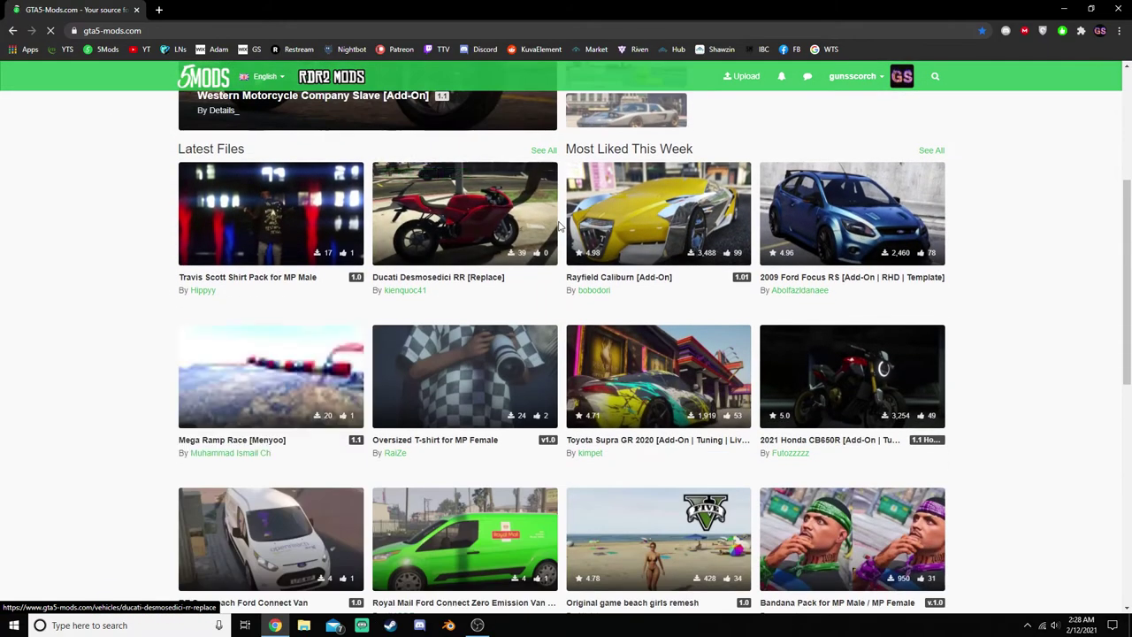
scroll(562, 234, down, 3)
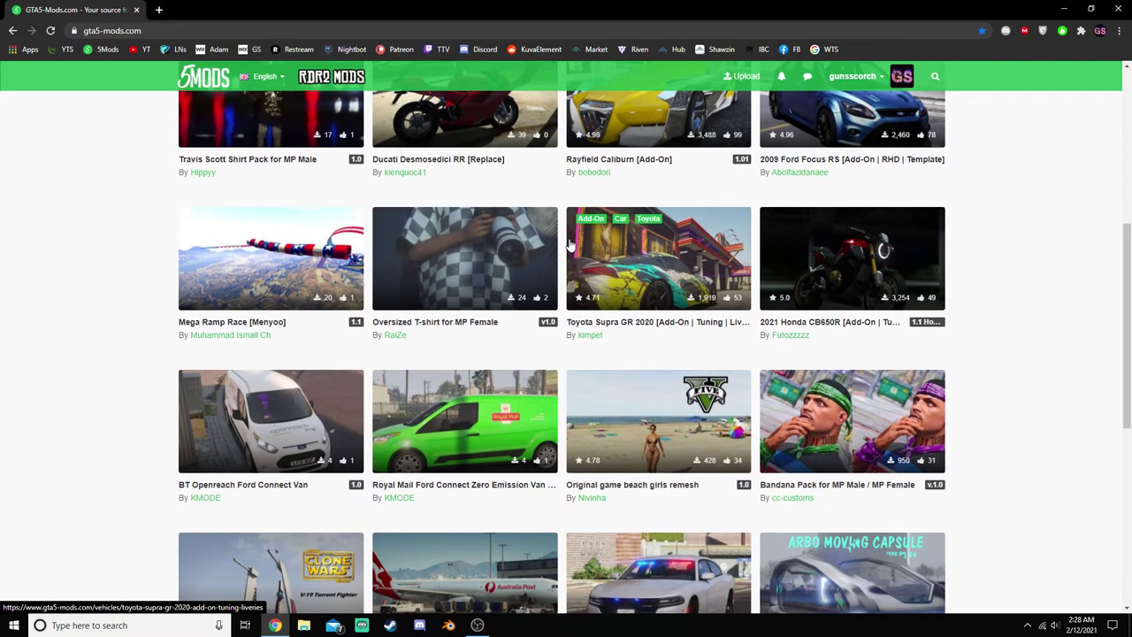
scroll(571, 253, down, 1)
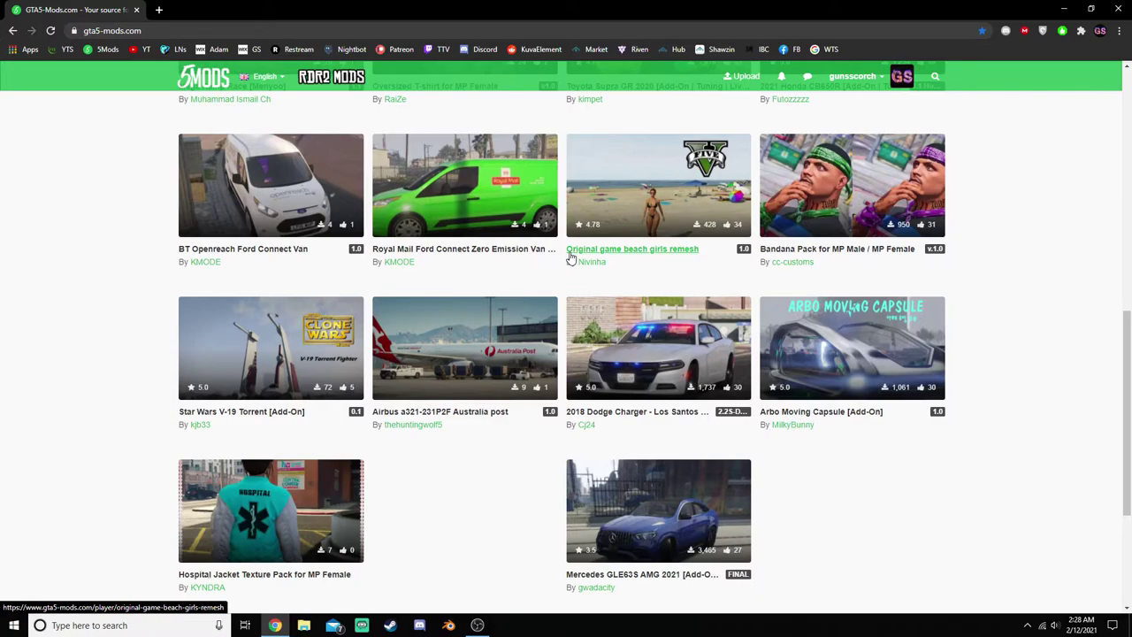
scroll(566, 265, up, 4)
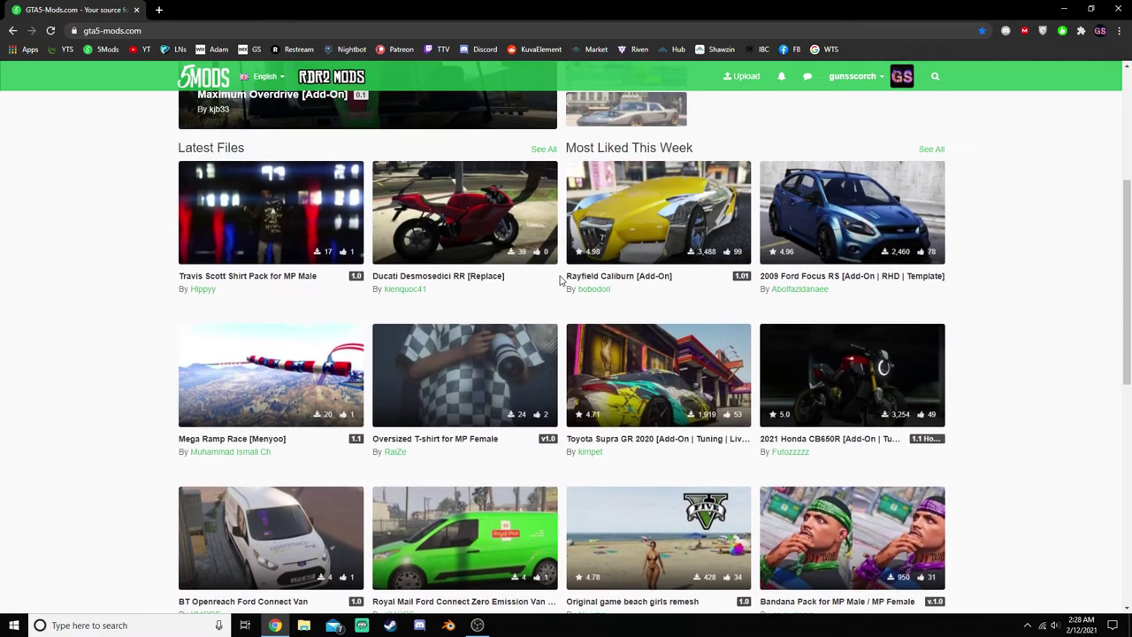
scroll(559, 280, up, 2)
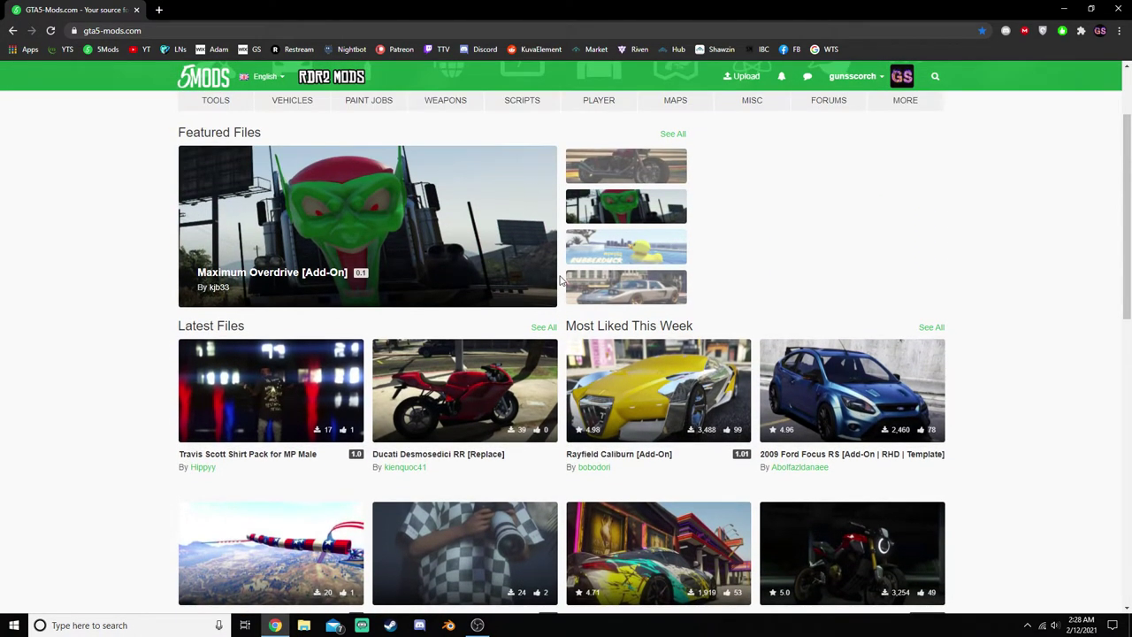
scroll(559, 280, up, 2)
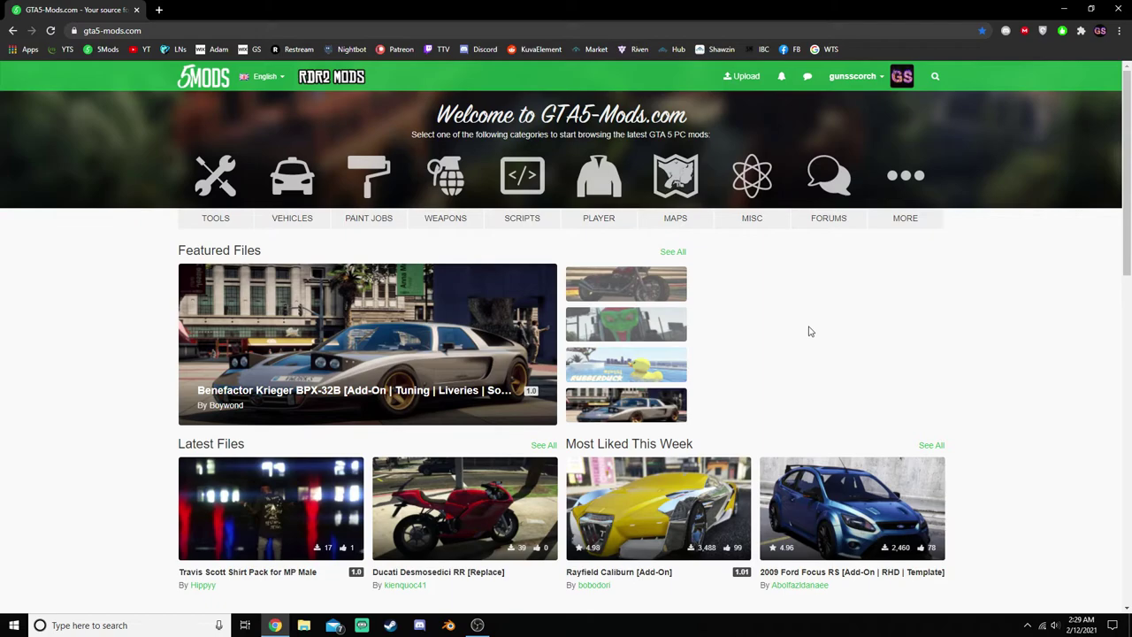
click(136, 10)
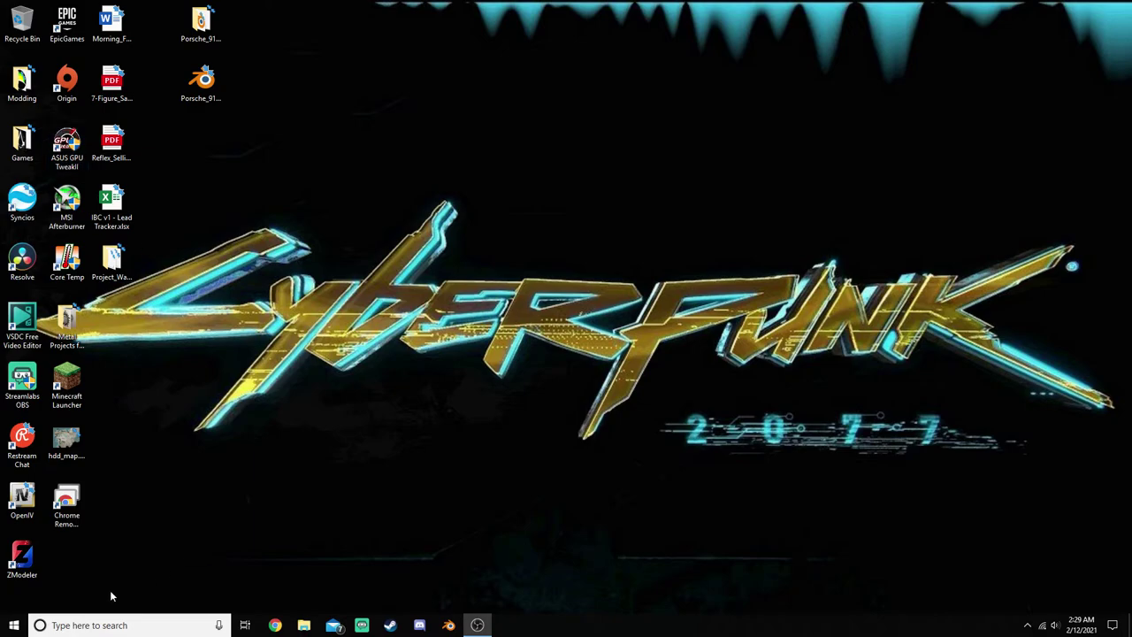
- Launch Microsoft Store from Start, decline switching to Settings, and reload the store page
click(15, 625)
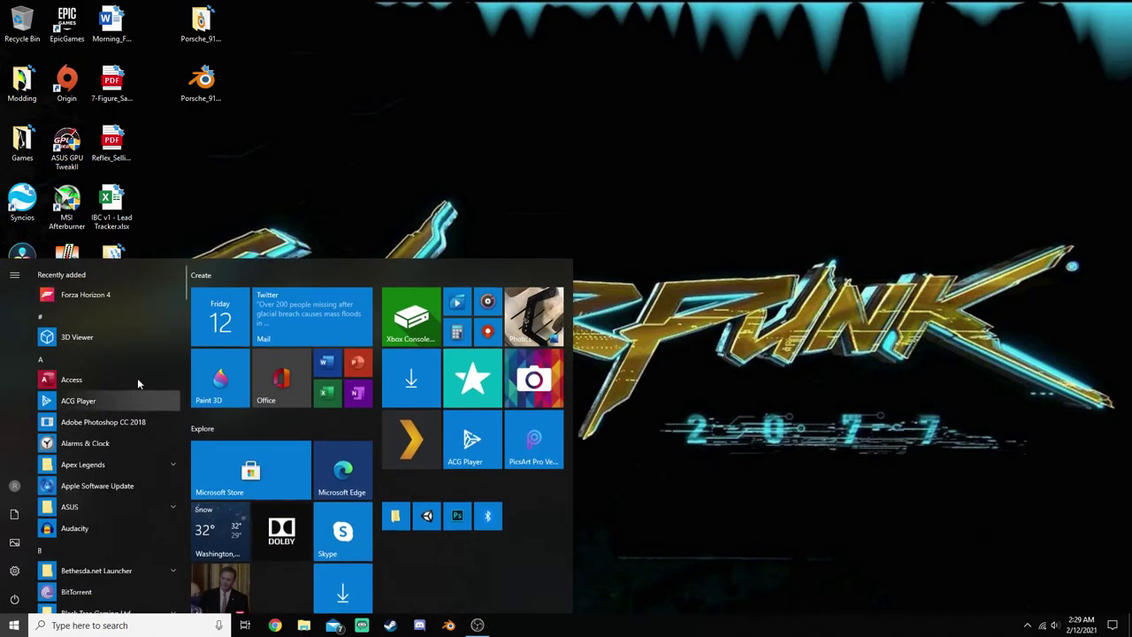
click(287, 204)
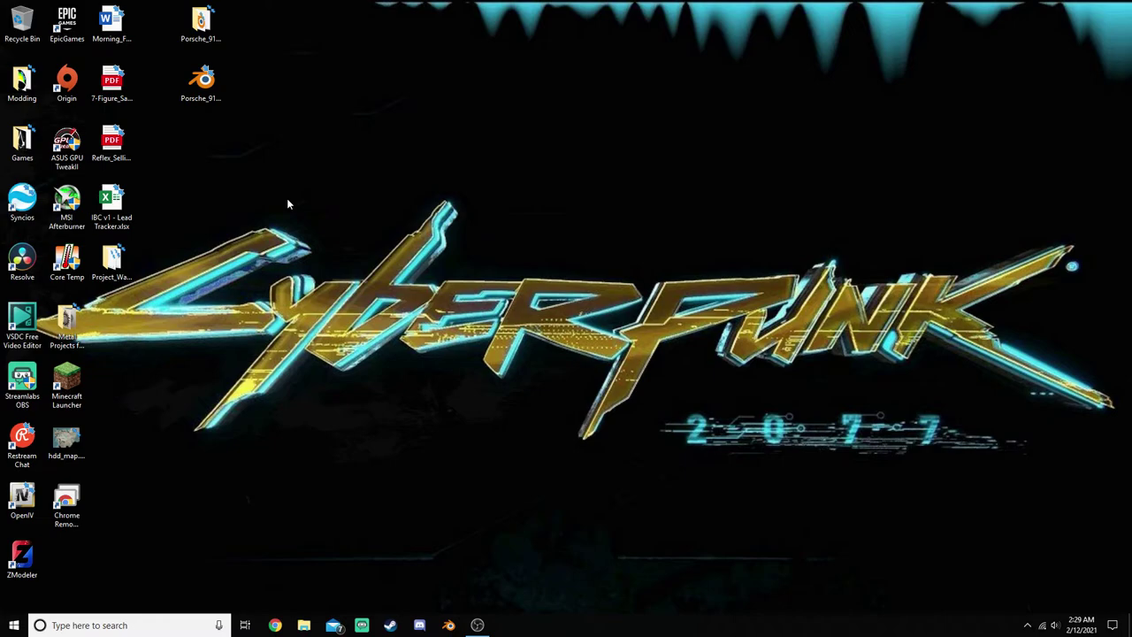
click(14, 625)
click(258, 460)
click(609, 335)
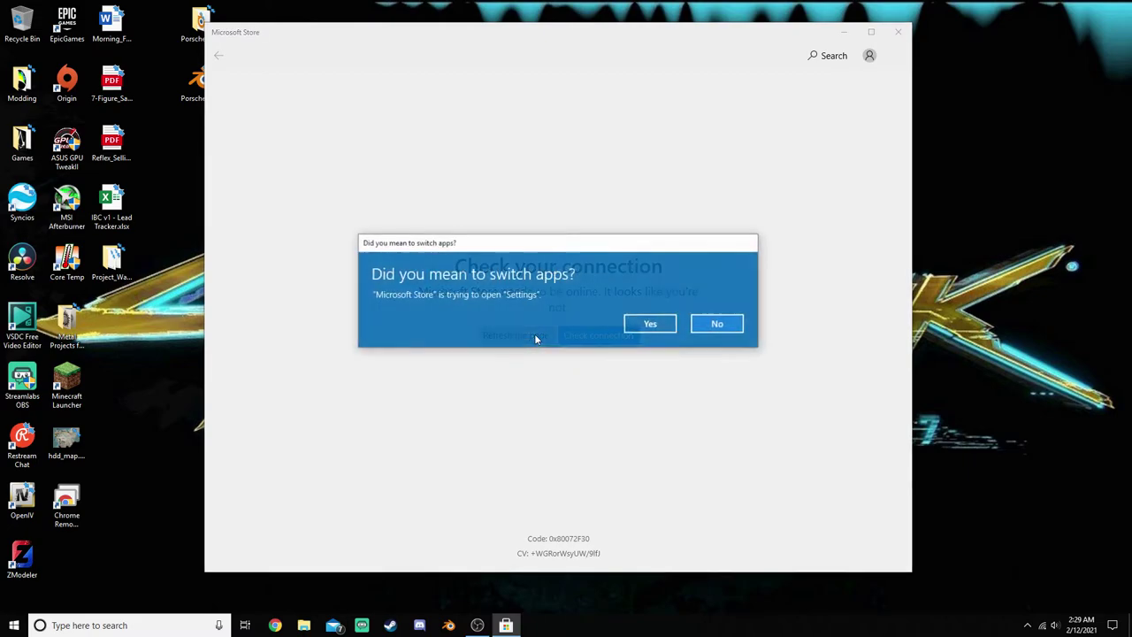
click(713, 329)
click(539, 335)
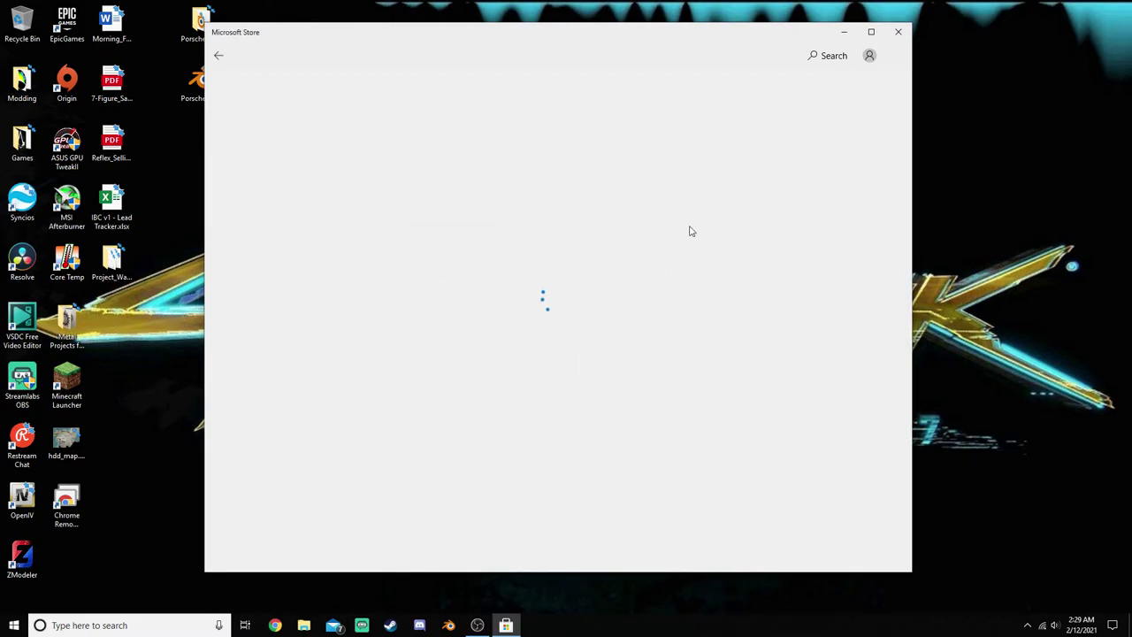
- Go to the Store's Downloads and updates page showing Forza Horizon 4 paused
click(895, 56)
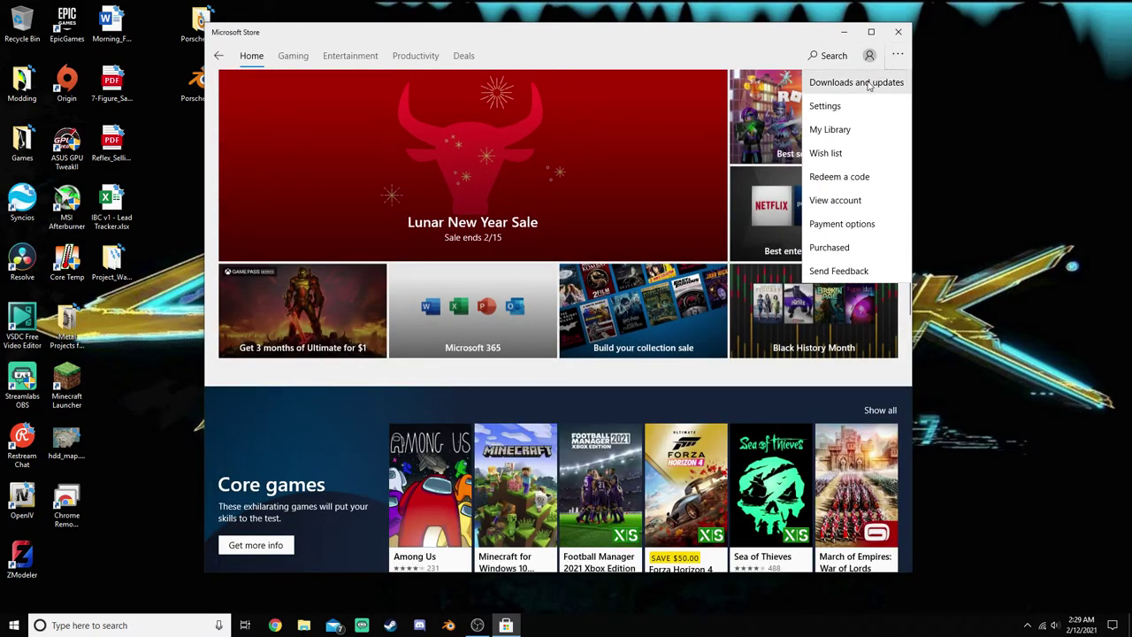
click(865, 80)
click(276, 142)
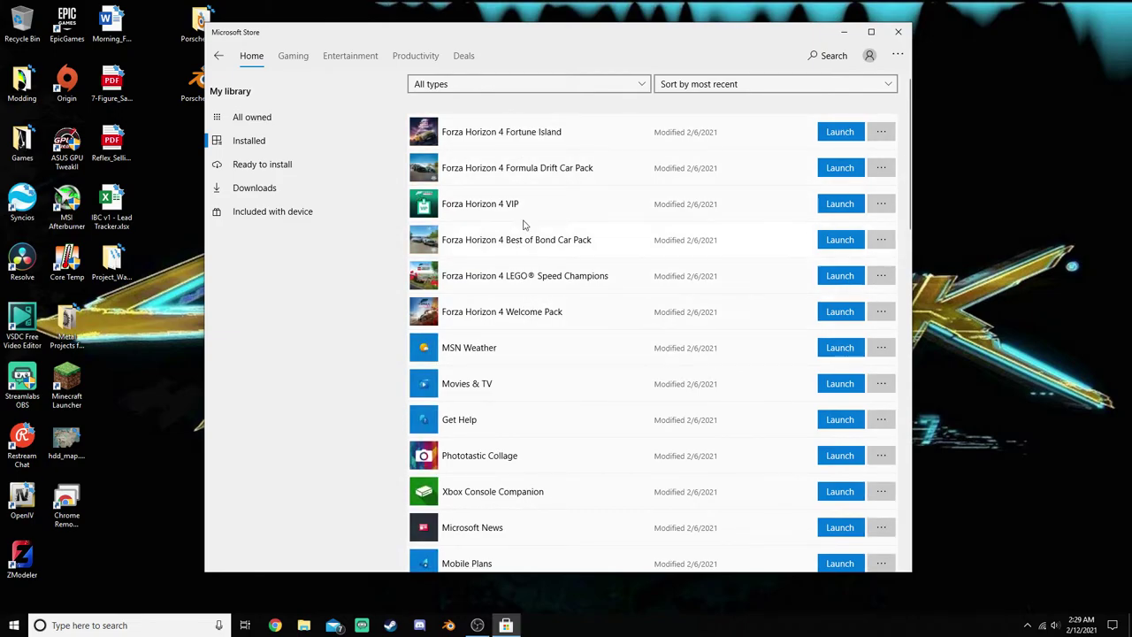
click(297, 195)
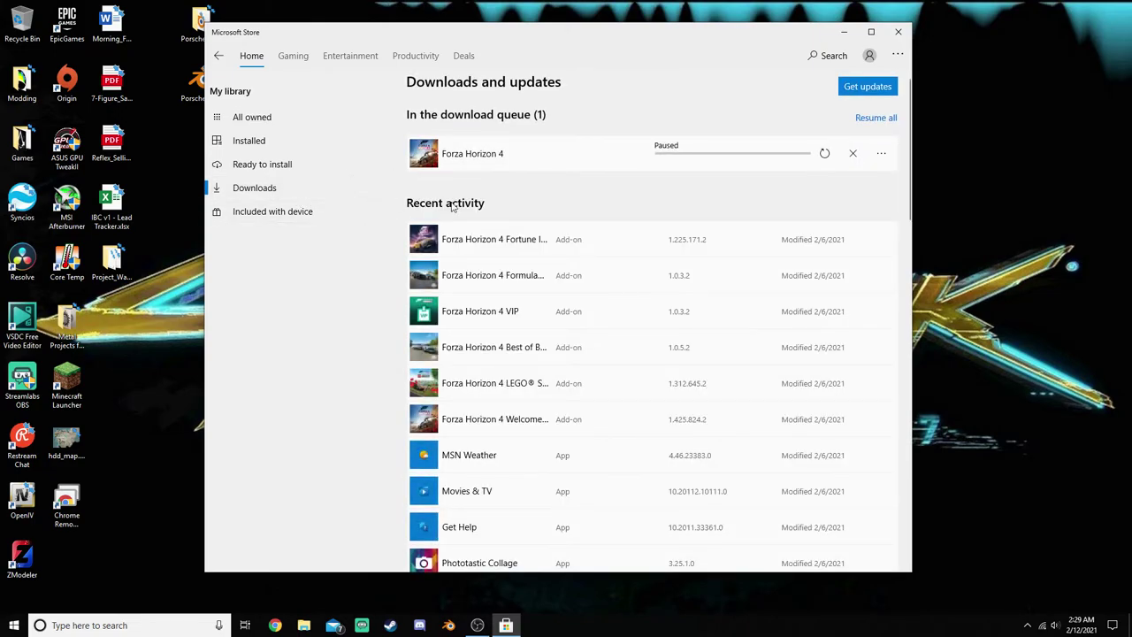
- Resume all downloads so Forza Horizon 4 restarts, then check its progress at 30.25 MB
click(825, 153)
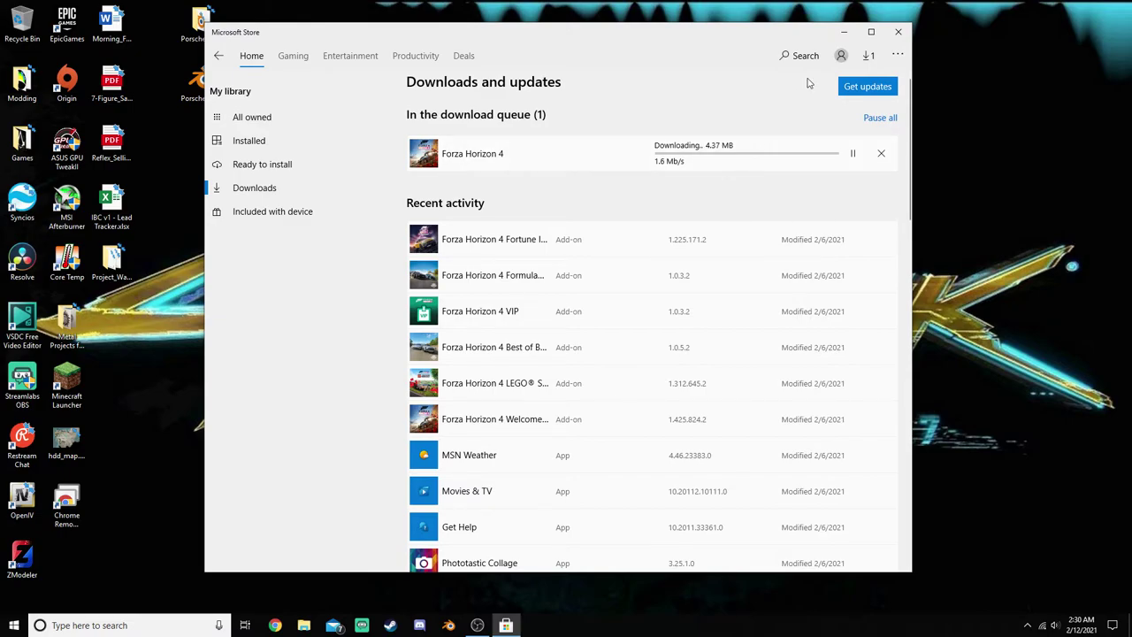
click(869, 57)
- Switch to Chrome to view the Forza Wiki Update 32 gallery image of the red ATS GT
click(275, 626)
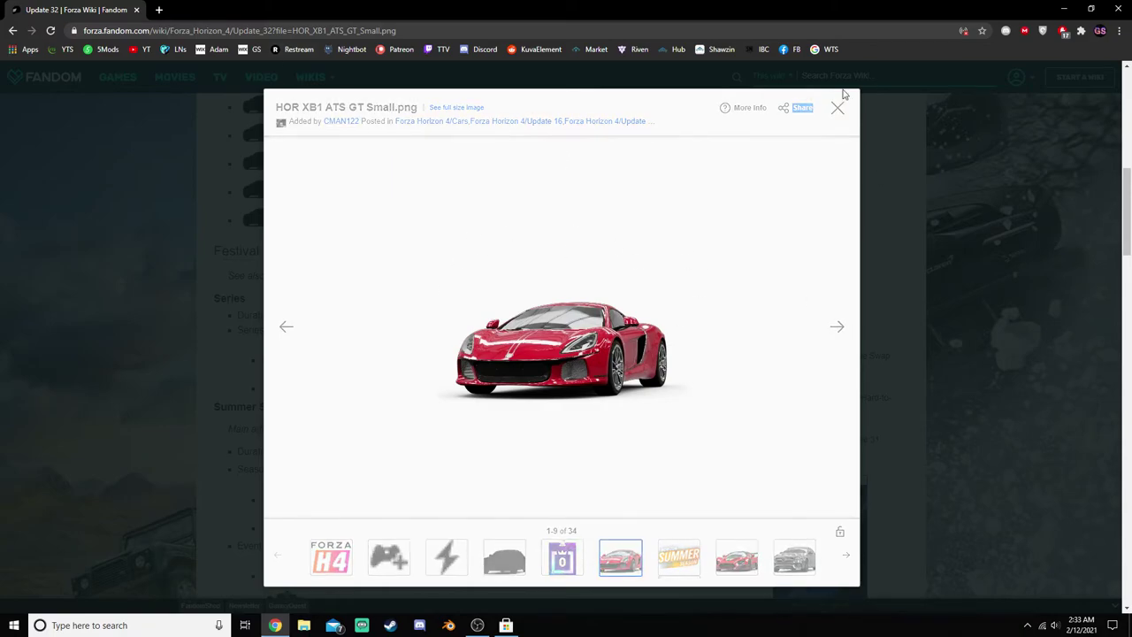
- Close the ATS GT image, scroll the Update 32 page, and briefly enlarge the first Hot Wheels car picture
click(838, 107)
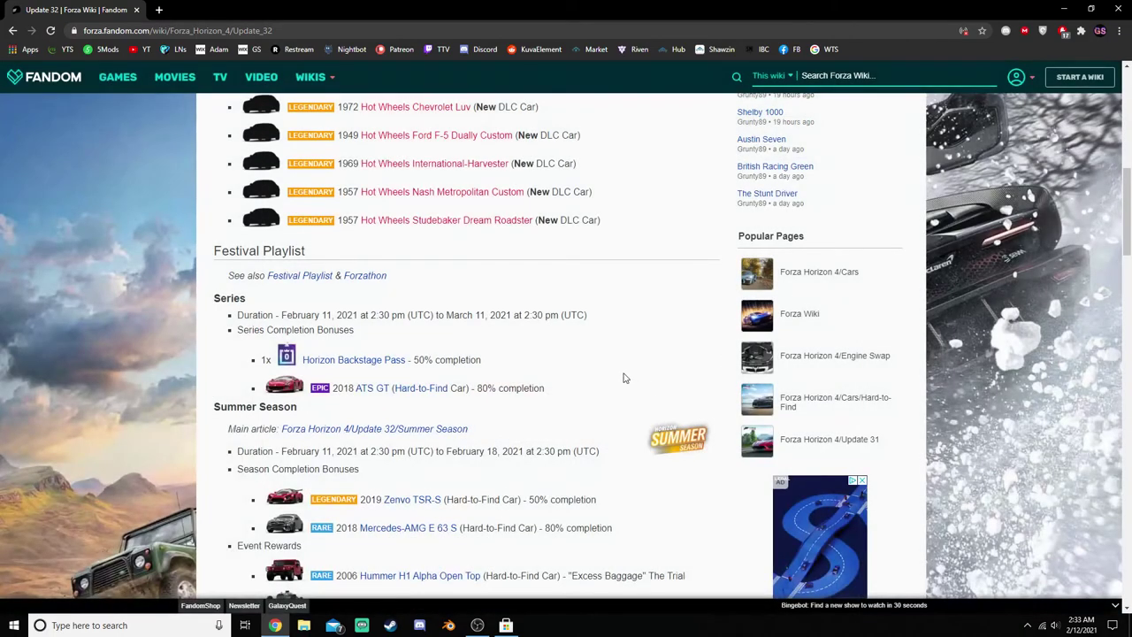
scroll(607, 368, up, 5)
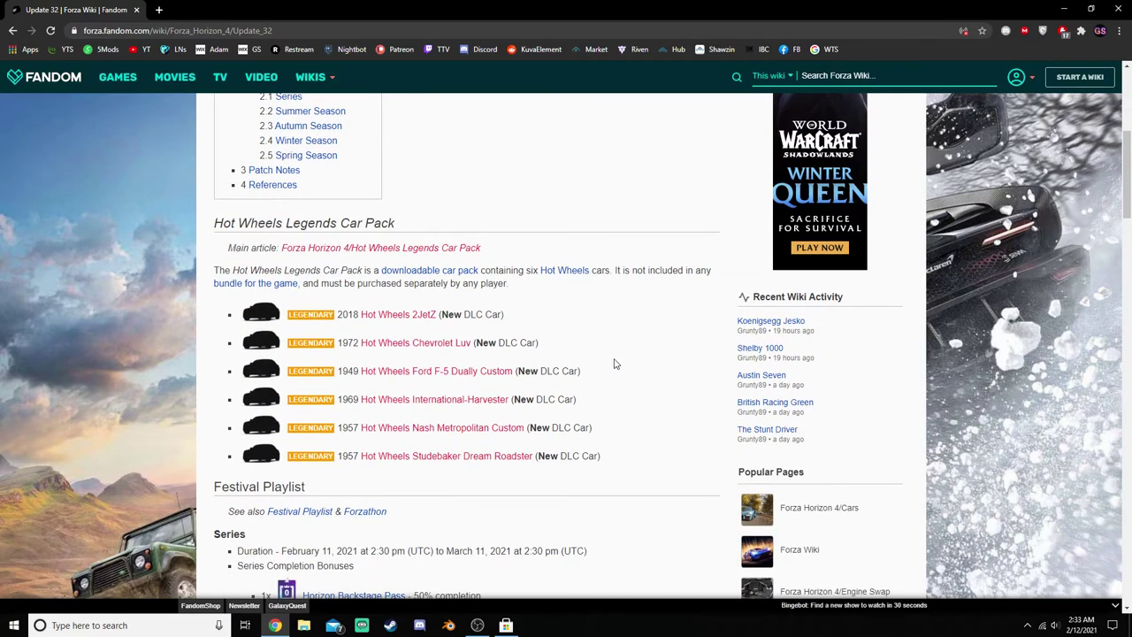
scroll(615, 360, down, 1)
scroll(616, 356, down, 9)
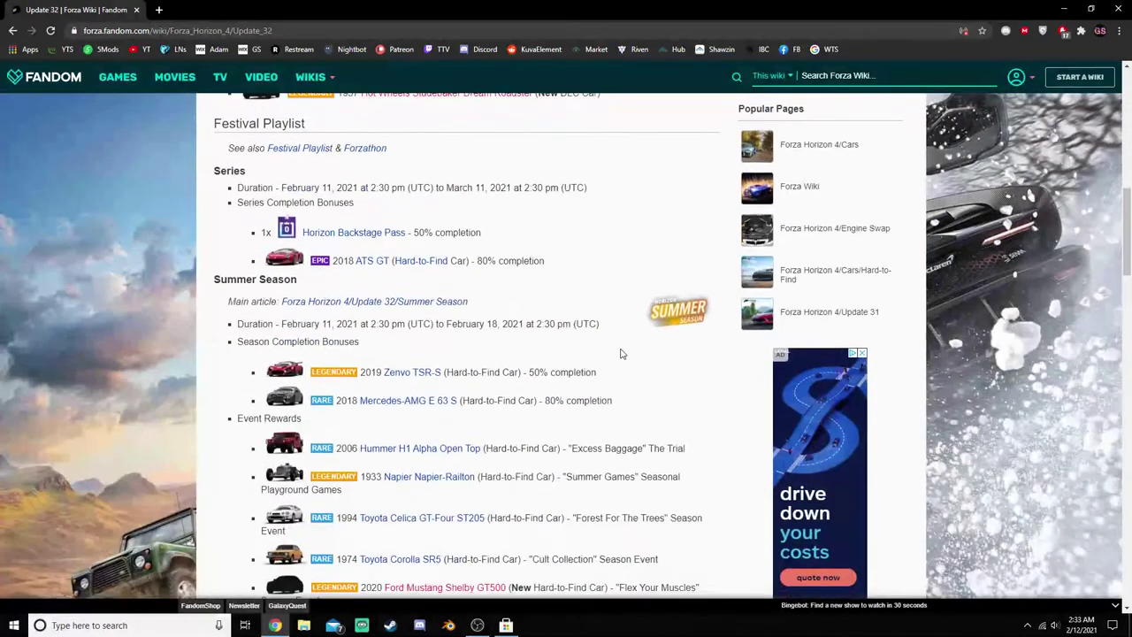
scroll(620, 356, up, 2)
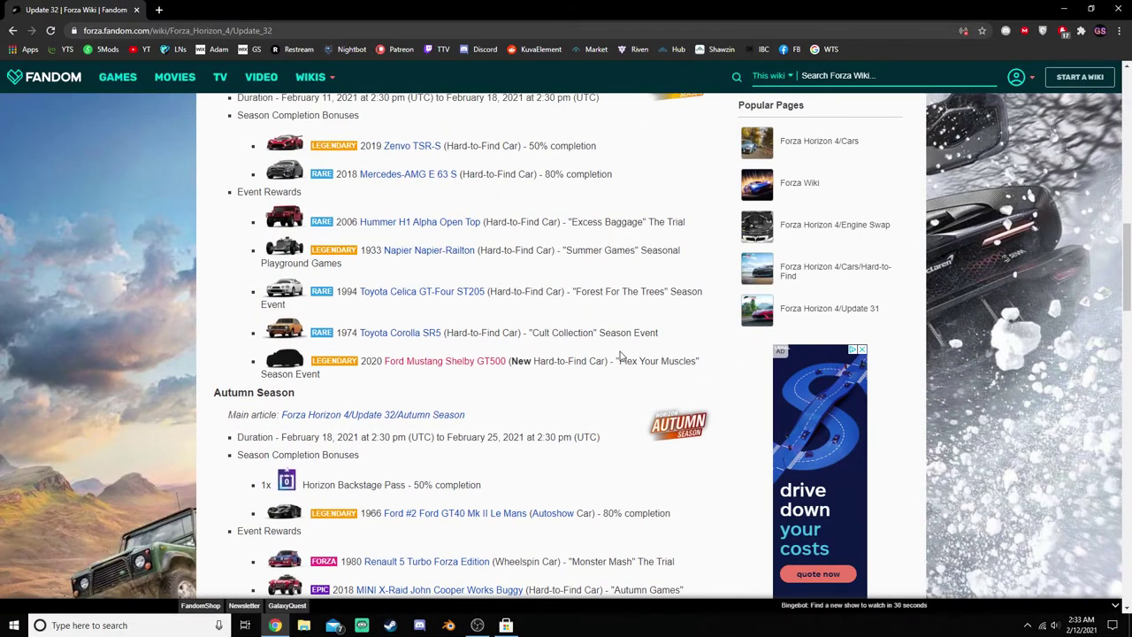
scroll(619, 357, down, 3)
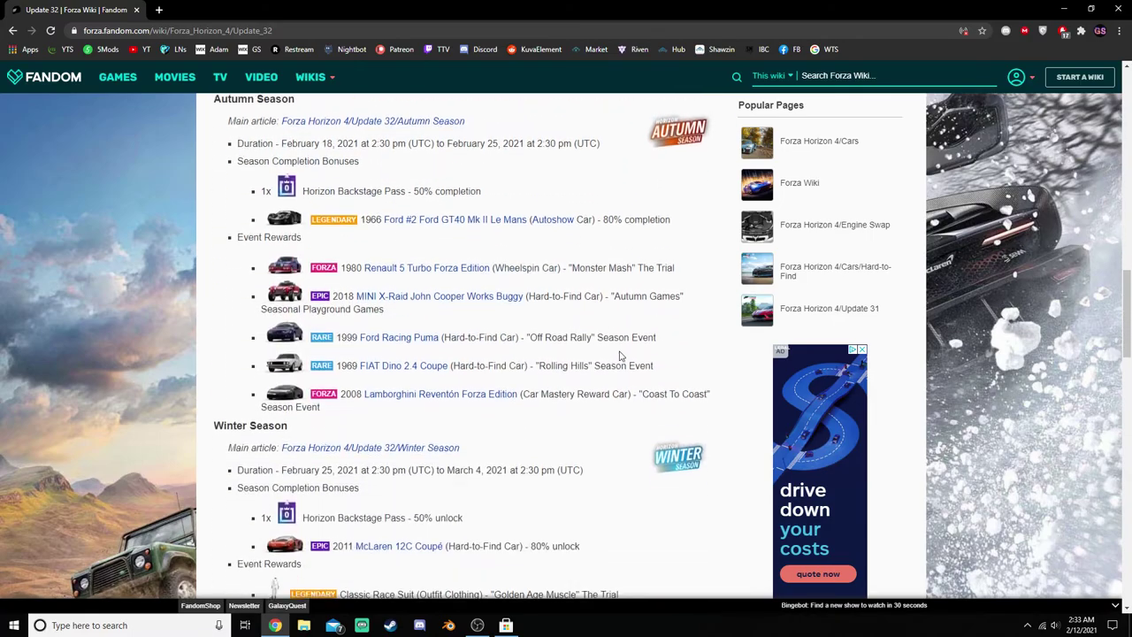
scroll(619, 357, down, 2)
scroll(619, 359, down, 6)
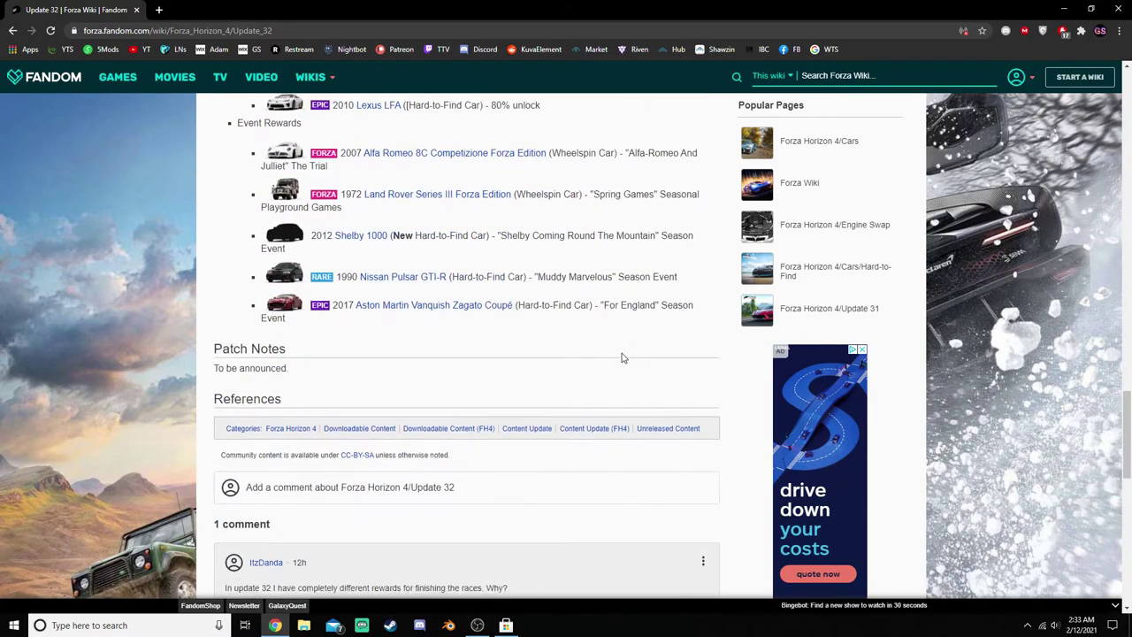
scroll(622, 357, down, 1)
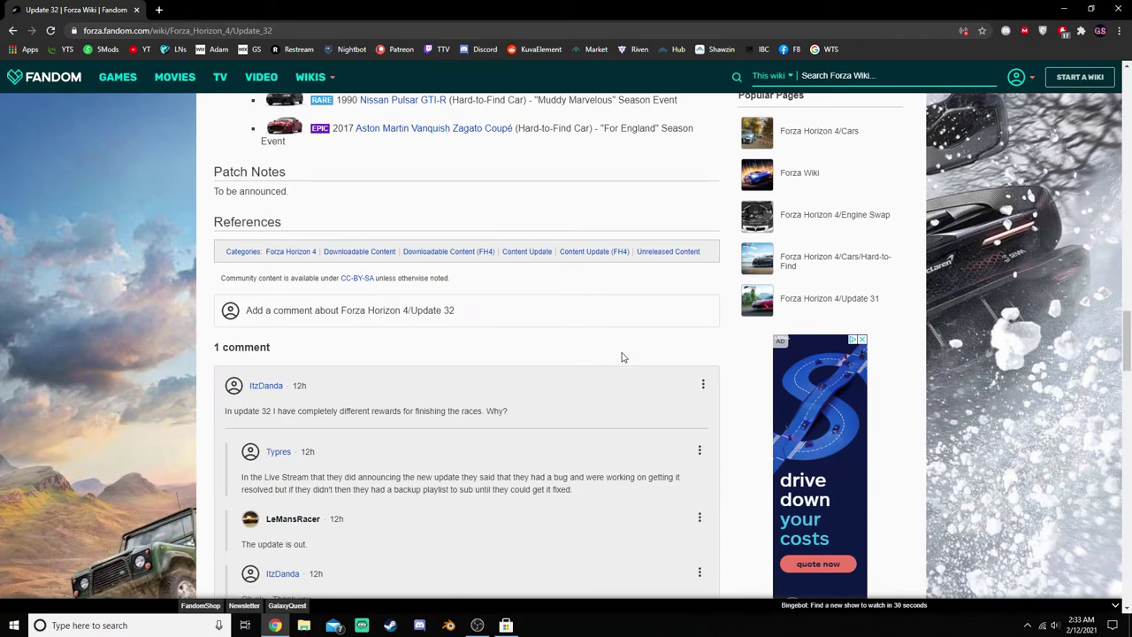
scroll(621, 356, up, 4)
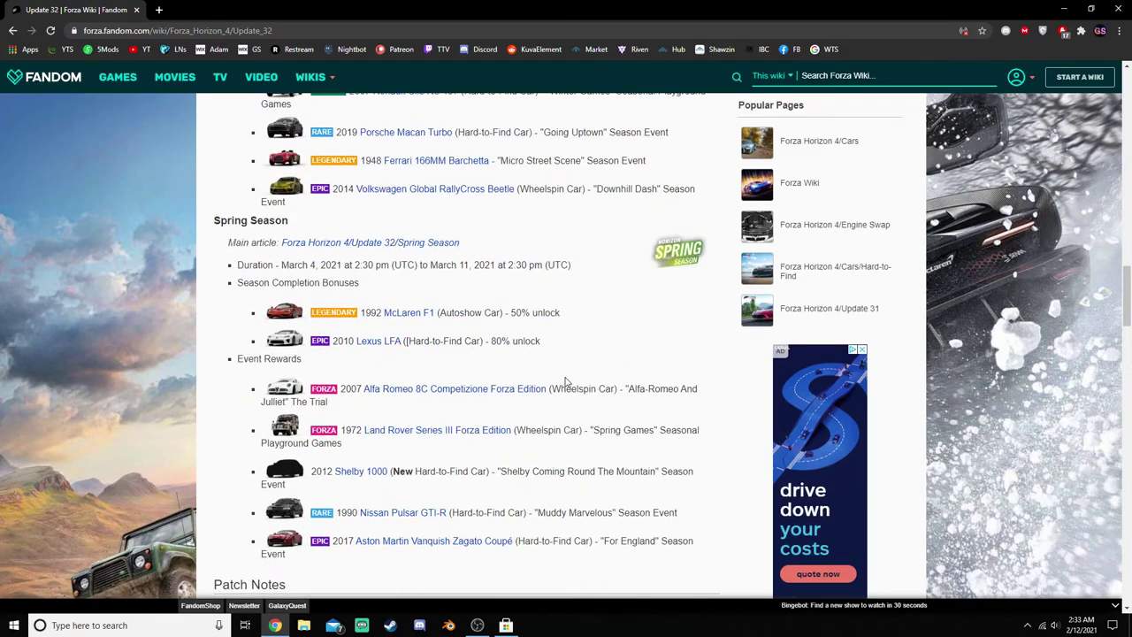
scroll(451, 341, up, 7)
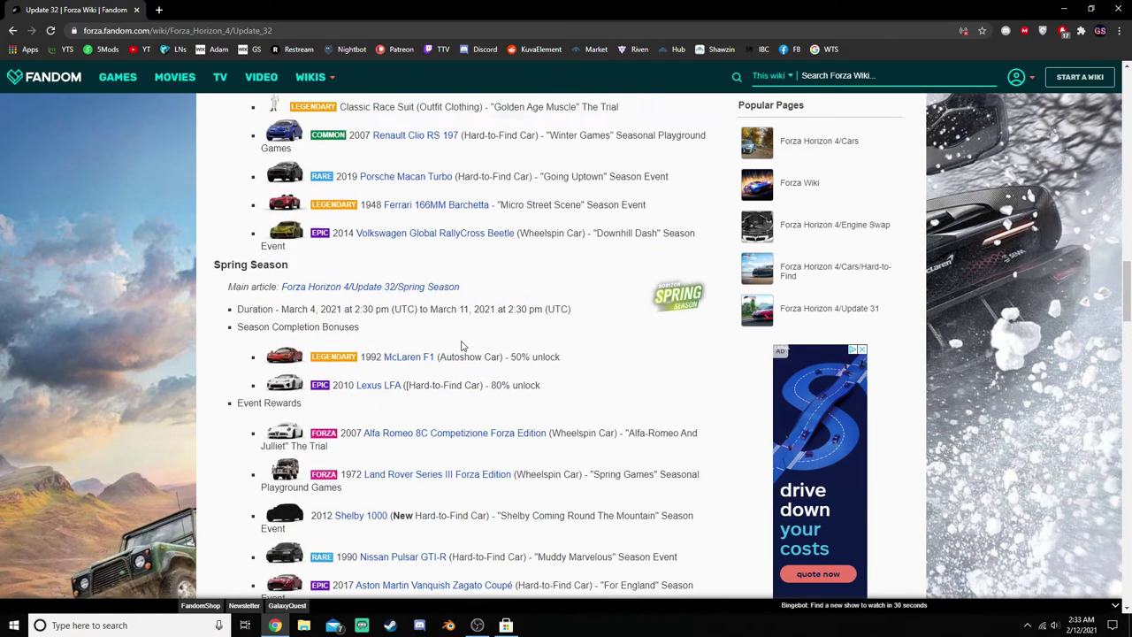
scroll(480, 345, up, 4)
scroll(477, 349, up, 4)
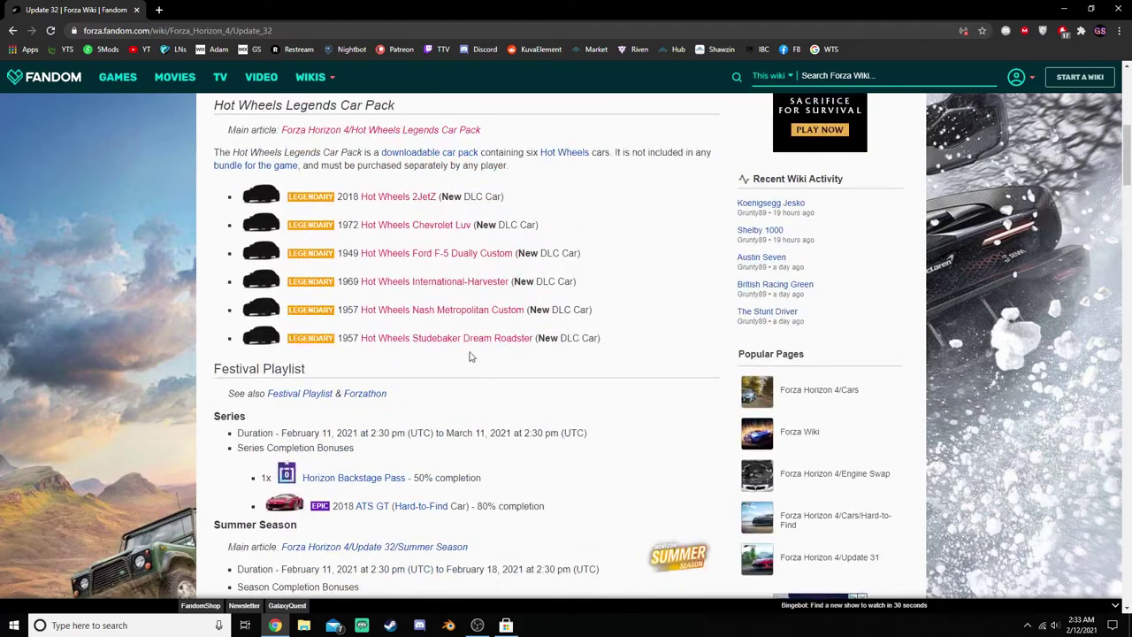
click(267, 199)
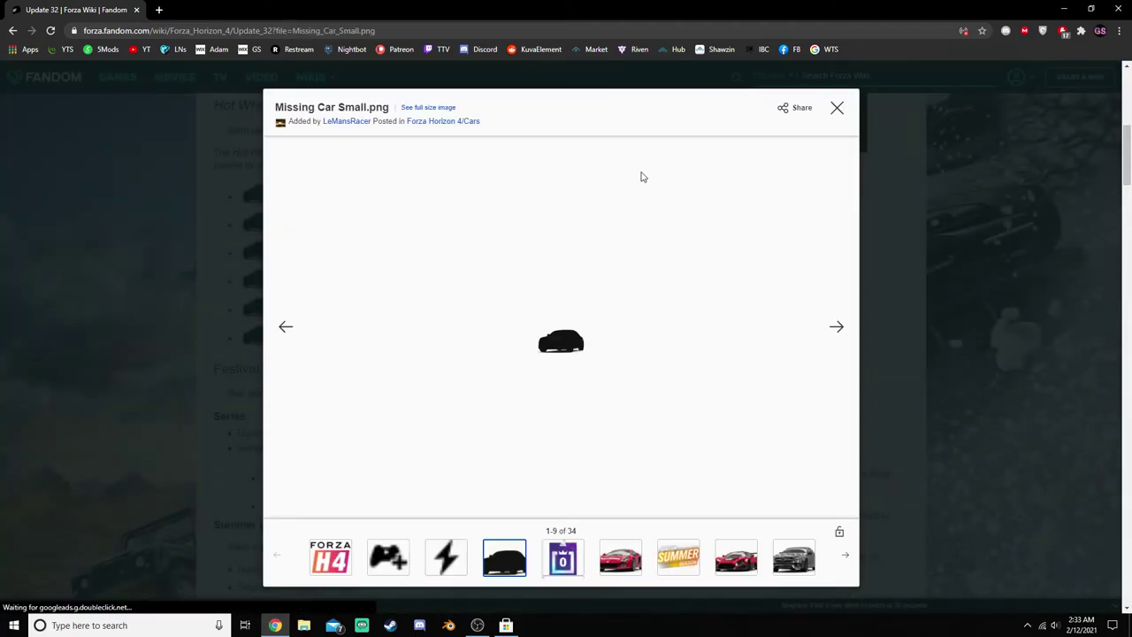
click(837, 108)
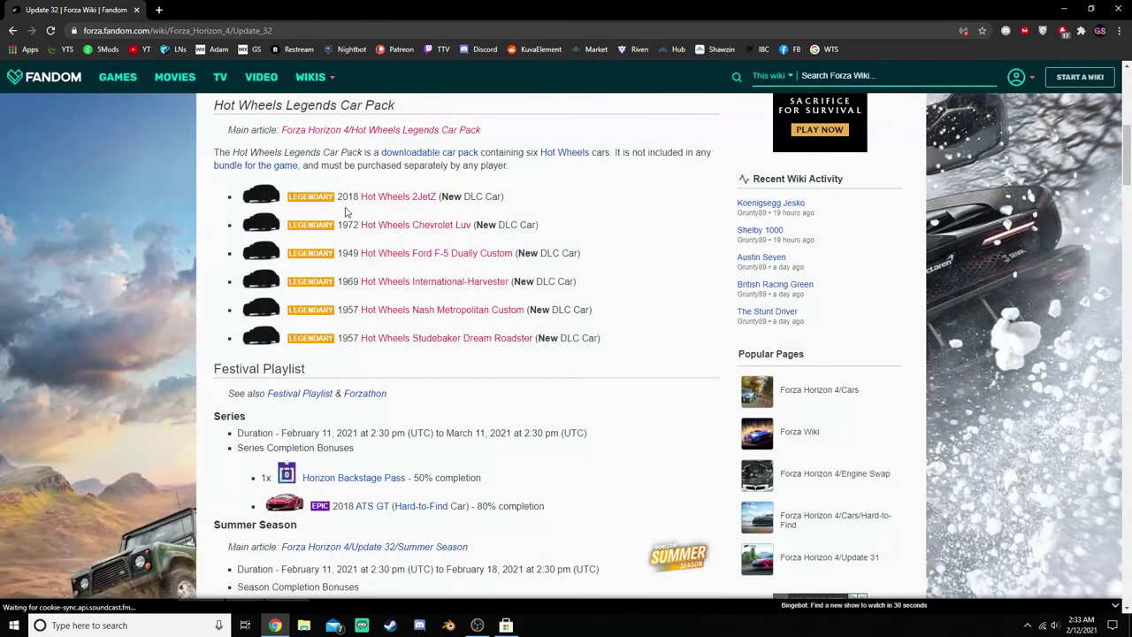
- Open the Hot Wheels 2JetZ page in a new tab, find it empty, and close it
right_click(398, 197)
click(442, 205)
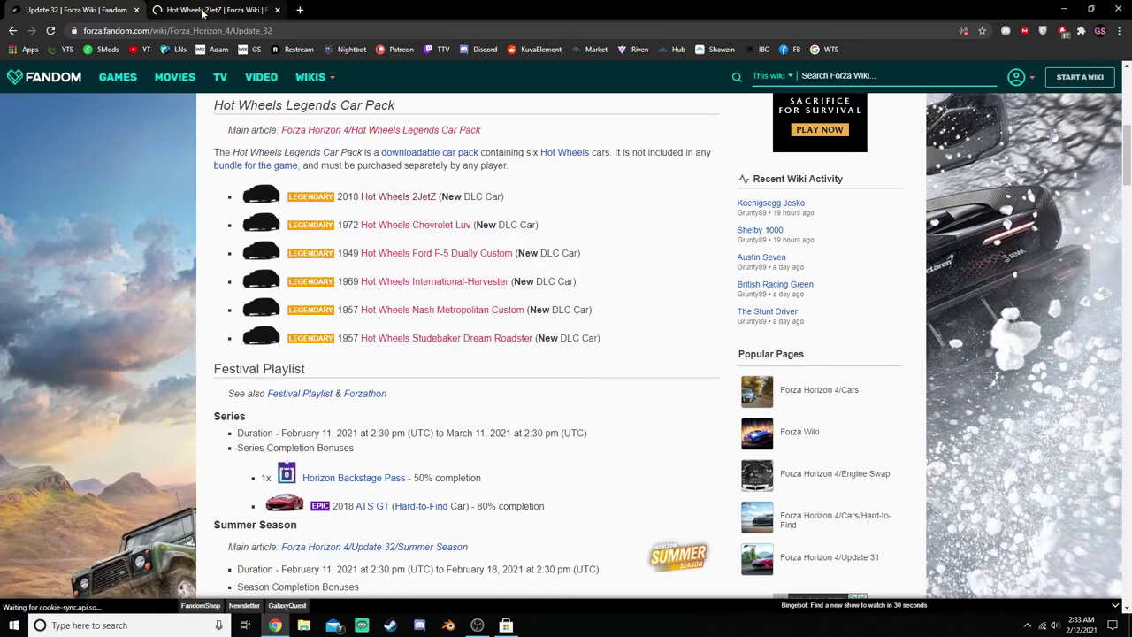
click(201, 10)
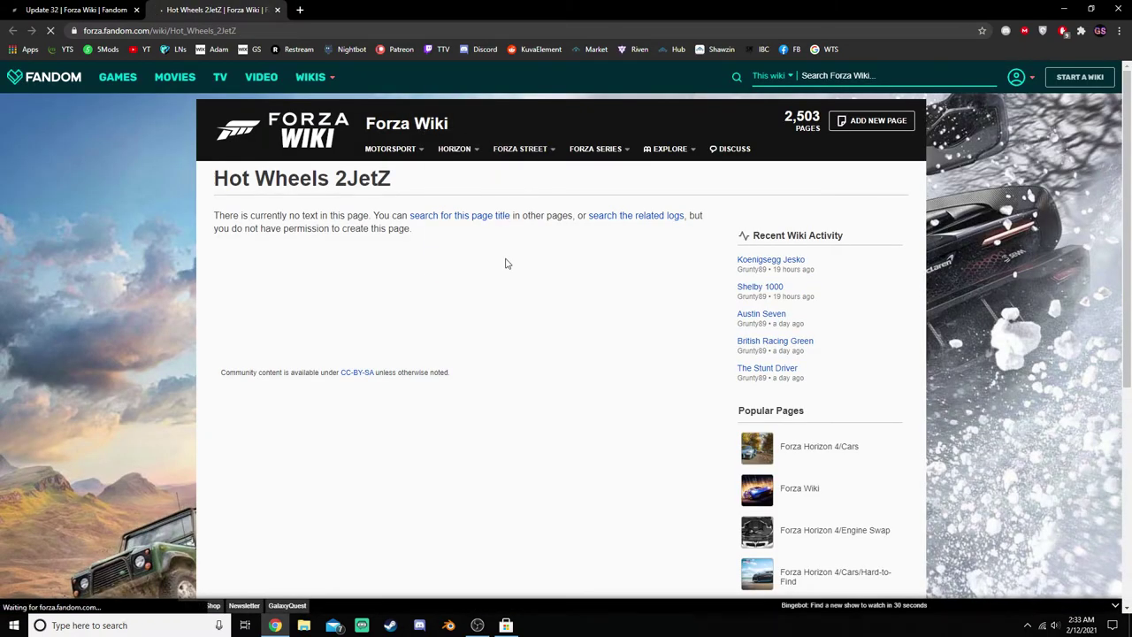
click(276, 10)
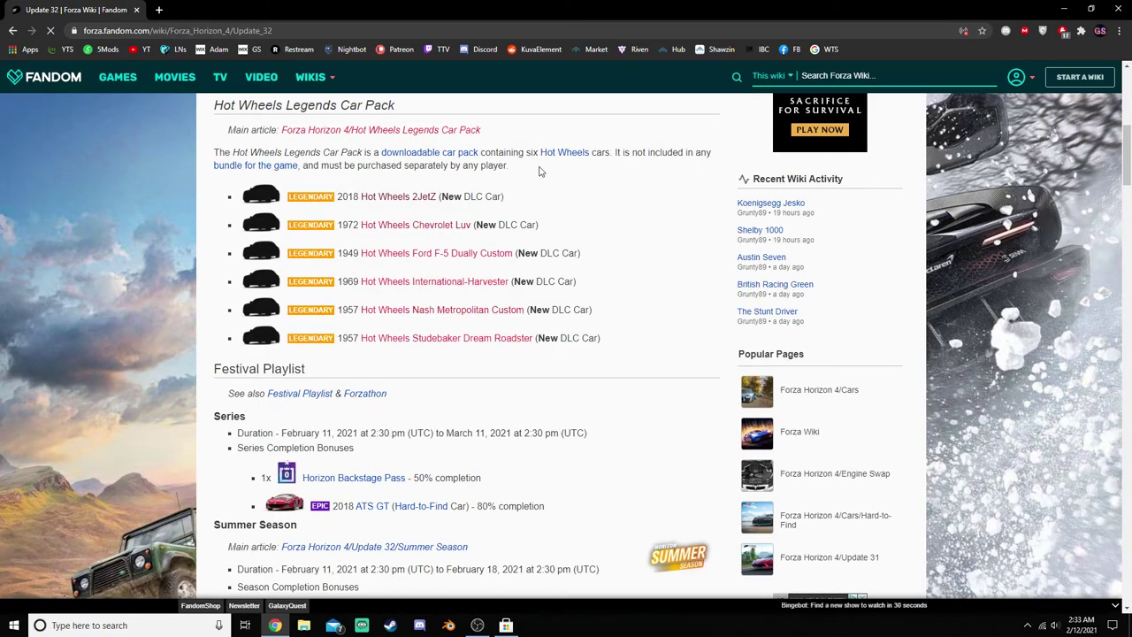
- Select the Hot Wheels 2JetZ car name text in the Legends Car Pack list
right_click(417, 201)
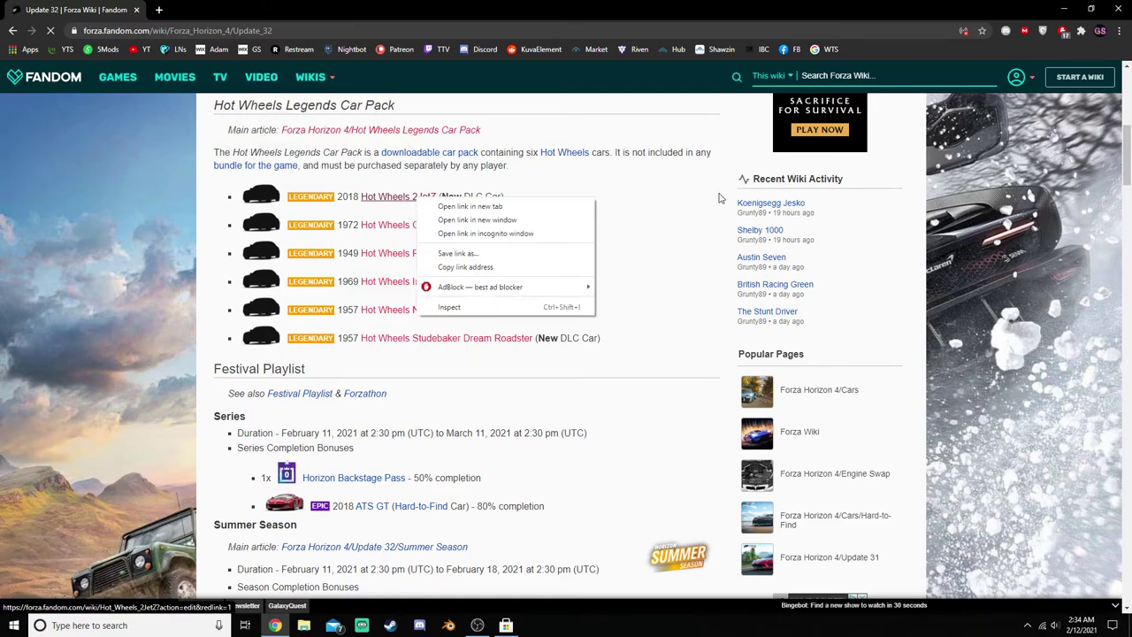
key(Escape)
drag(438, 197, 363, 196)
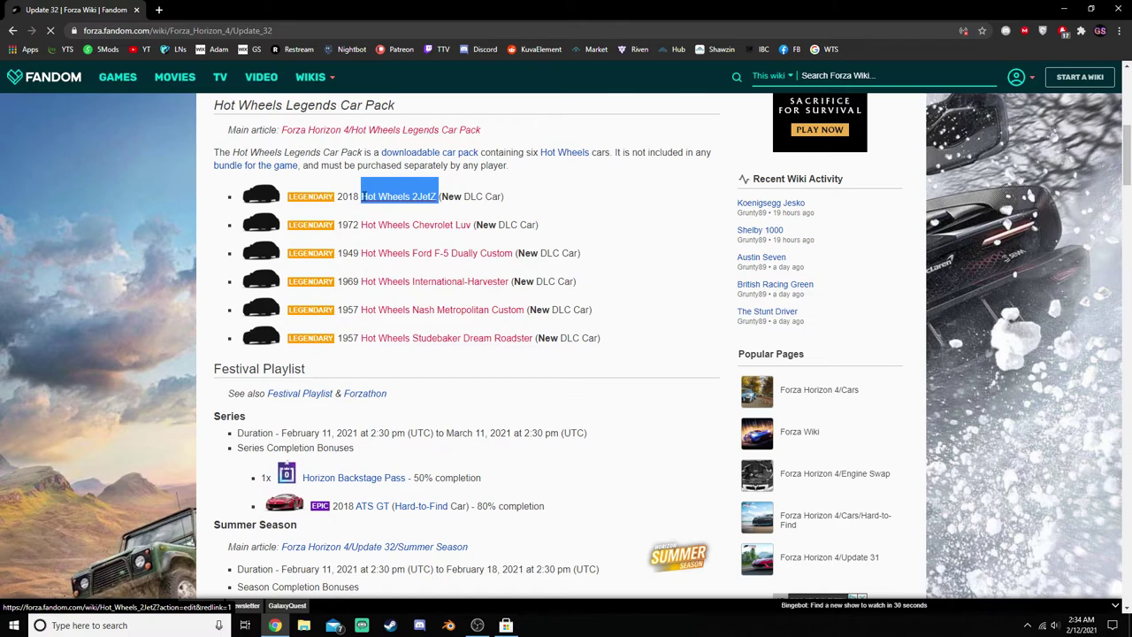
right_click(414, 196)
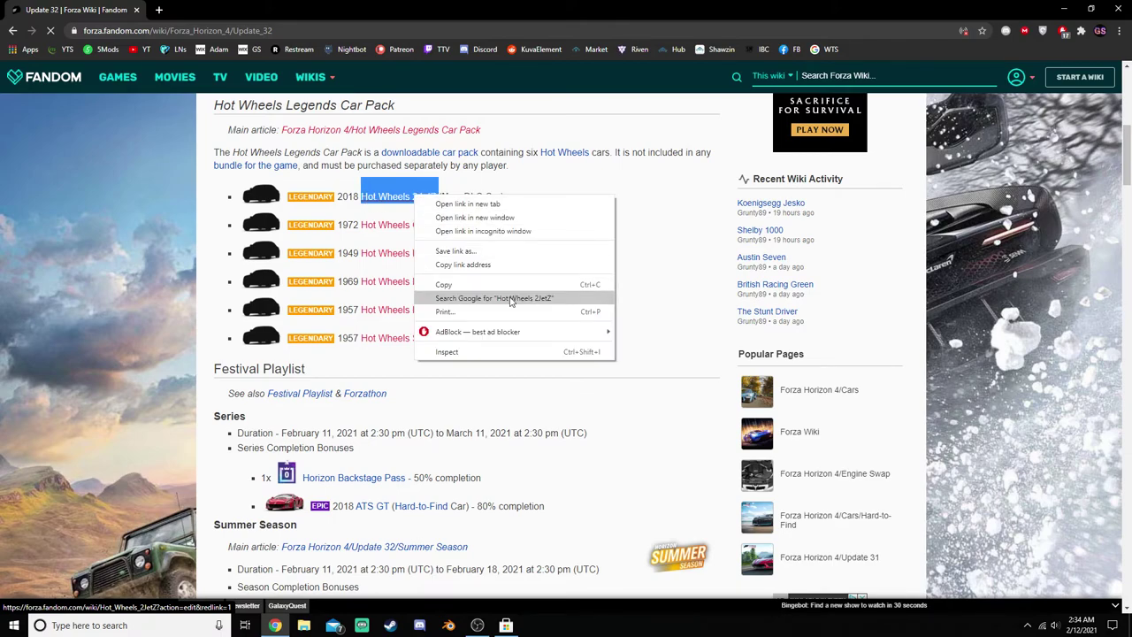
click(506, 298)
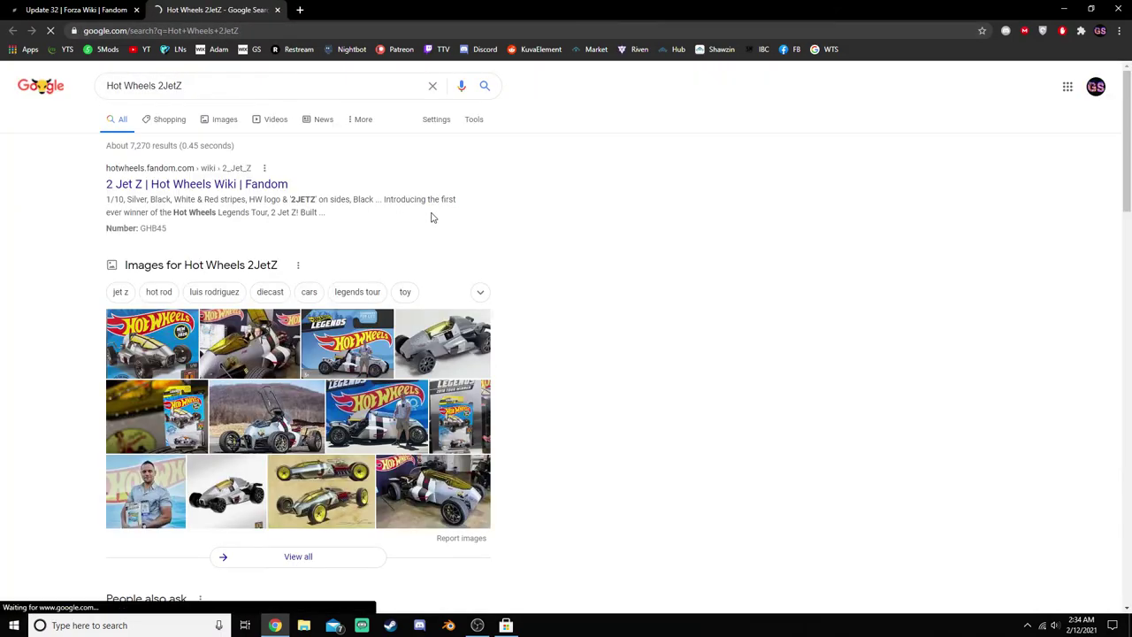
click(169, 120)
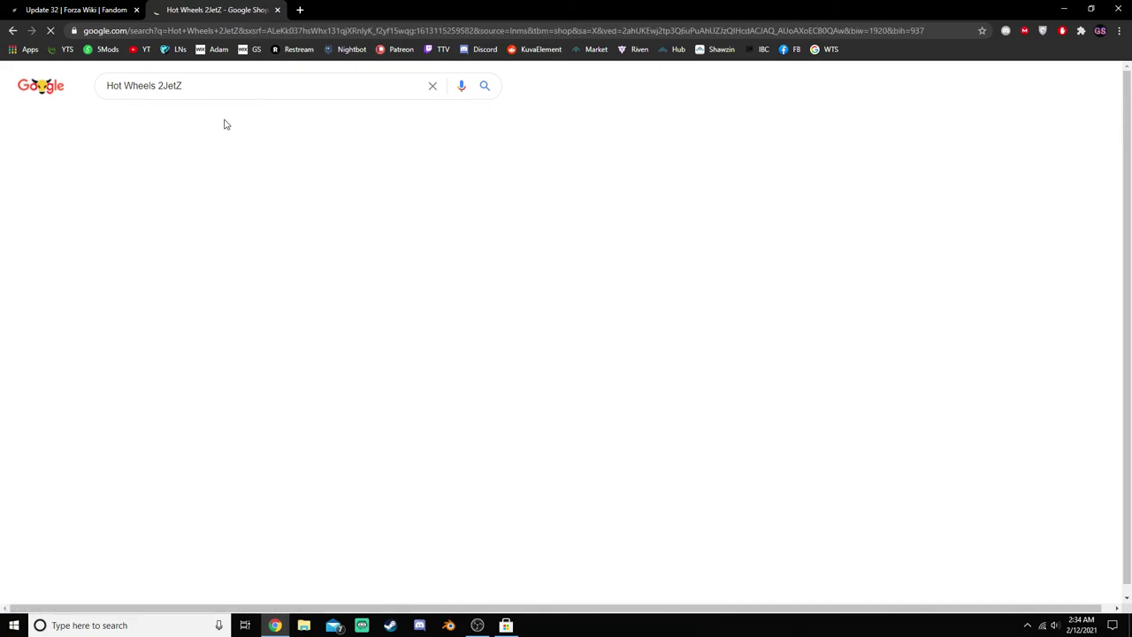
click(168, 122)
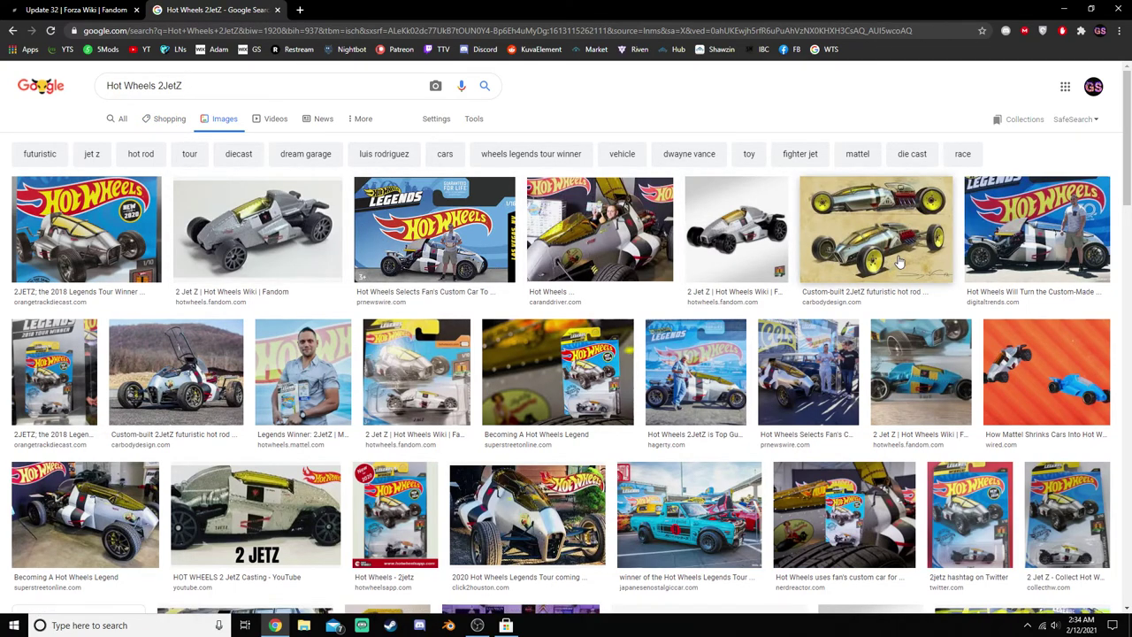
click(277, 9)
drag(468, 224, 360, 226)
right_click(411, 224)
click(460, 326)
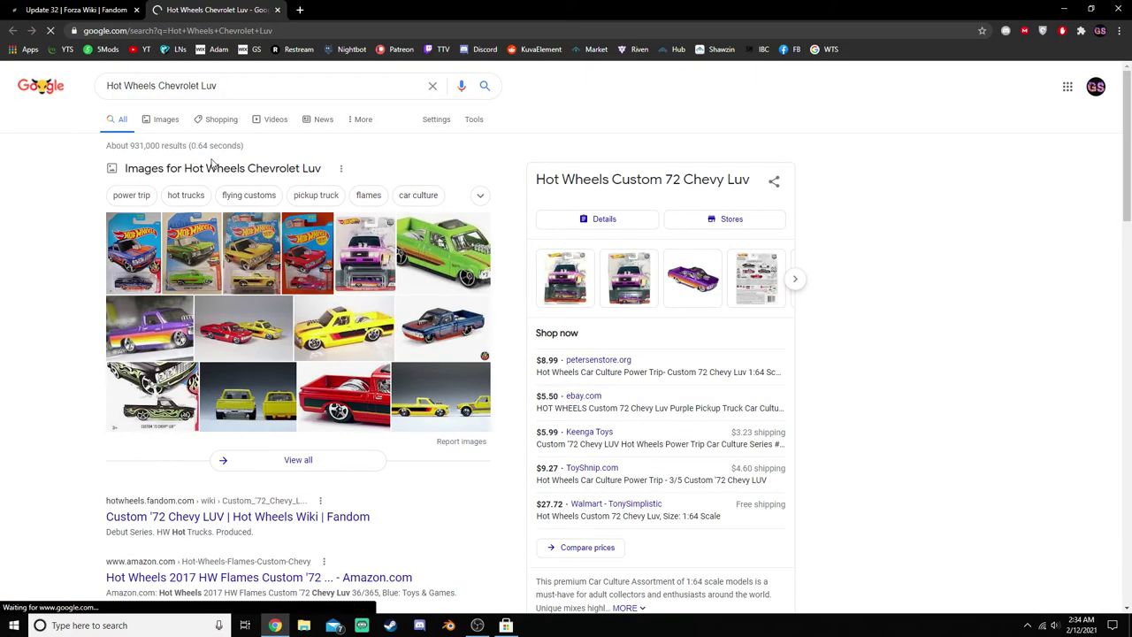
click(168, 120)
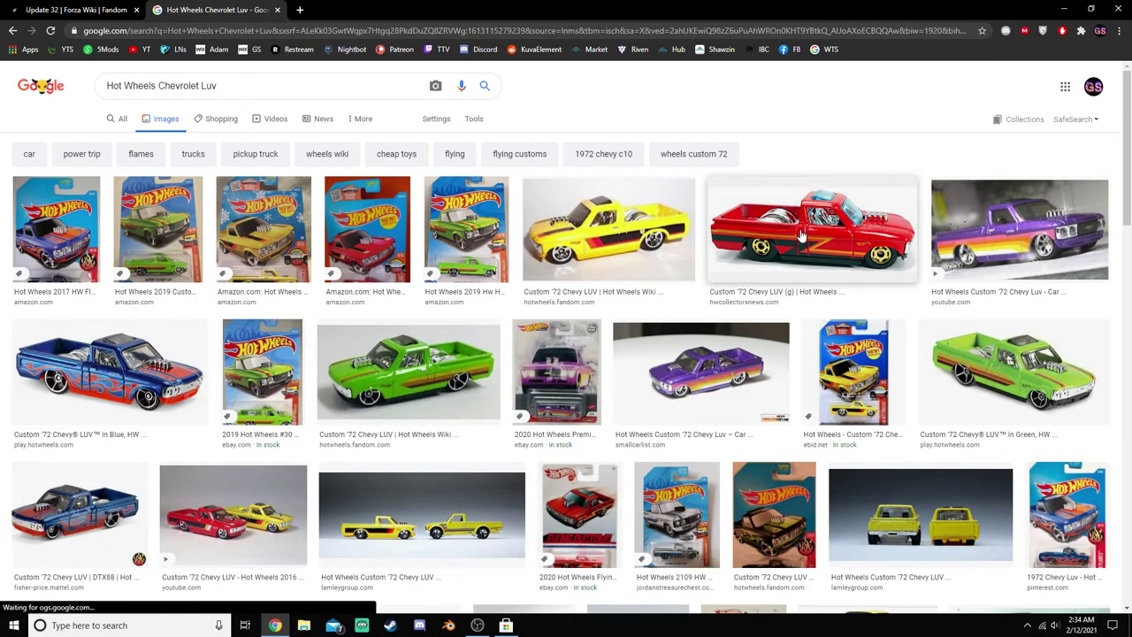
click(69, 11)
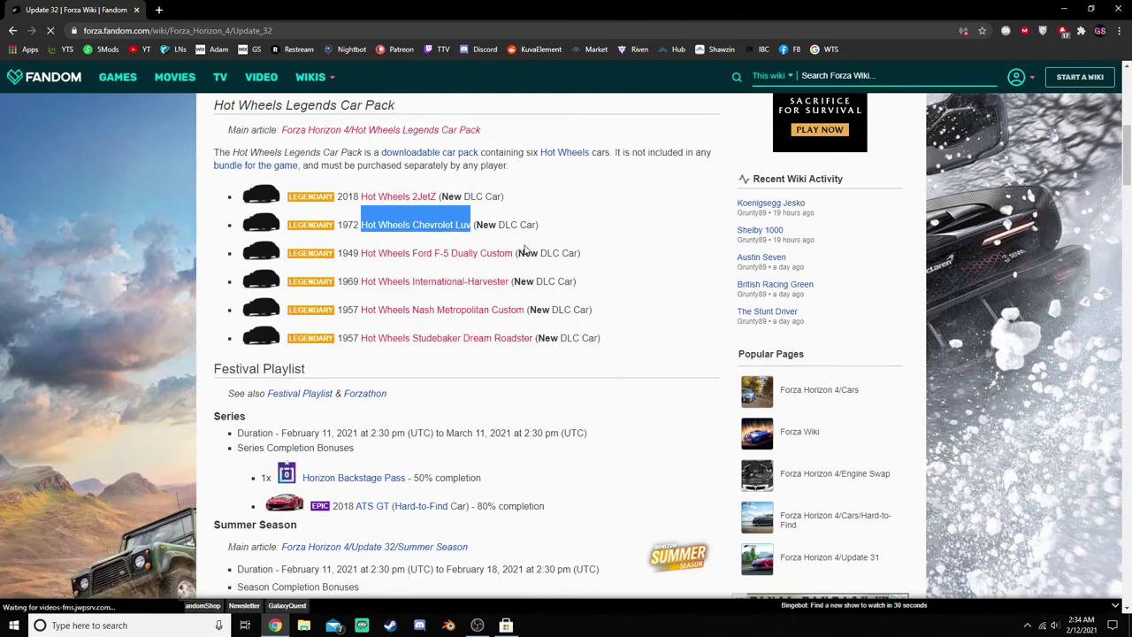
drag(516, 253, 361, 253)
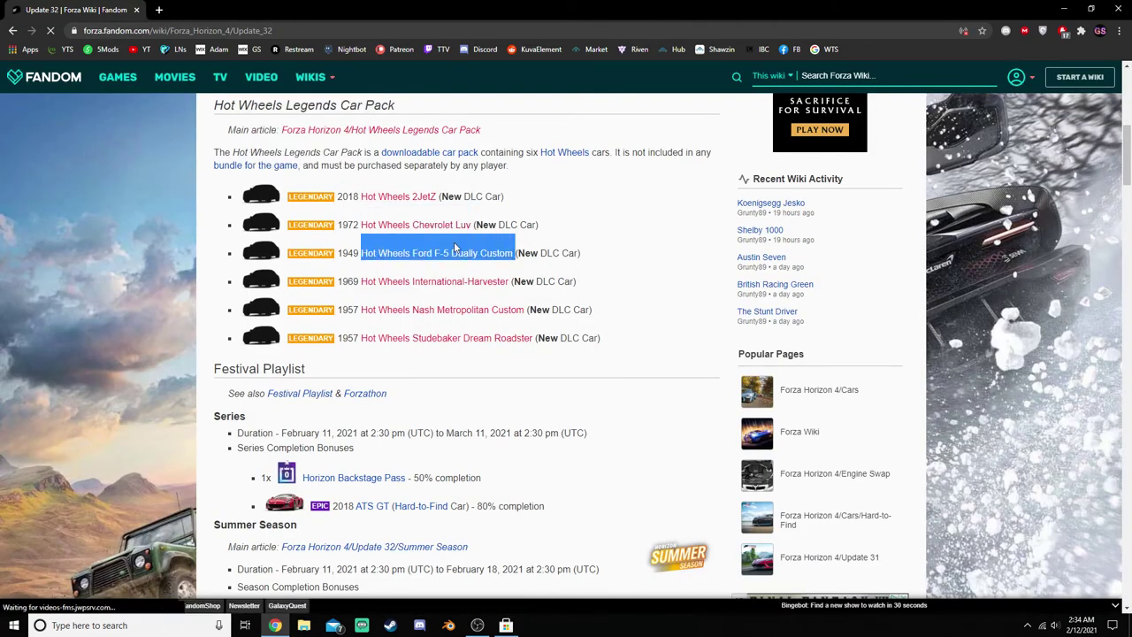
right_click(454, 245)
click(536, 267)
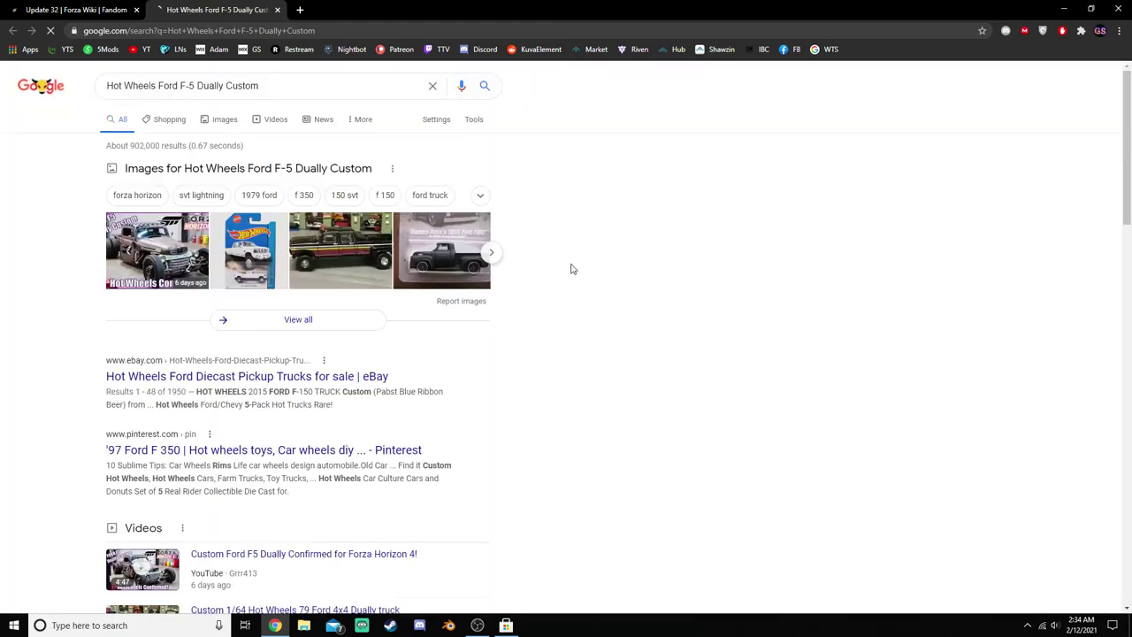
click(211, 122)
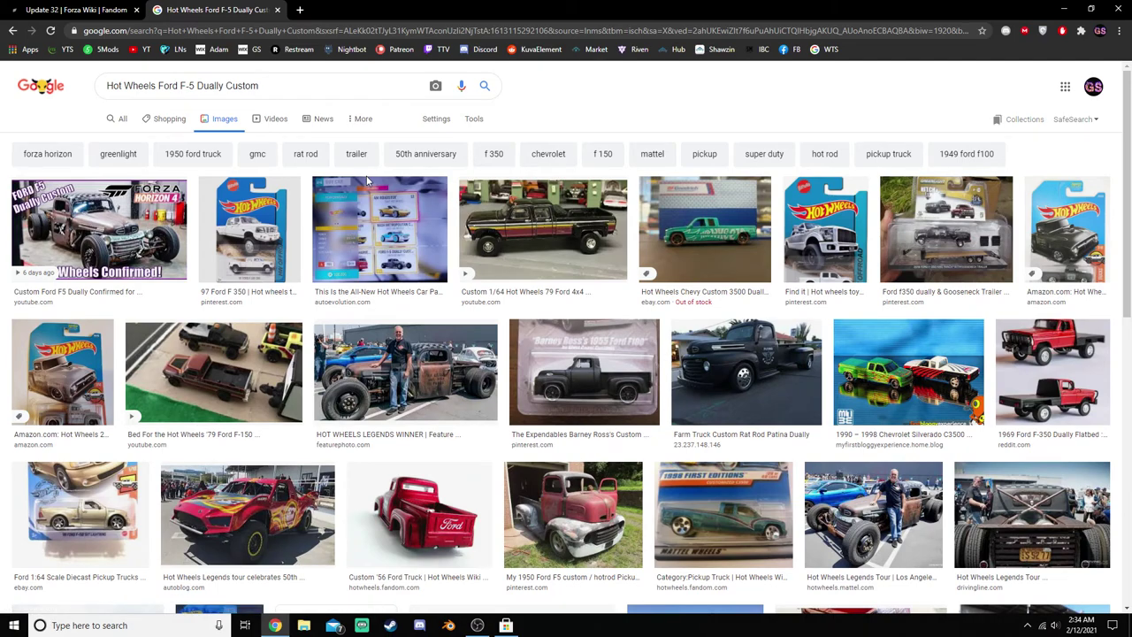
click(118, 220)
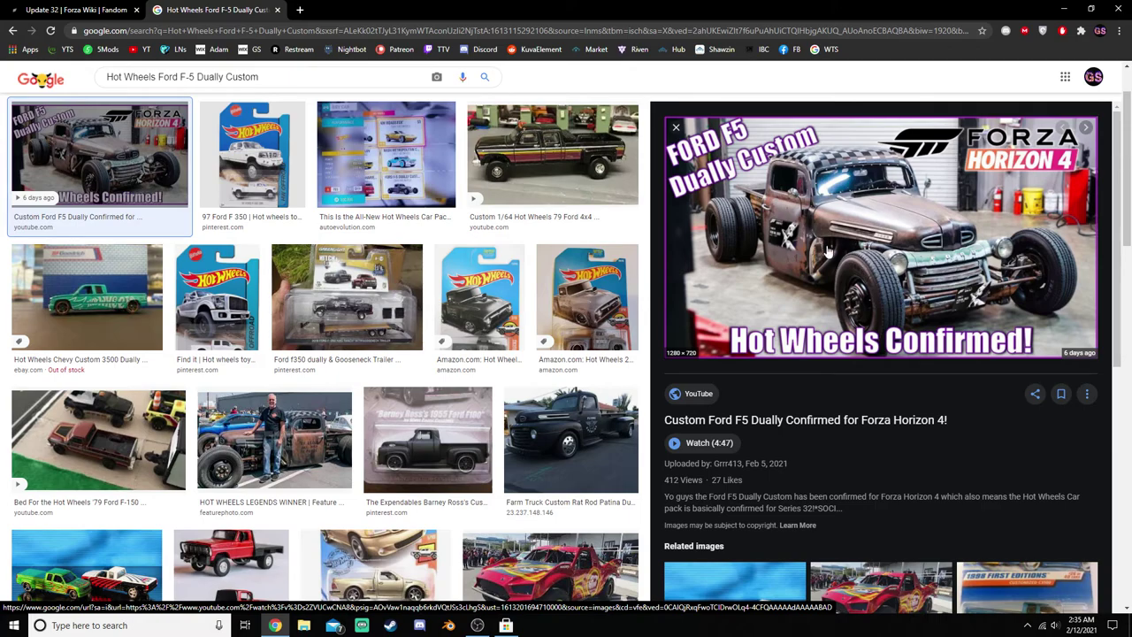
scroll(825, 249, down, 3)
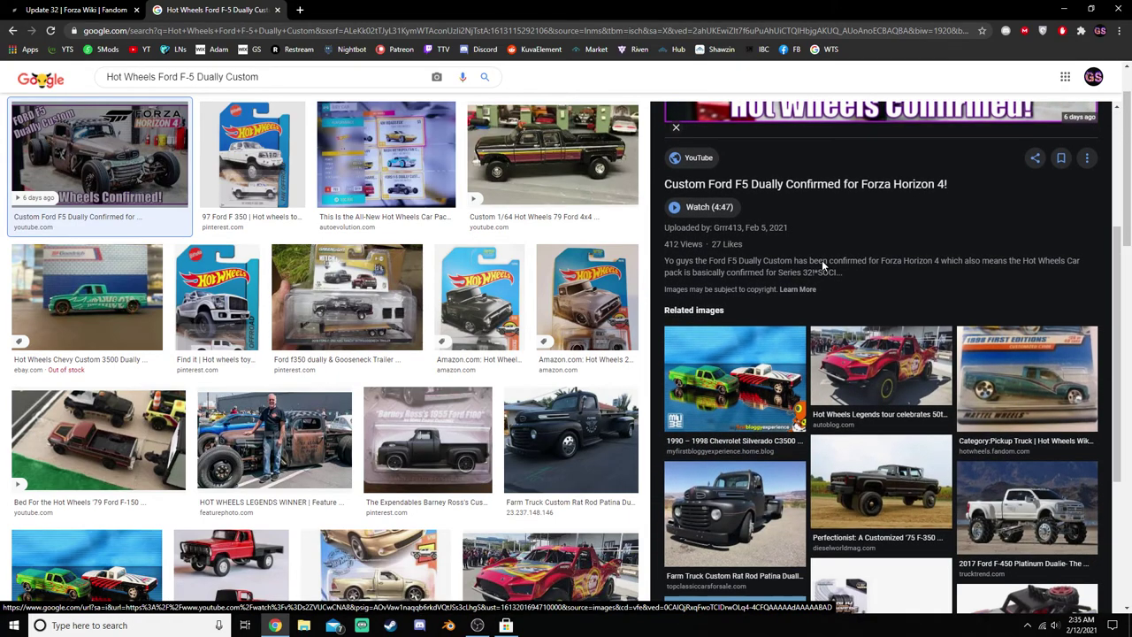
click(885, 363)
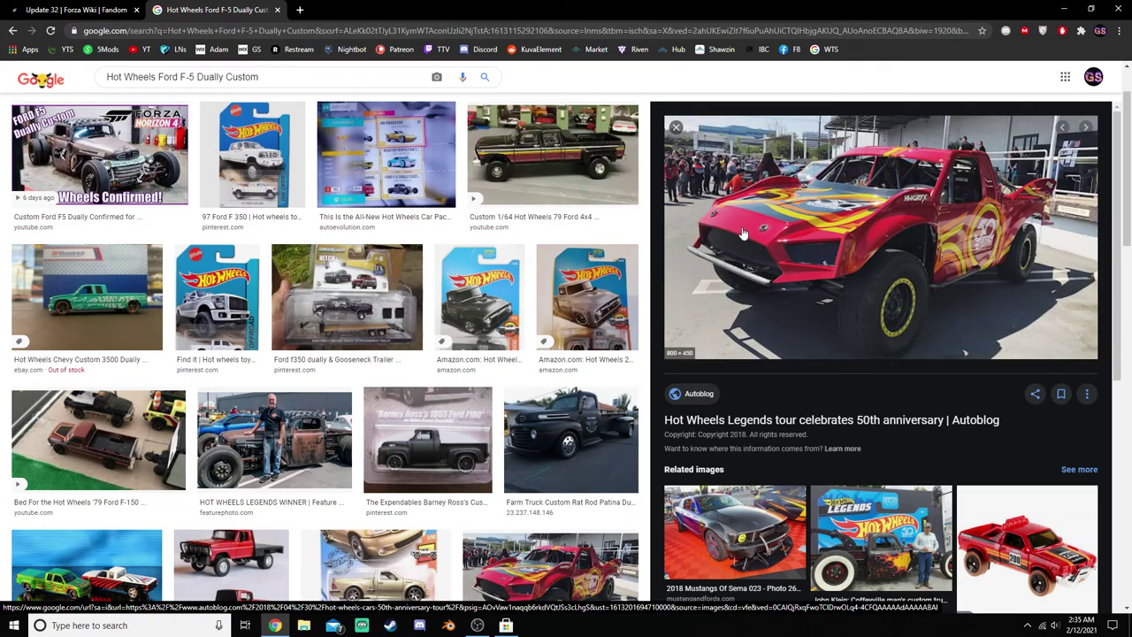
click(673, 127)
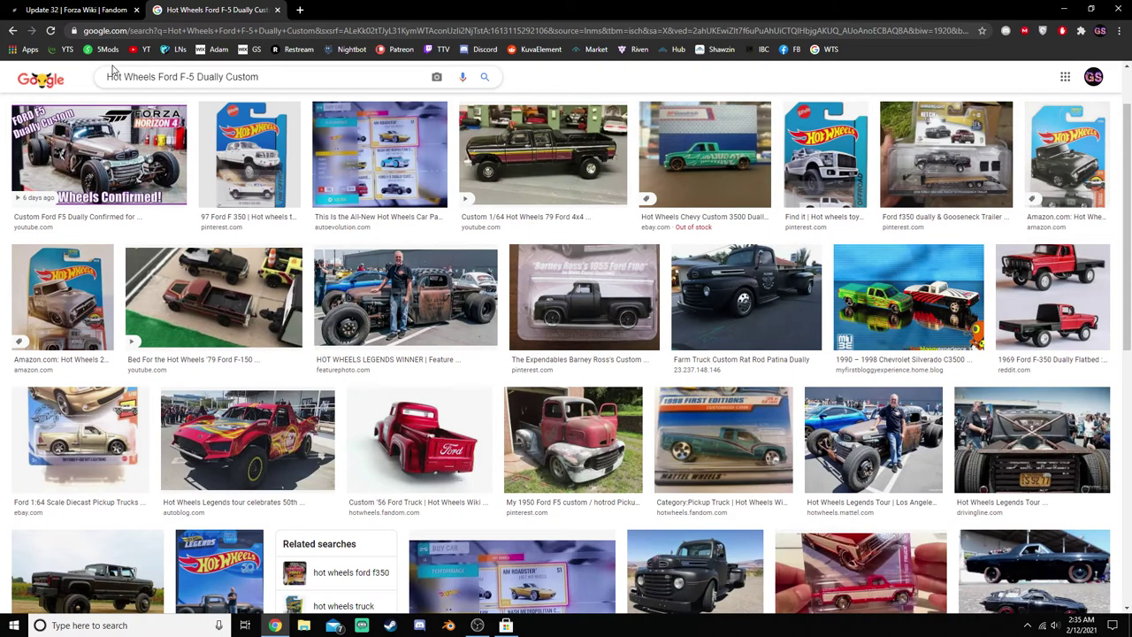
click(277, 9)
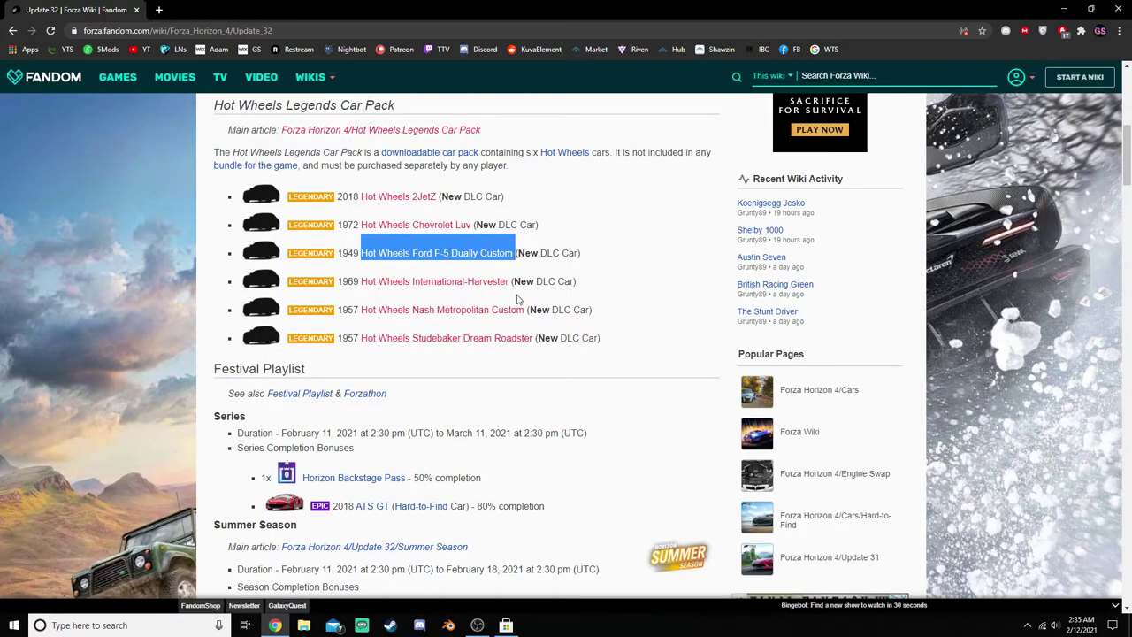
drag(511, 281, 361, 281)
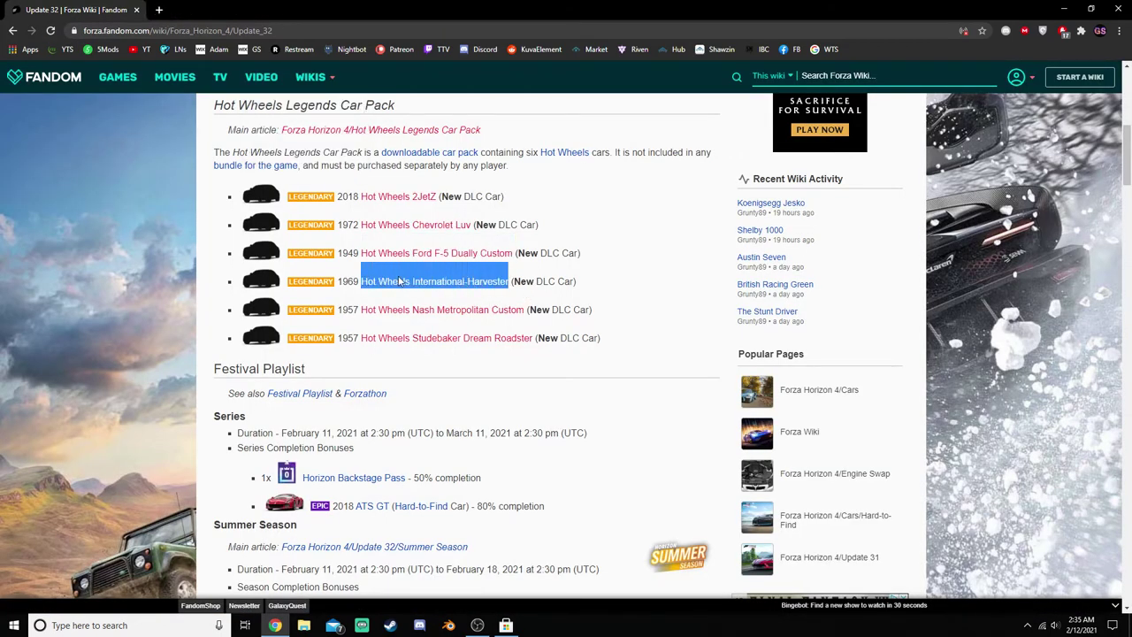
right_click(399, 280)
click(477, 301)
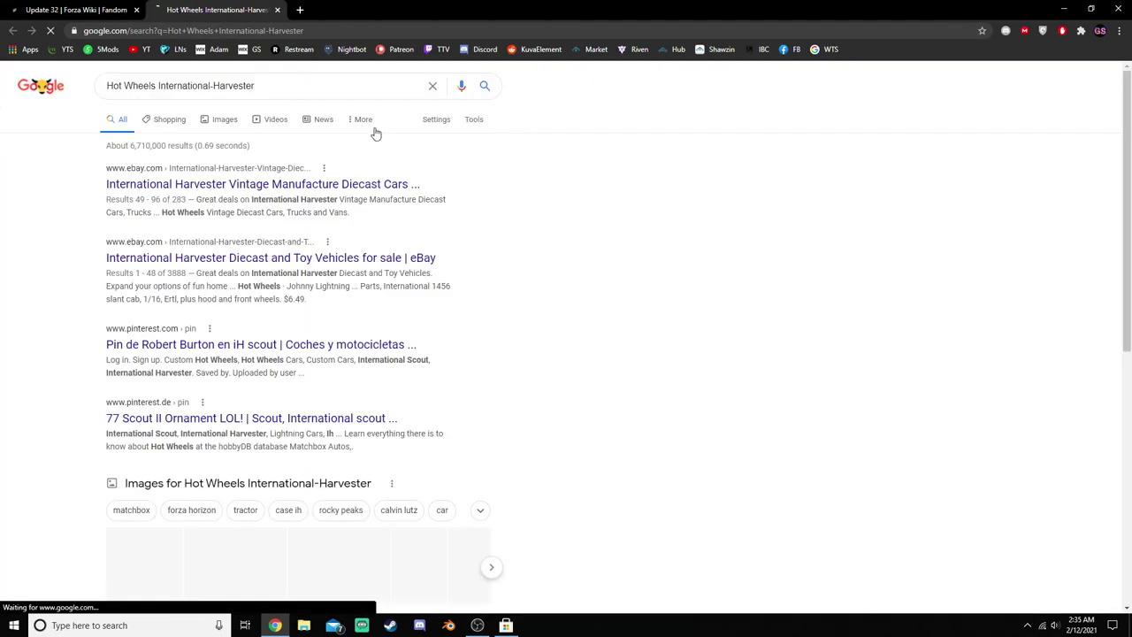
click(219, 120)
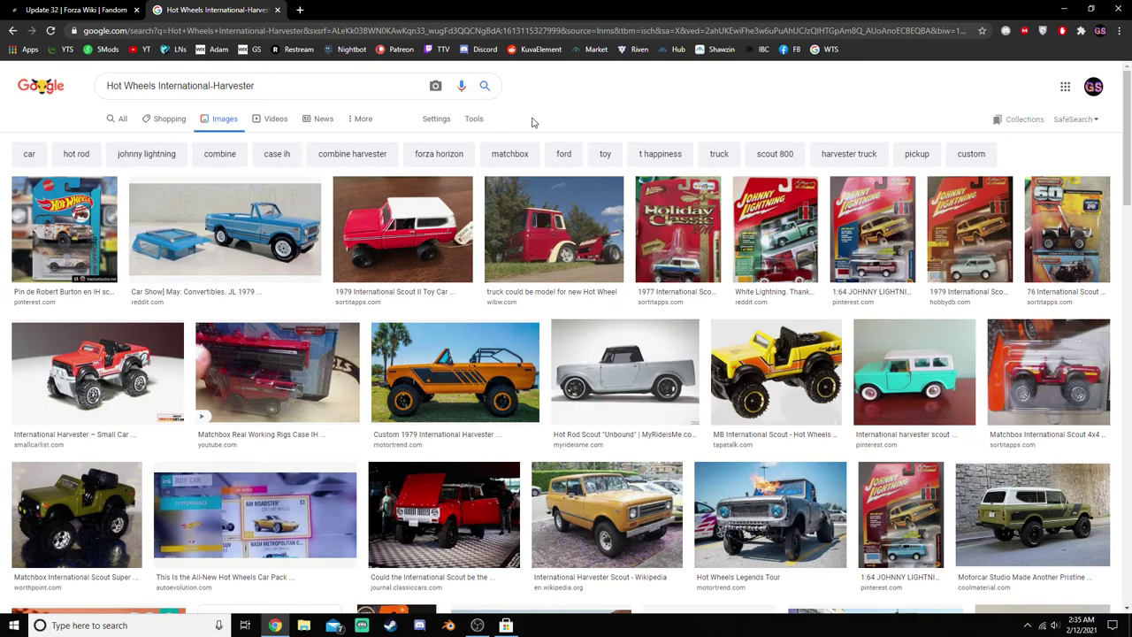
scroll(557, 212, down, 5)
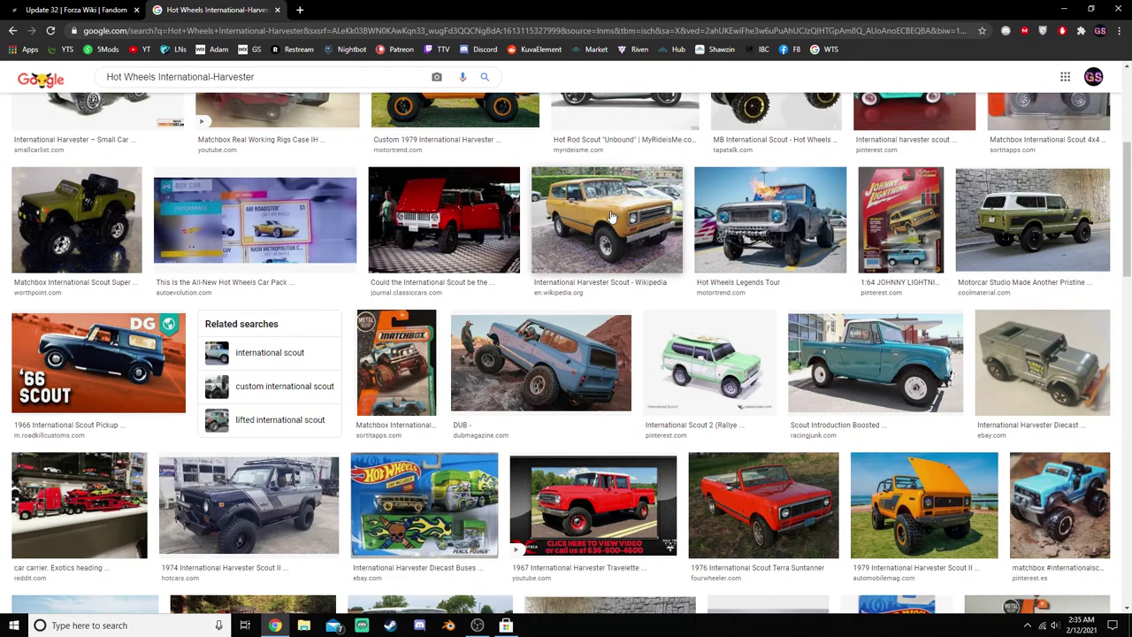
scroll(610, 216, up, 3)
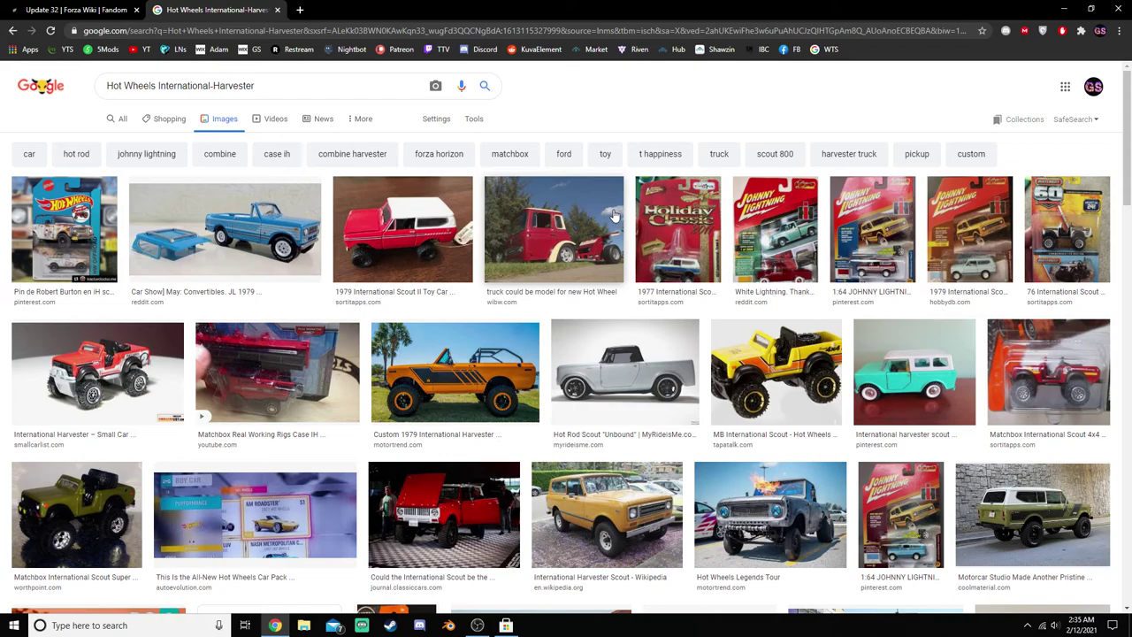
click(615, 215)
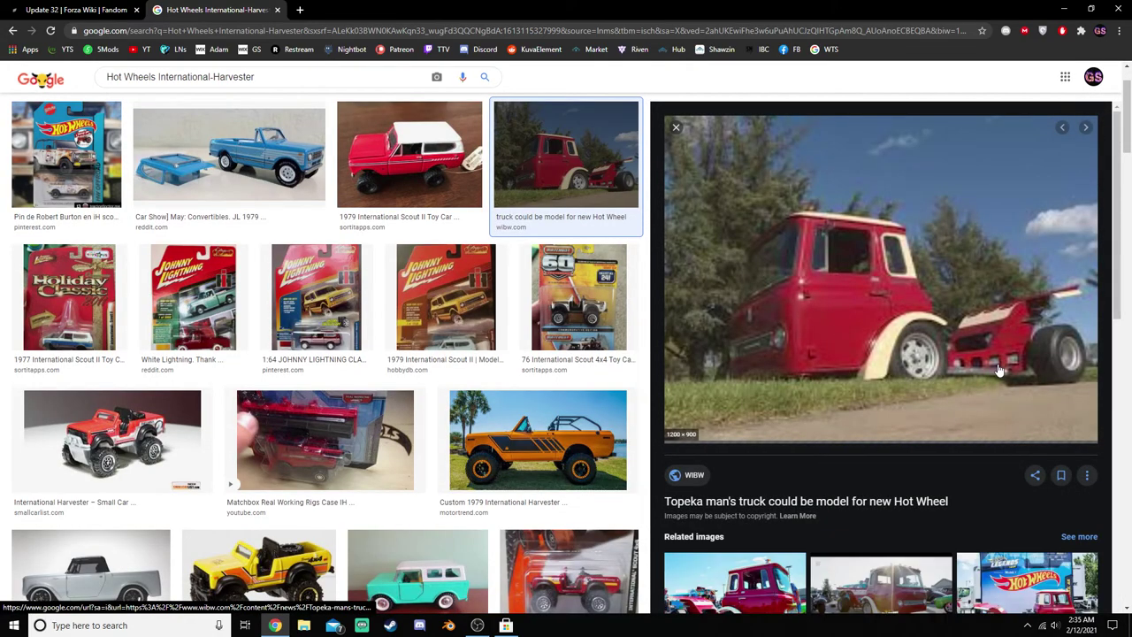
scroll(1004, 370, down, 1)
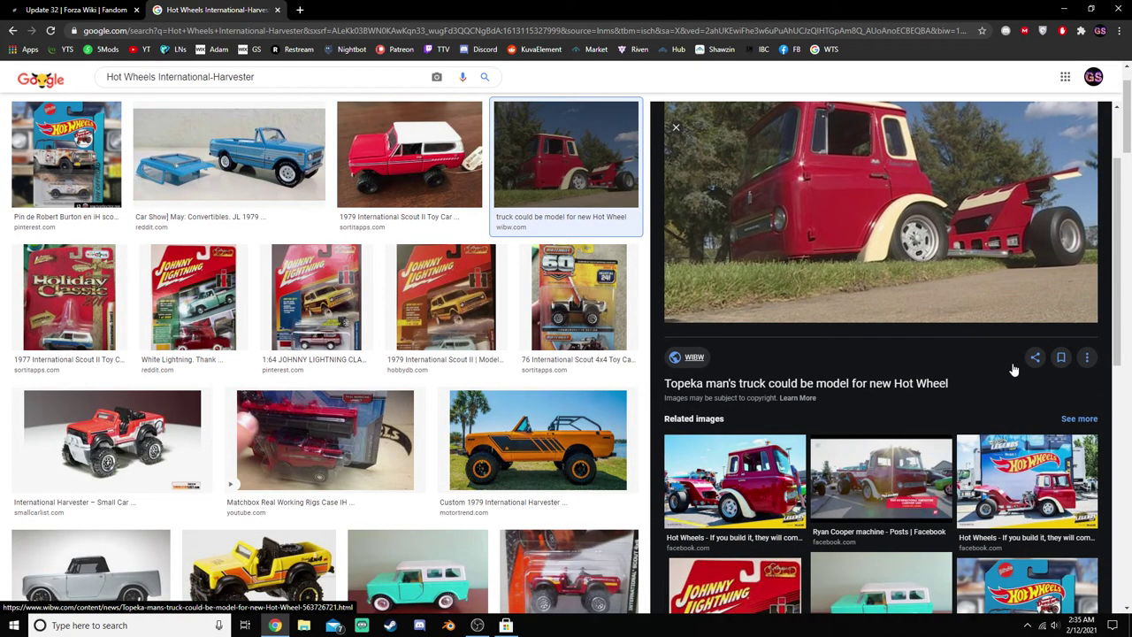
scroll(1014, 369, up, 1)
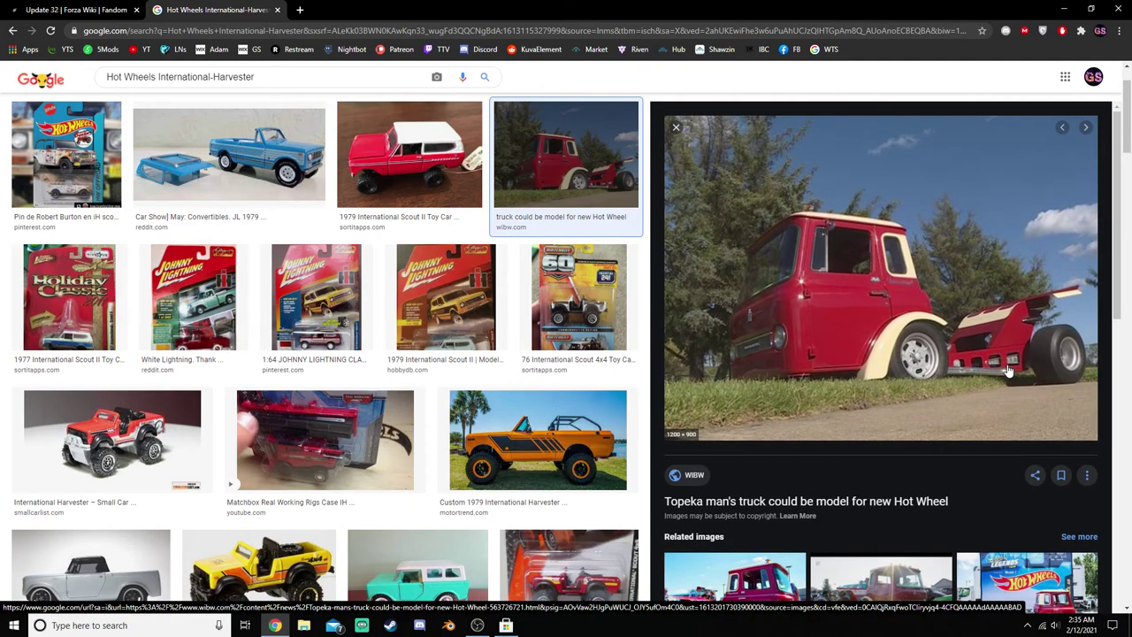
click(676, 127)
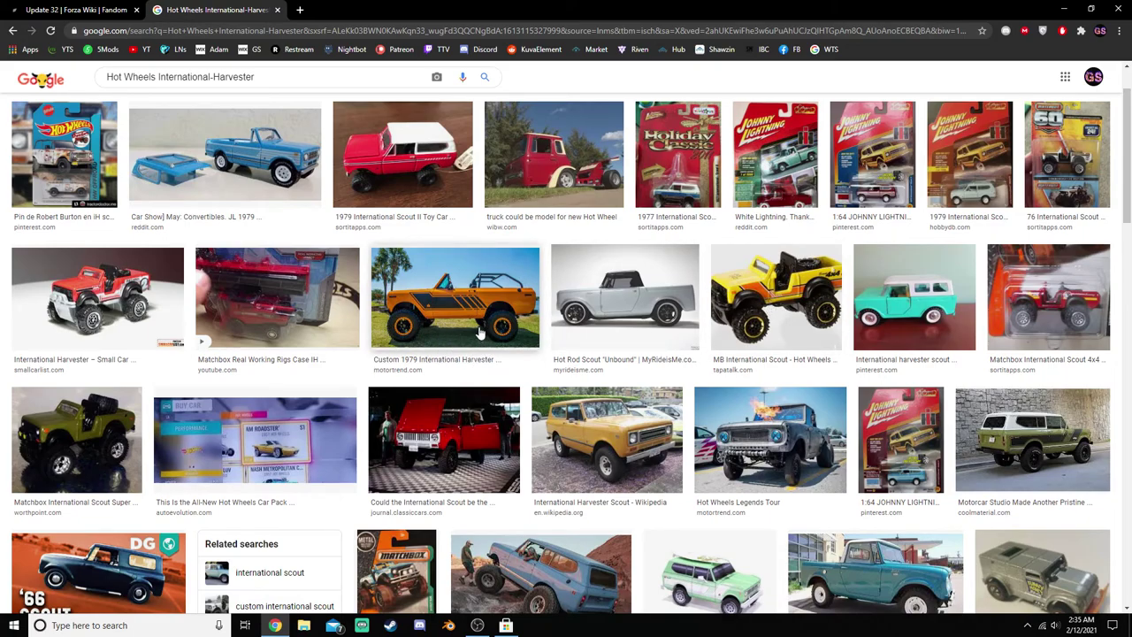
click(284, 10)
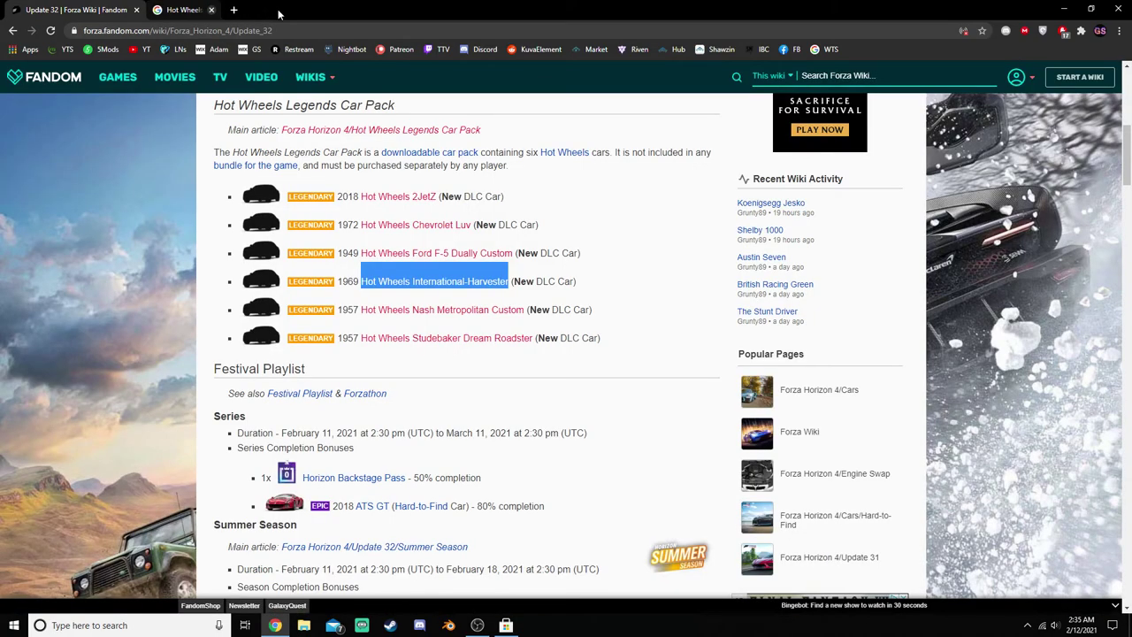
click(526, 309)
drag(526, 309, 361, 310)
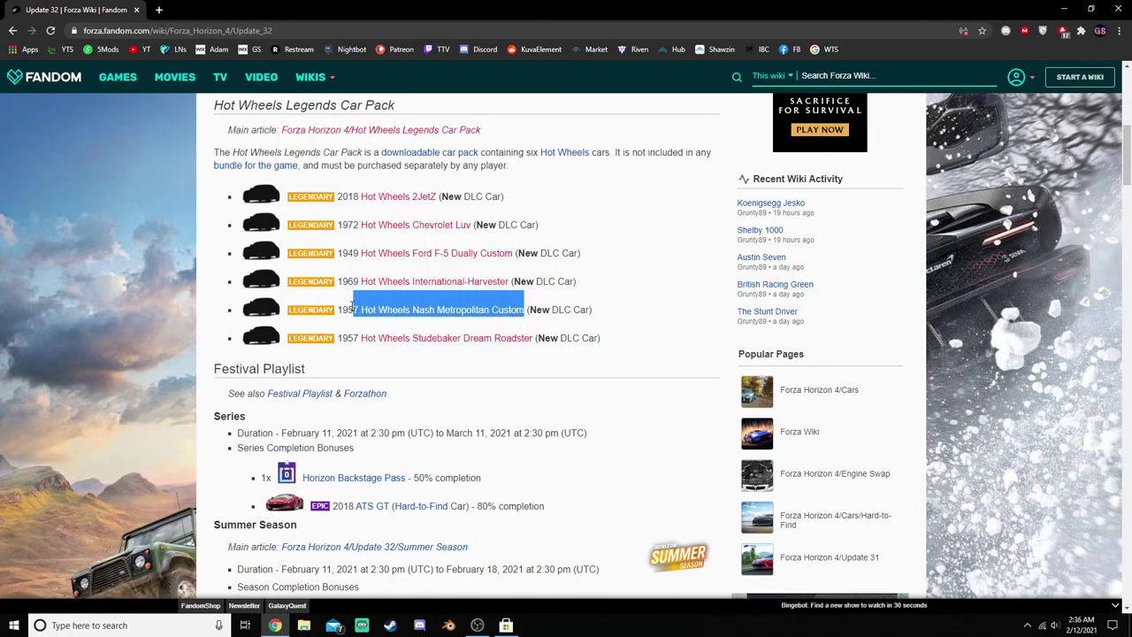
right_click(404, 306)
click(518, 328)
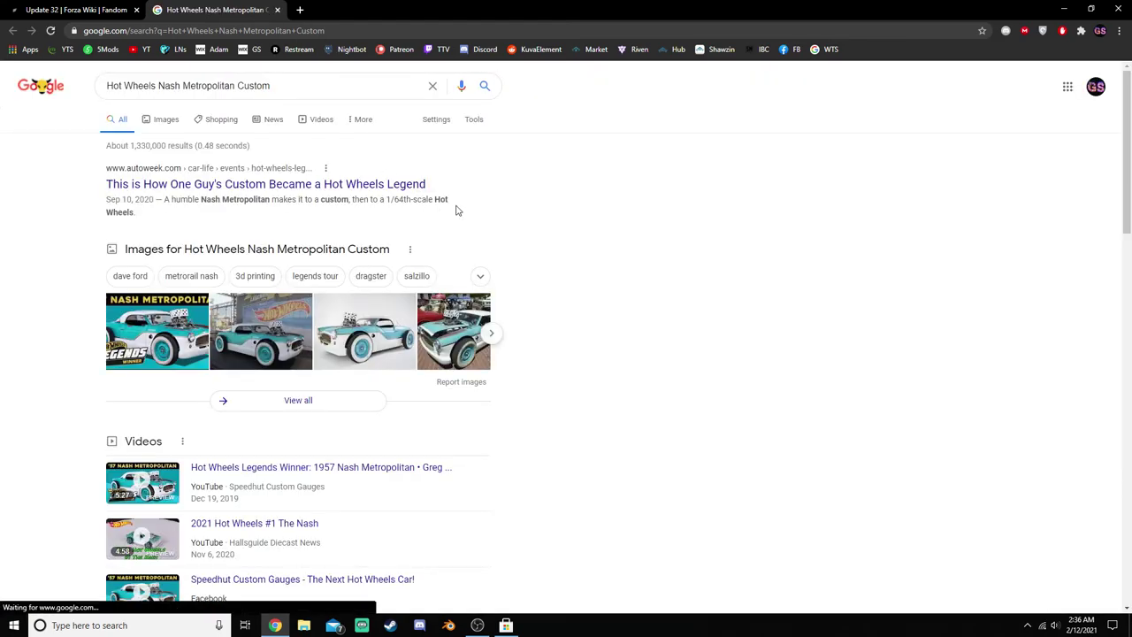
click(166, 119)
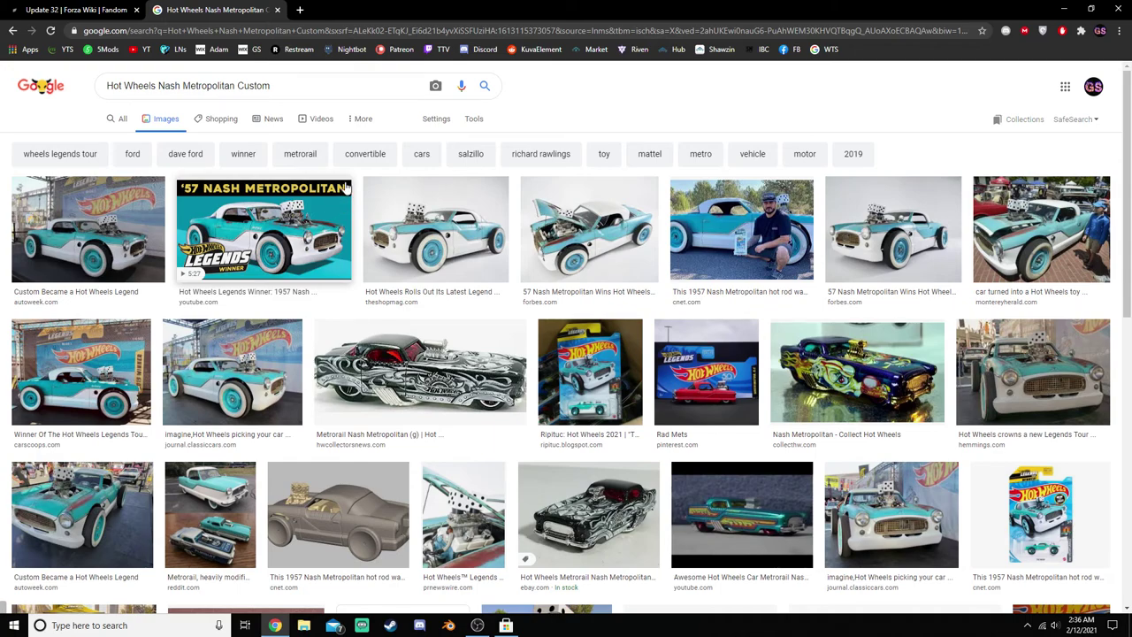
click(346, 188)
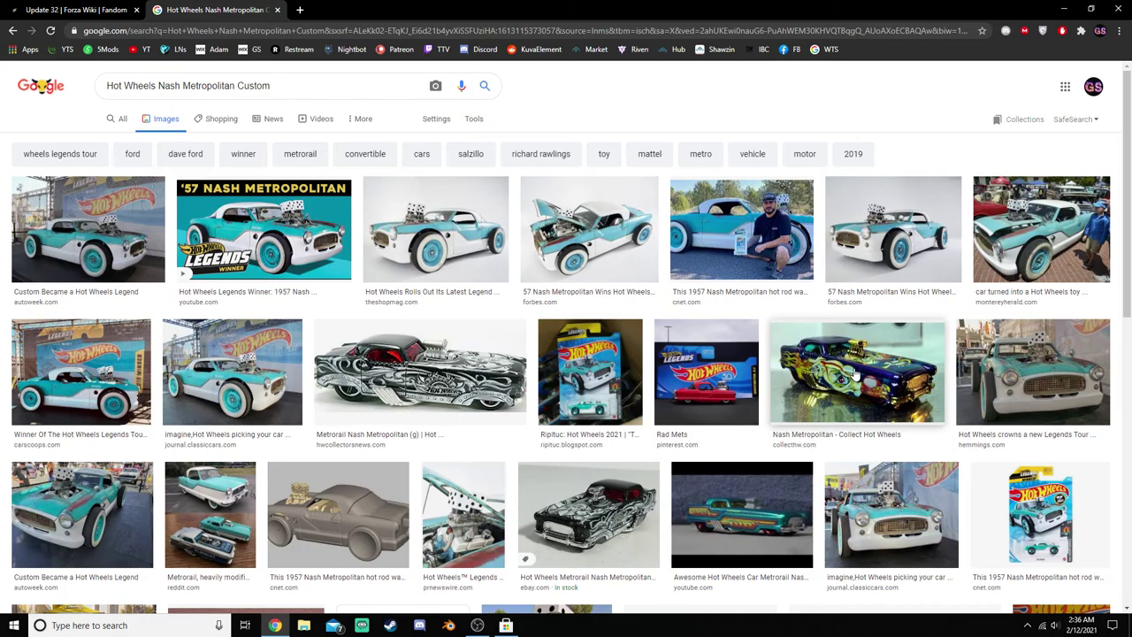
key(ctrl+shift+Tab)
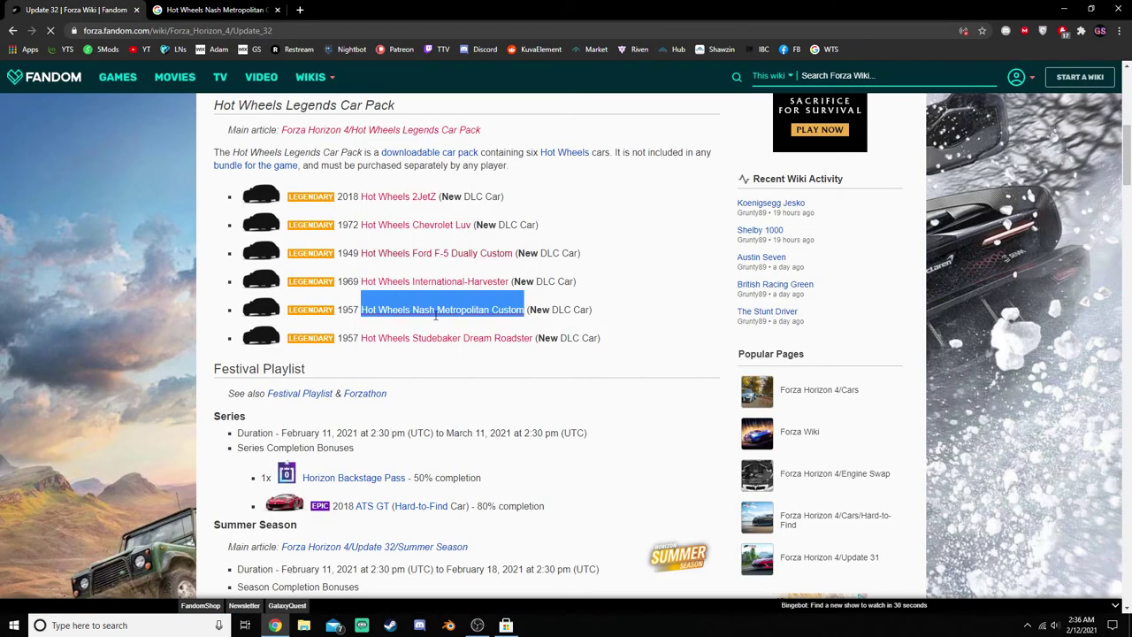
click(545, 320)
key(ctrl+Tab)
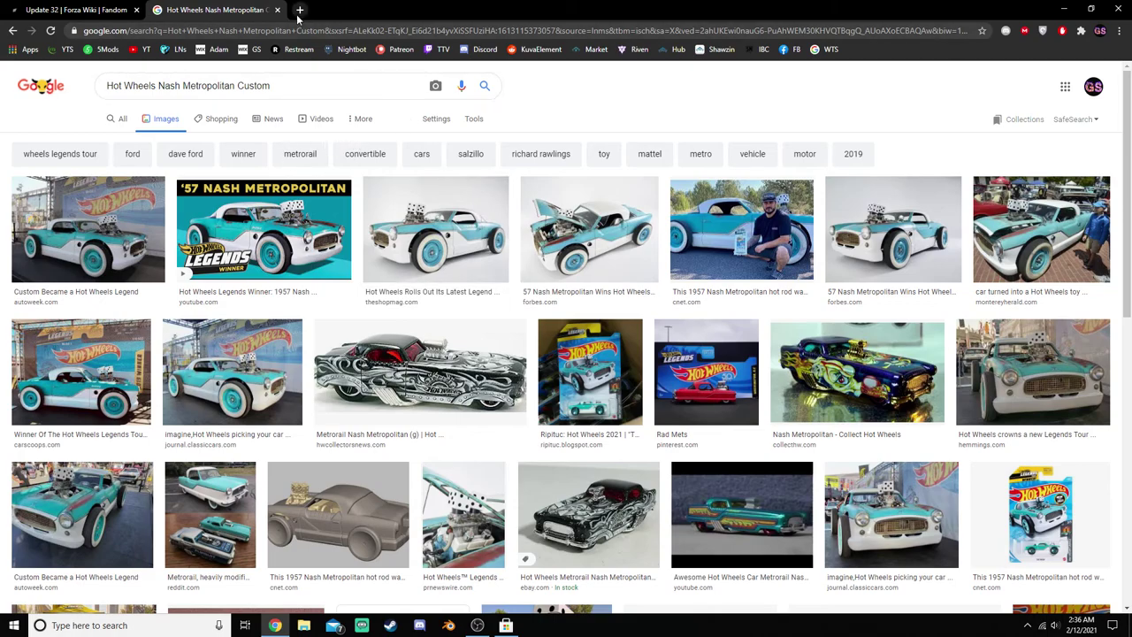
key(ctrl+shift+Tab)
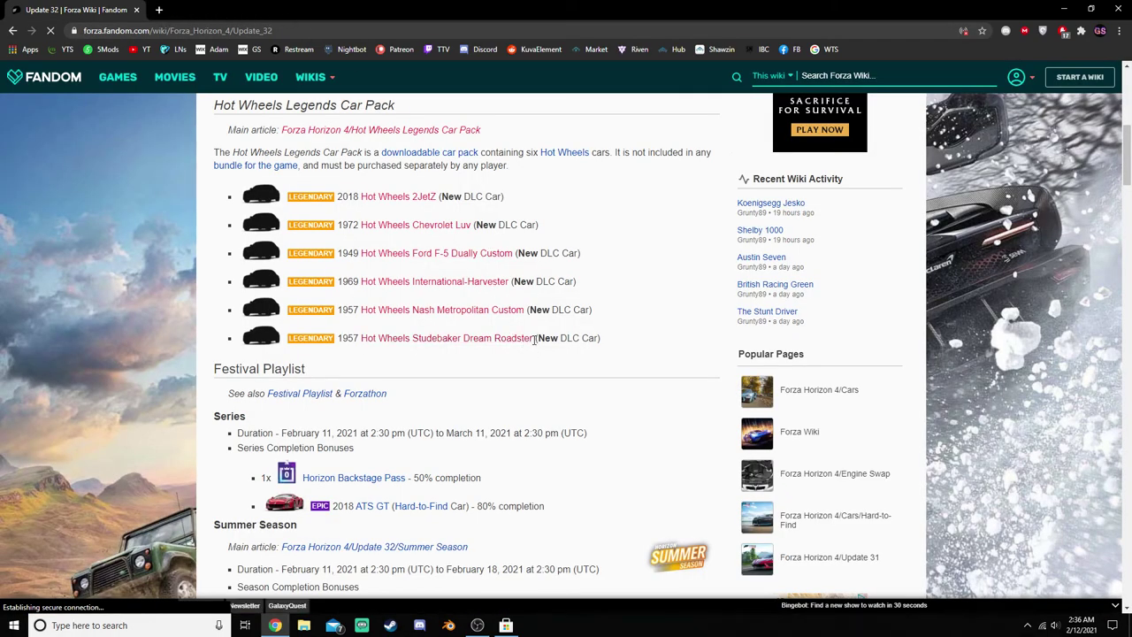
drag(535, 337, 361, 338)
right_click(444, 334)
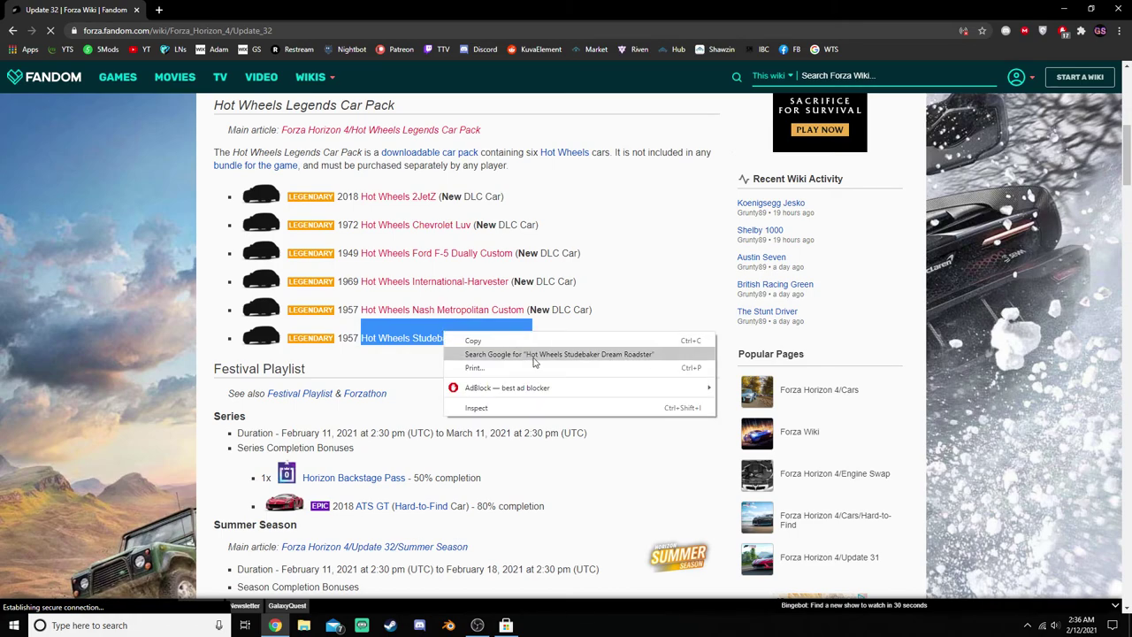
click(535, 355)
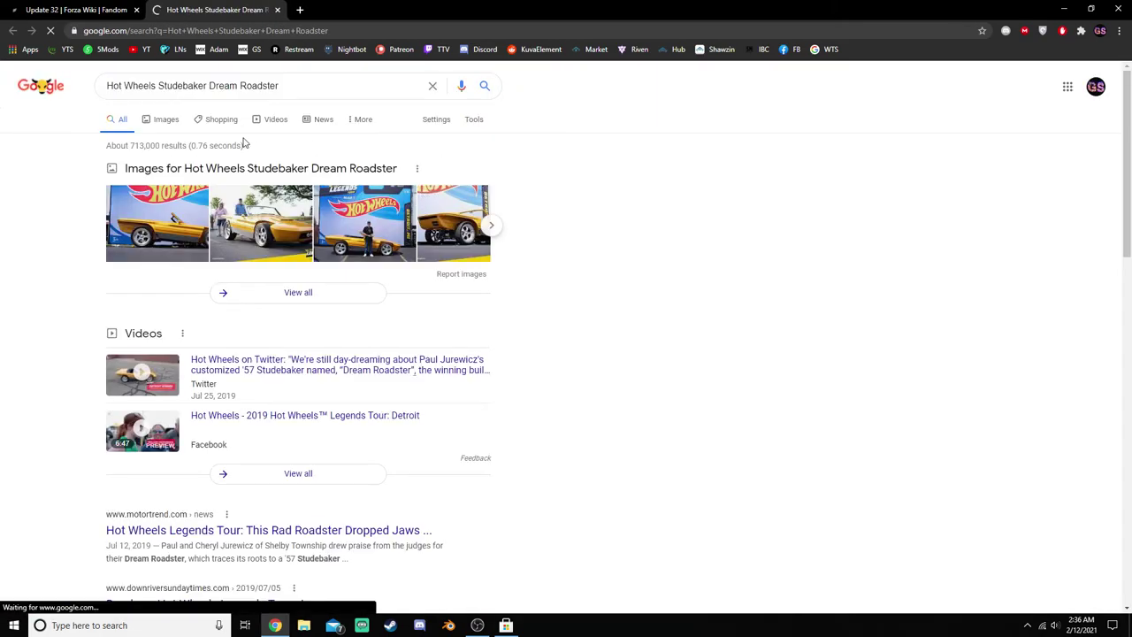
click(170, 119)
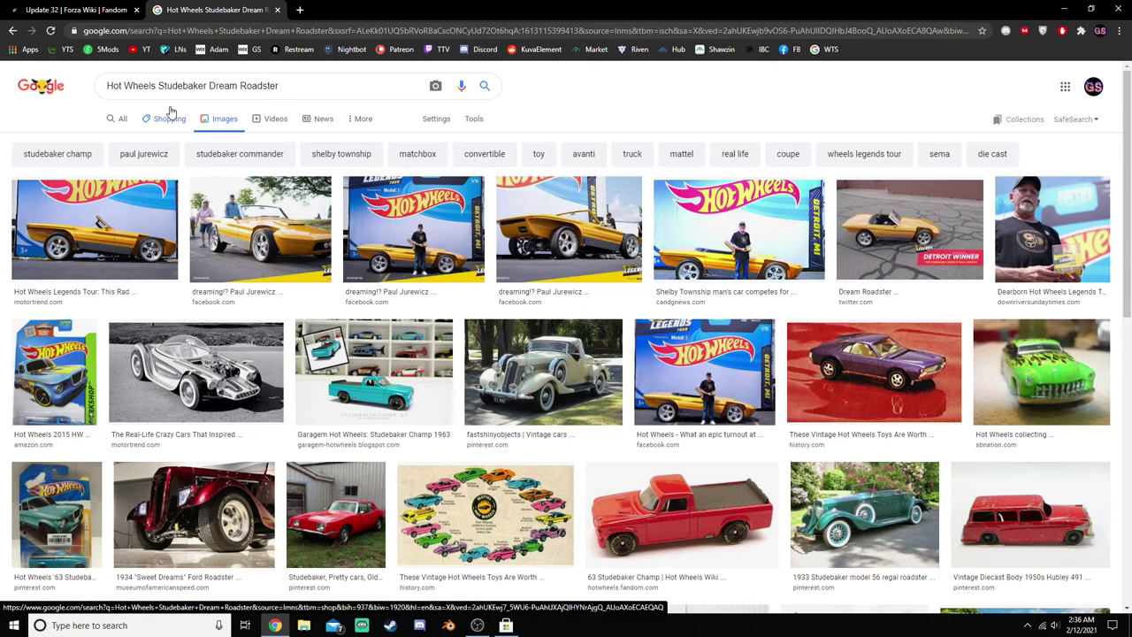
click(299, 206)
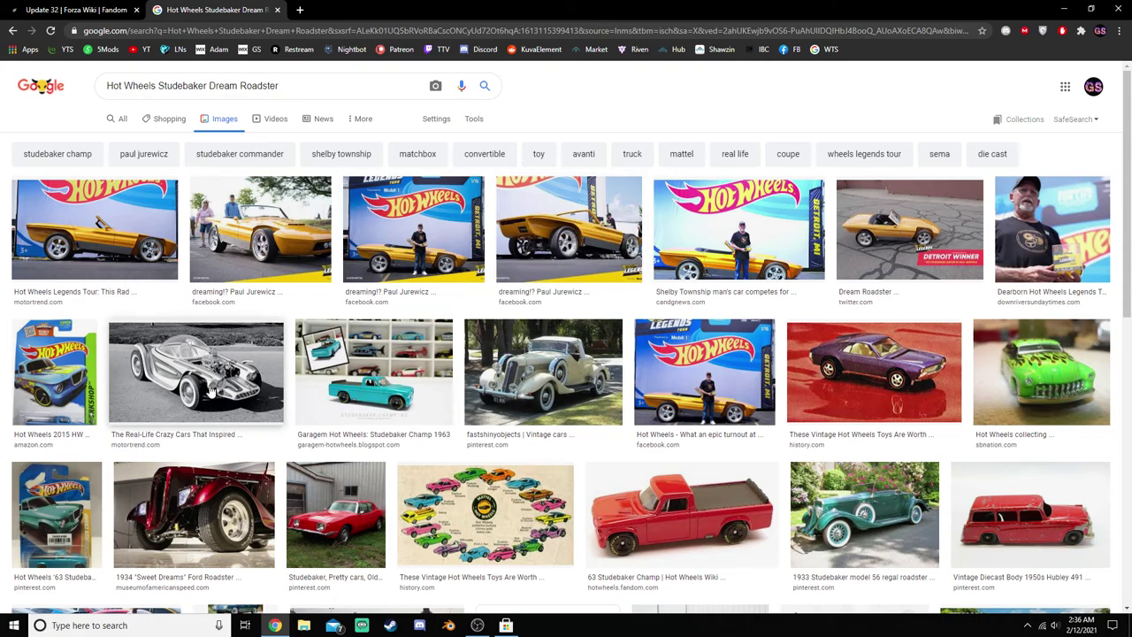
scroll(278, 414, down, 1)
scroll(279, 414, down, 2)
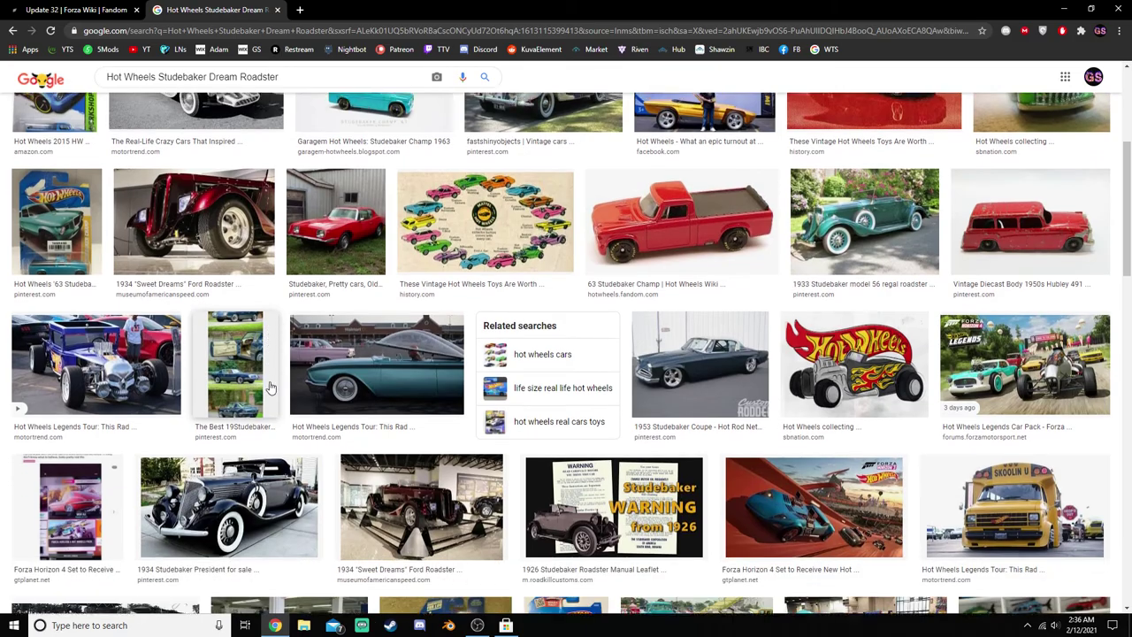
scroll(275, 396, down, 1)
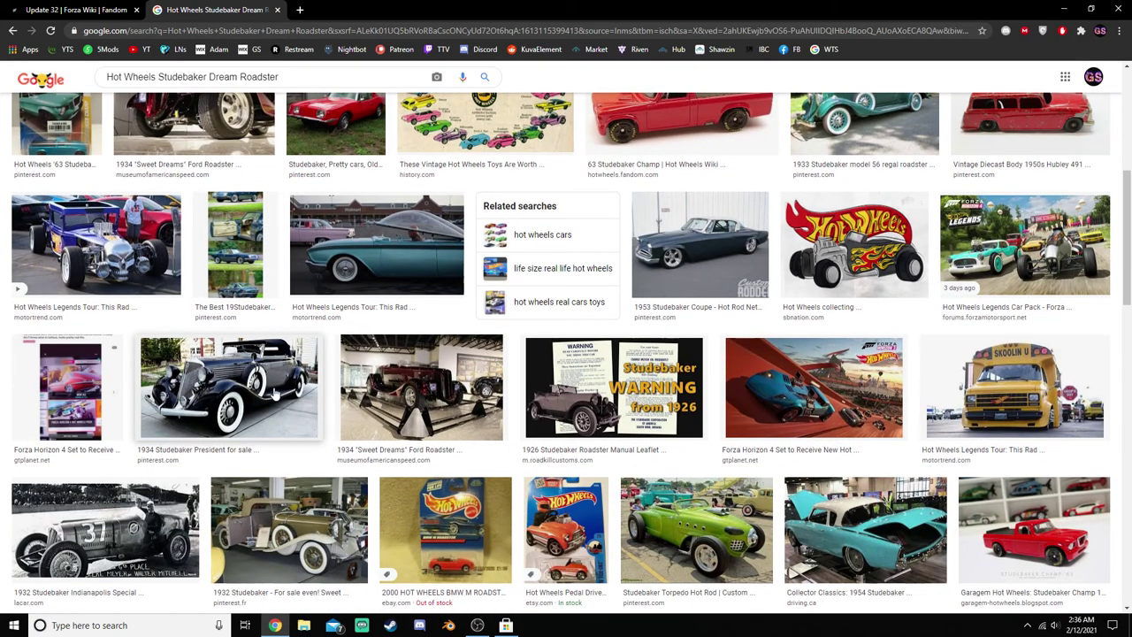
click(1019, 240)
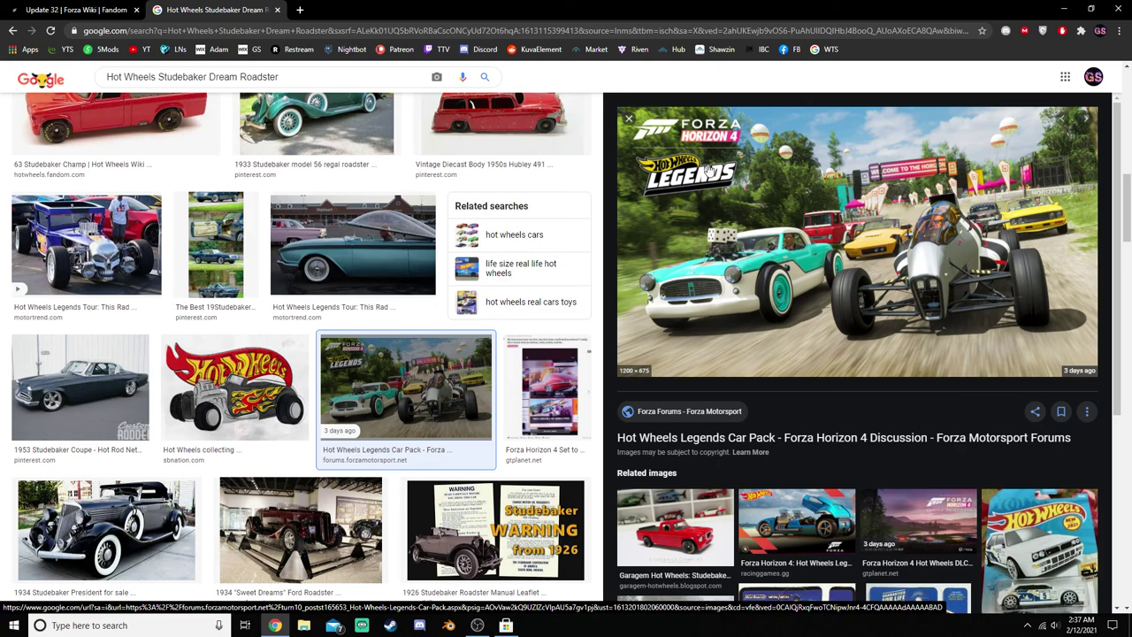
click(628, 119)
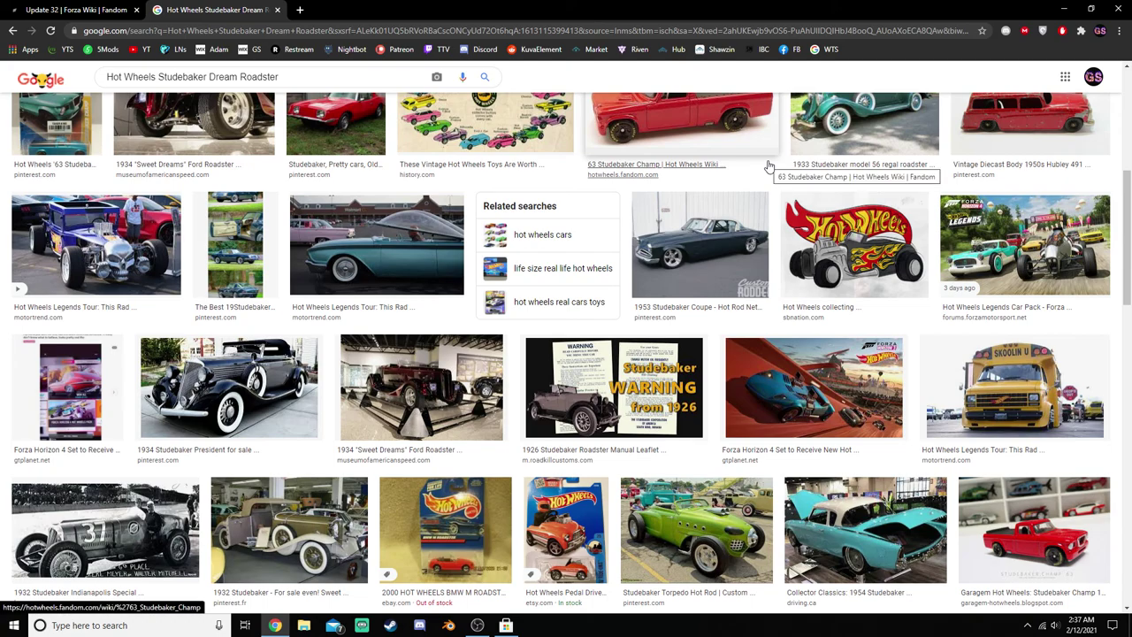
click(278, 10)
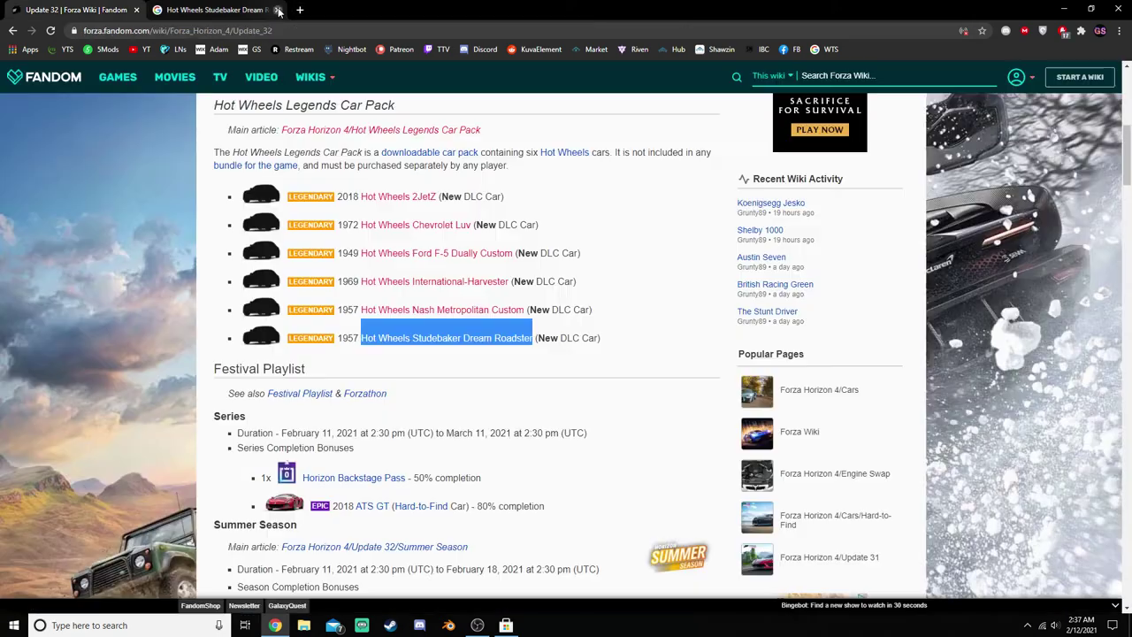
click(279, 9)
- Minimise Chrome and the Microsoft Store window while Forza Horizon 4 keeps downloading
click(275, 625)
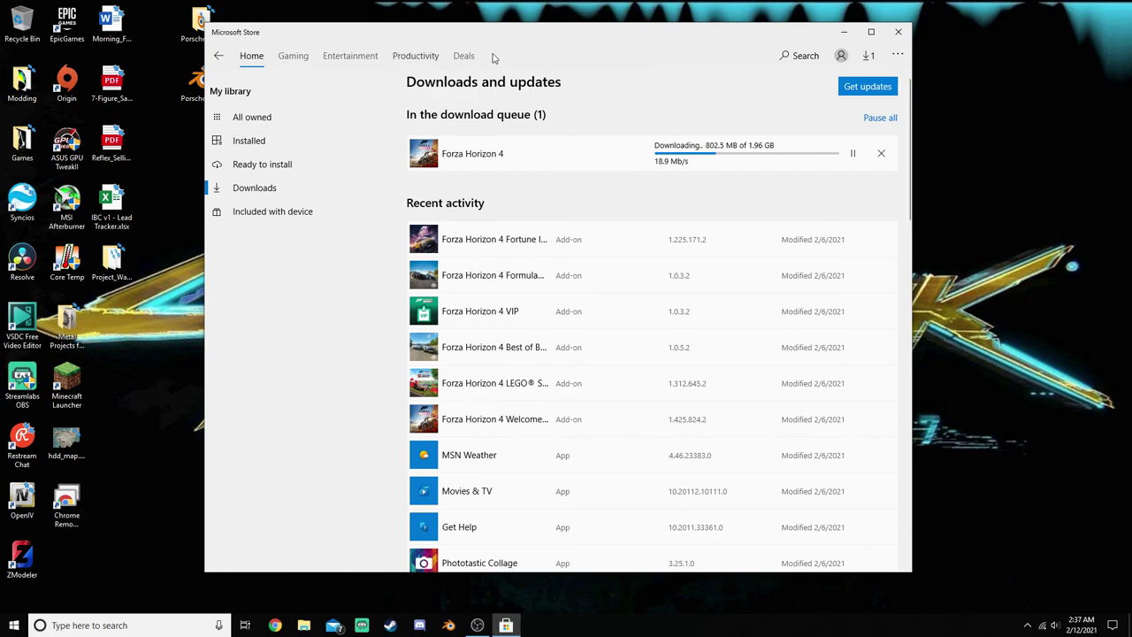
click(842, 34)
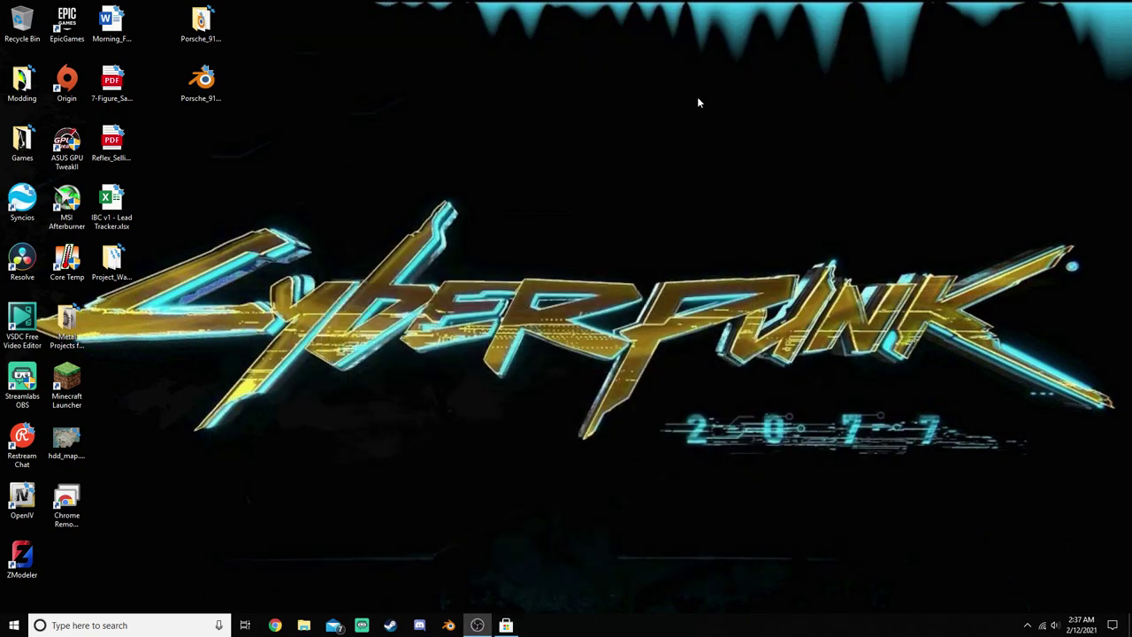